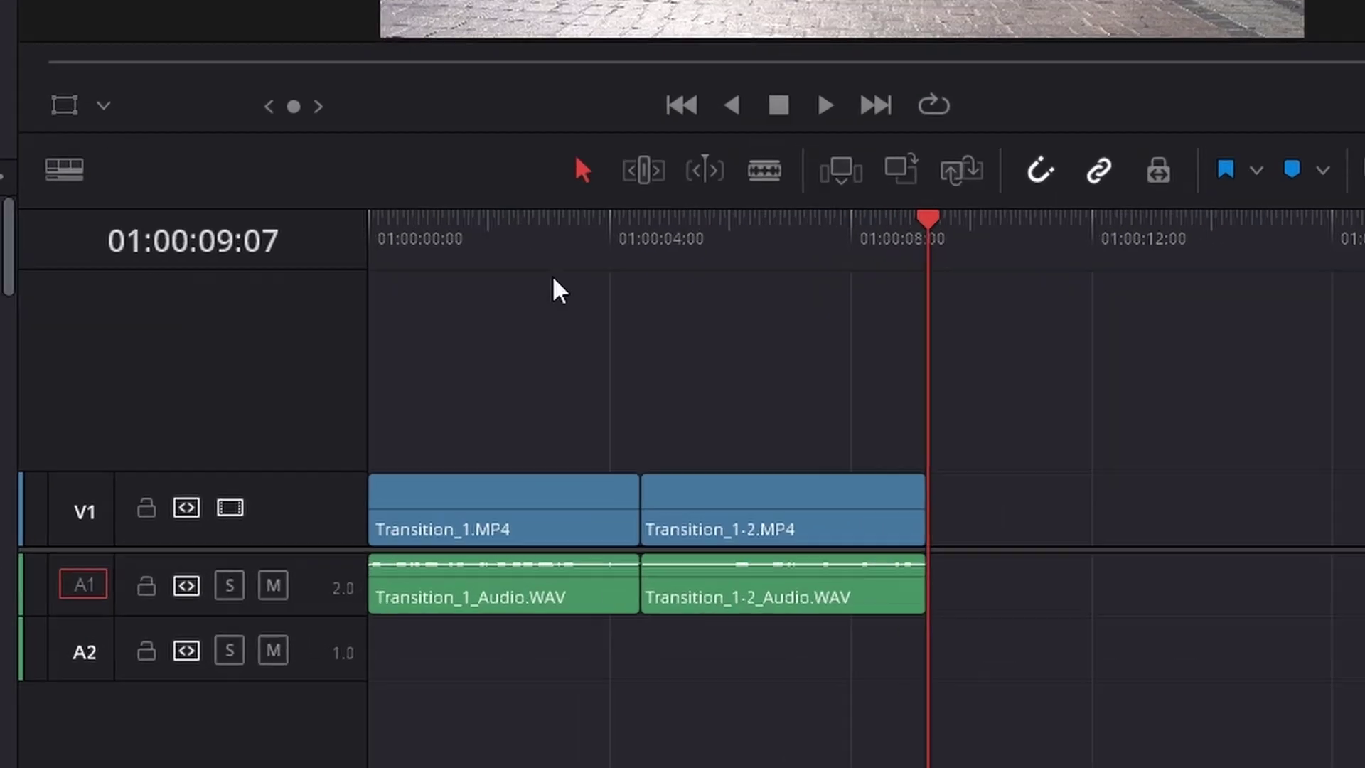
# Scrub through Transition_1.MP4 and Transition_1-2.MP4 to compare the walking subject's position and stride on both sides of the cut.
pyautogui.click(540, 425)
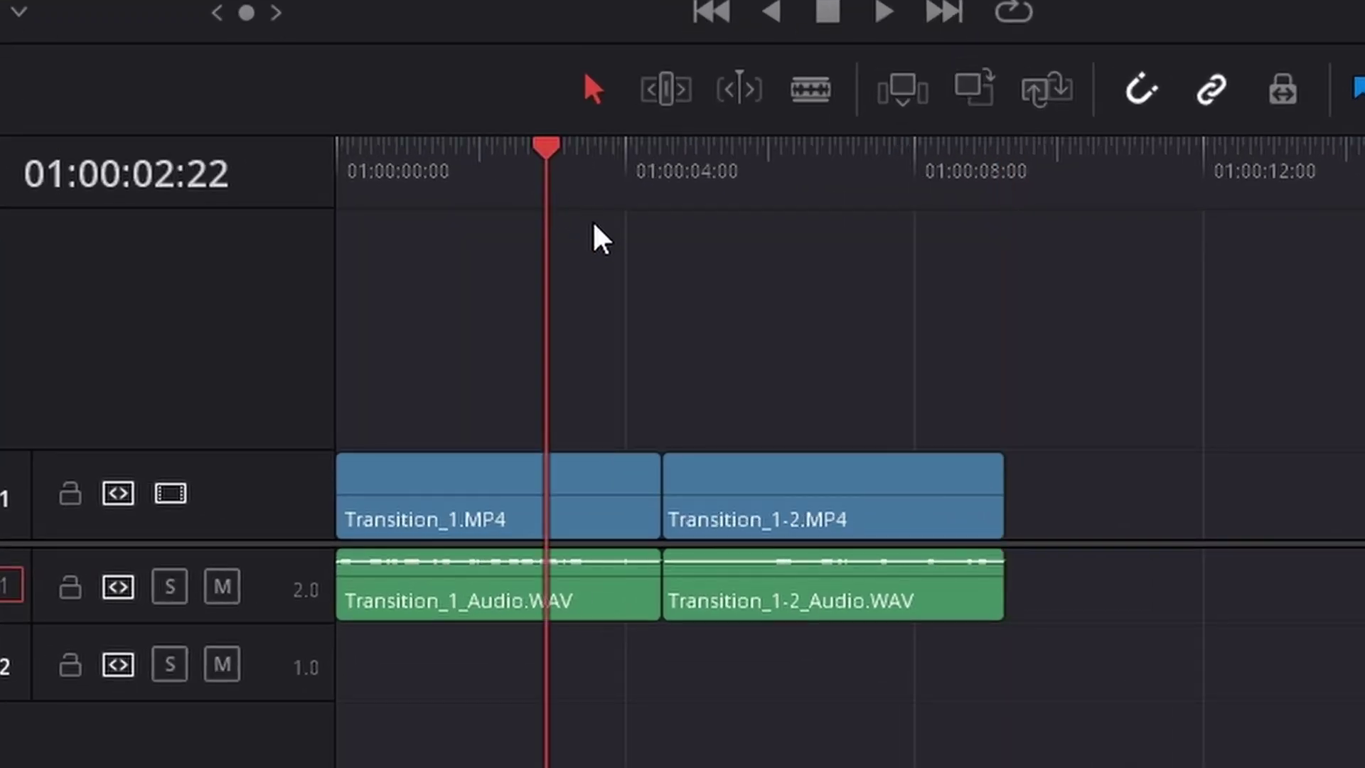
pyautogui.click(773, 199)
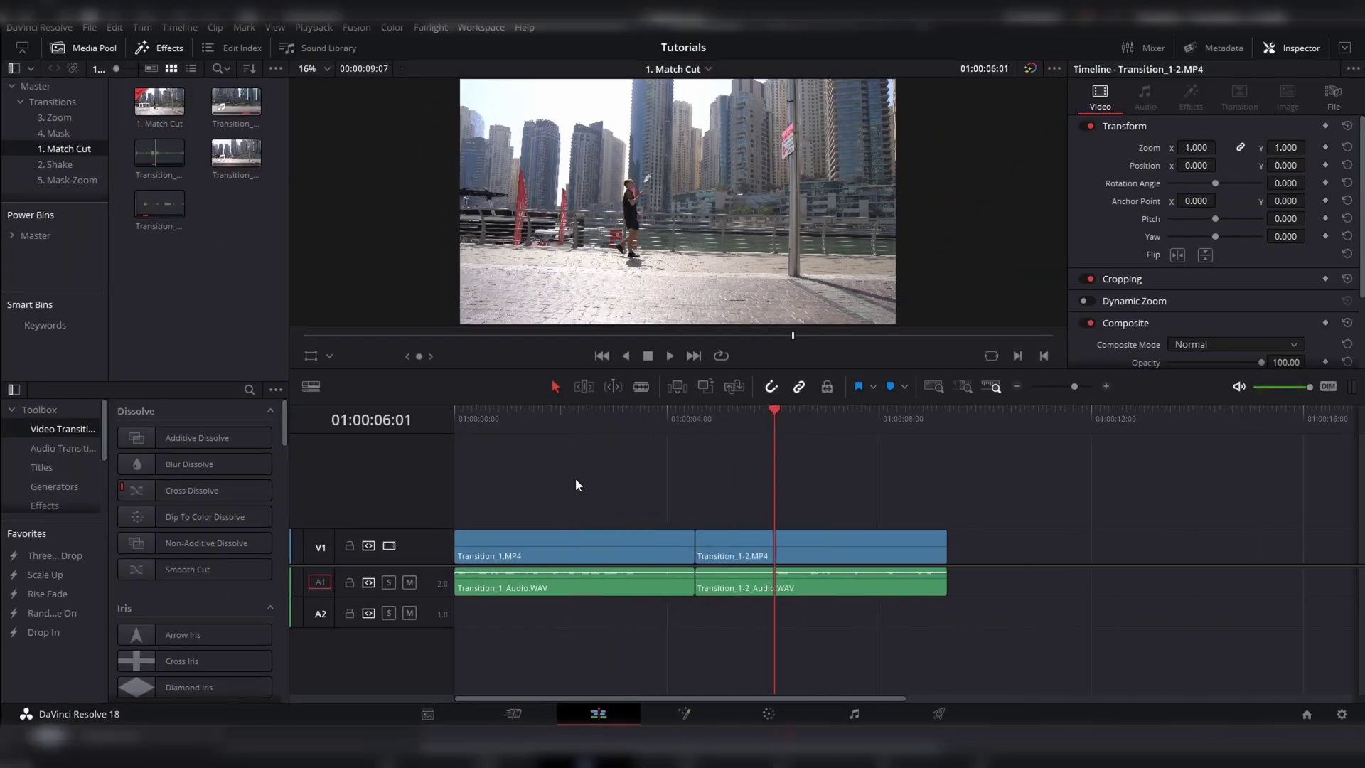
pyautogui.hotkey('ctrl', '=')
pyautogui.hotkey('ctrl', '=')
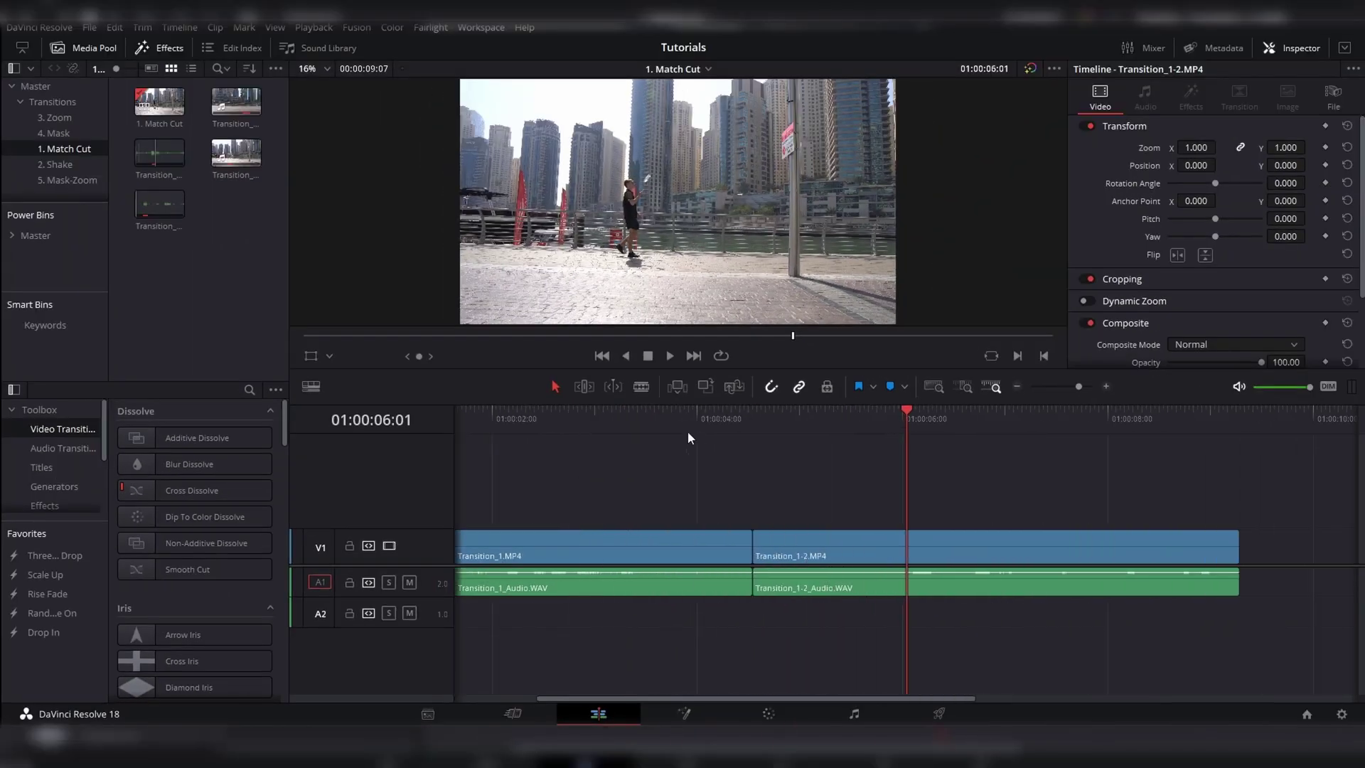
pyautogui.click(684, 433)
pyautogui.click(830, 418)
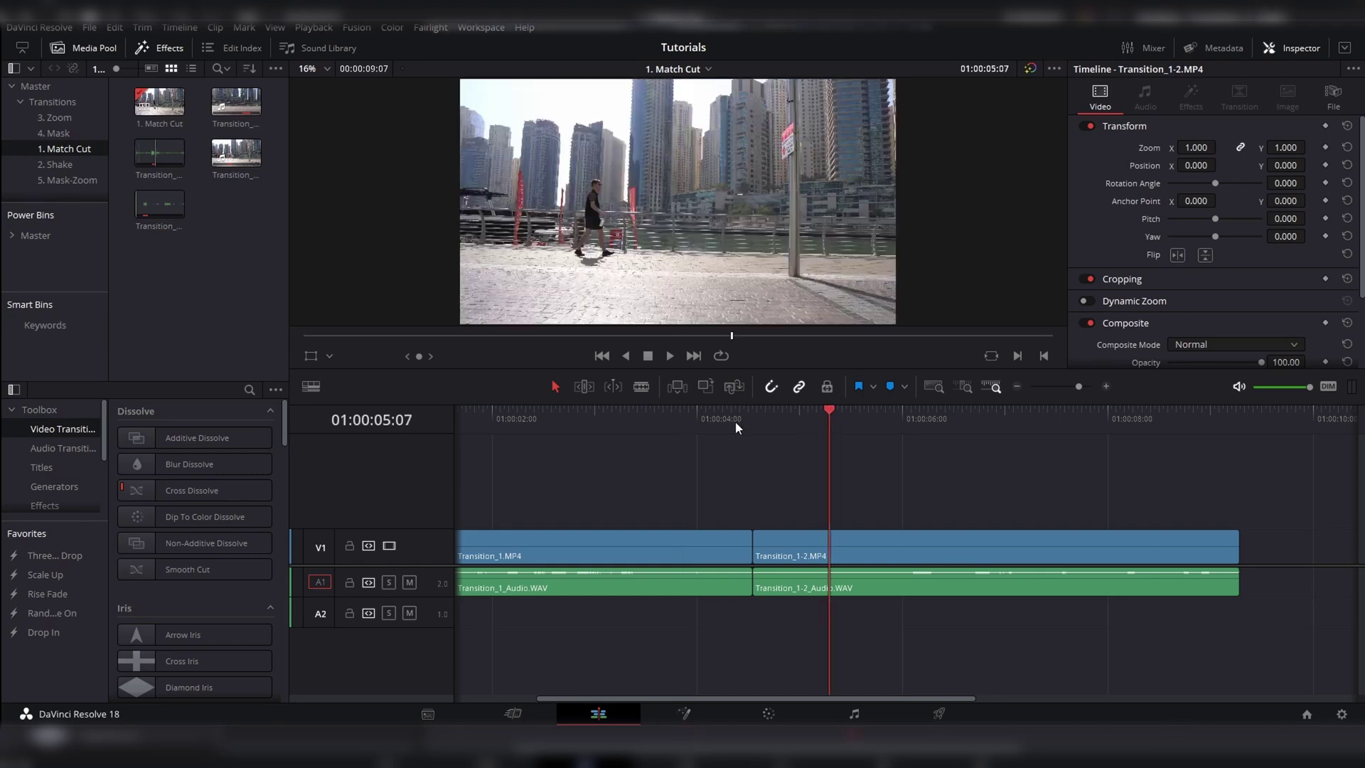
pyautogui.click(696, 424)
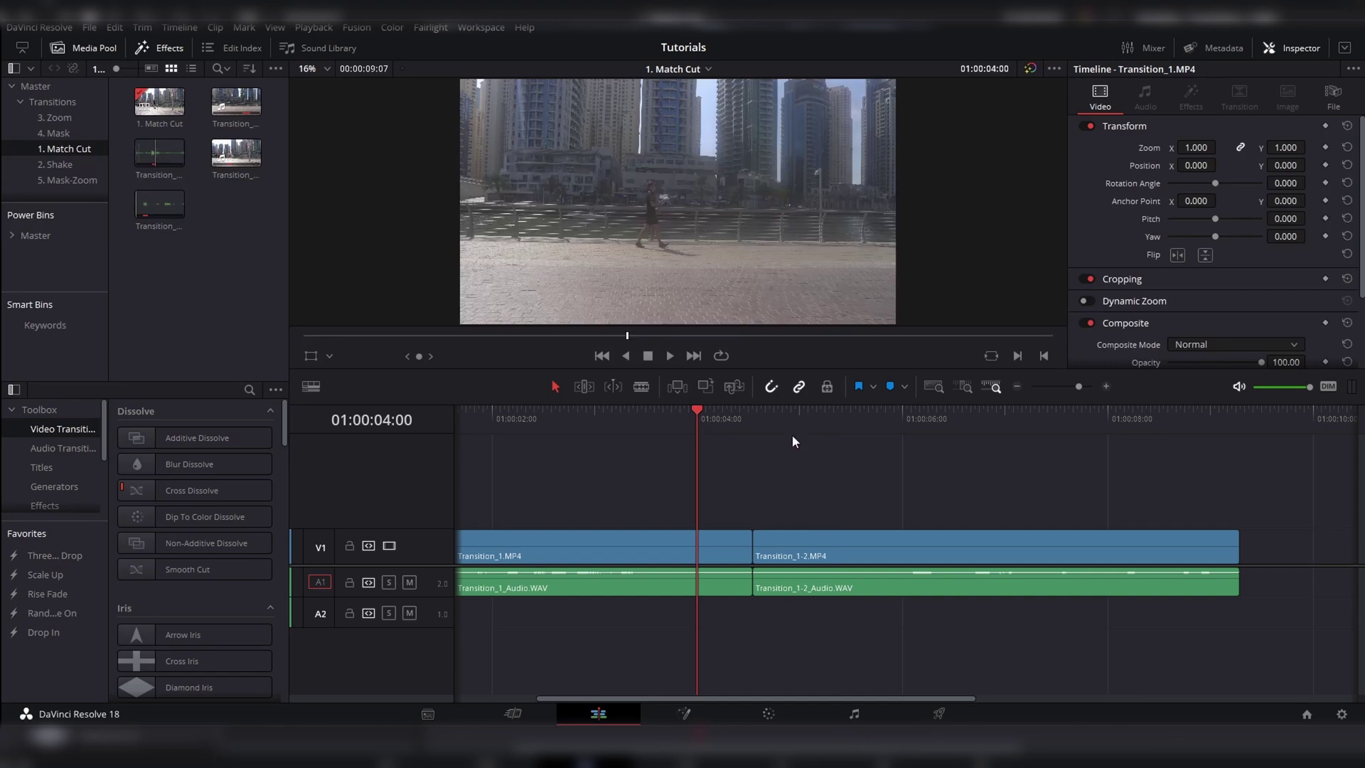
pyautogui.click(809, 425)
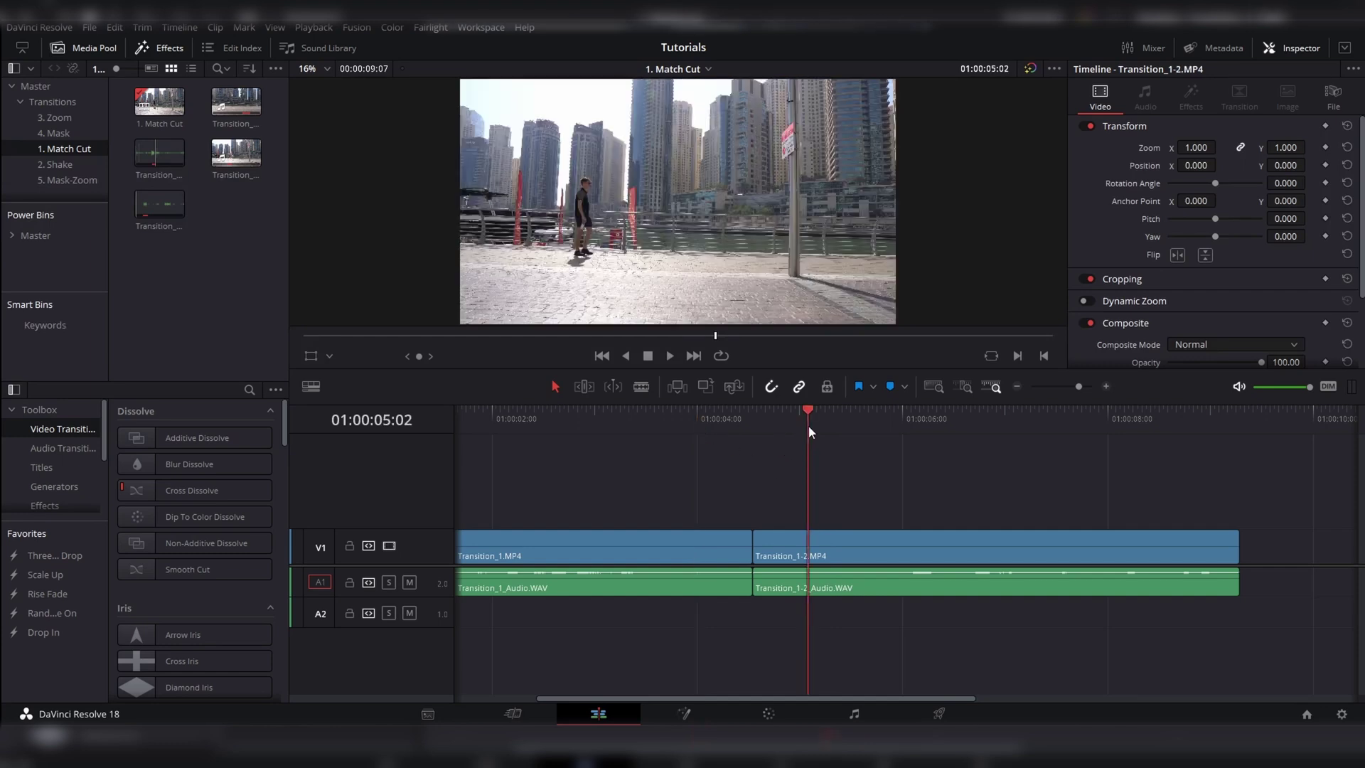
pyautogui.click(720, 424)
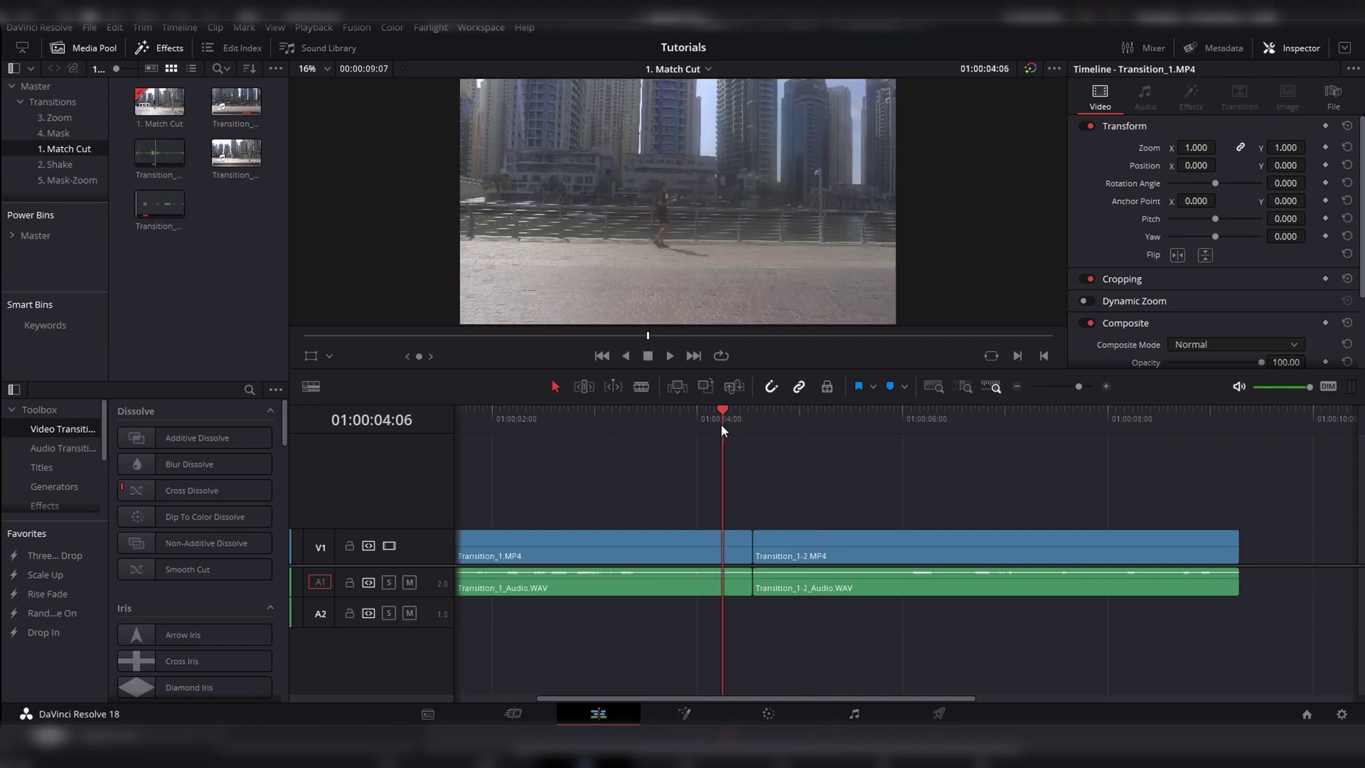
pyautogui.press('Left')
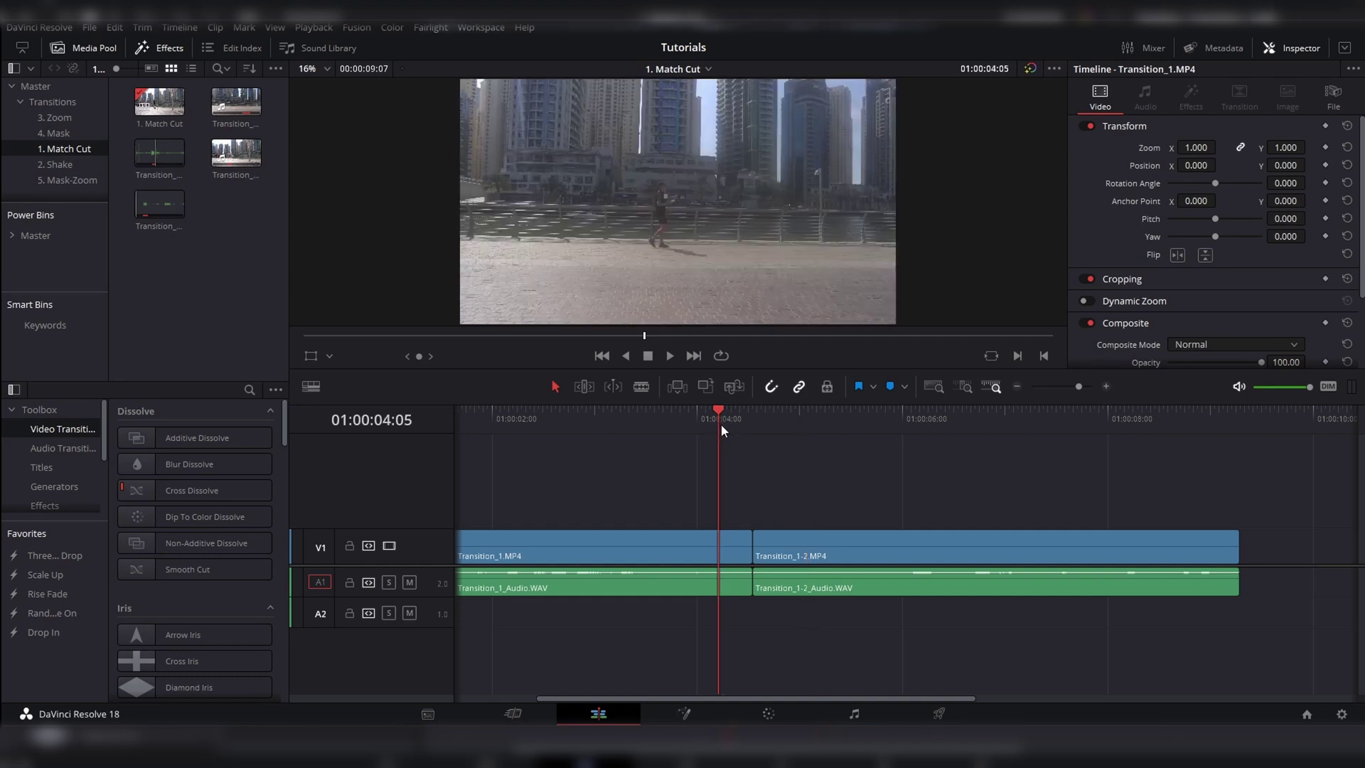
# Split Transition_1.MP4 and its audio at 01:00:03:14, where the walking subject is in mid-stride.
pyautogui.click(613, 420)
pyautogui.press('Right')
pyautogui.press('Right')
pyautogui.press('Right')
pyautogui.press('Right')
pyautogui.press('Right')
pyautogui.press('Right')
pyautogui.press('Right')
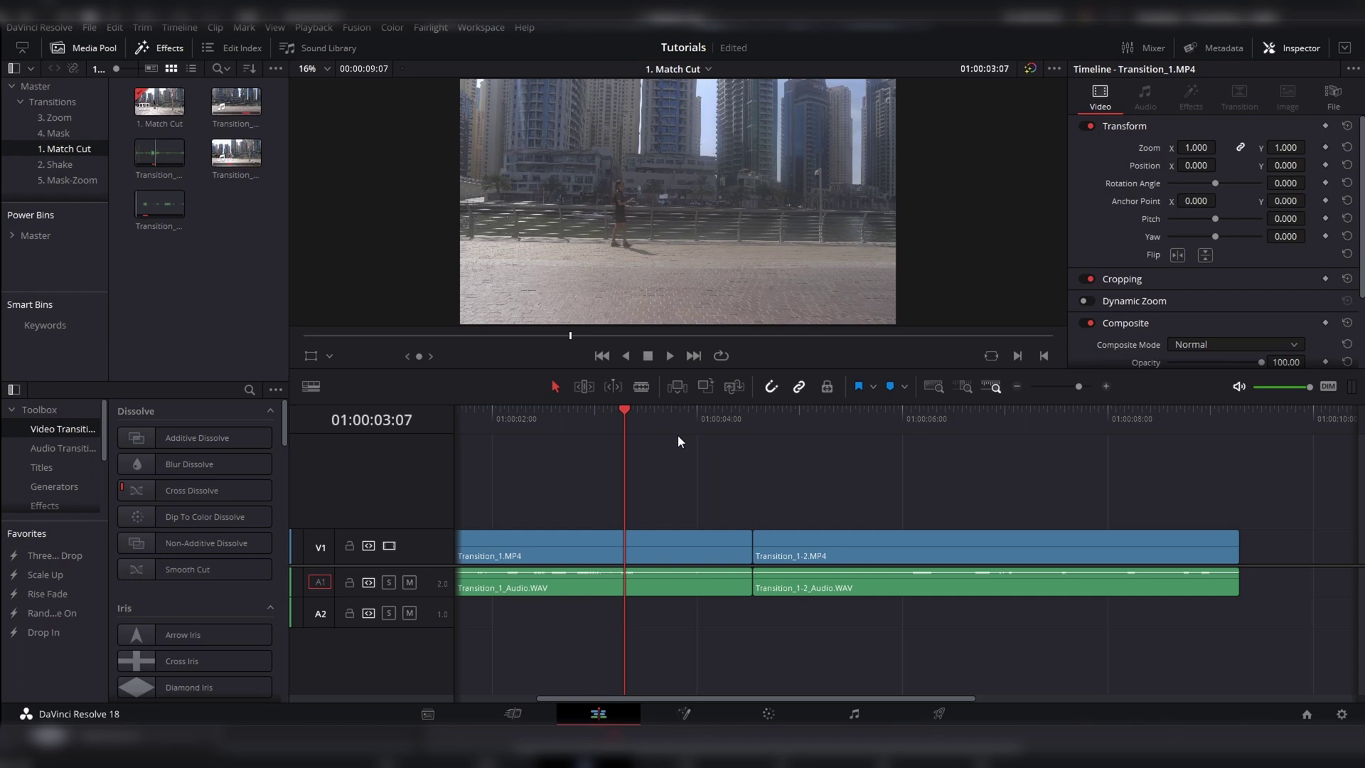
pyautogui.press('Right')
pyautogui.press('Right')
pyautogui.press('Right')
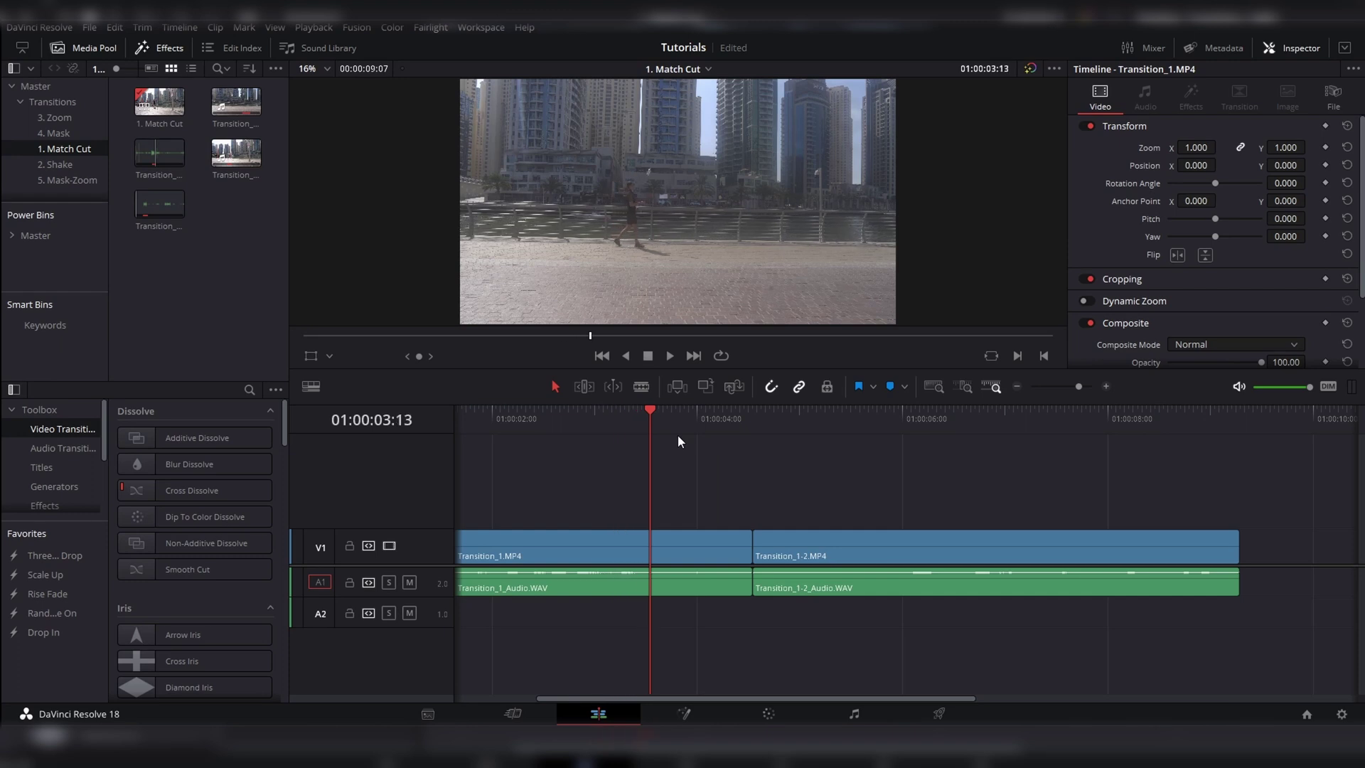
pyautogui.hotkey('ctrl', 'b')
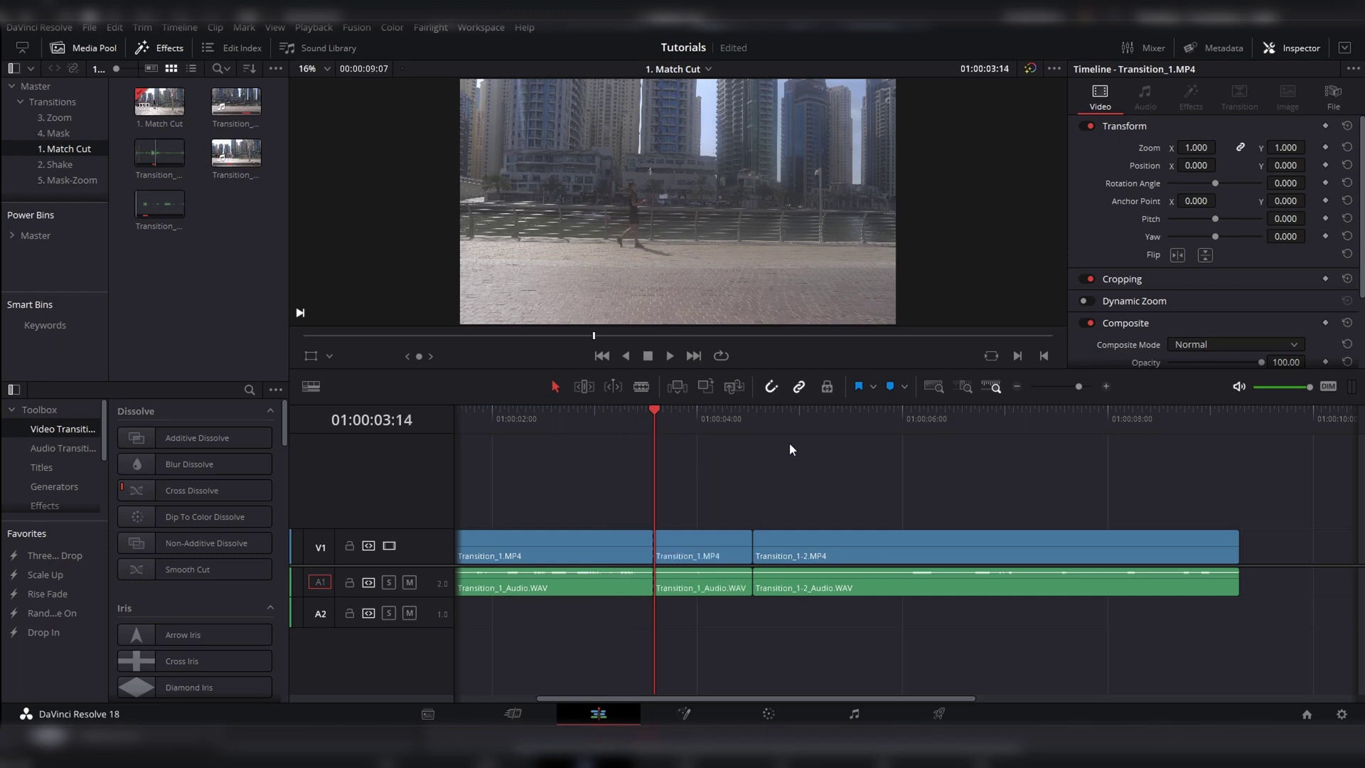
# Split Transition_1-2.MP4 and its audio at 01:00:05:20 on the matching stride, and ripple delete the footage between the two splits.
pyautogui.click(777, 425)
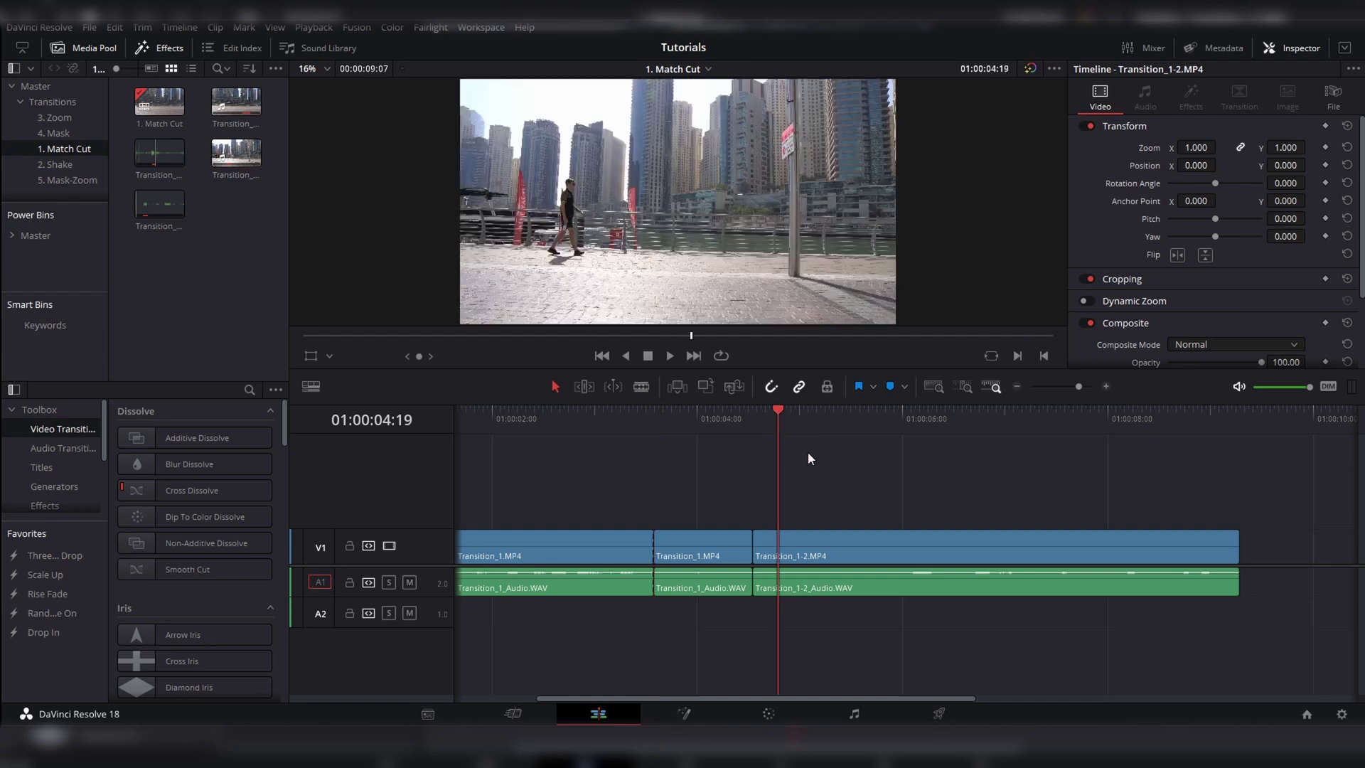
pyautogui.press('Right')
pyautogui.press('Right')
pyautogui.press('Right')
pyautogui.press('Right')
pyautogui.press('Right')
pyautogui.press('Right')
pyautogui.press('Right')
pyautogui.press('Right')
pyautogui.press('Right')
pyautogui.press('Right')
pyautogui.press('Right')
pyautogui.press('Right')
pyautogui.press('Right')
pyautogui.press('Right')
pyautogui.press('Right')
pyautogui.press('Right')
pyautogui.press('Right')
pyautogui.press('Right')
pyautogui.press('Right')
pyautogui.press('Right')
pyautogui.press('Right')
pyautogui.press('Right')
pyautogui.press('Right')
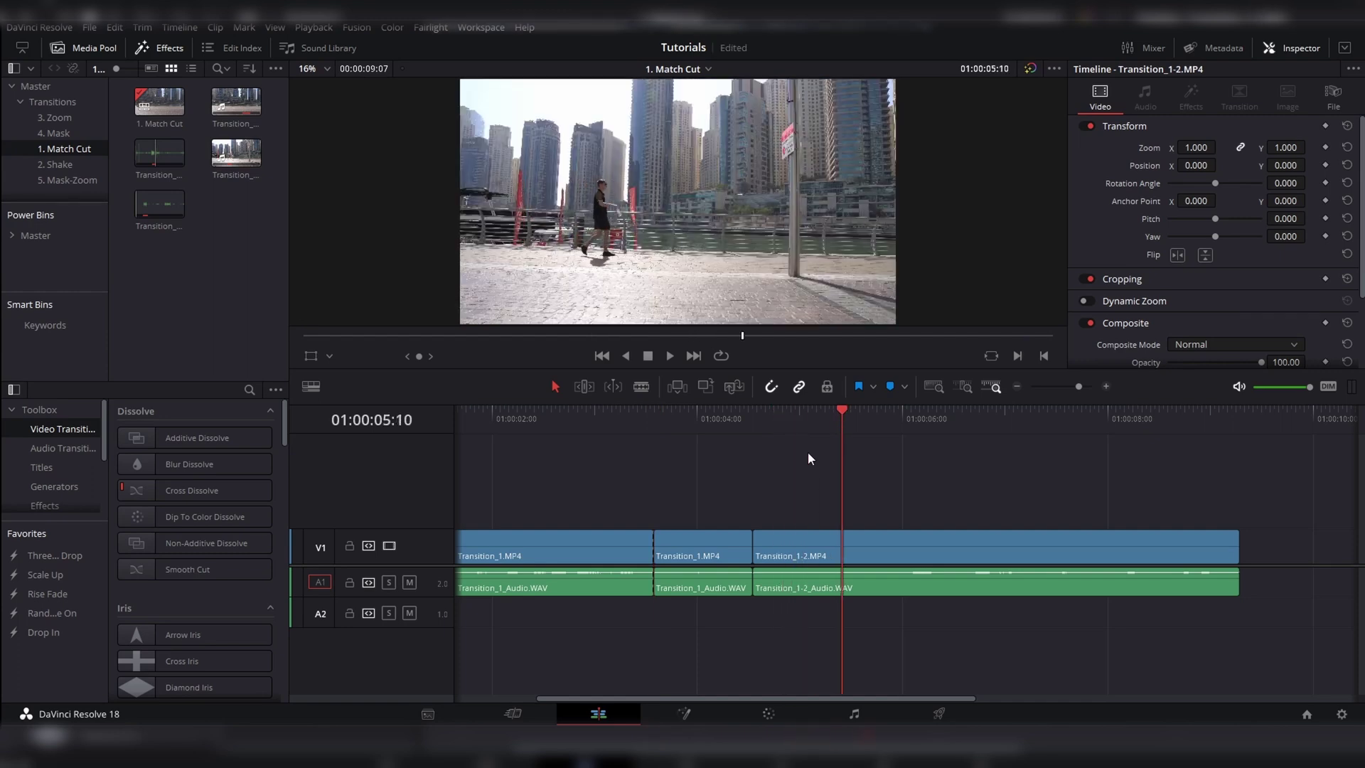
pyautogui.press('Right')
pyautogui.press('Right')
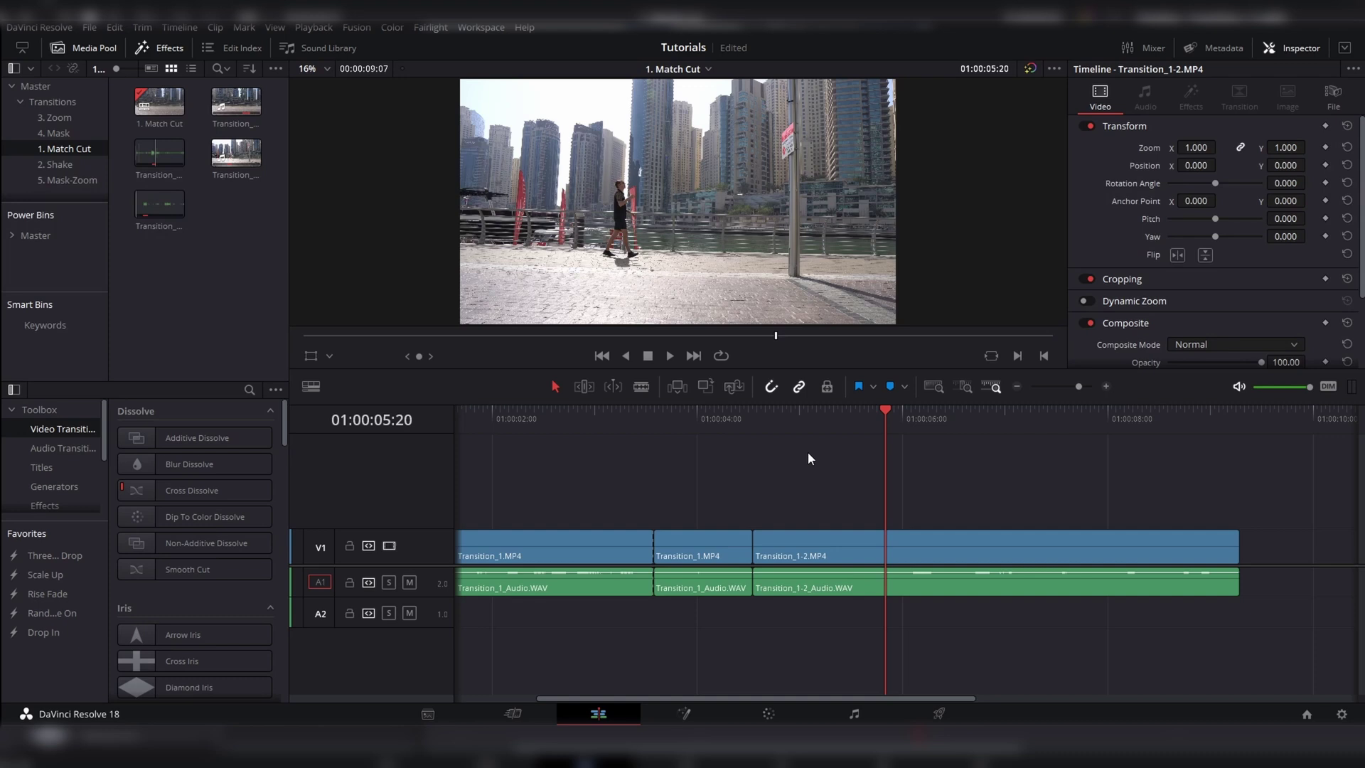
pyautogui.hotkey('ctrl', 'b')
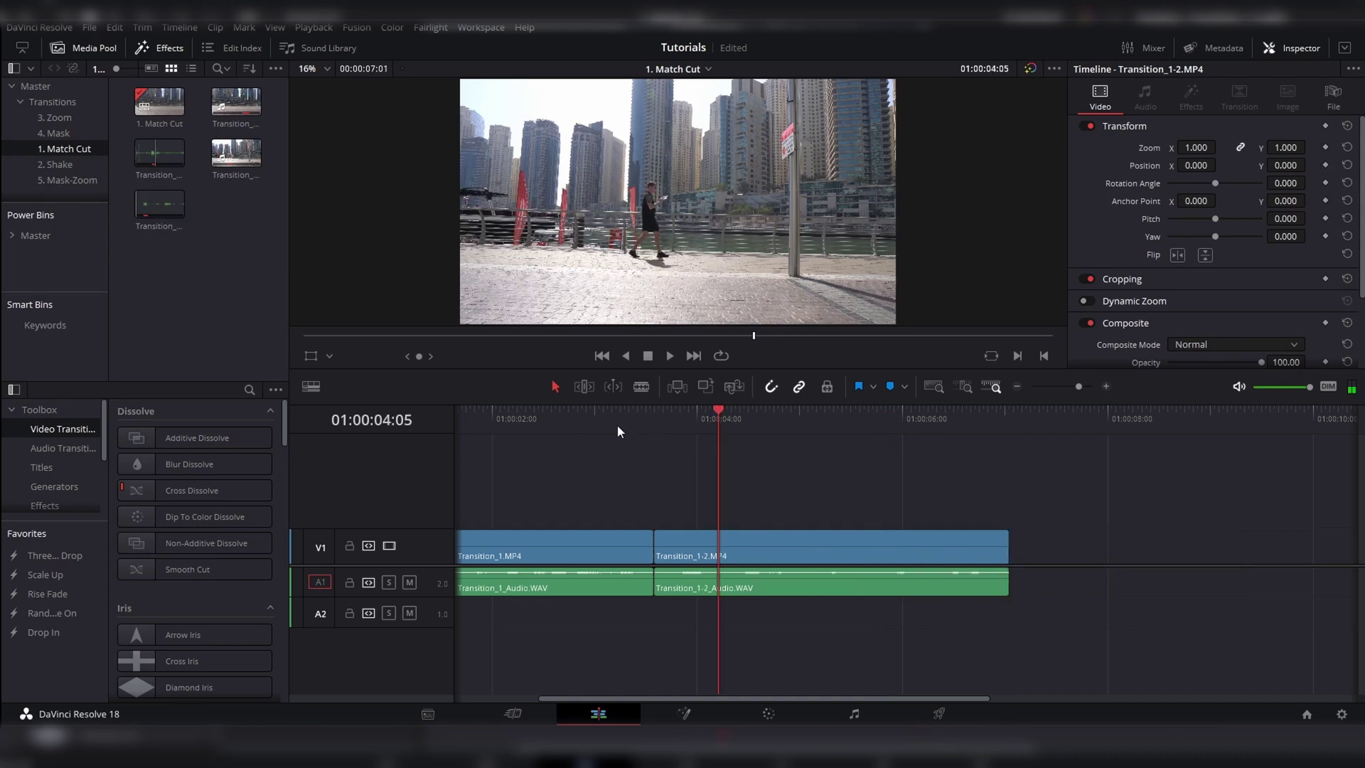
# Play back the match cut between Transition_1.MP4 and Transition_1-2.MP4 to check how the movement continues.
pyautogui.click(608, 424)
pyautogui.press('space')
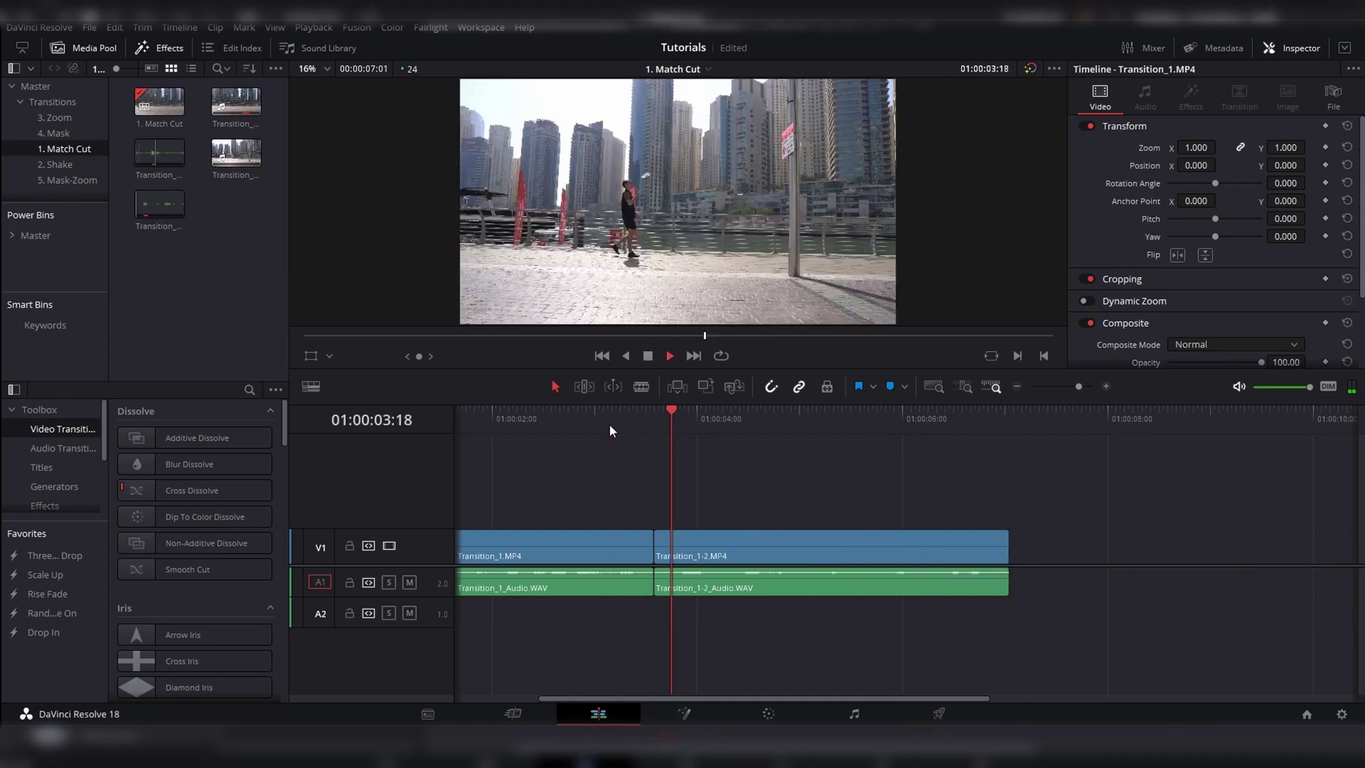
pyautogui.press('space')
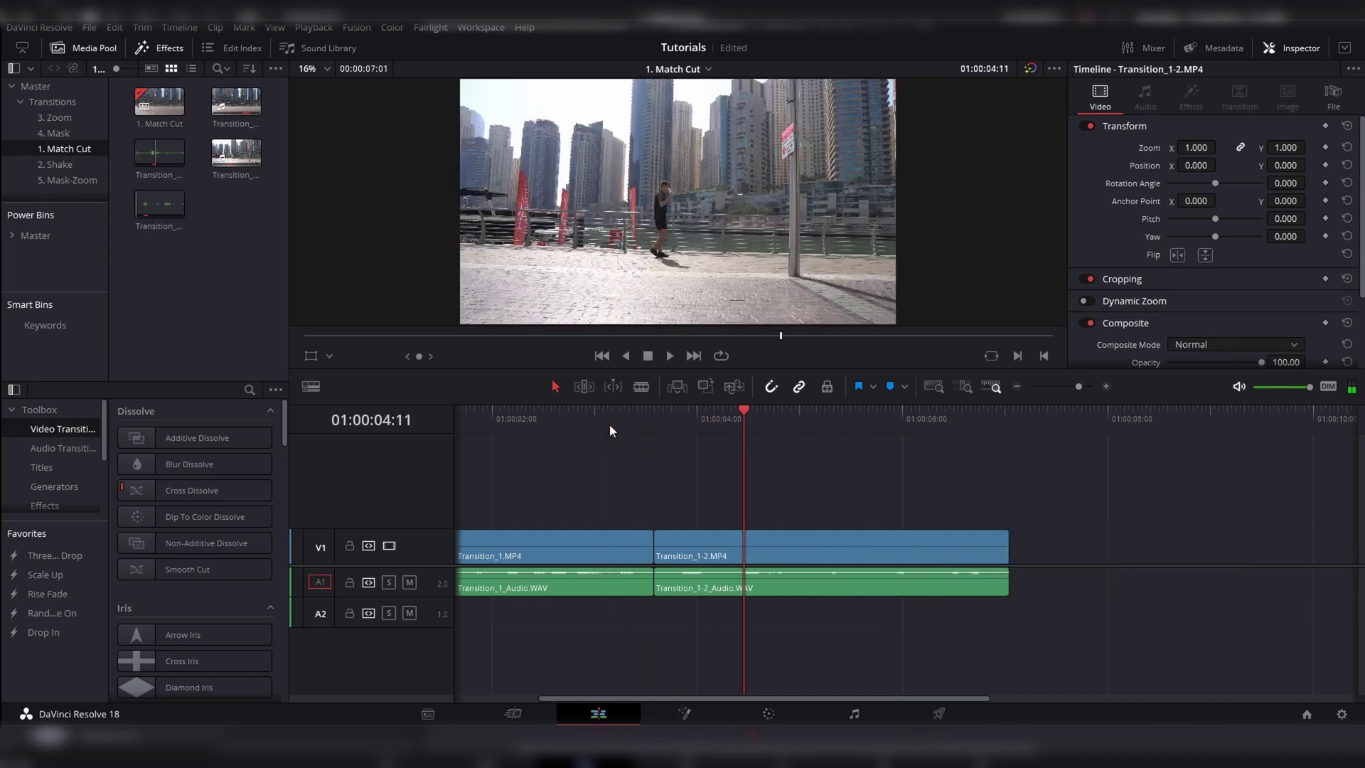
pyautogui.click(663, 425)
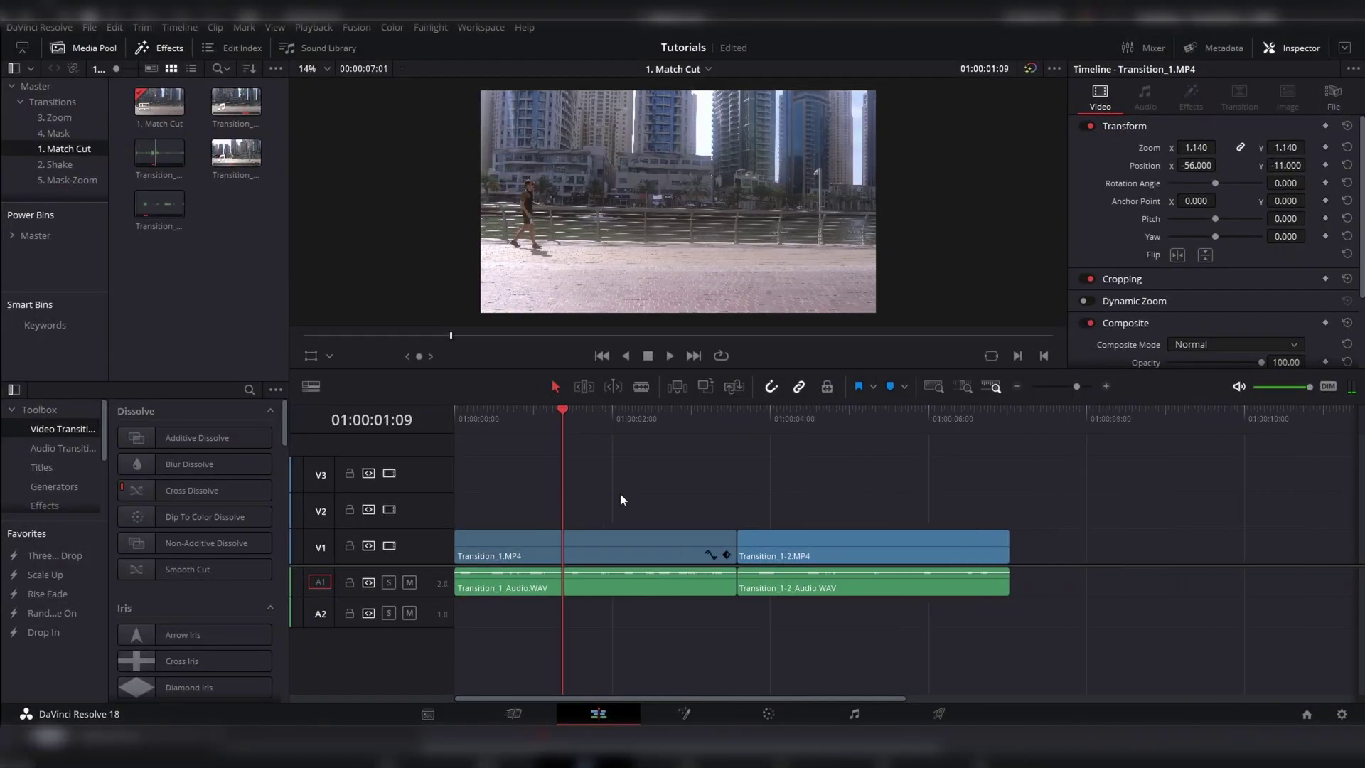
pyautogui.scroll(-2, 620, 493)
pyautogui.scroll(2, 620, 493)
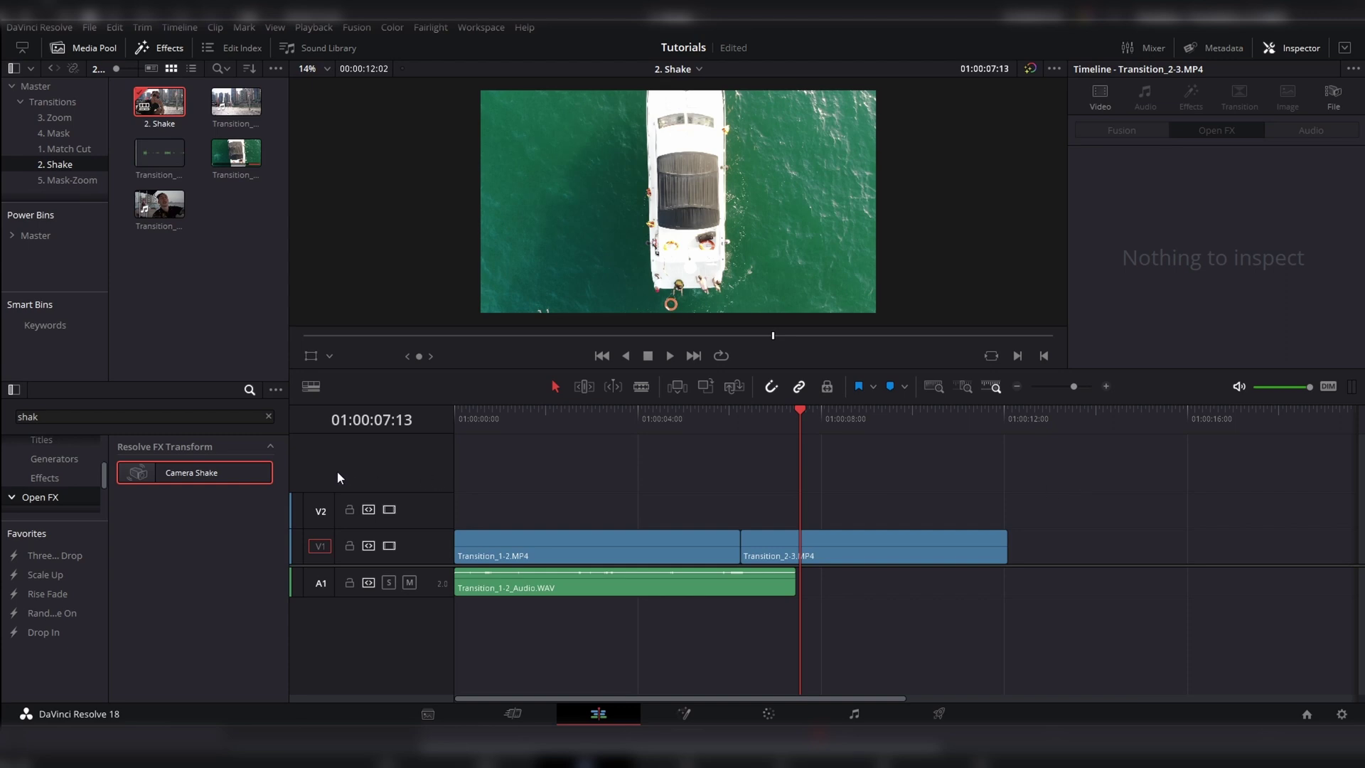
# Add the Camera Shake Fusion transition between Transition_1-2.MP4 and Transition_2-3.MP4, and shorten it to 14 frames.
pyautogui.click(268, 416)
pyautogui.scroll(3, 39, 467)
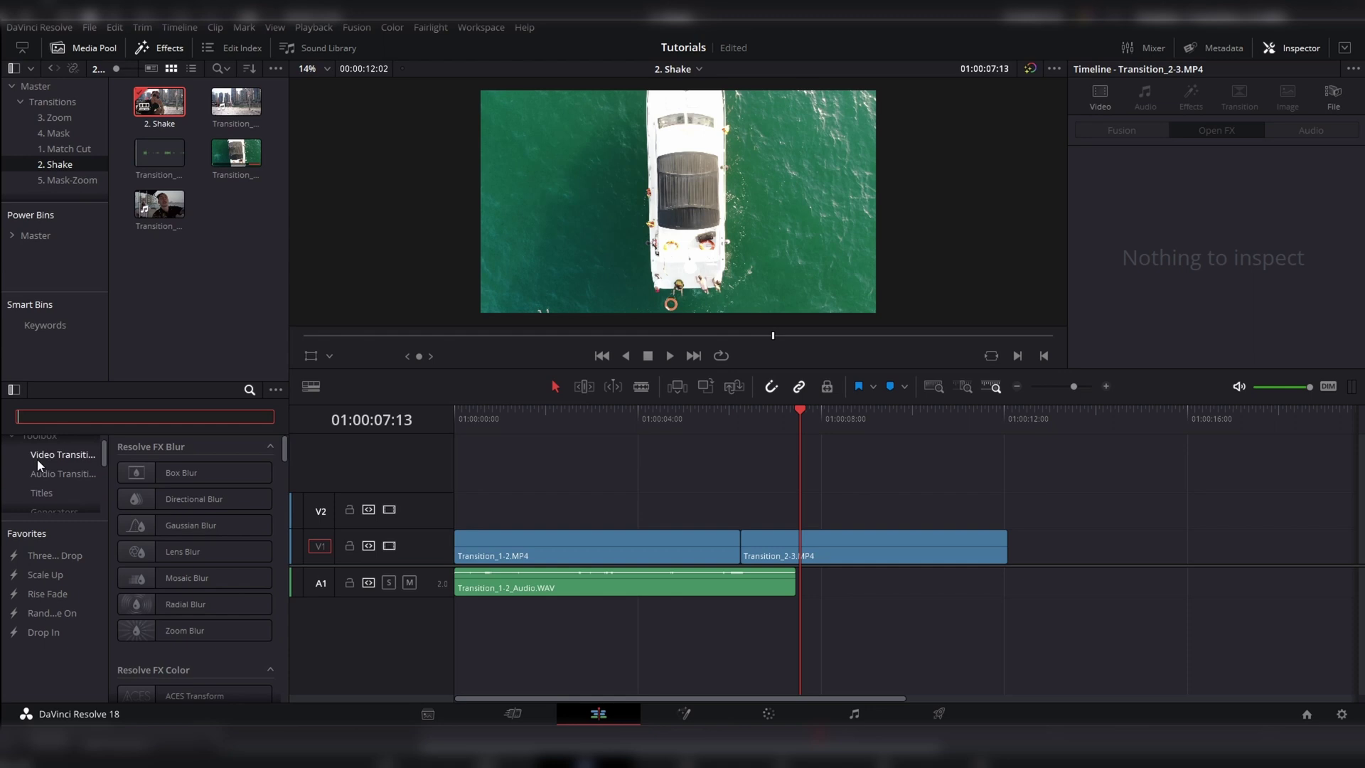
pyautogui.click(64, 456)
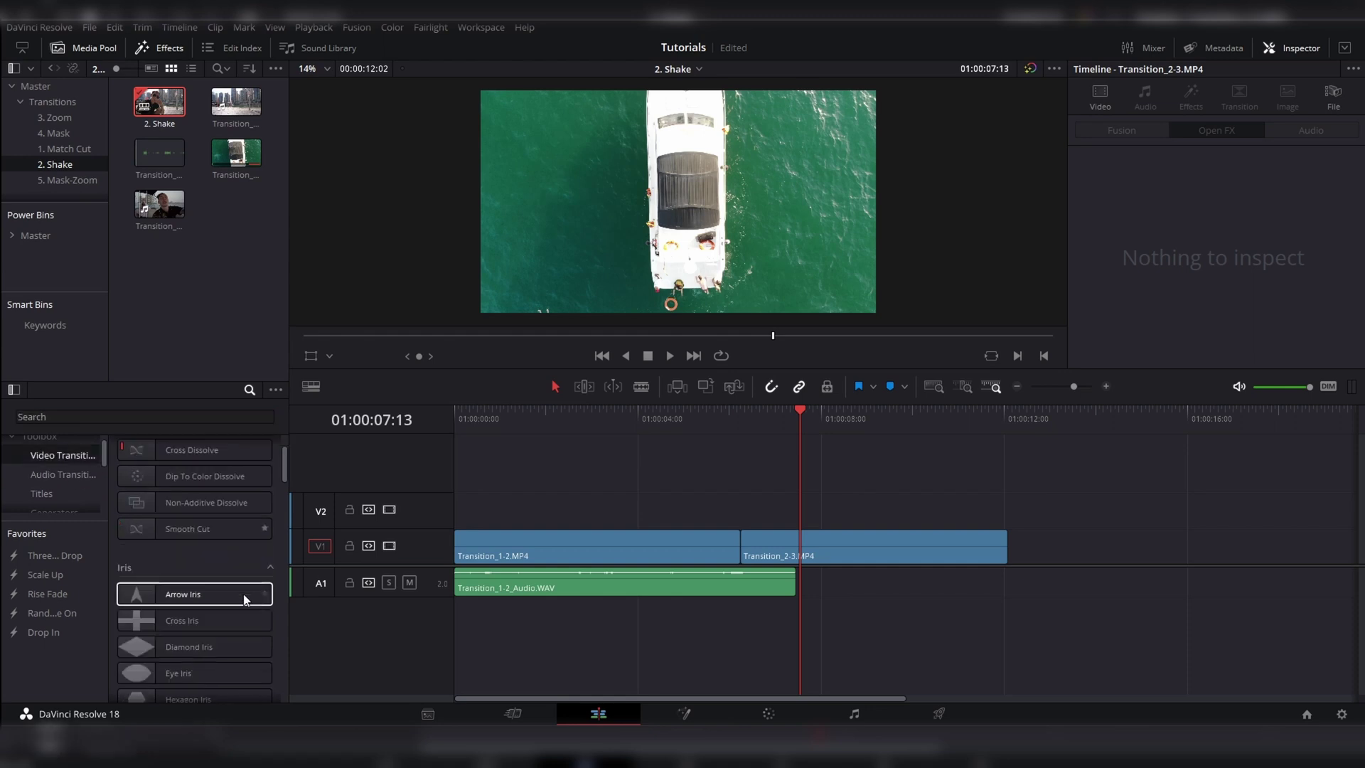
pyautogui.scroll(-10, 244, 599)
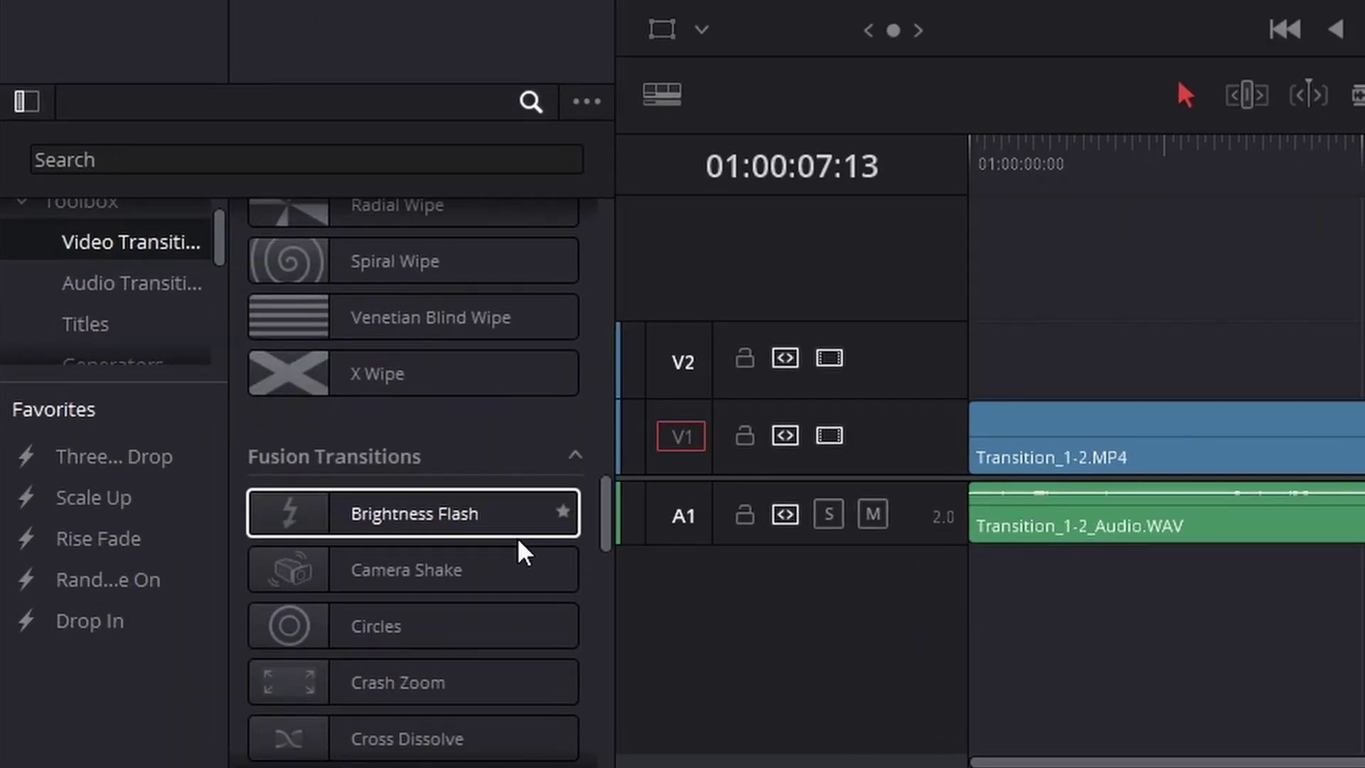
pyautogui.scroll(-3, 518, 536)
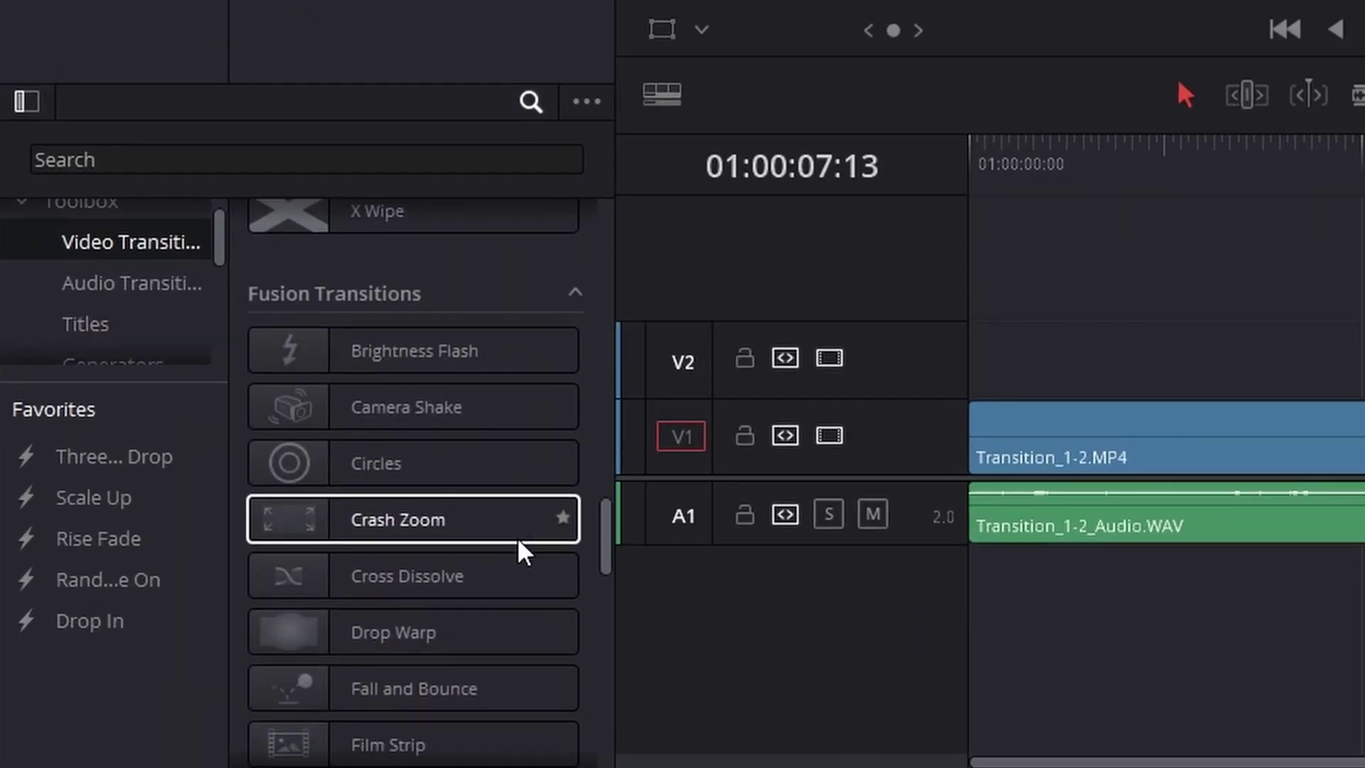
pyautogui.moveTo(395, 409); pyautogui.dragTo(1147, 444)
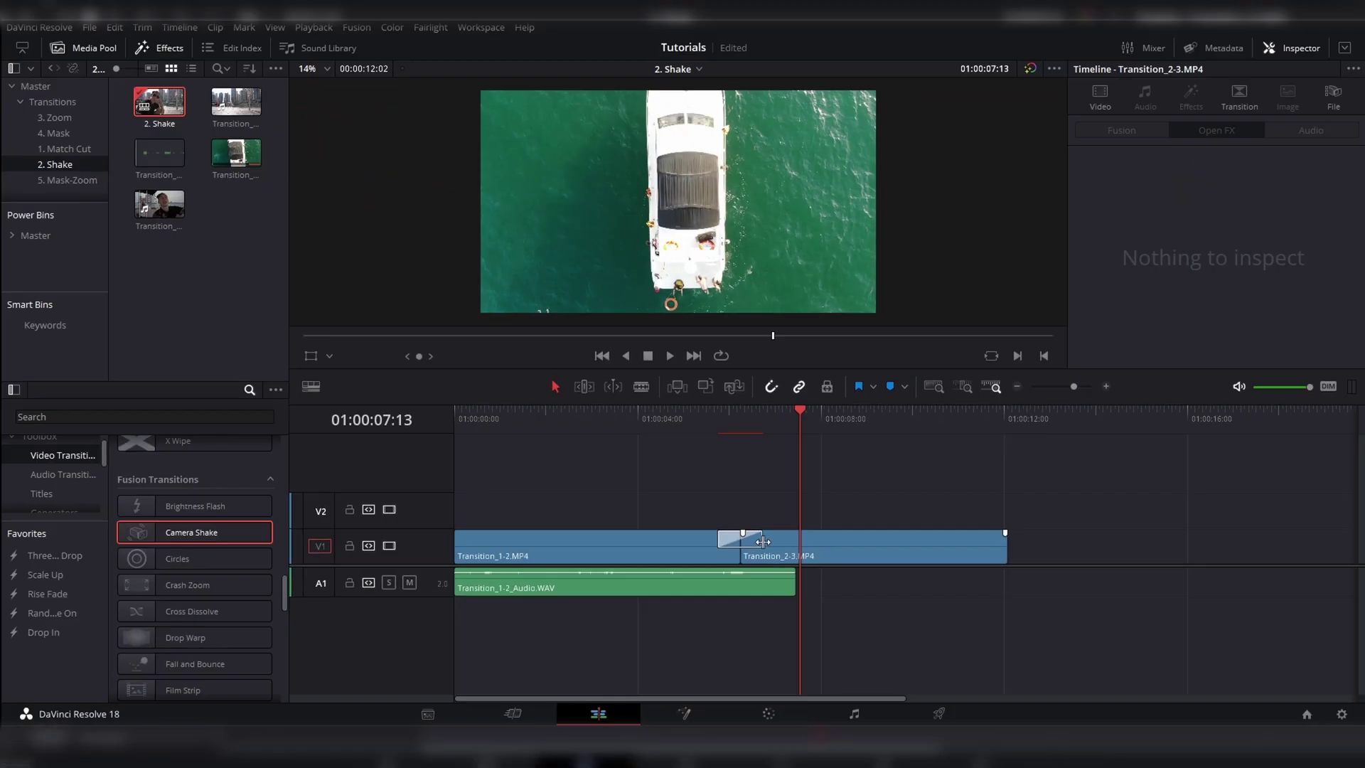
pyautogui.moveTo(761, 542)
pyautogui.mouseDown()
pyautogui.moveTo(775, 540)
pyautogui.moveTo(752, 543)
pyautogui.mouseUp()
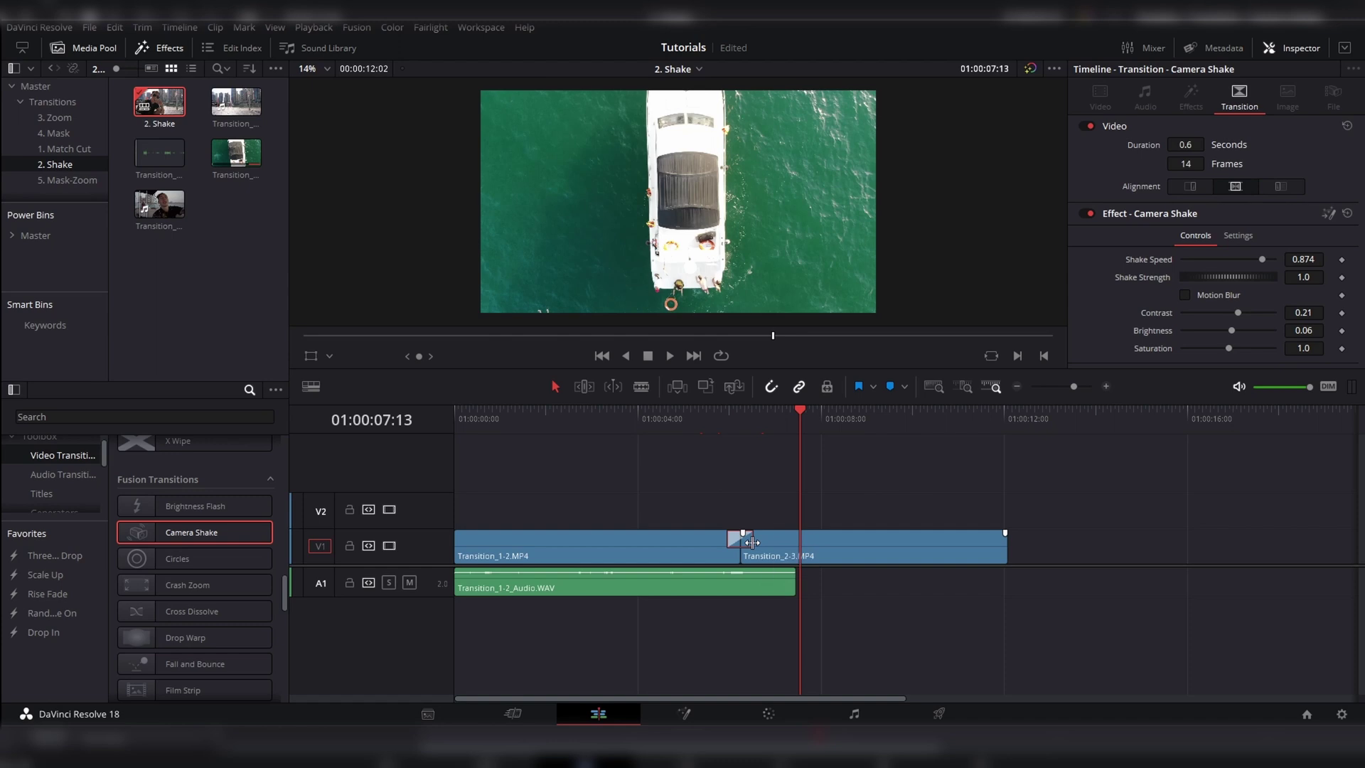
# Play back the Camera Shake transition from just before the cut.
pyautogui.click(721, 420)
pyautogui.press('space')
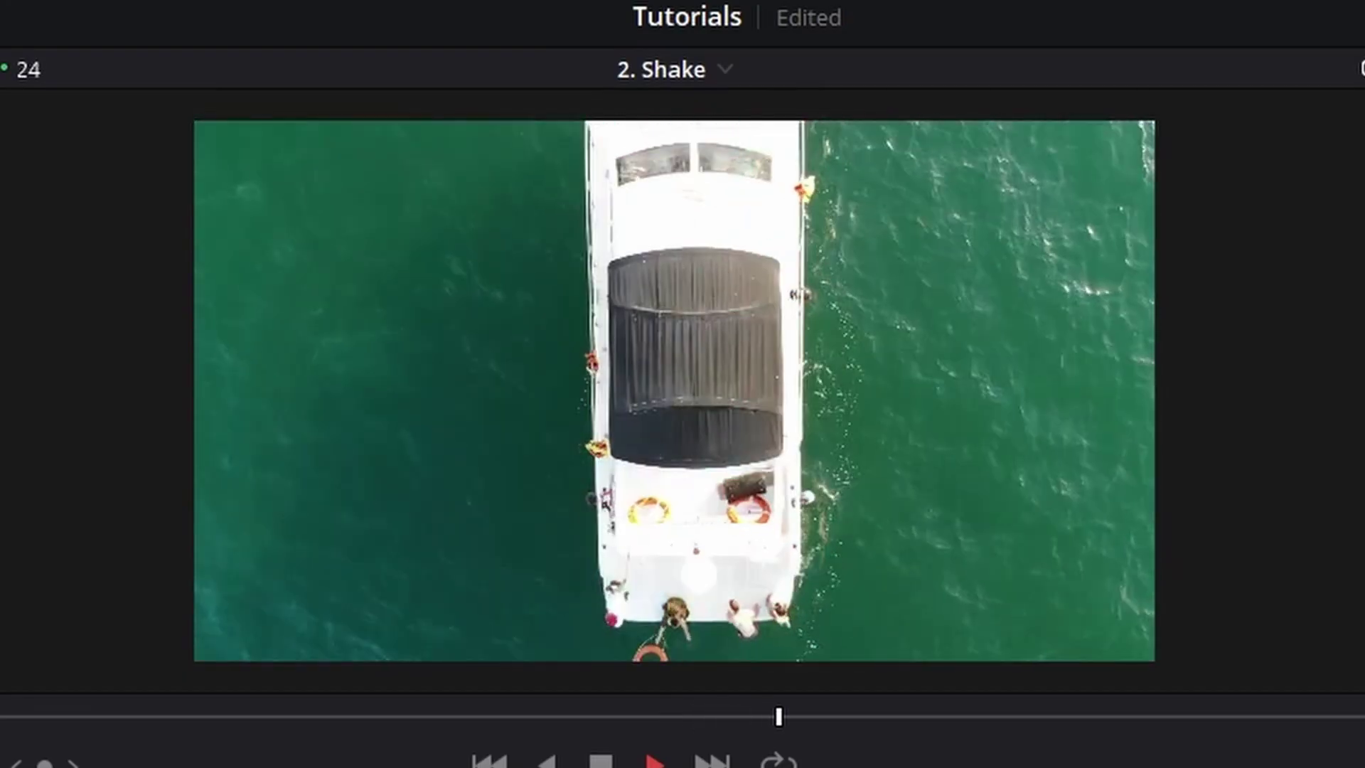
pyautogui.press('space')
# Delete the Camera Shake transition from the cut between Transition_1-2.MP4 and Transition_2-3.MP4.
pyautogui.click(742, 545)
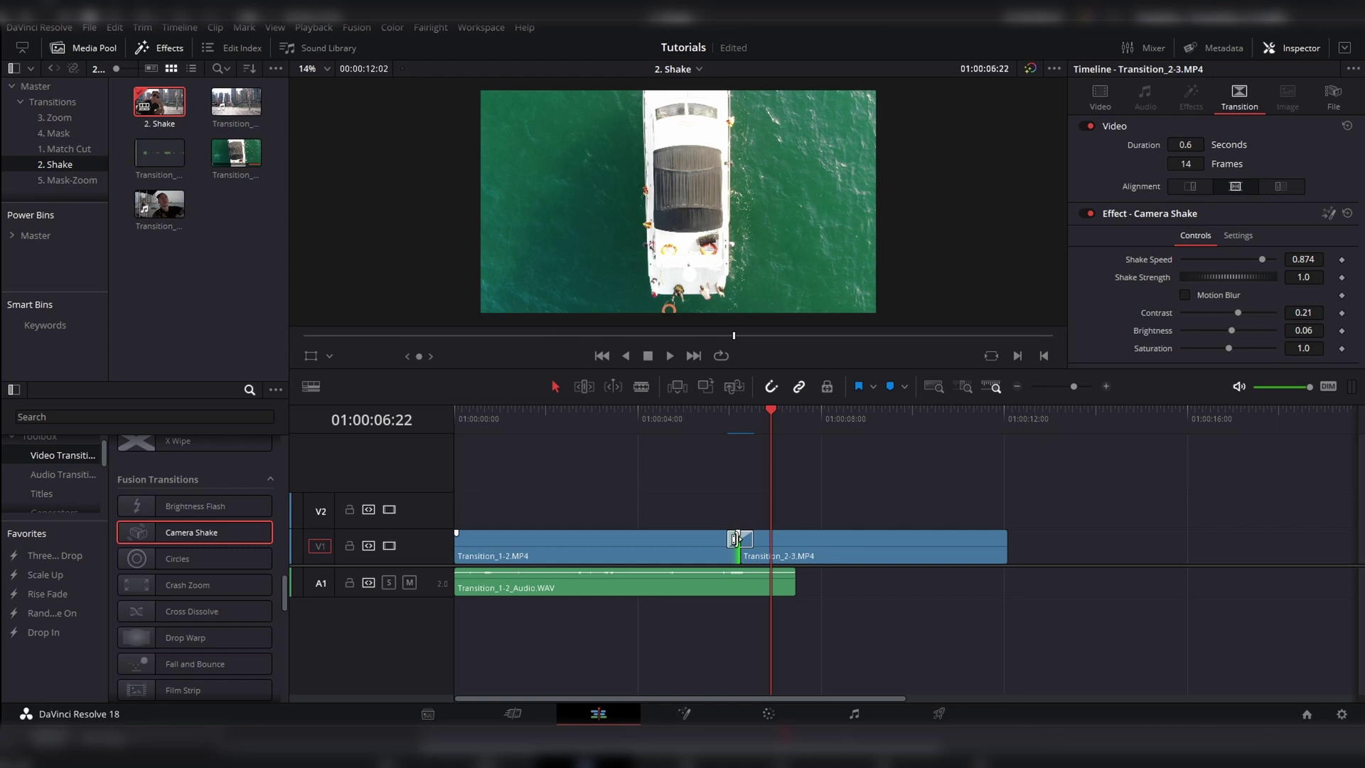
pyautogui.hotkey('ctrl', '=')
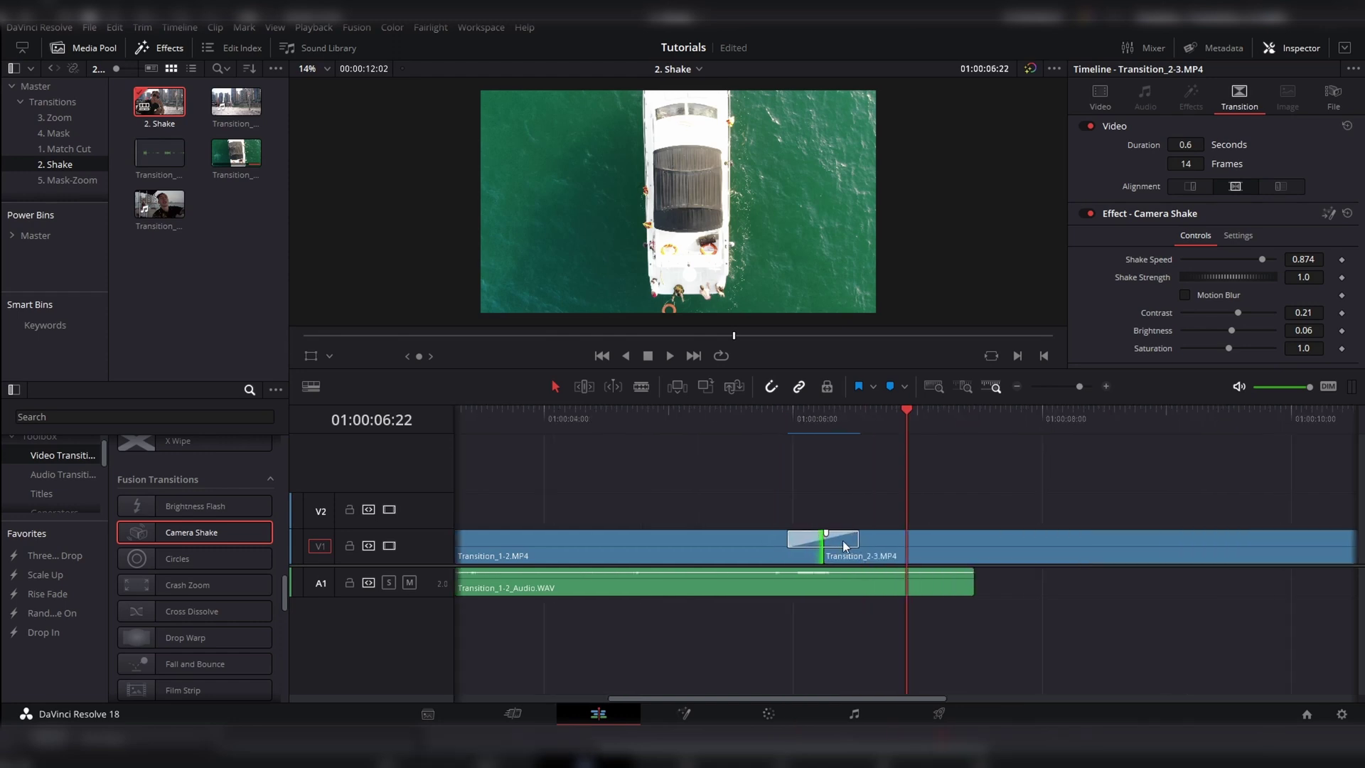
pyautogui.press('Delete')
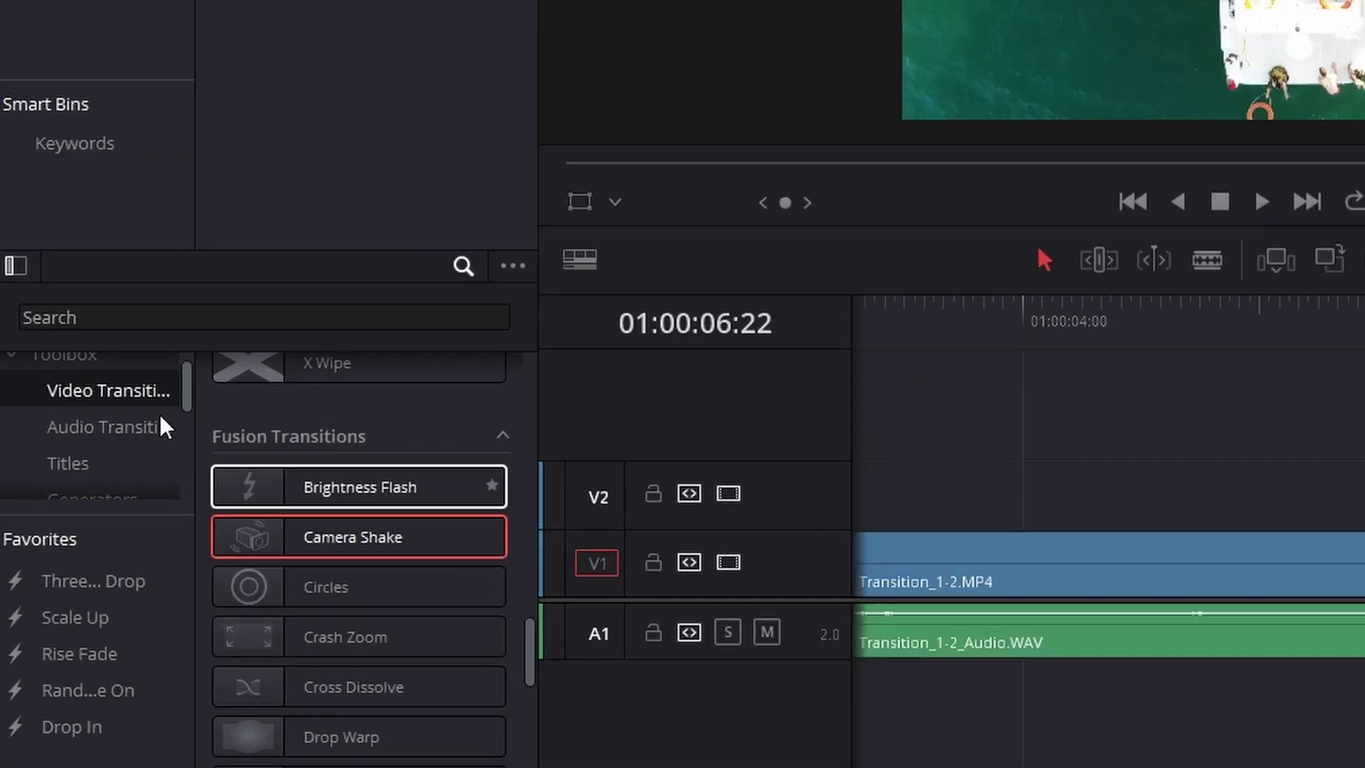
# Search the effects toolbox for "adju" and place an Adjustment Clip on track V2, starting at the cut to Transition_2-3.MP4.
pyautogui.scroll(1, 69, 462)
pyautogui.click(67, 450)
pyautogui.click(334, 215)
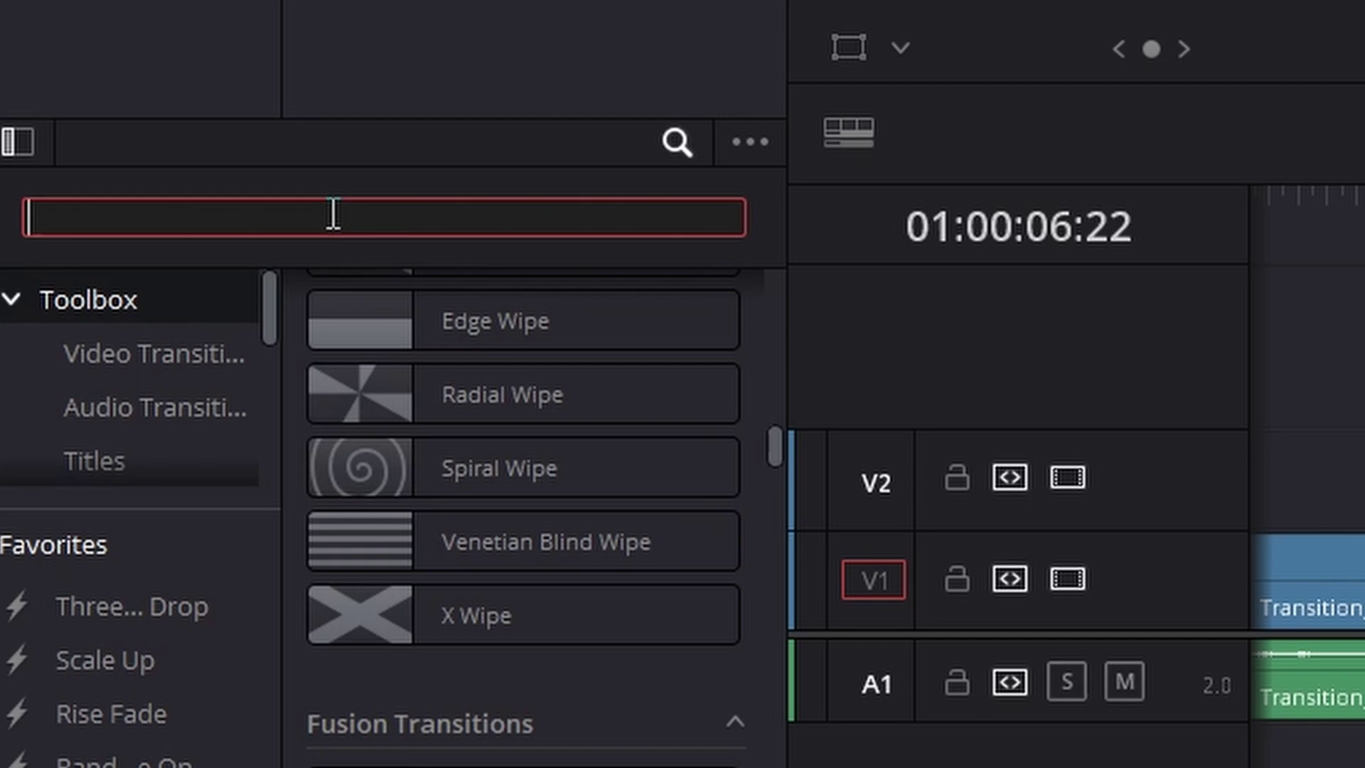
pyautogui.write('adju')
pyautogui.moveTo(462, 364); pyautogui.dragTo(731, 480)
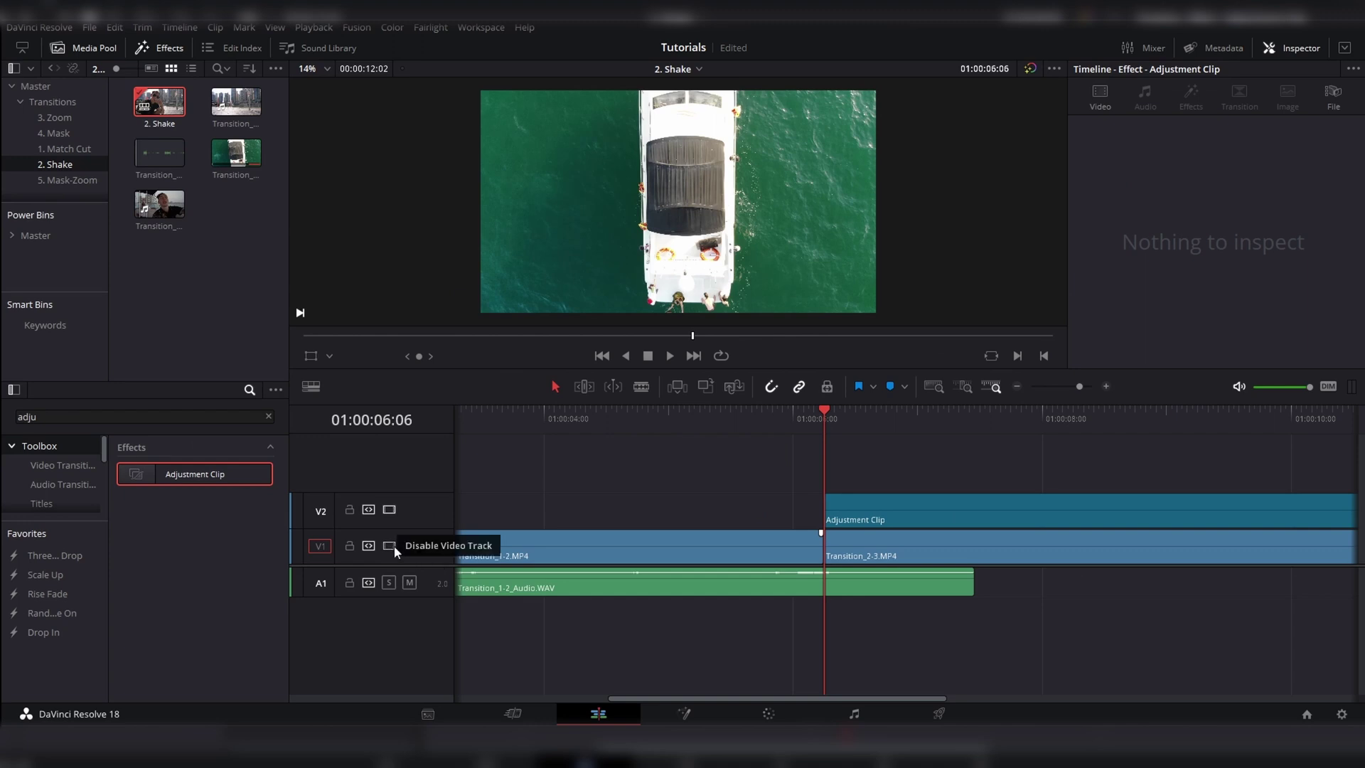
# Disable video track V1 and move the adjustment clip to start at 01:00:06:01, five frames before the cut.
pyautogui.click(389, 545)
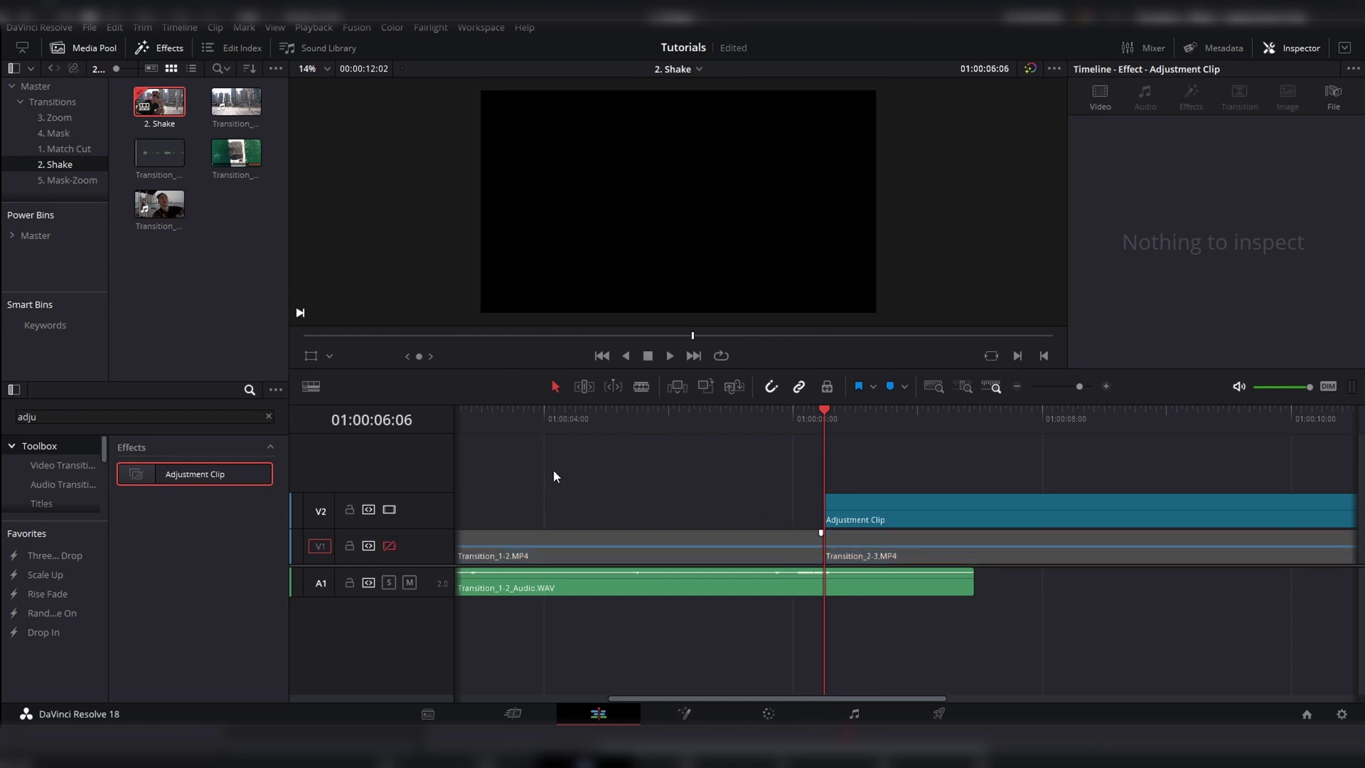
pyautogui.press('Left')
pyautogui.press('Left')
pyautogui.press('Left')
pyautogui.press('Left')
pyautogui.press('Left')
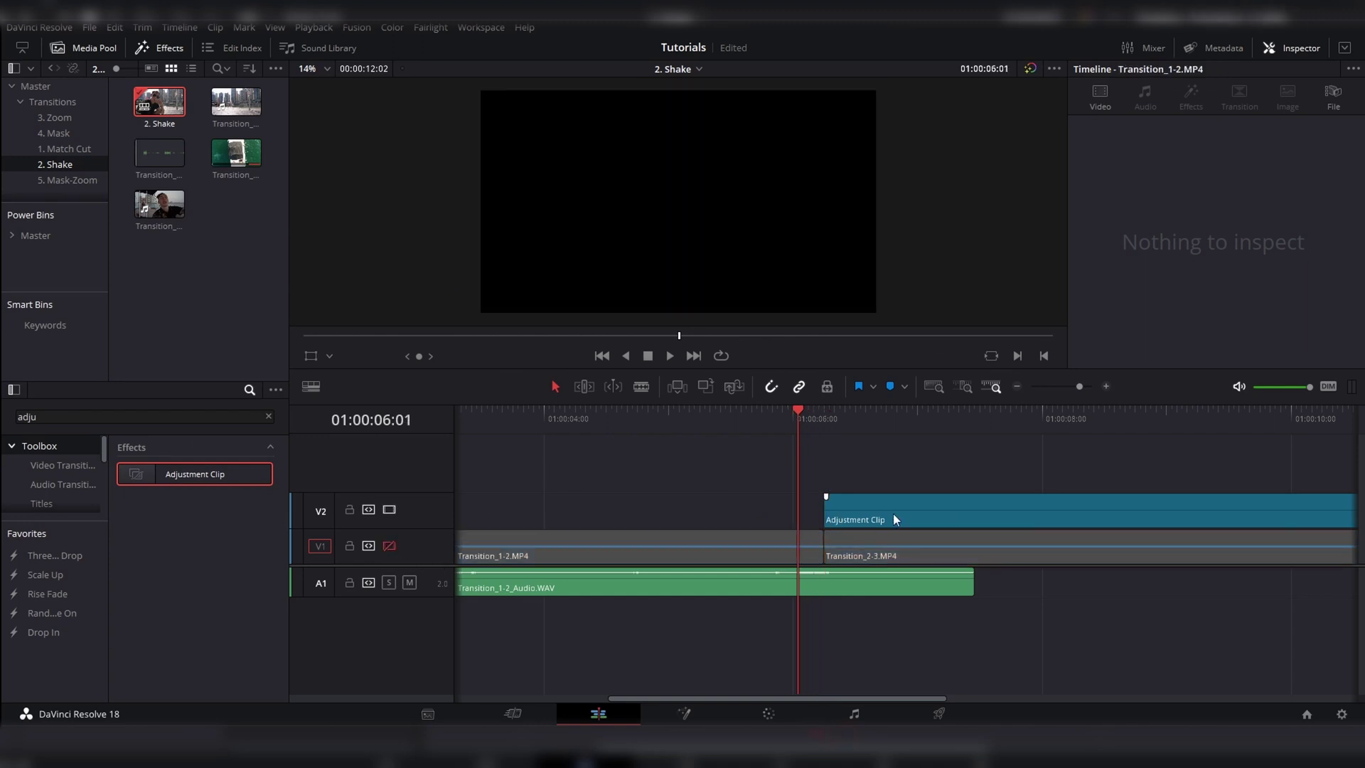
pyautogui.moveTo(896, 519); pyautogui.dragTo(872, 520)
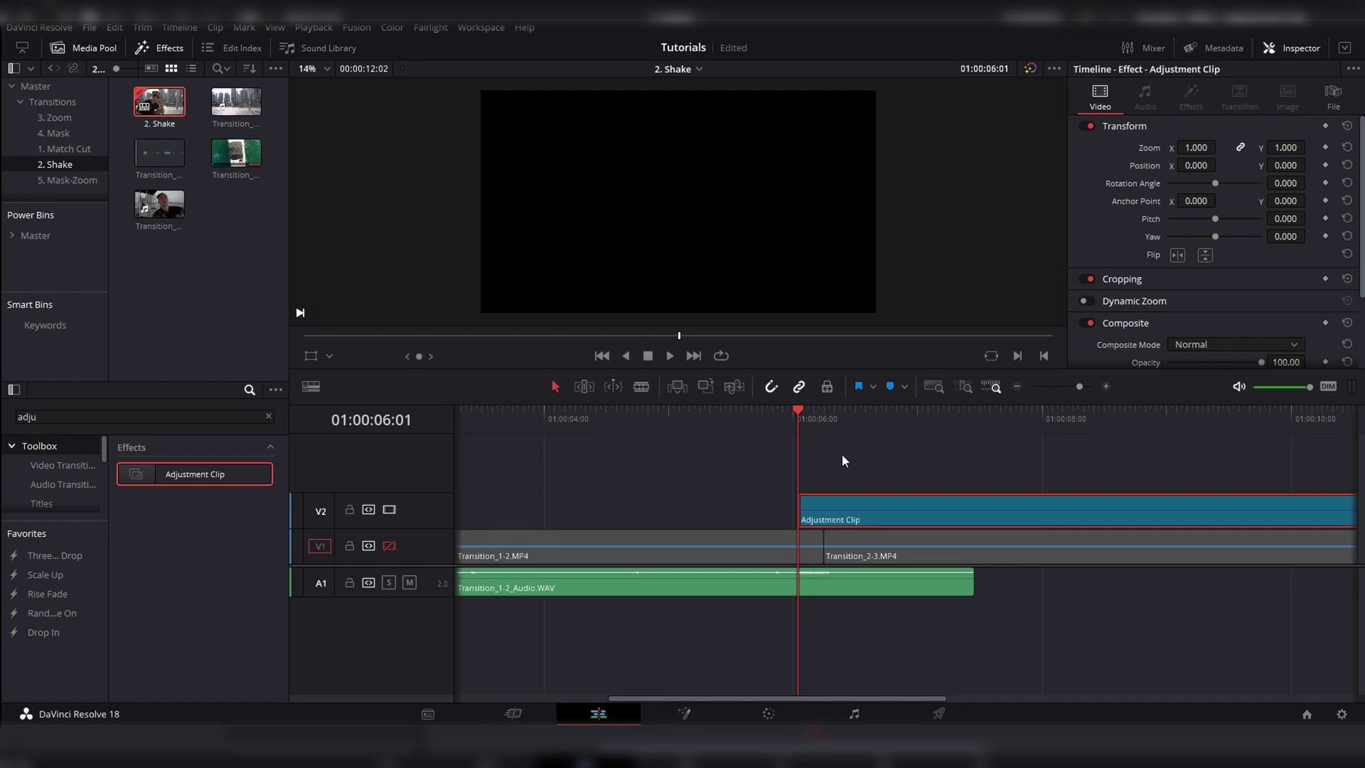
# Split the adjustment clip on V2 at 01:00:06:14, shortly after the cut.
pyautogui.click(824, 429)
pyautogui.click(865, 429)
pyautogui.hotkey('ctrl', 'b')
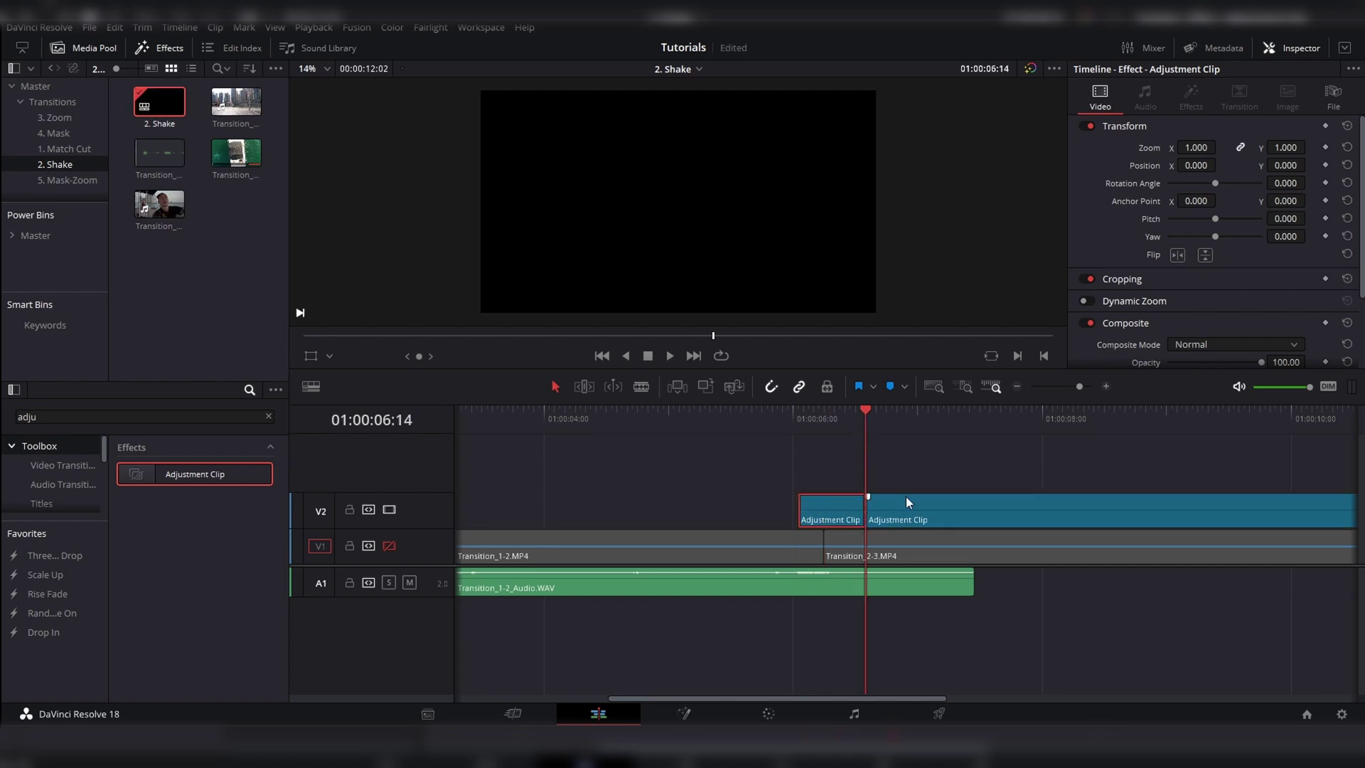
# Delete the adjustment clip segment after the split and return the playhead to the remaining segment's start at 01:00:06:01.
pyautogui.click(906, 500)
pyautogui.press('Delete')
pyautogui.click(822, 415)
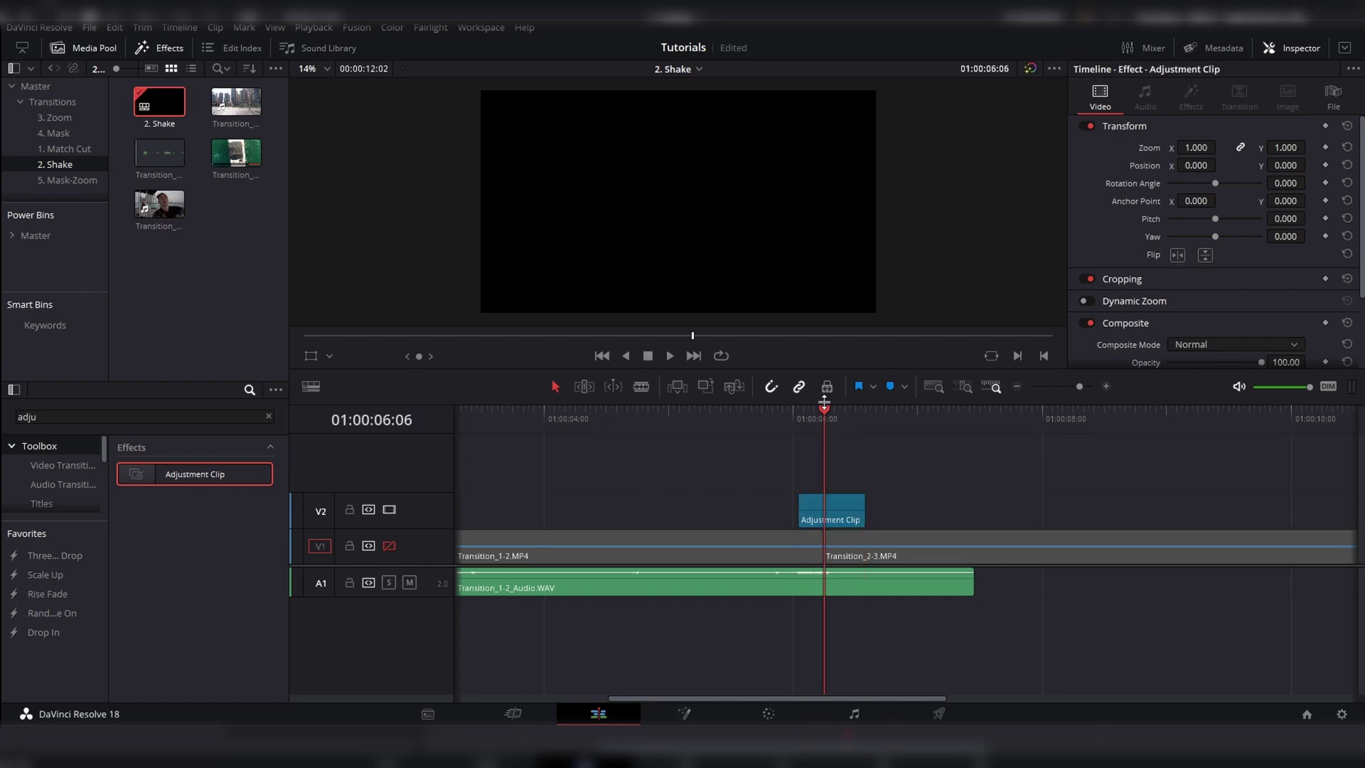
pyautogui.click(803, 418)
pyautogui.click(820, 419)
pyautogui.click(857, 420)
pyautogui.click(803, 418)
# Search the Open FX effects for "shak" and apply Camera Shake to the adjustment clip on V2.
pyautogui.click(849, 541)
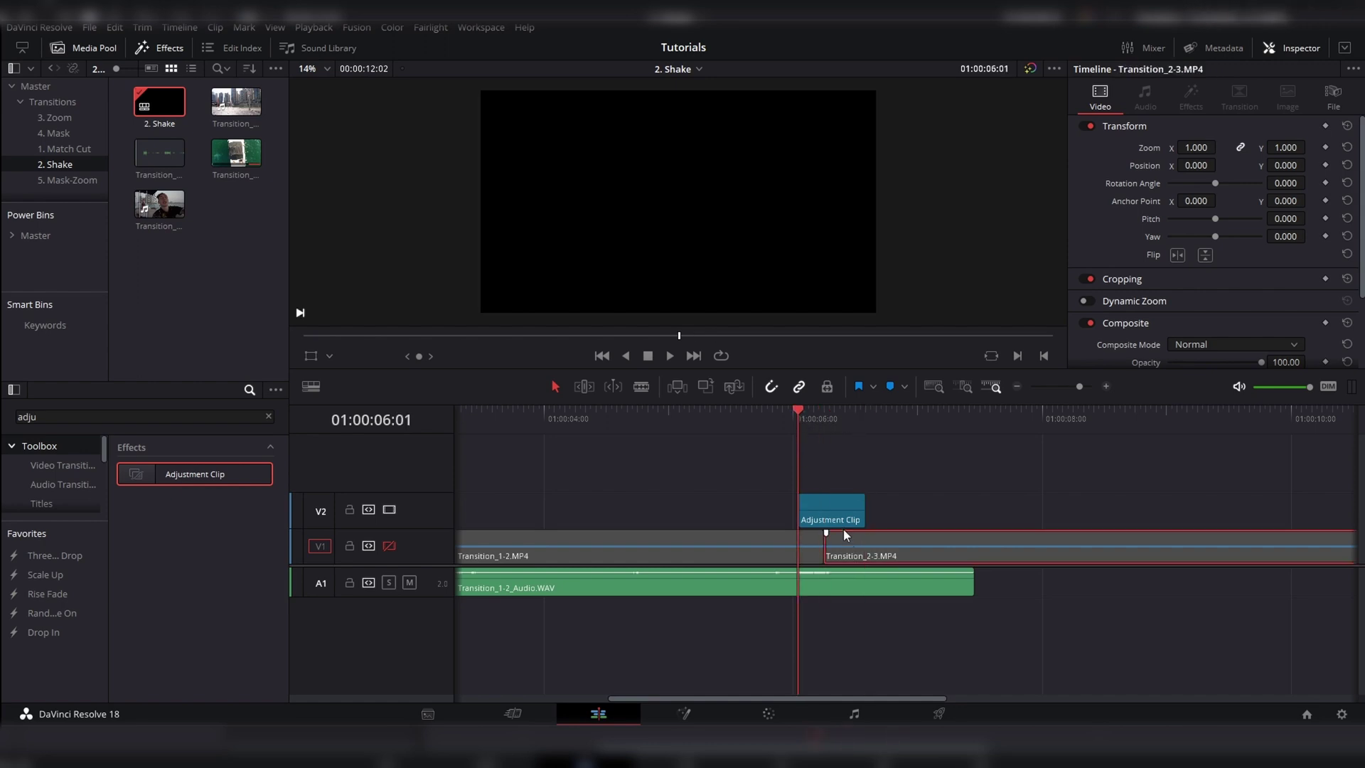
pyautogui.click(840, 524)
pyautogui.scroll(-1, 80, 501)
pyautogui.scroll(-2, 81, 501)
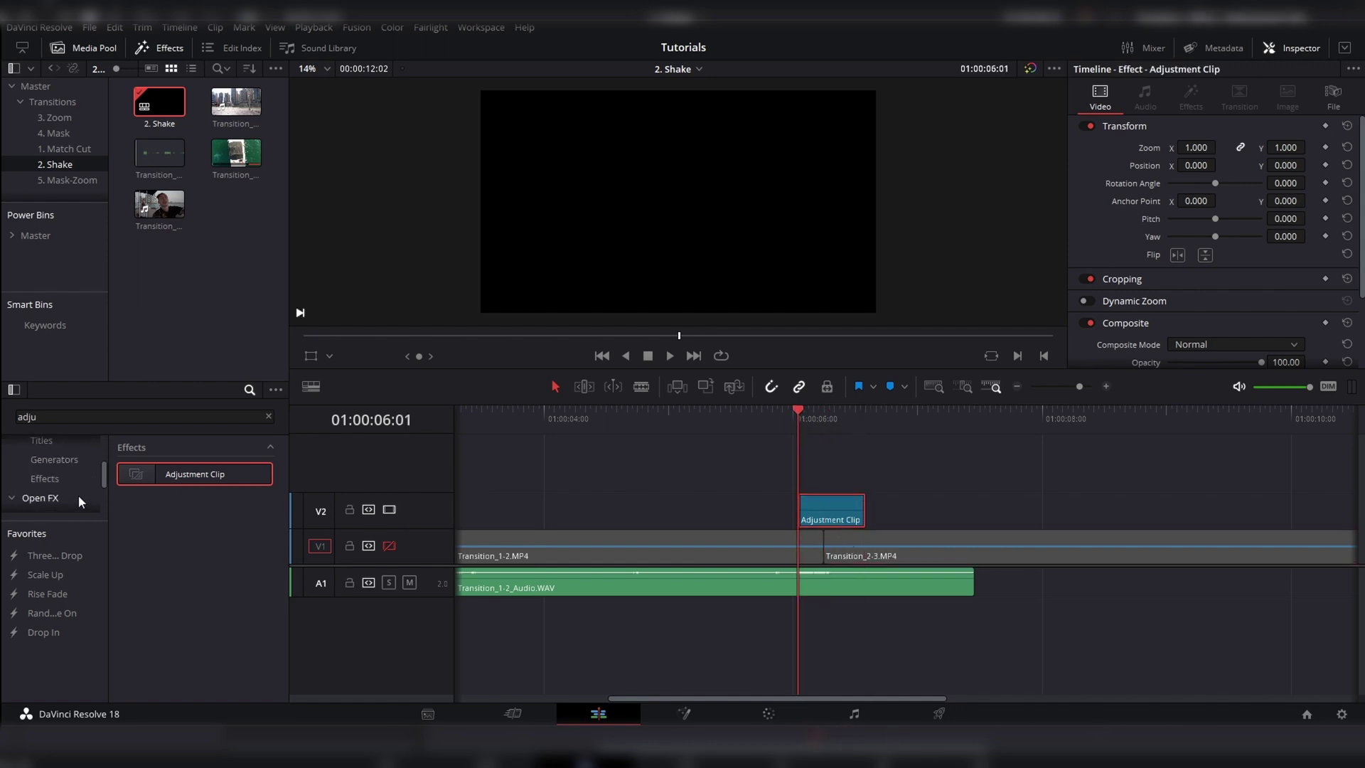
pyautogui.click(78, 498)
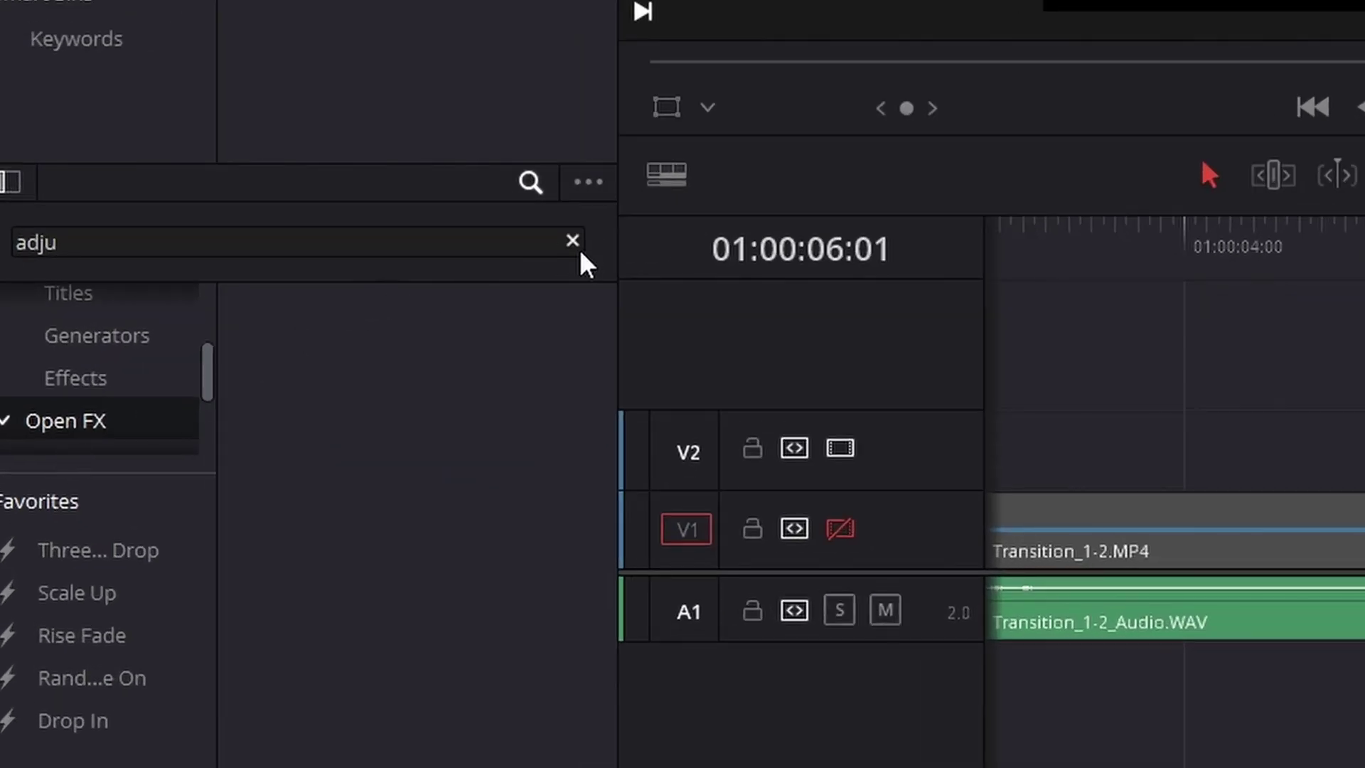
pyautogui.click(572, 241)
pyautogui.write('shak')
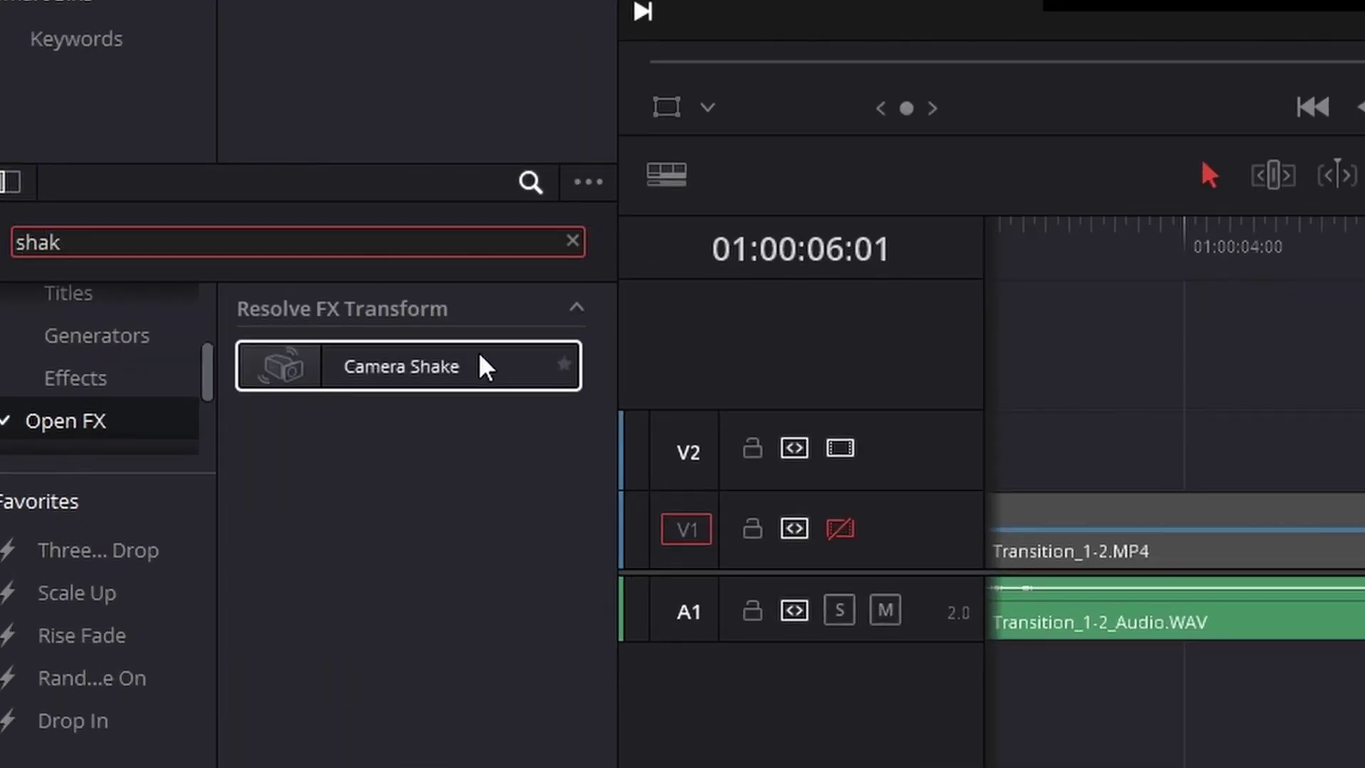
pyautogui.moveTo(478, 362); pyautogui.dragTo(743, 461)
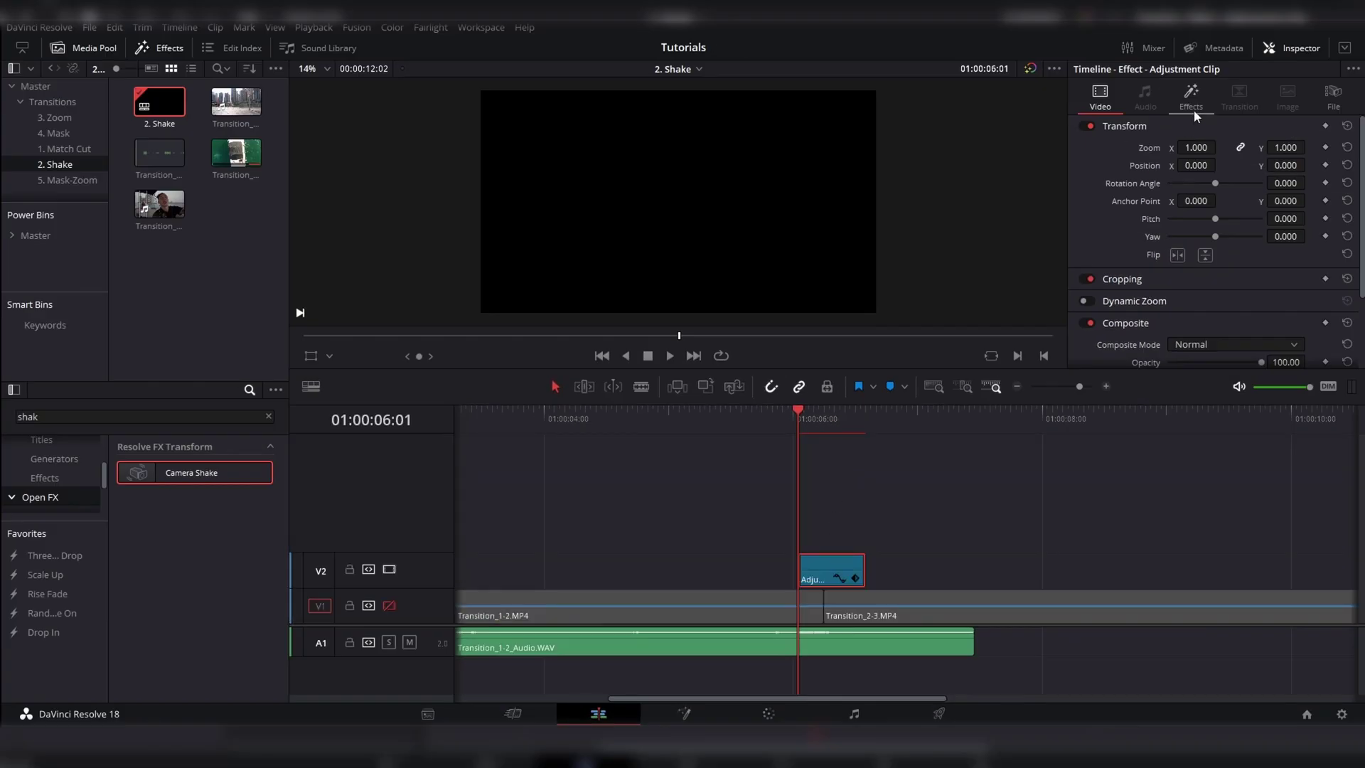
# Set the Camera Shake effect's Motion Scale and Speed Scale to 0 at the start of the adjustment clip.
pyautogui.click(1192, 103)
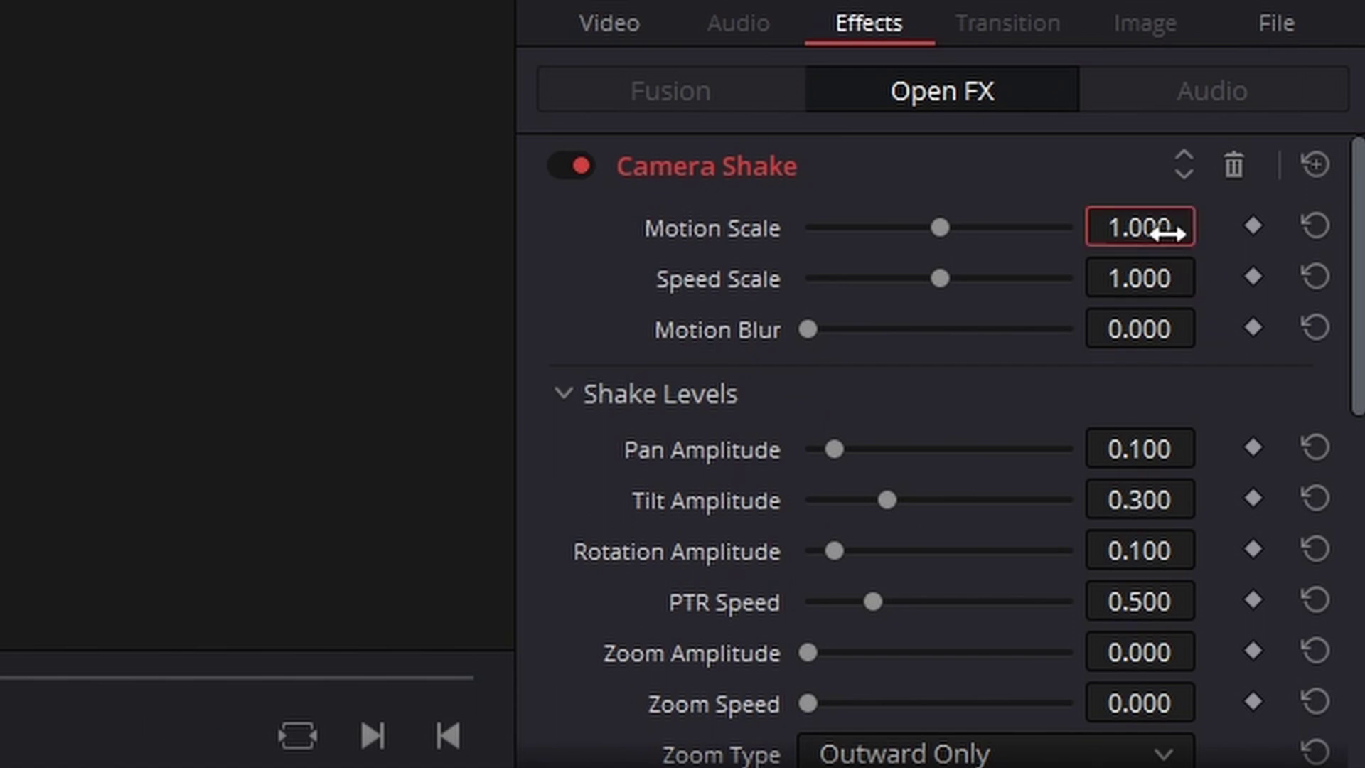
pyautogui.write('0')
pyautogui.click(1151, 268)
pyautogui.write('0')
# Add starting keyframes for Motion Scale, Speed Scale, Motion Blur, and the Pan, Tilt and Rotation Amplitudes.
pyautogui.click(1252, 226)
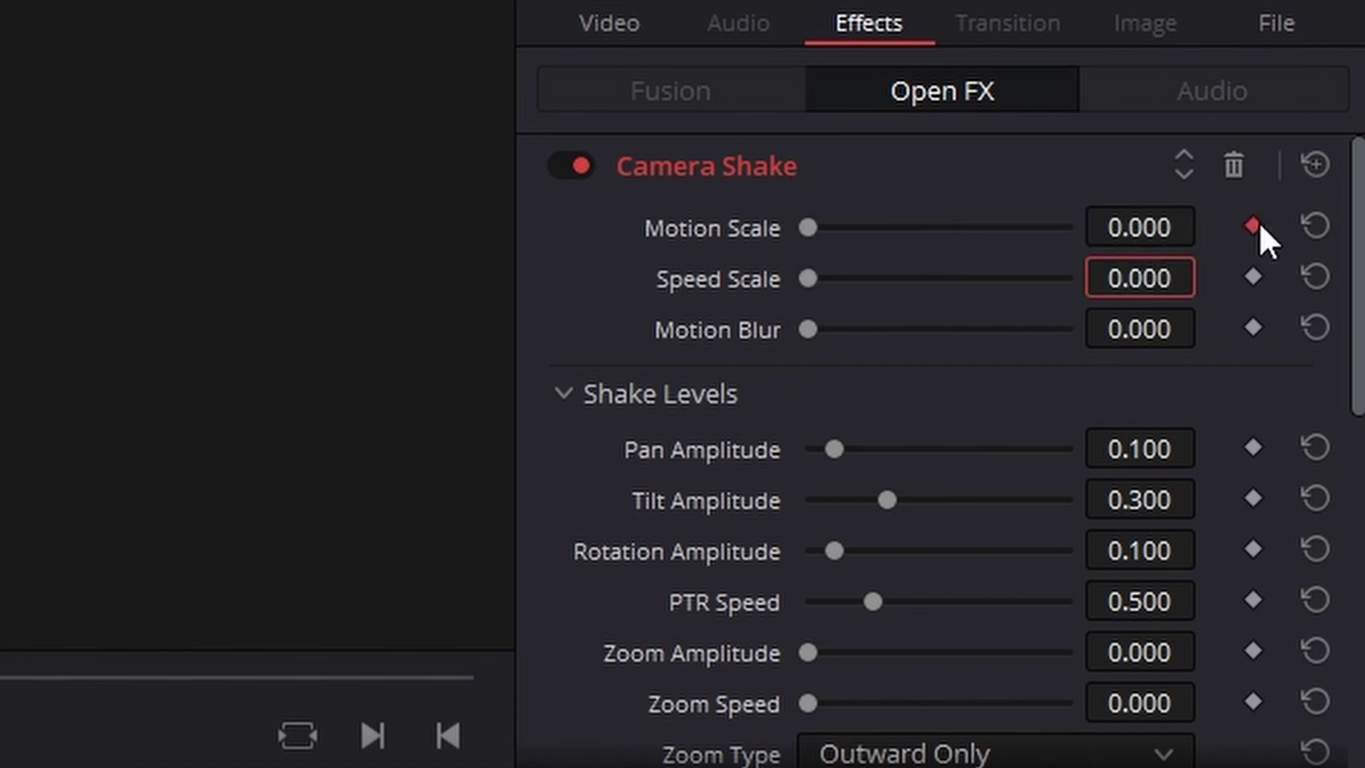
pyautogui.click(1253, 277)
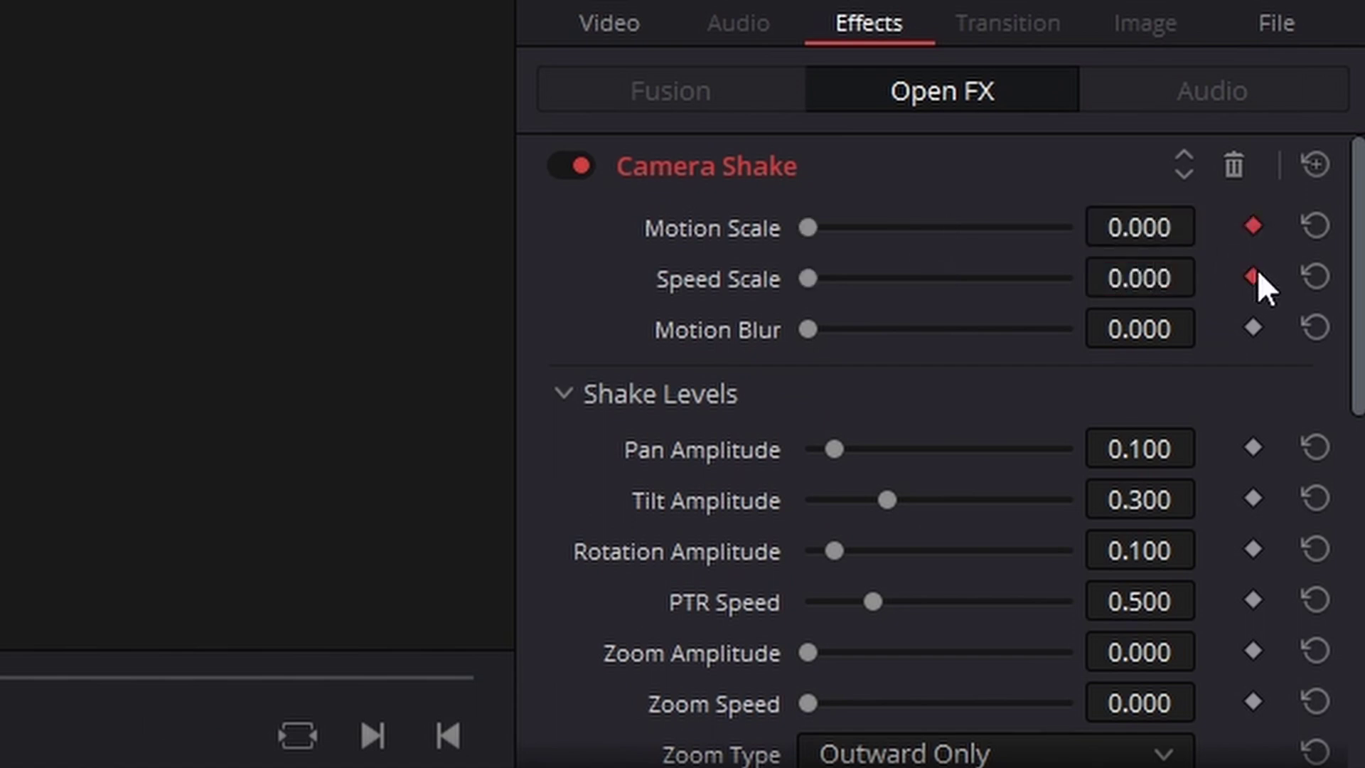
pyautogui.click(1258, 327)
pyautogui.moveTo(1355, 319); pyautogui.dragTo(1356, 359)
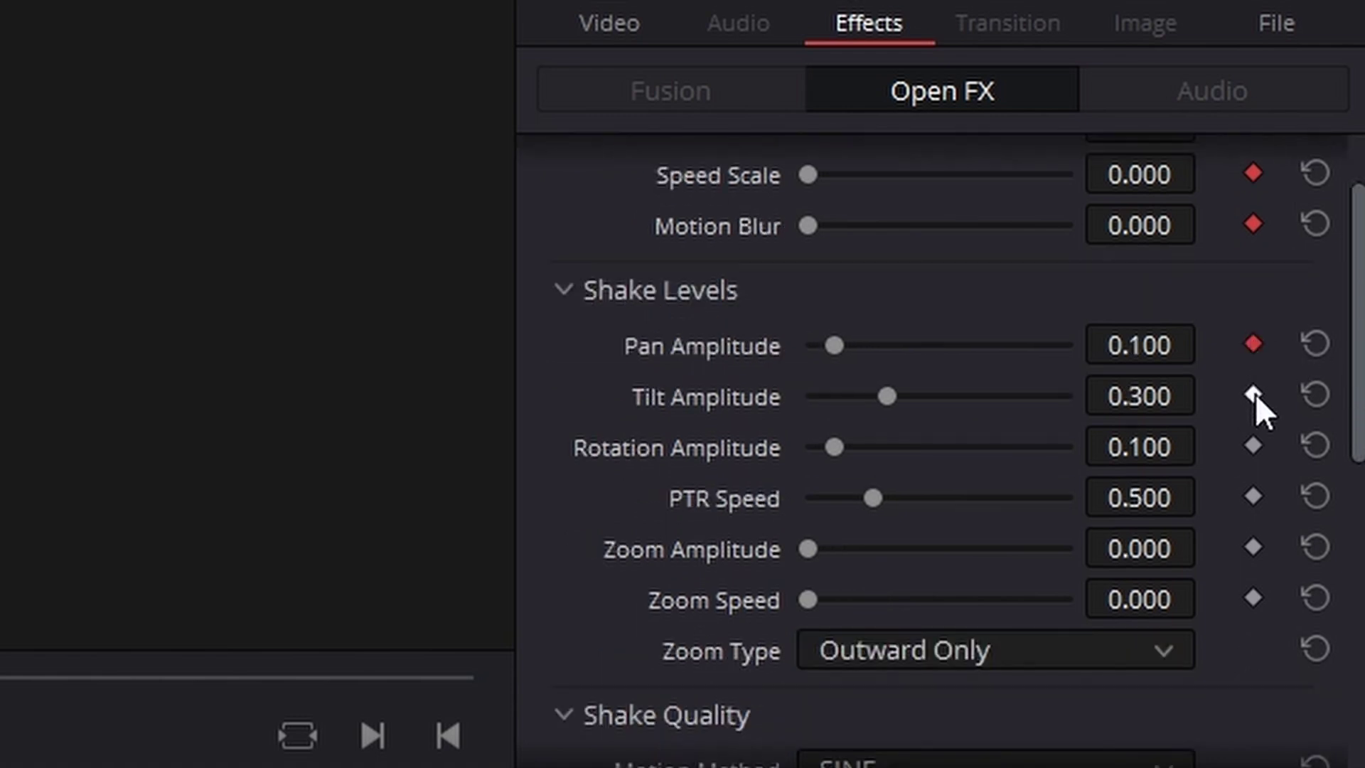
pyautogui.click(1254, 448)
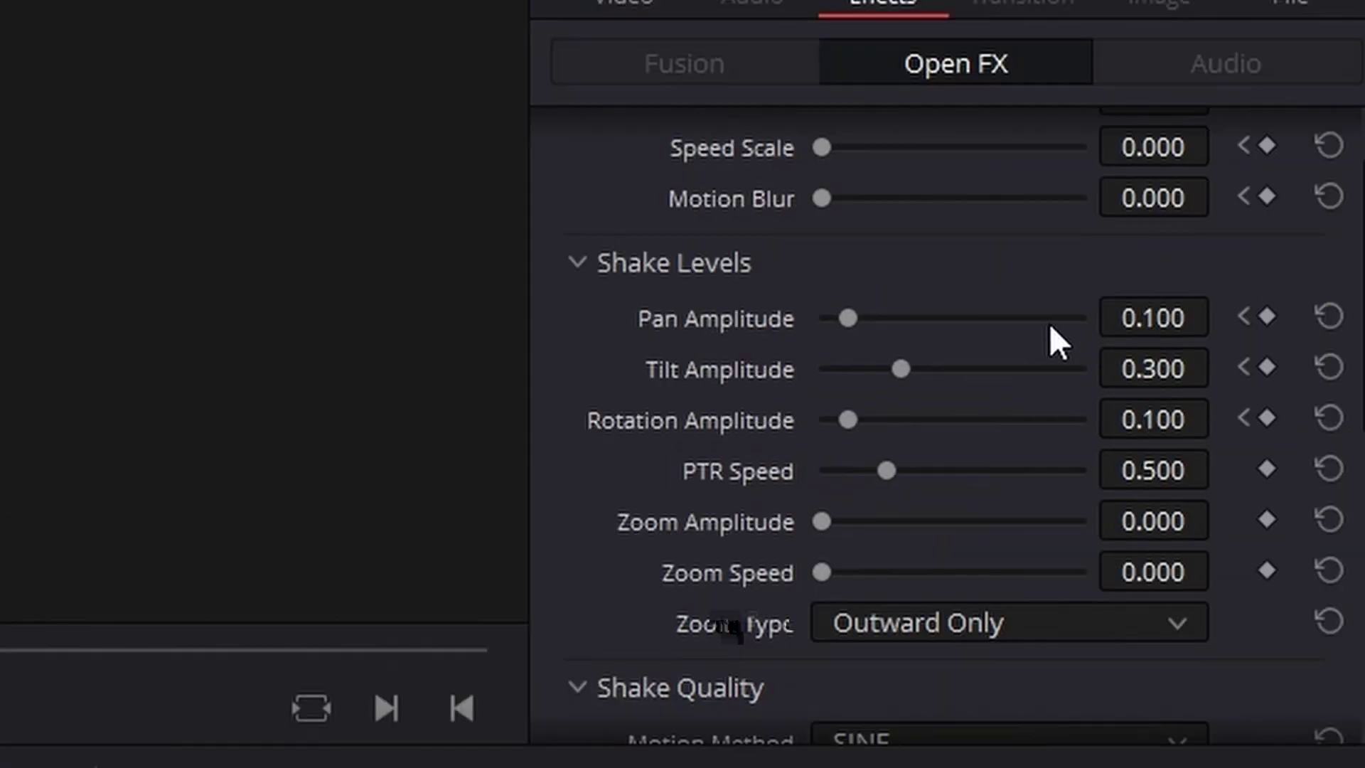
# At the cut, raise Pan Amplitude to about 0.79, Tilt Amplitude to about 0.70 and Rotation Amplitude to about 0.77.
pyautogui.moveTo(1050, 321); pyautogui.dragTo(1030, 318)
pyautogui.moveTo(1029, 369); pyautogui.dragTo(1004, 368)
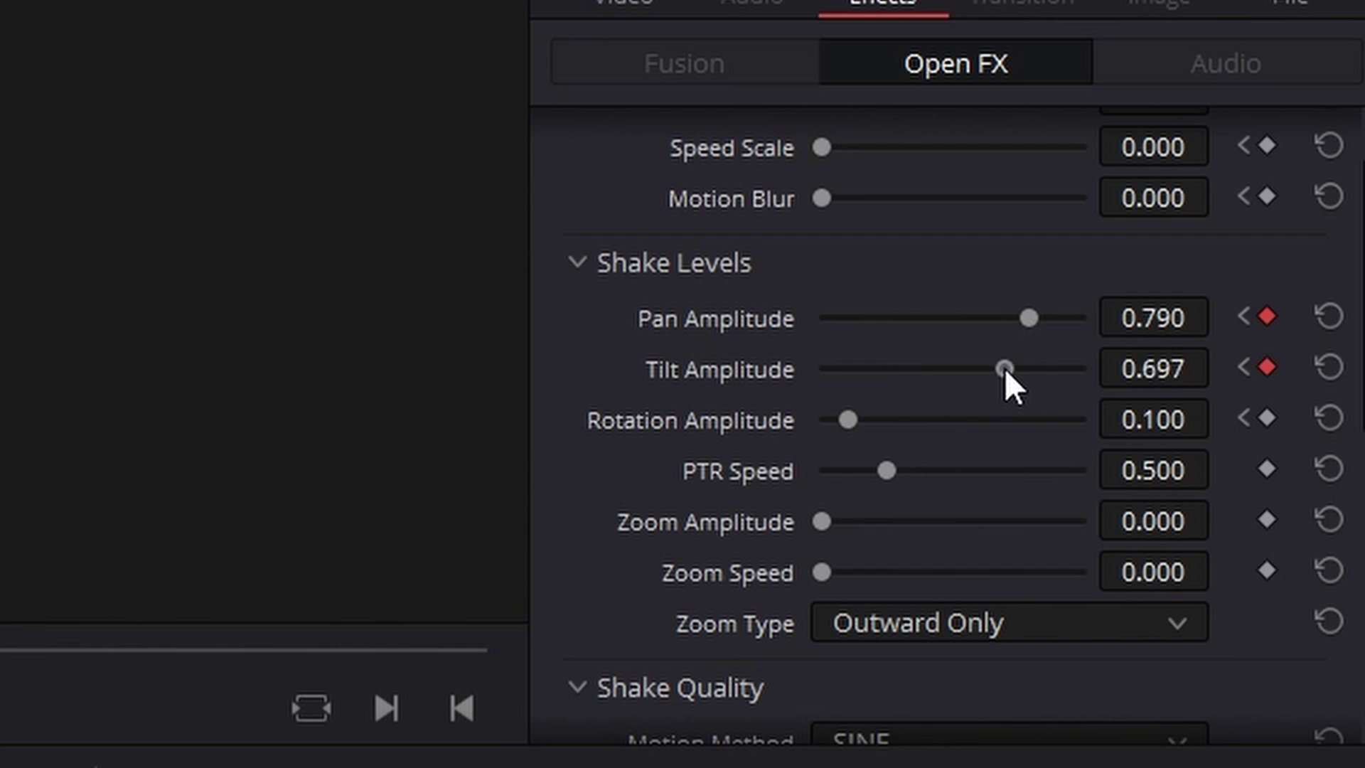
pyautogui.moveTo(1027, 419); pyautogui.dragTo(1022, 418)
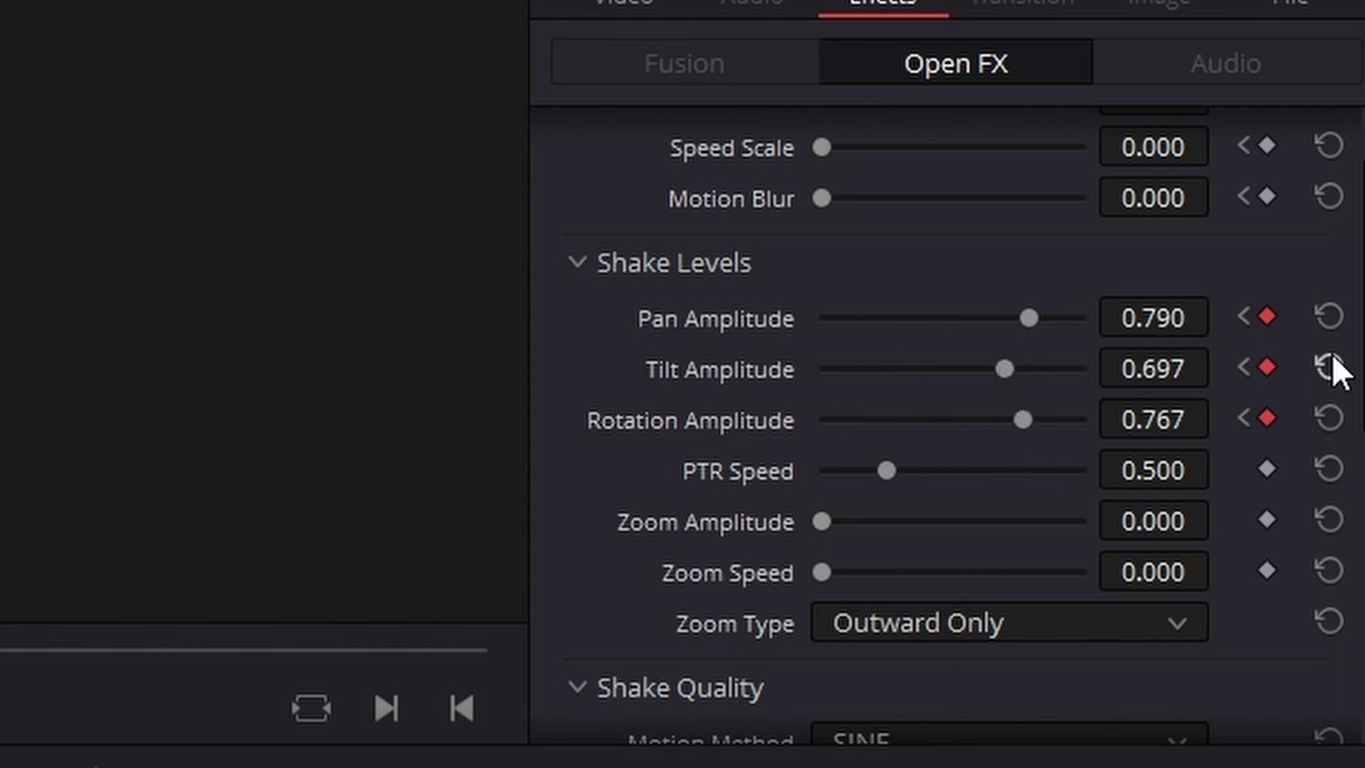
# Set Motion Blur to about 0.91, Speed Scale to about 1.61 and Motion Scale to about 1.7 at the cut.
pyautogui.scroll(2, 1359, 221)
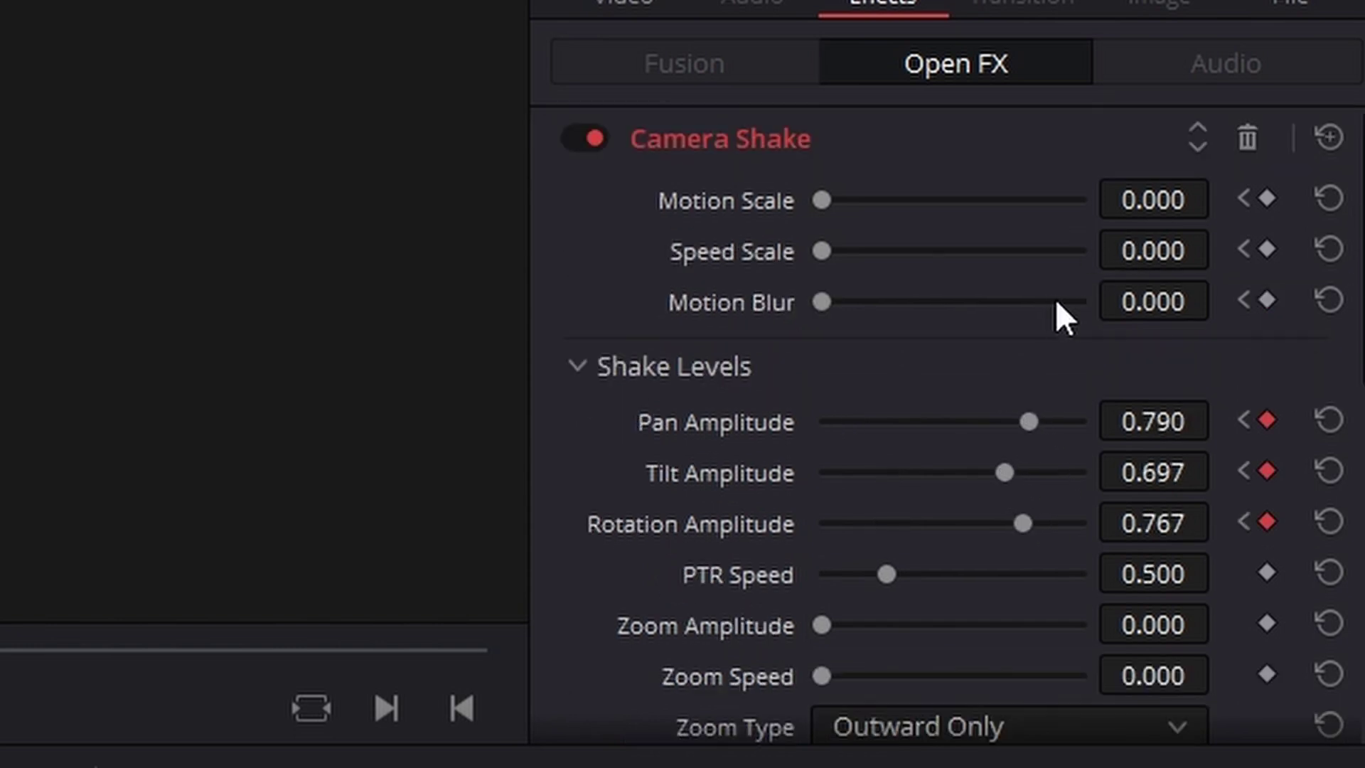
pyautogui.moveTo(1055, 300); pyautogui.dragTo(1060, 300)
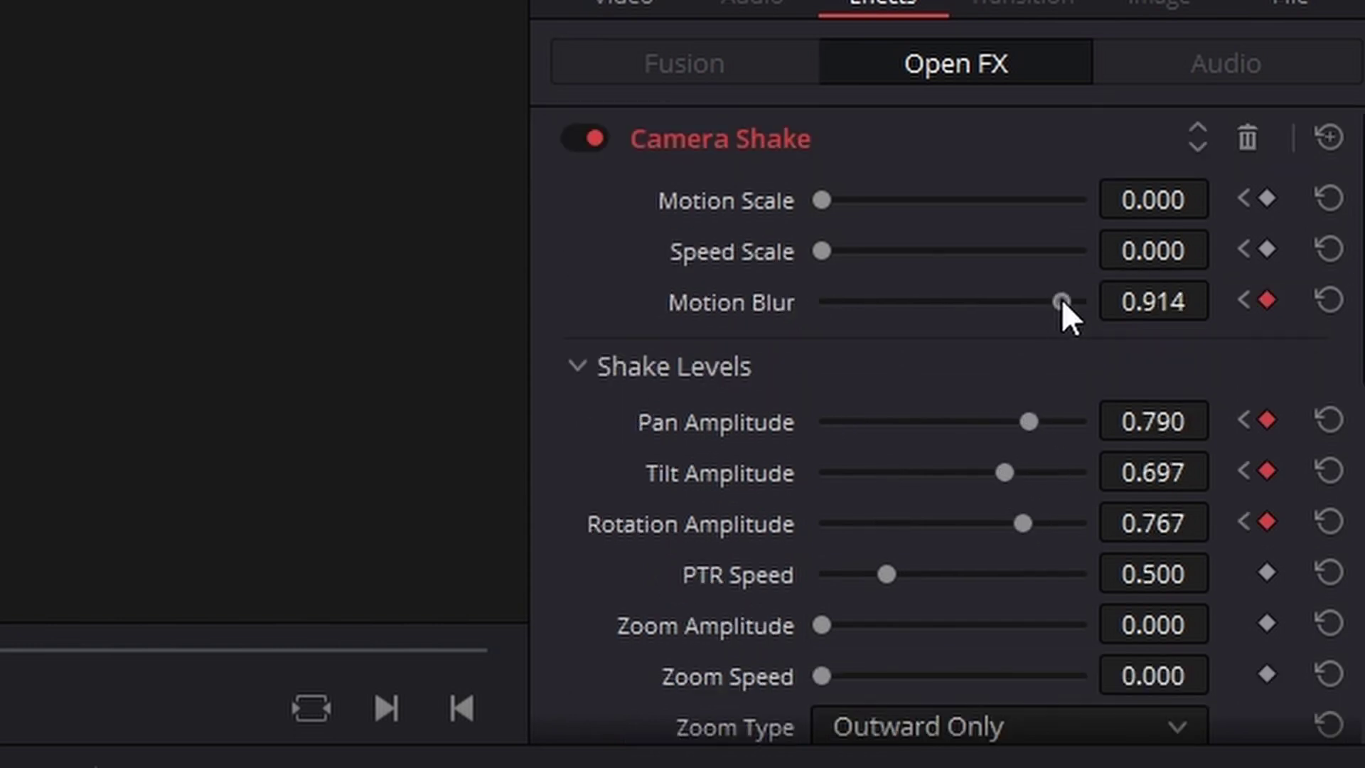
pyautogui.click(1030, 250)
pyautogui.click(1047, 199)
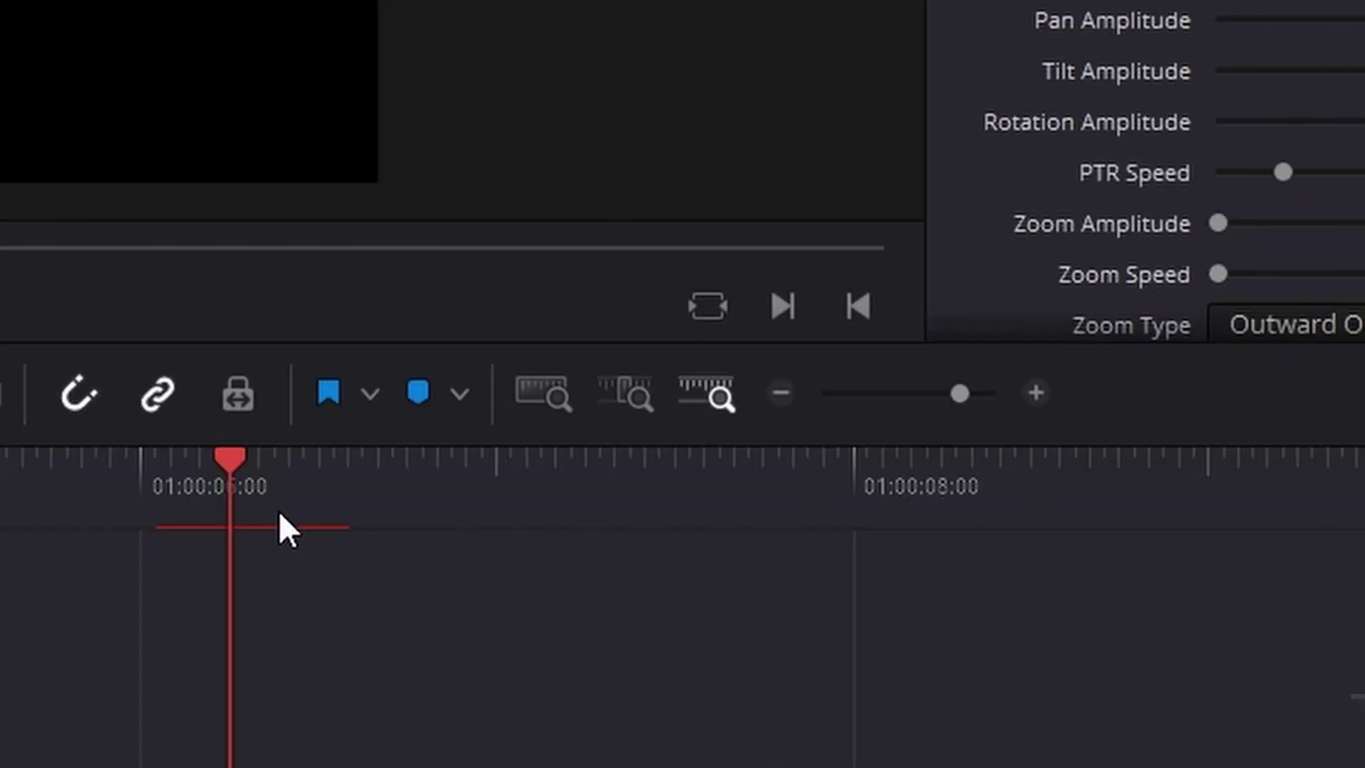
# Set Motion Scale and Speed Scale back to 0 at the end of the adjustment clip.
pyautogui.click(718, 95)
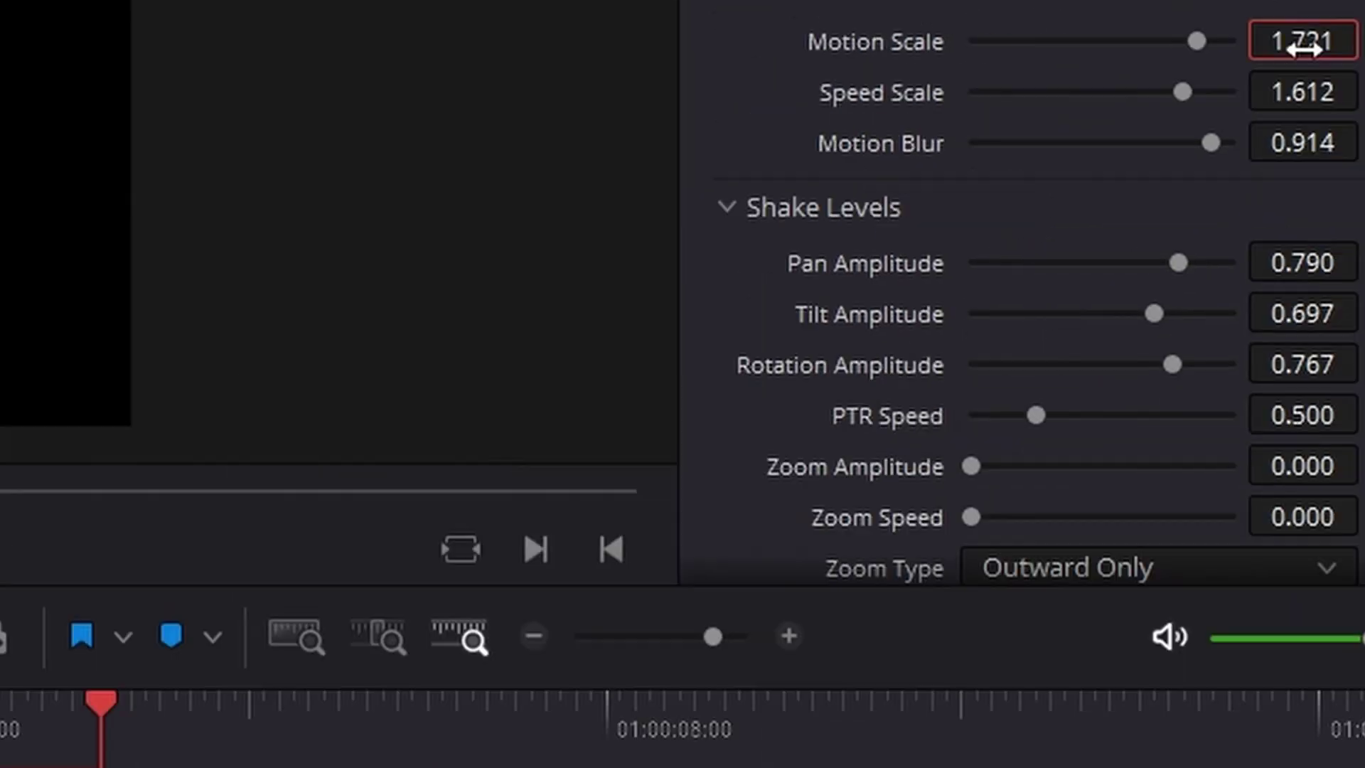
pyautogui.click(1292, 46)
pyautogui.write('0')
pyautogui.press('Return')
pyautogui.click(1293, 91)
pyautogui.write('0')
pyautogui.press('Return')
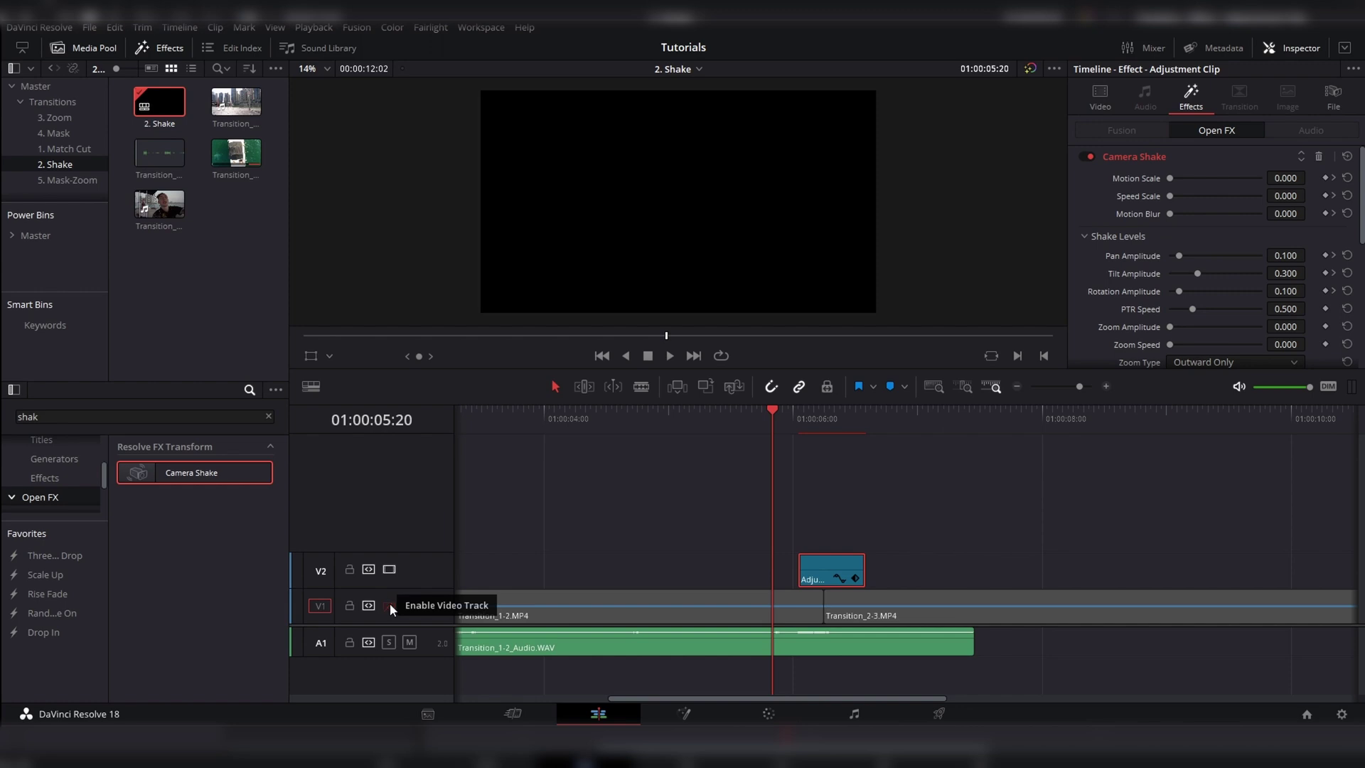
# Re-enable video track V1 and set the Camera Shake effect's border type to Reflect.
pyautogui.scroll(-8, 1124, 326)
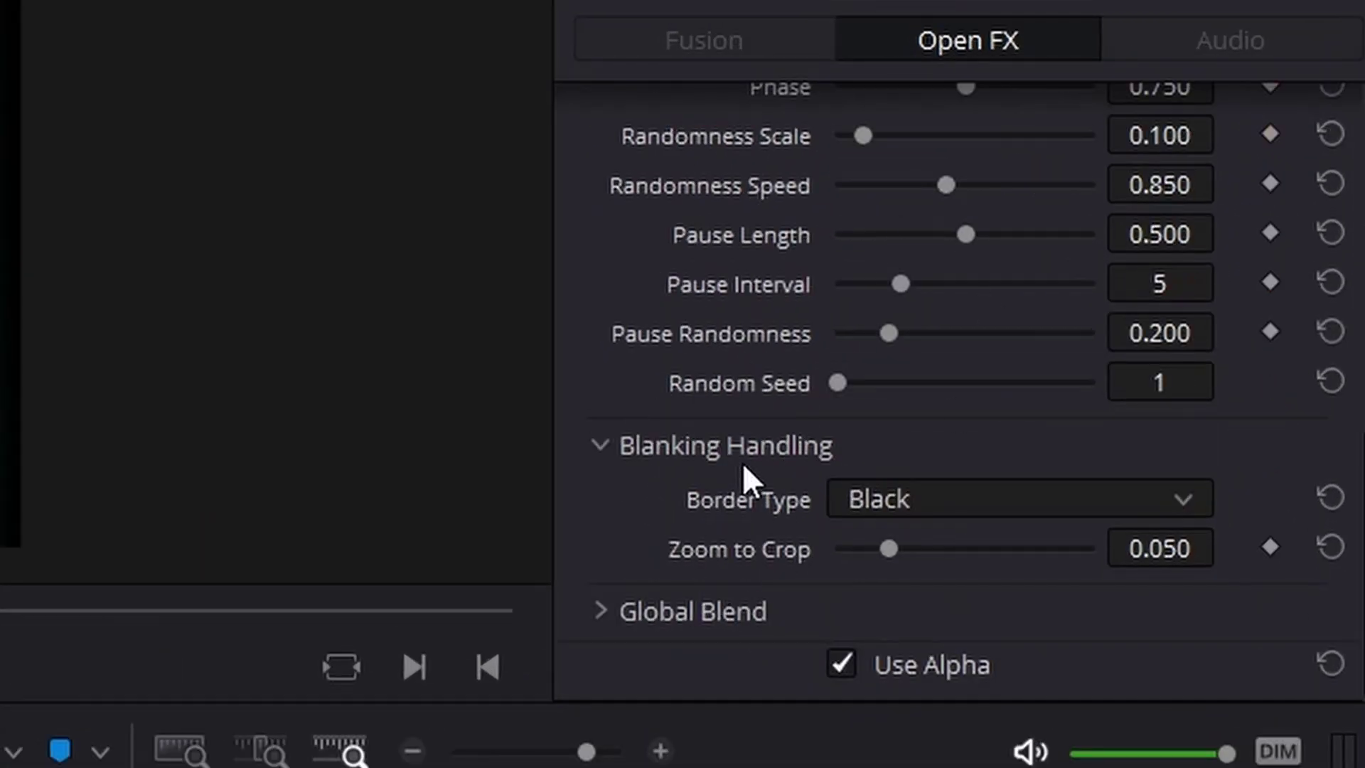
pyautogui.click(860, 498)
pyautogui.click(927, 626)
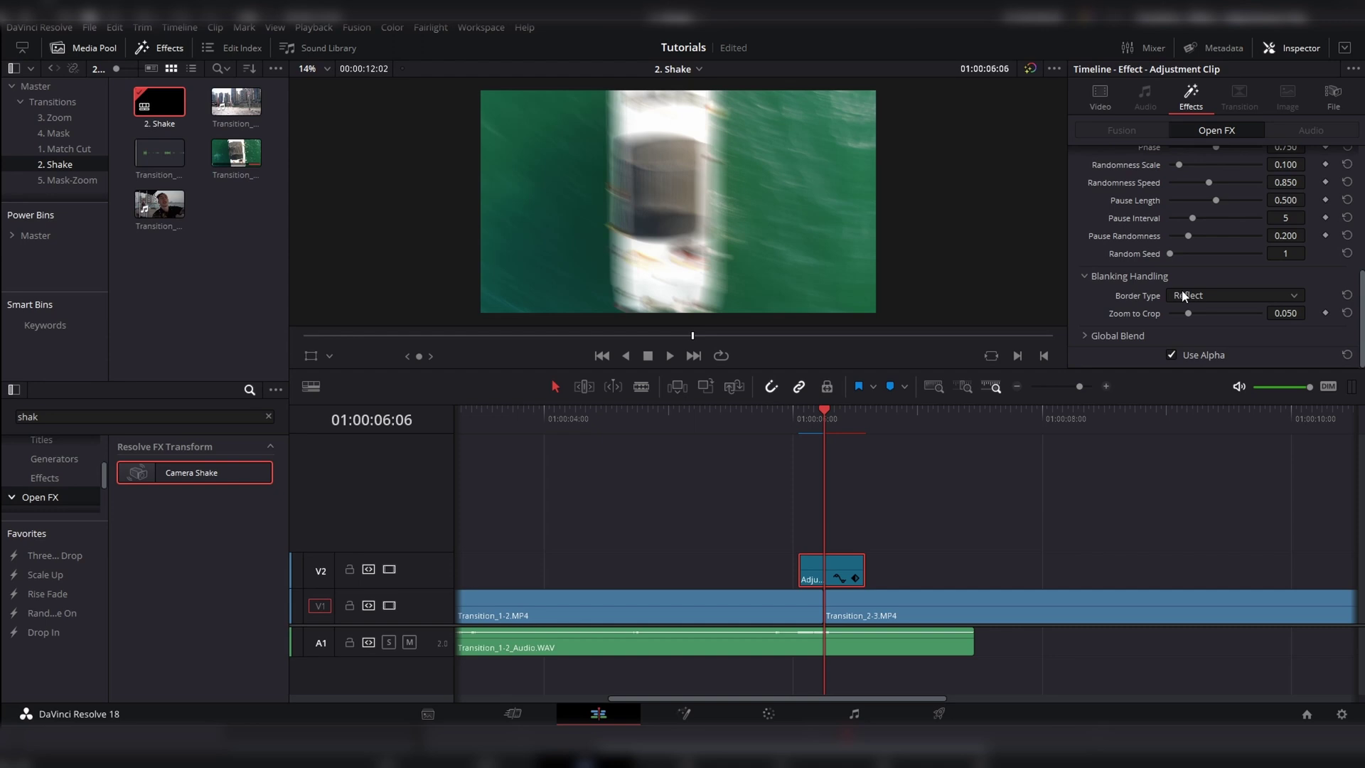
pyautogui.scroll(-2, 715, 467)
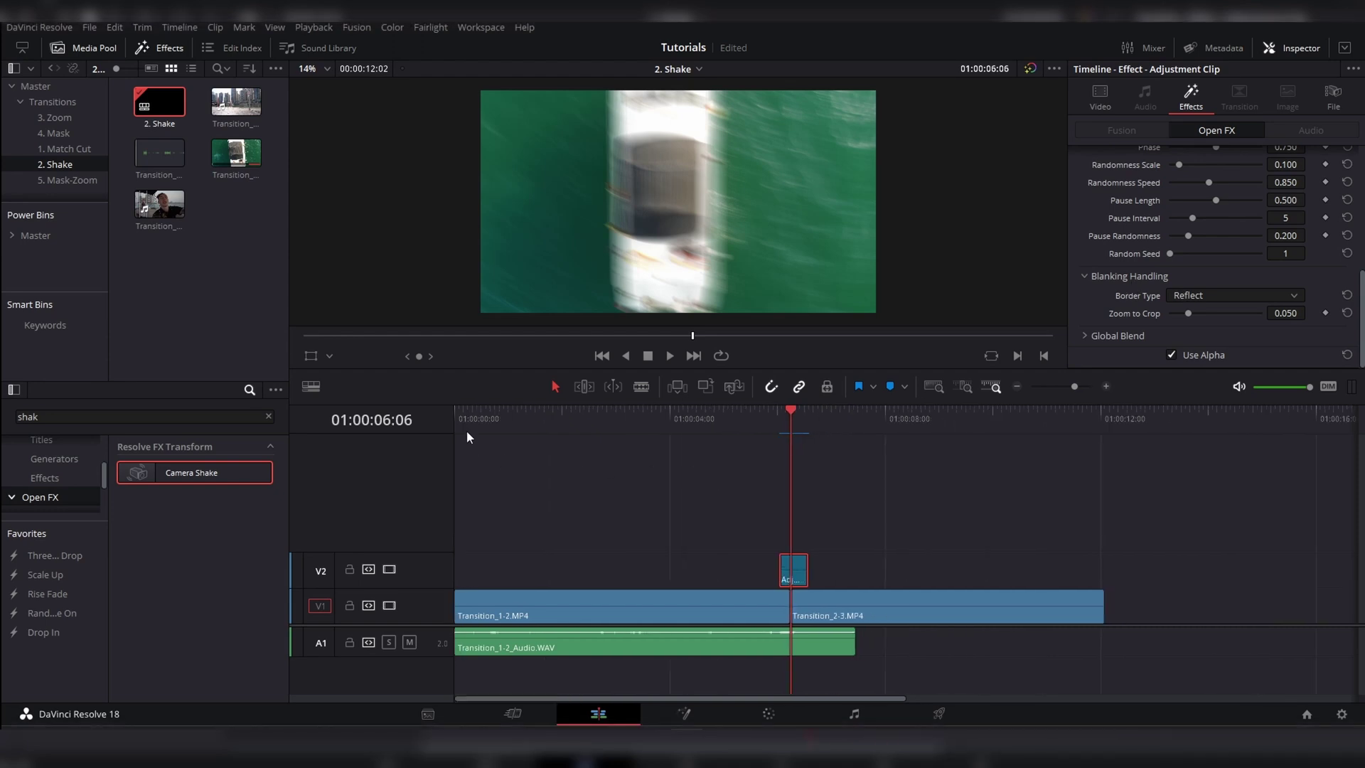
pyautogui.press('Home')
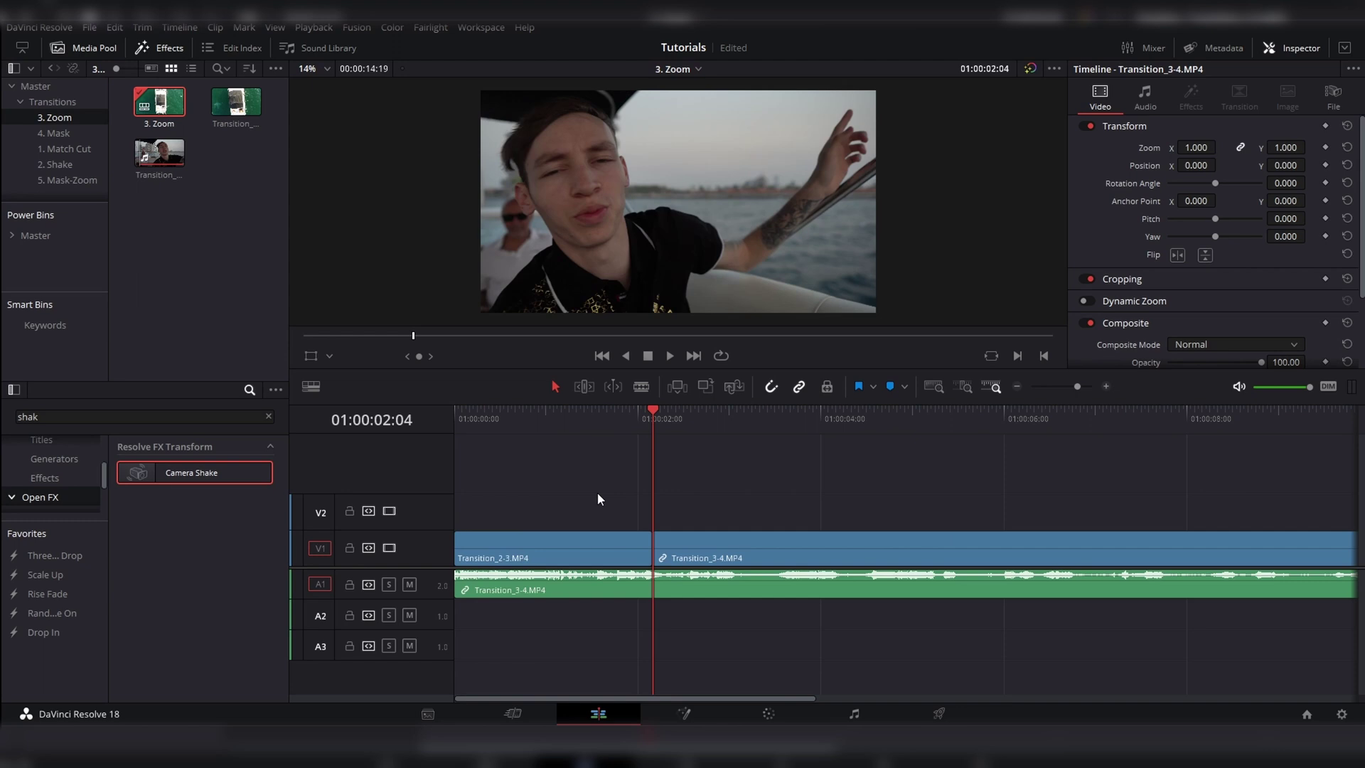
# Examine the Transition_2-3.MP4 and Transition_3-4.MP4 clips around their cut in the 3. Zoom timeline, leaving the playhead on the cut.
pyautogui.hotkey('ctrl', '=')
pyautogui.click(689, 419)
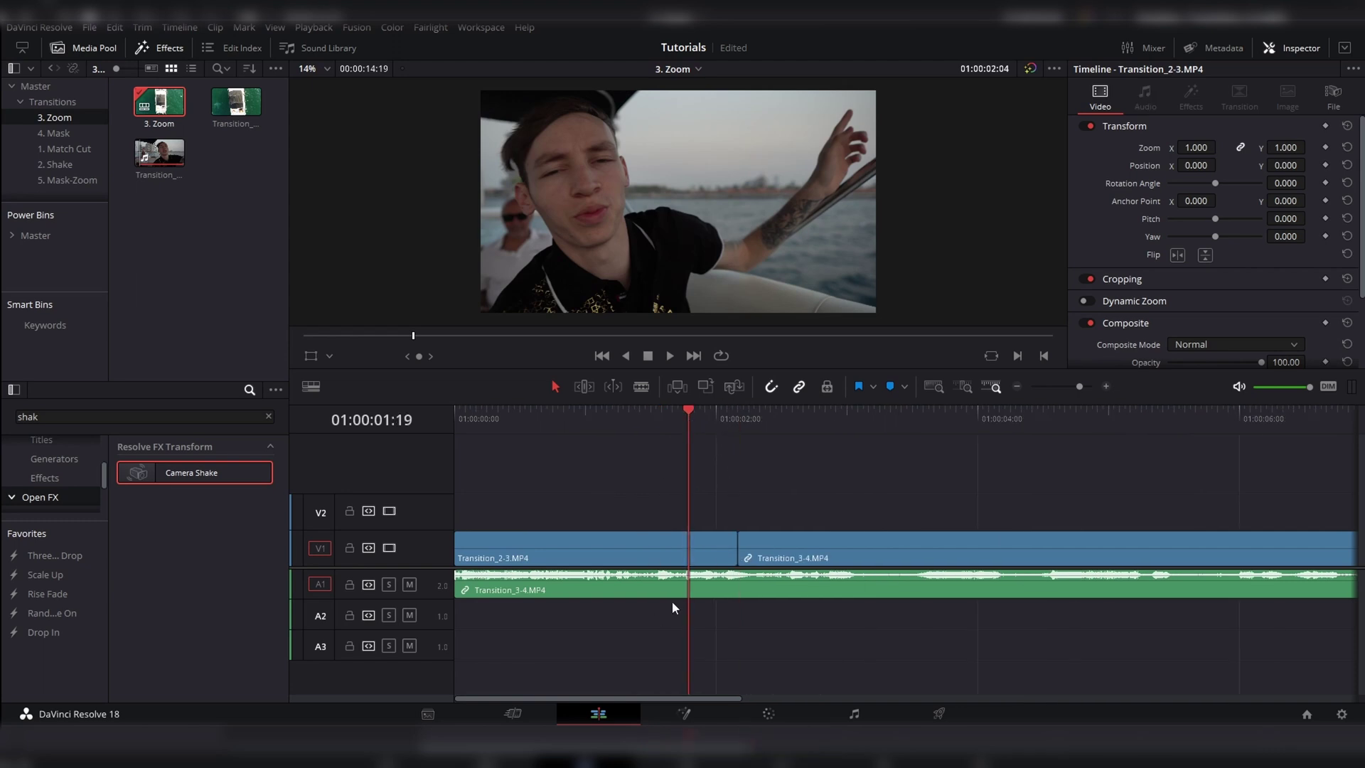
pyautogui.click(646, 547)
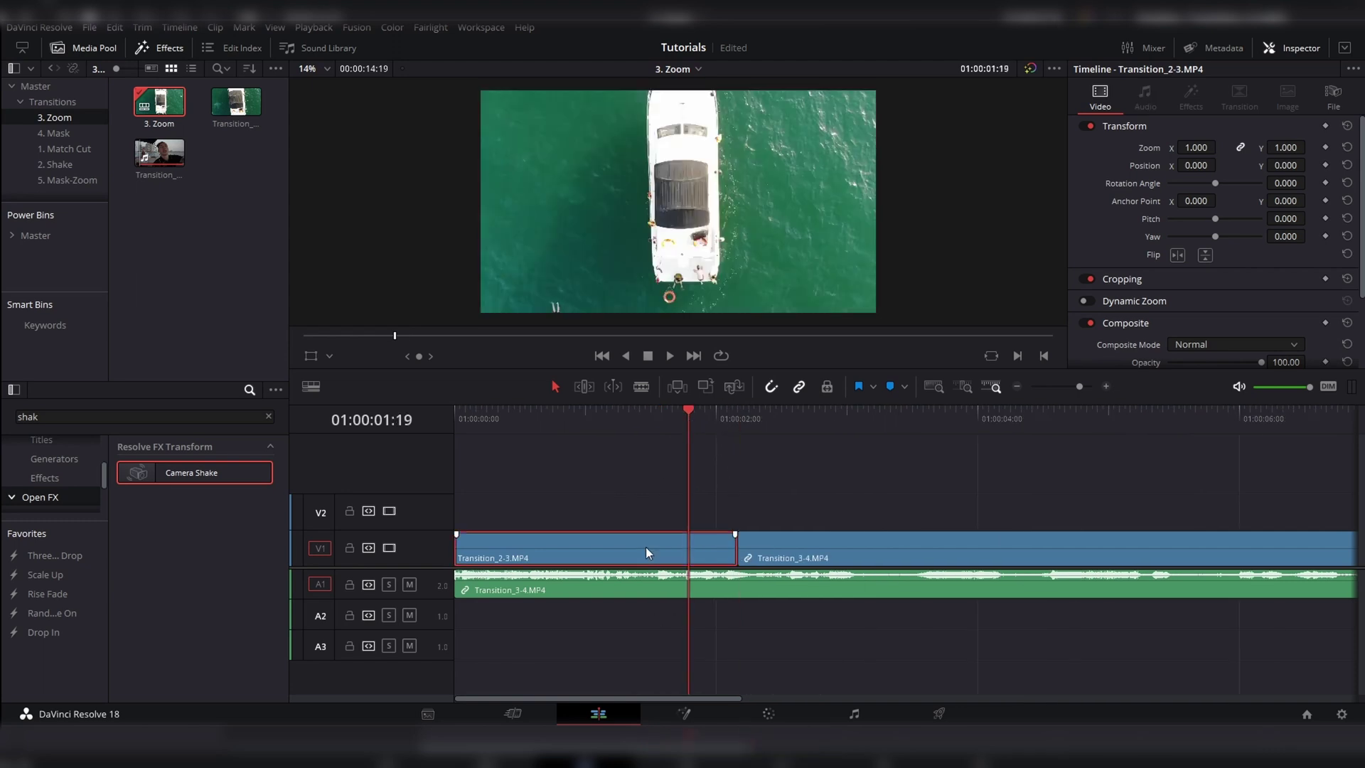
pyautogui.click(799, 417)
pyautogui.click(784, 541)
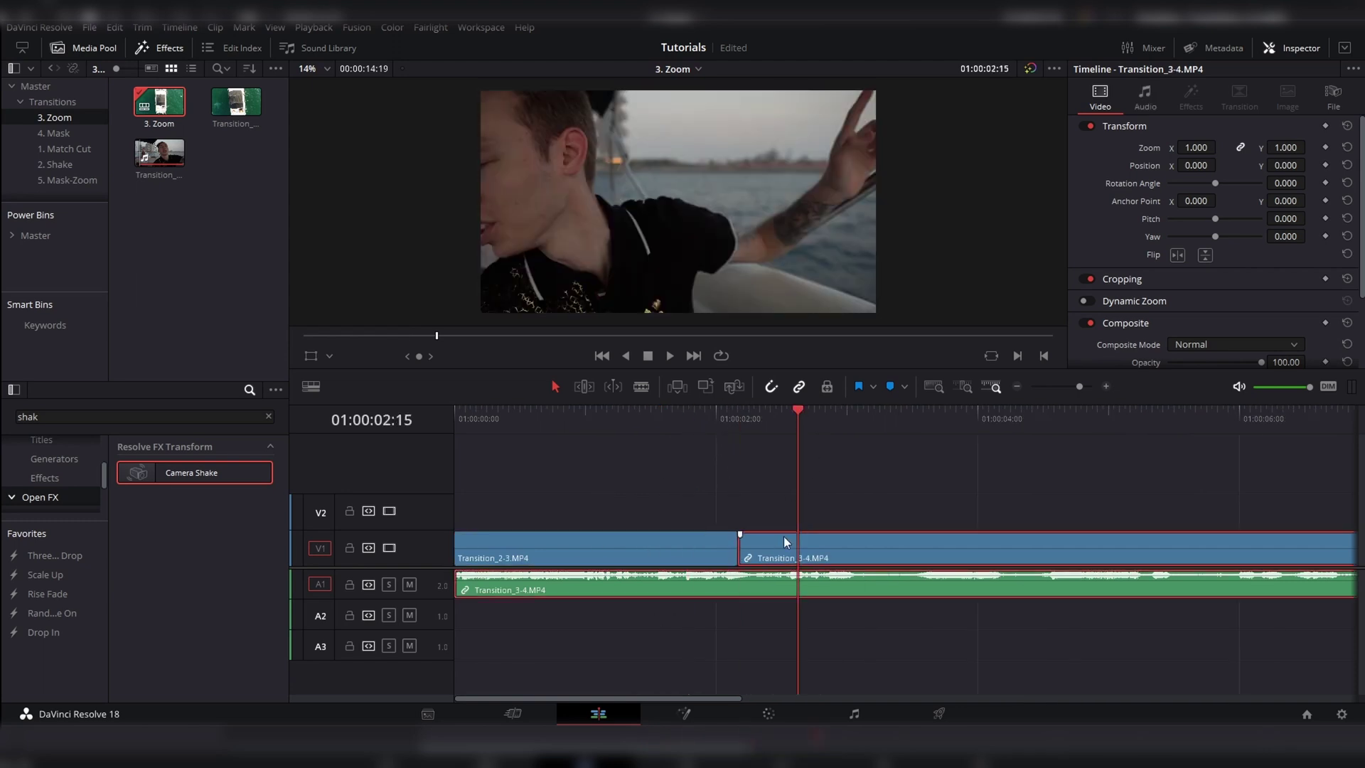
pyautogui.click(742, 430)
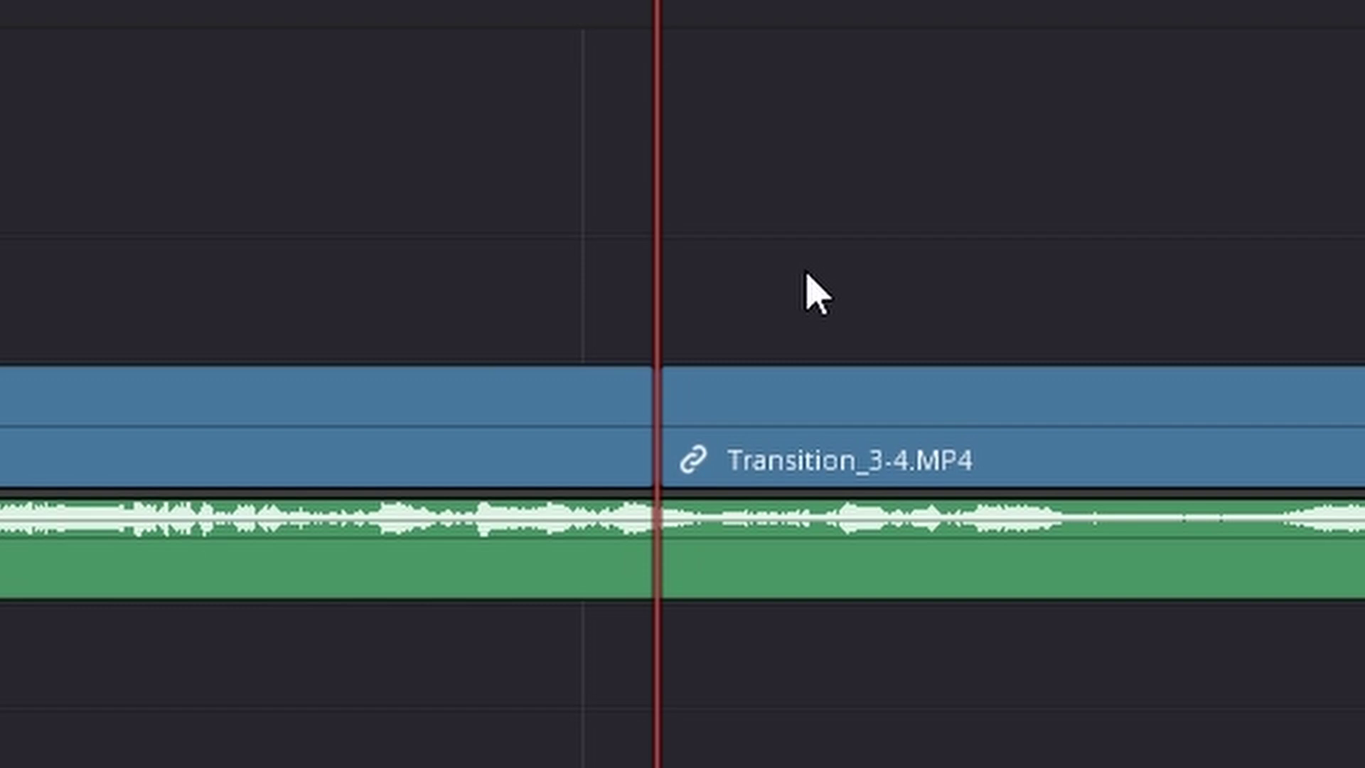
pyautogui.hotkey('shift', 'Left')
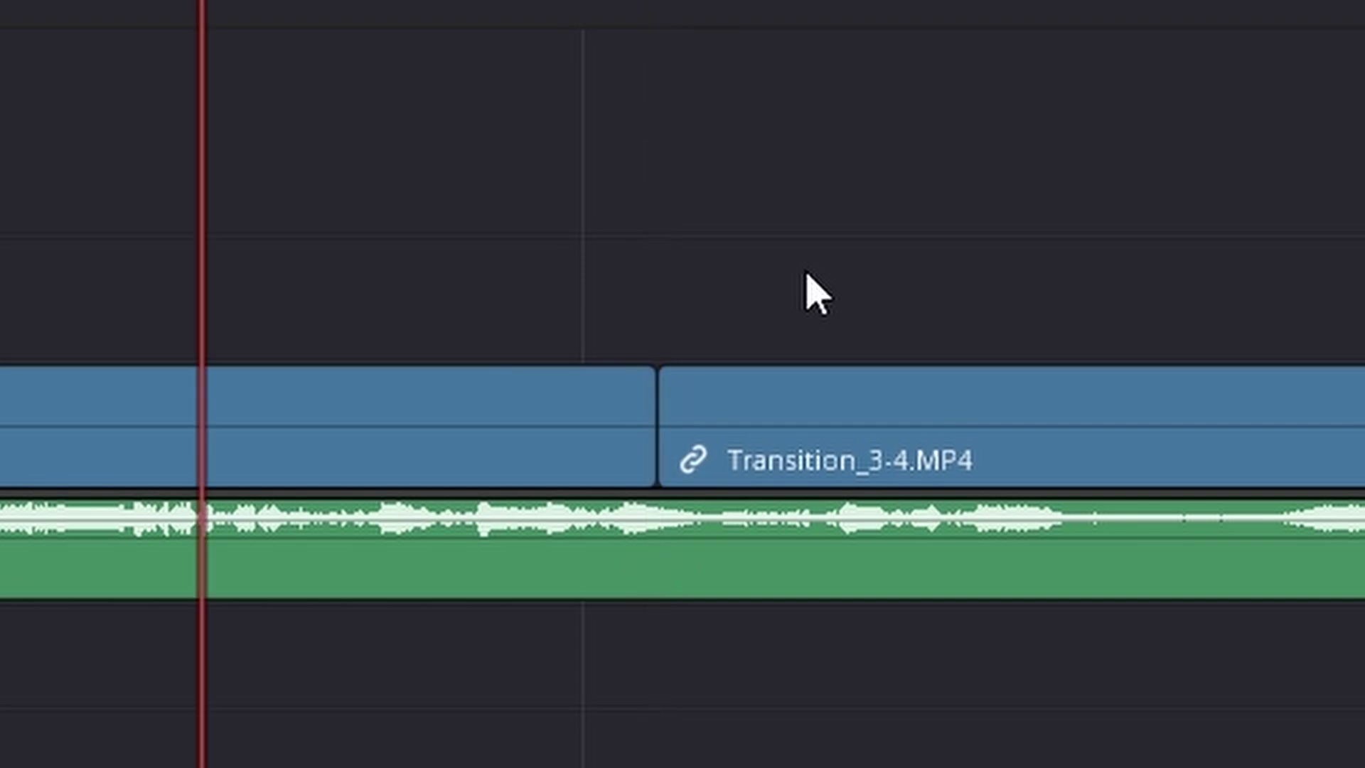
pyautogui.hotkey('shift', 'Right')
pyautogui.hotkey('shift', 'Left')
pyautogui.hotkey('shift', 'Right')
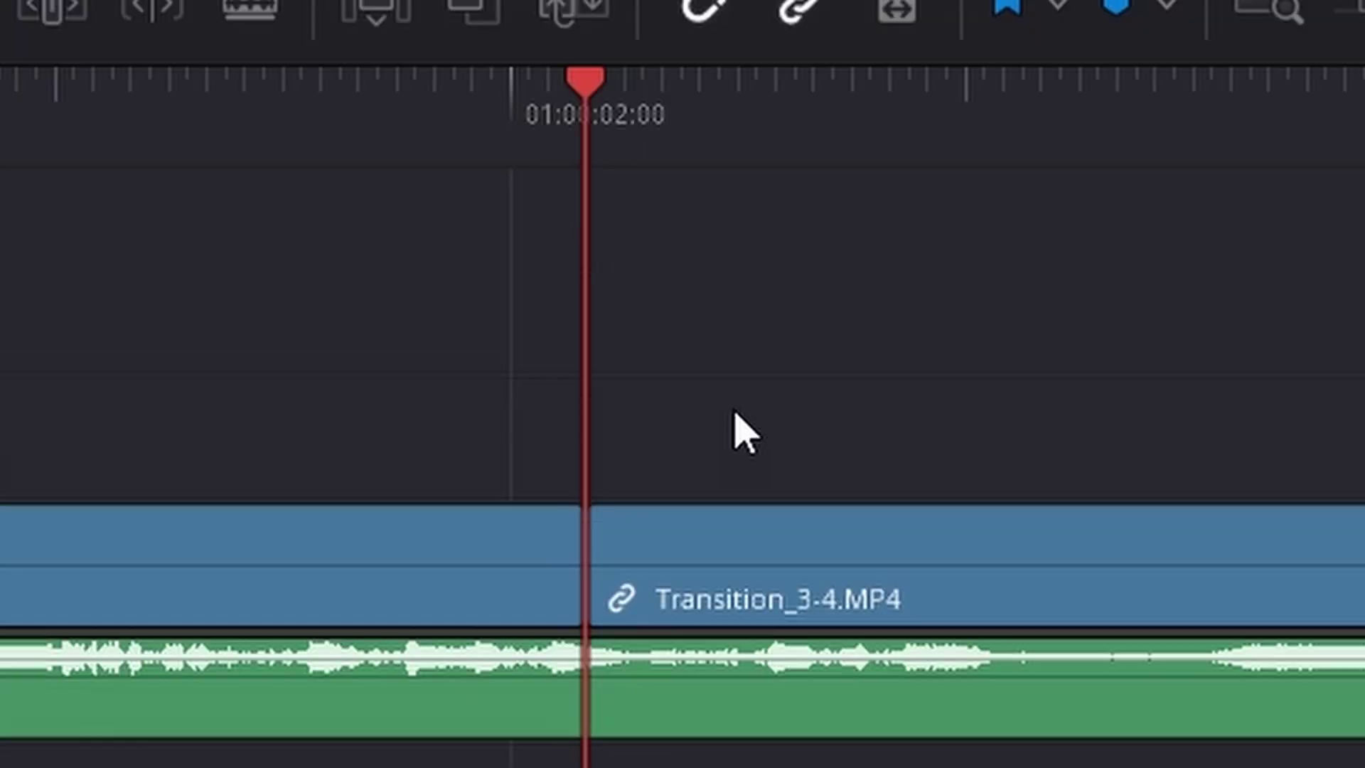
# Split Transition_2-3.MP4 at 01:00:01:04, exactly one second before the cut.
pyautogui.write('-100')
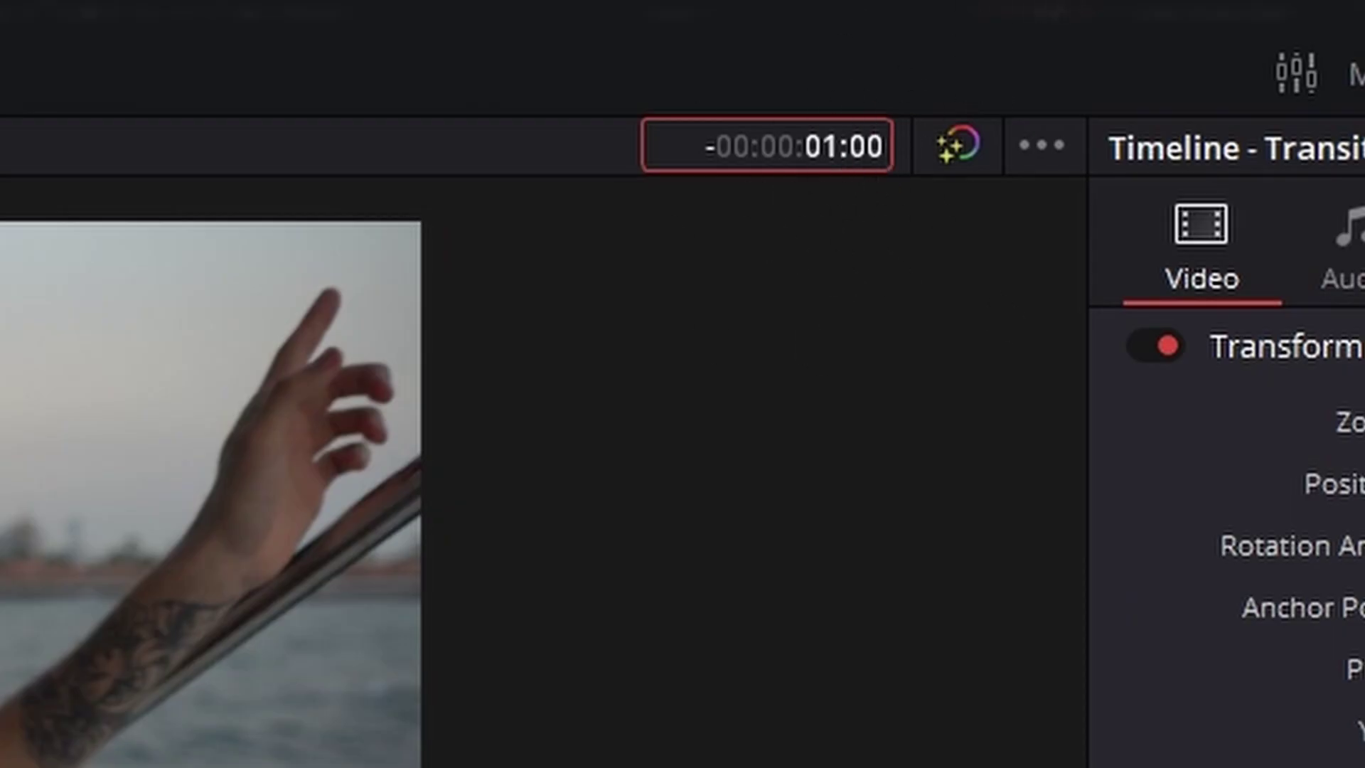
pyautogui.press('Return')
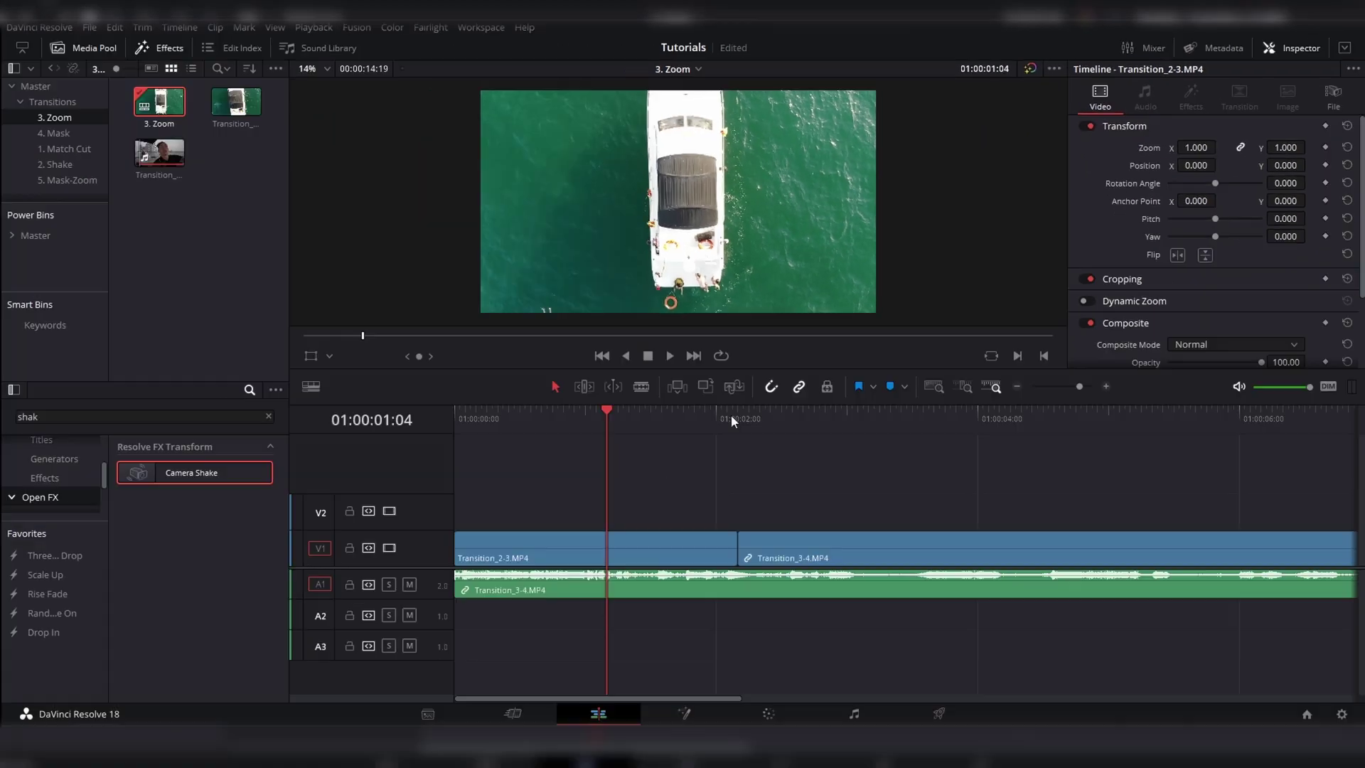
pyautogui.click(731, 415)
pyautogui.click(631, 552)
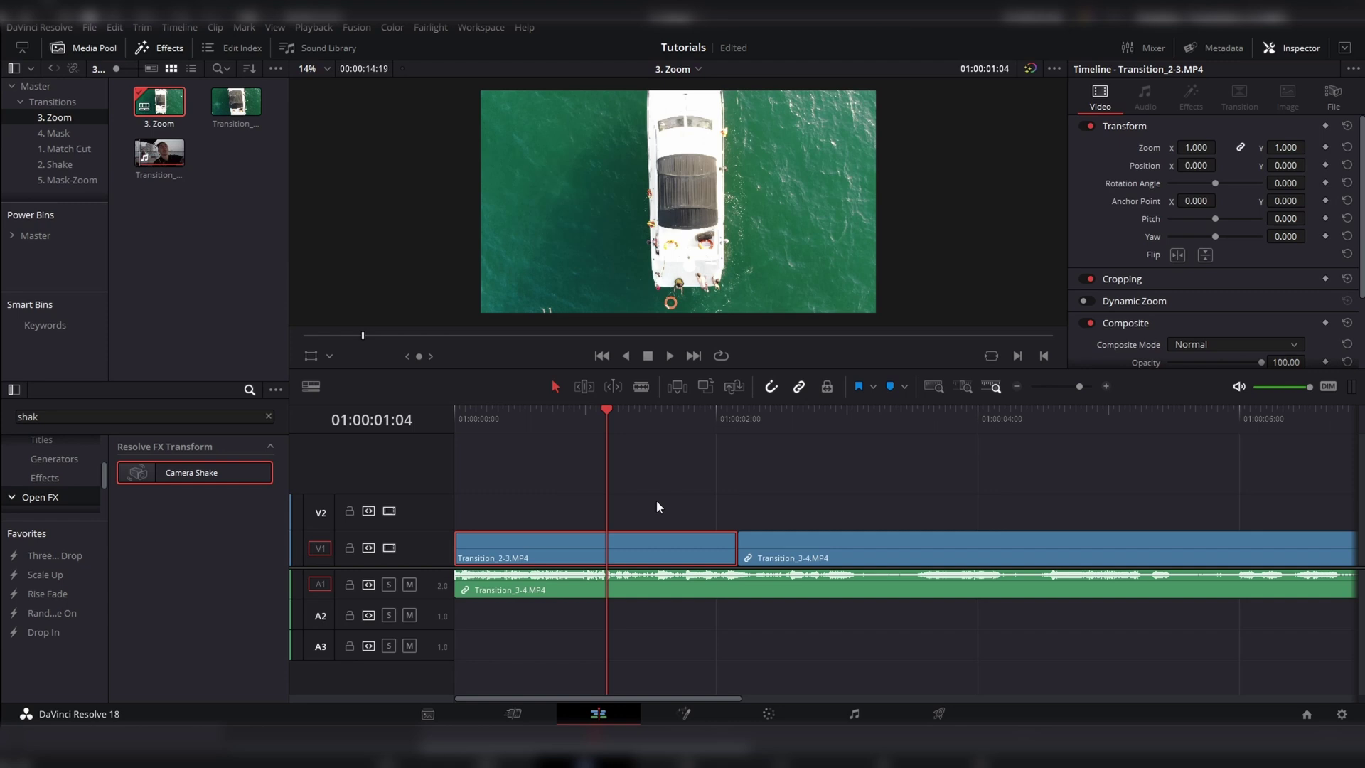
pyautogui.hotkey('ctrl', 'b')
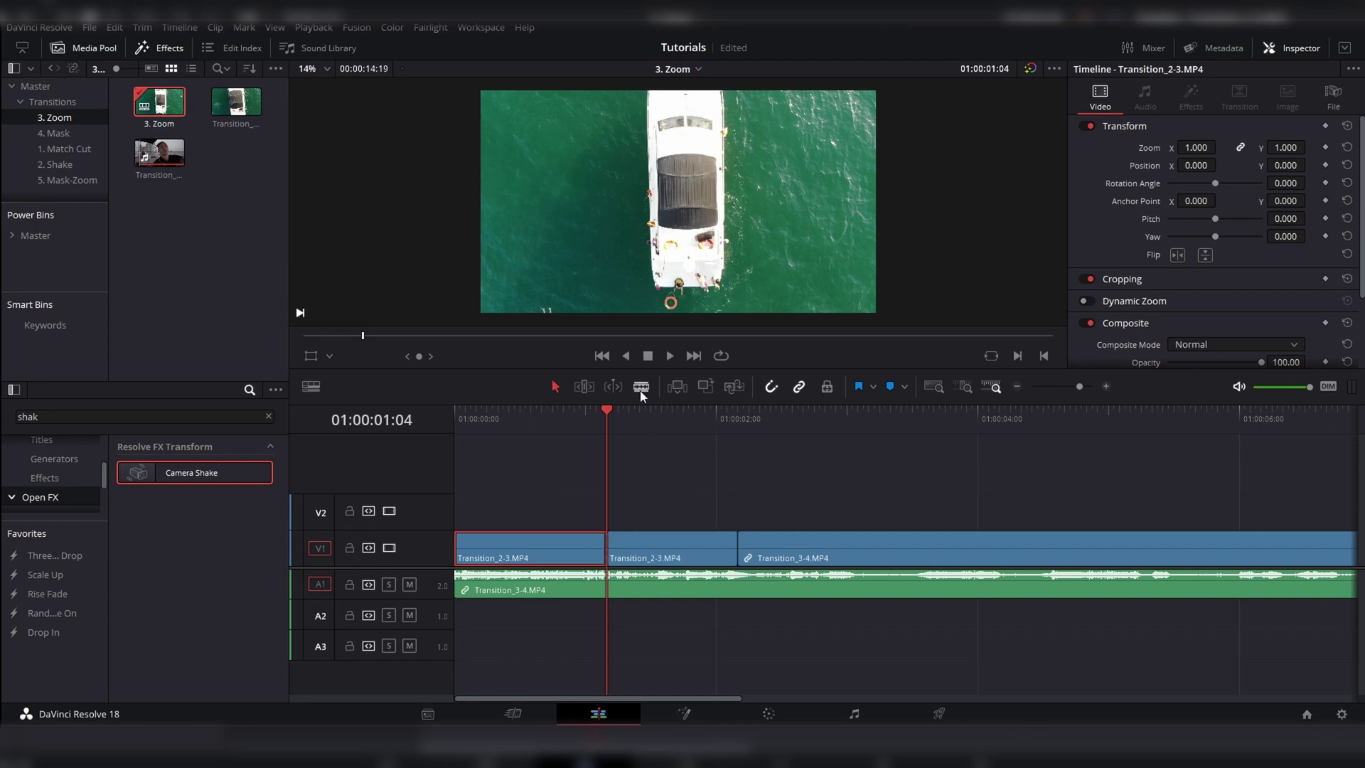
# Split Transition_3-4.MP4 on V1 at 01:00:03:04, one second after the cut.
pyautogui.click(633, 549)
pyautogui.click(742, 427)
pyautogui.click(777, 480)
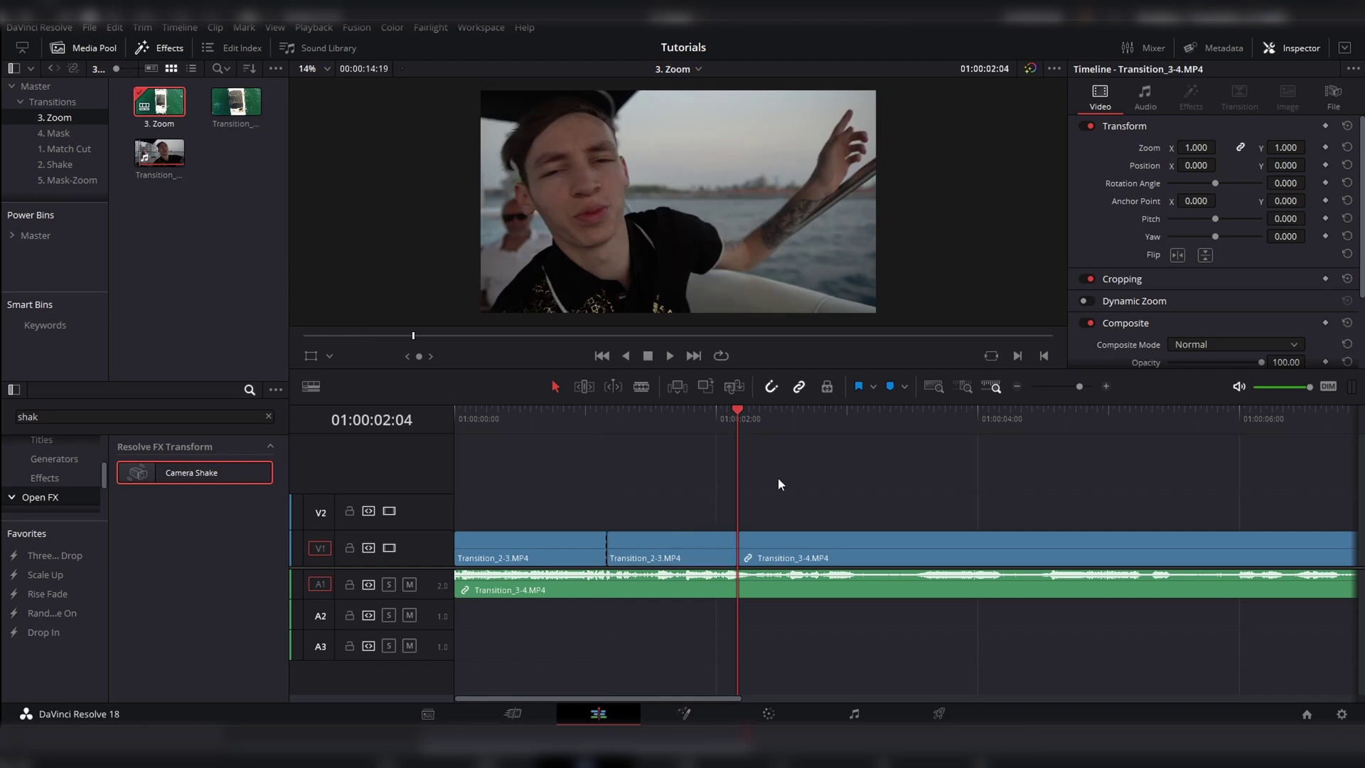
pyautogui.hotkey('shift', 'Right')
pyautogui.click(853, 544)
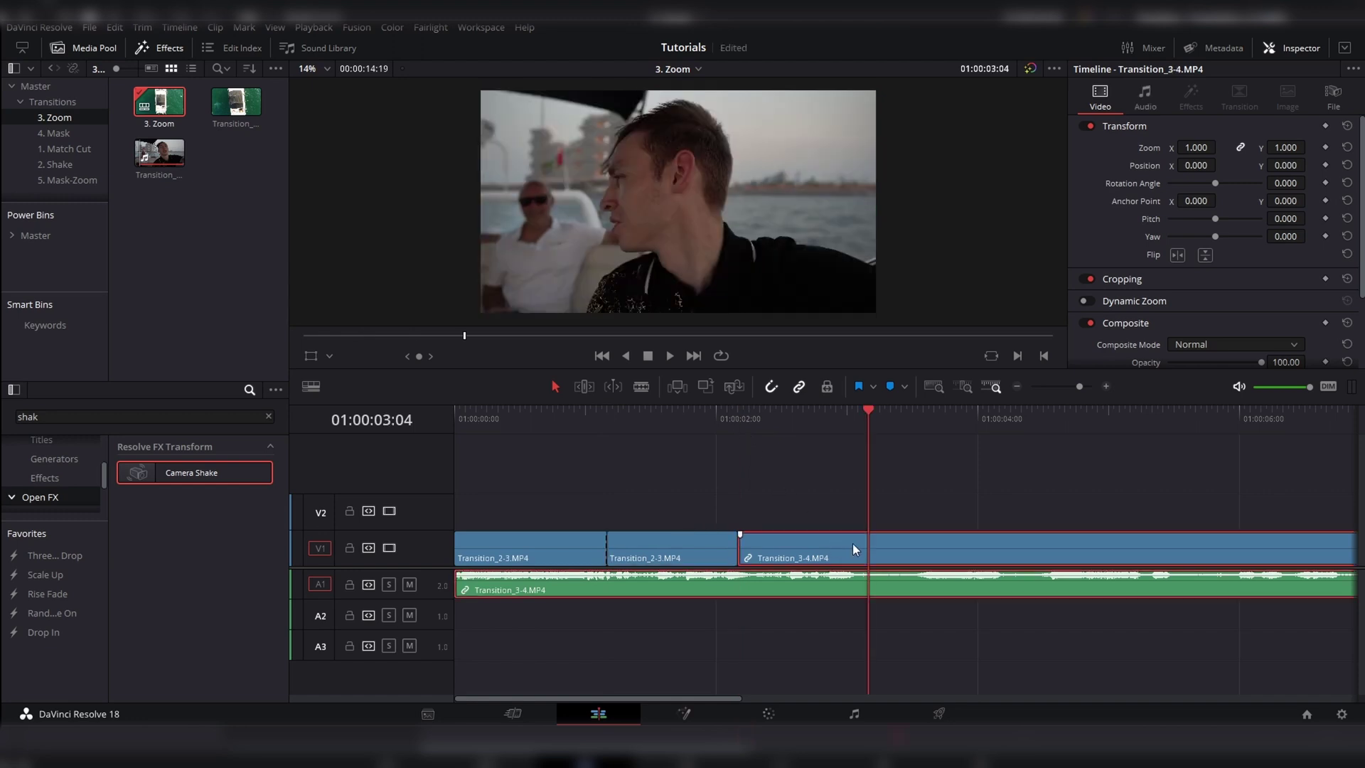
pyautogui.hotkey('ctrl', 'b')
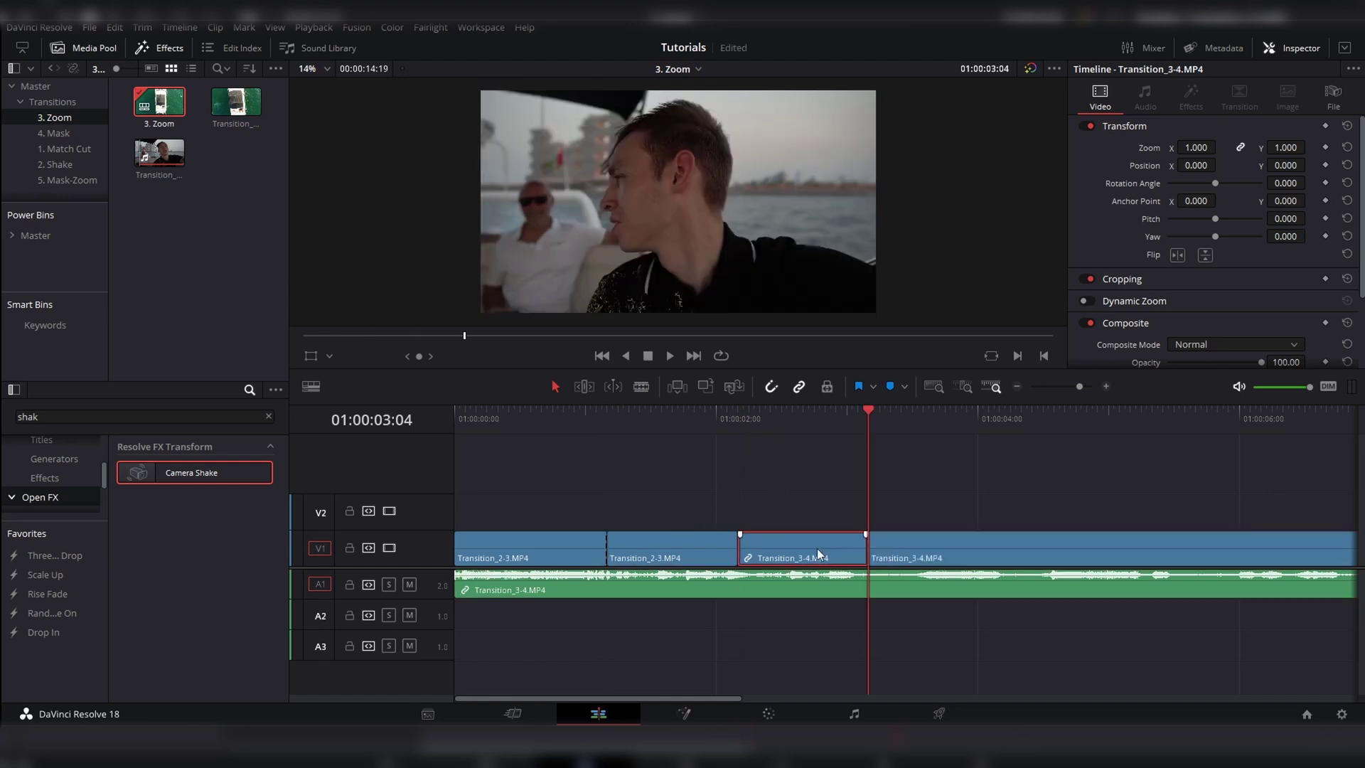
# Move the one-second Transition_3-4.MP4 segment after the cut up to V2 and extend the Transition_2-3.MP4 segment beneath it to fill the gap.
pyautogui.click(752, 431)
pyautogui.click(721, 431)
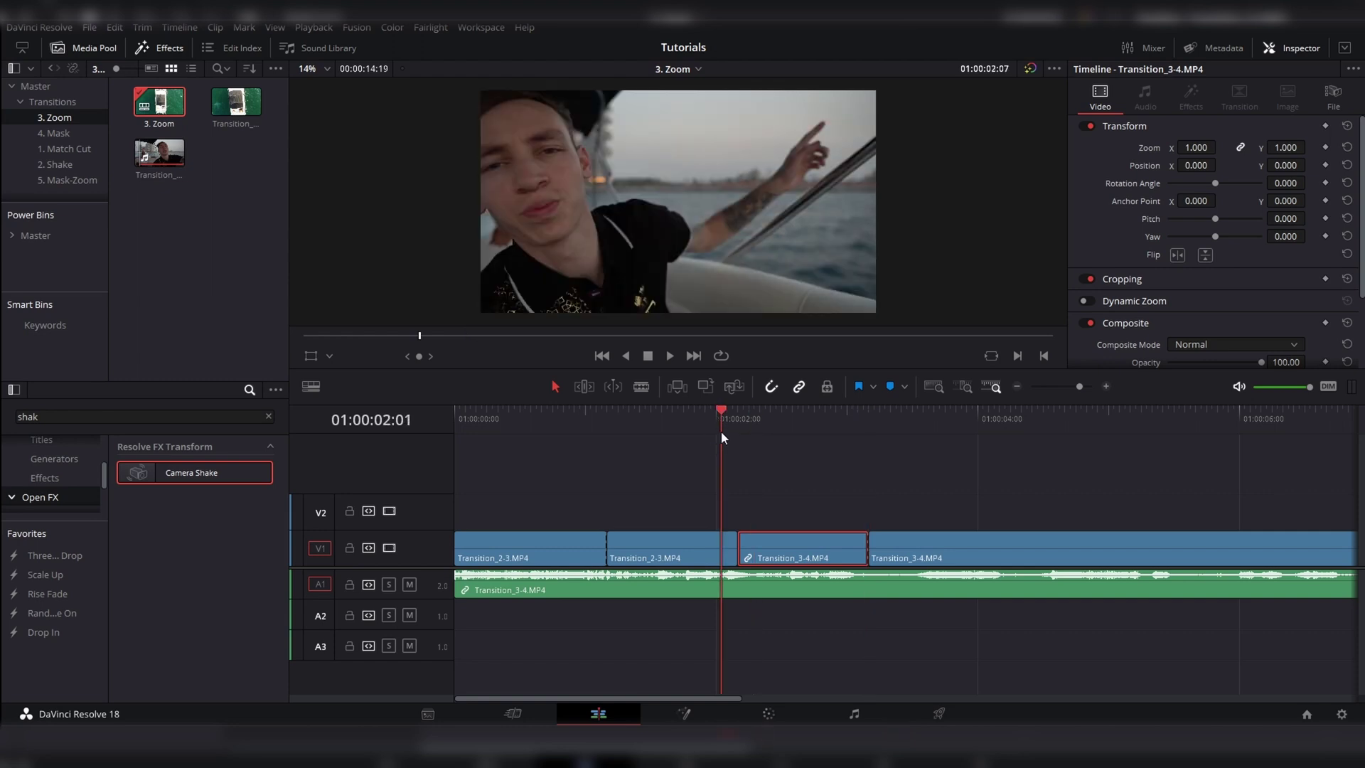
pyautogui.click(758, 509)
pyautogui.click(784, 421)
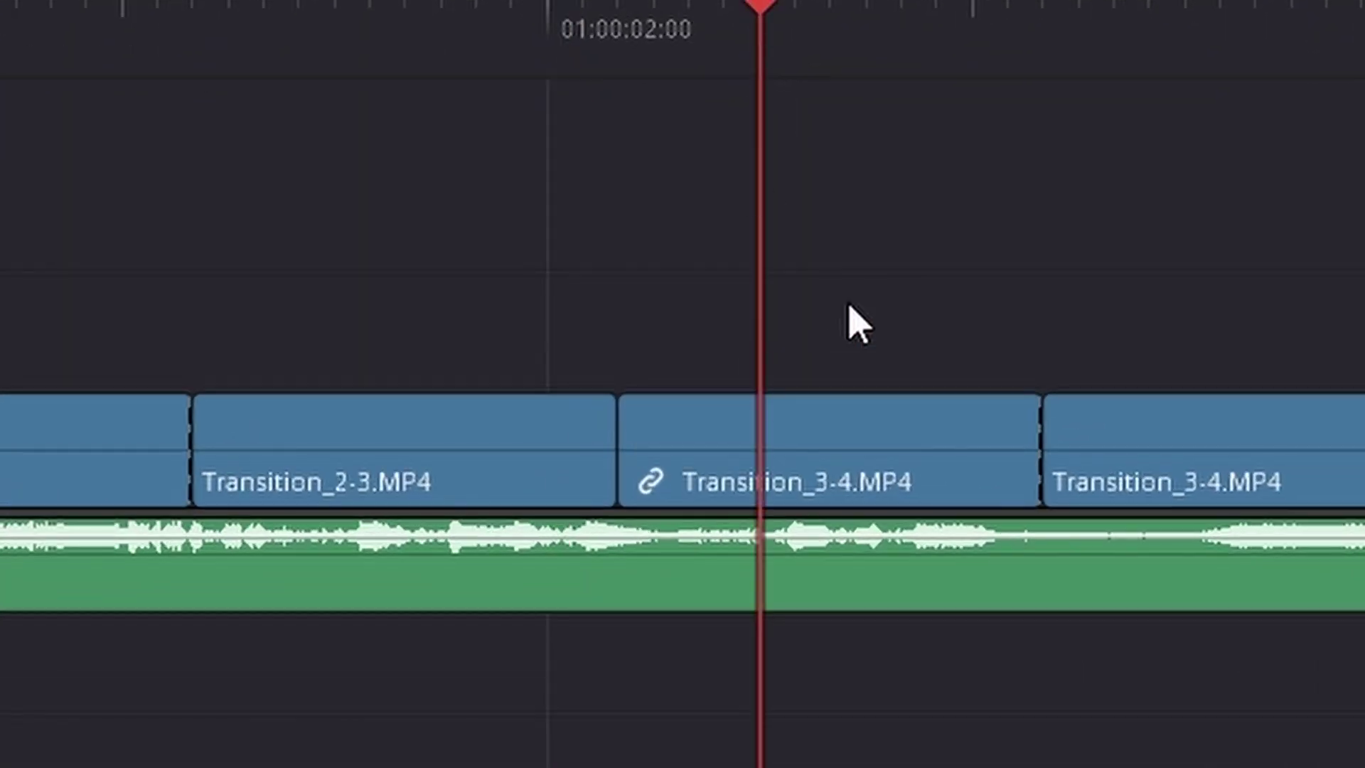
pyautogui.click(782, 434)
pyautogui.moveTo(863, 433); pyautogui.dragTo(862, 387)
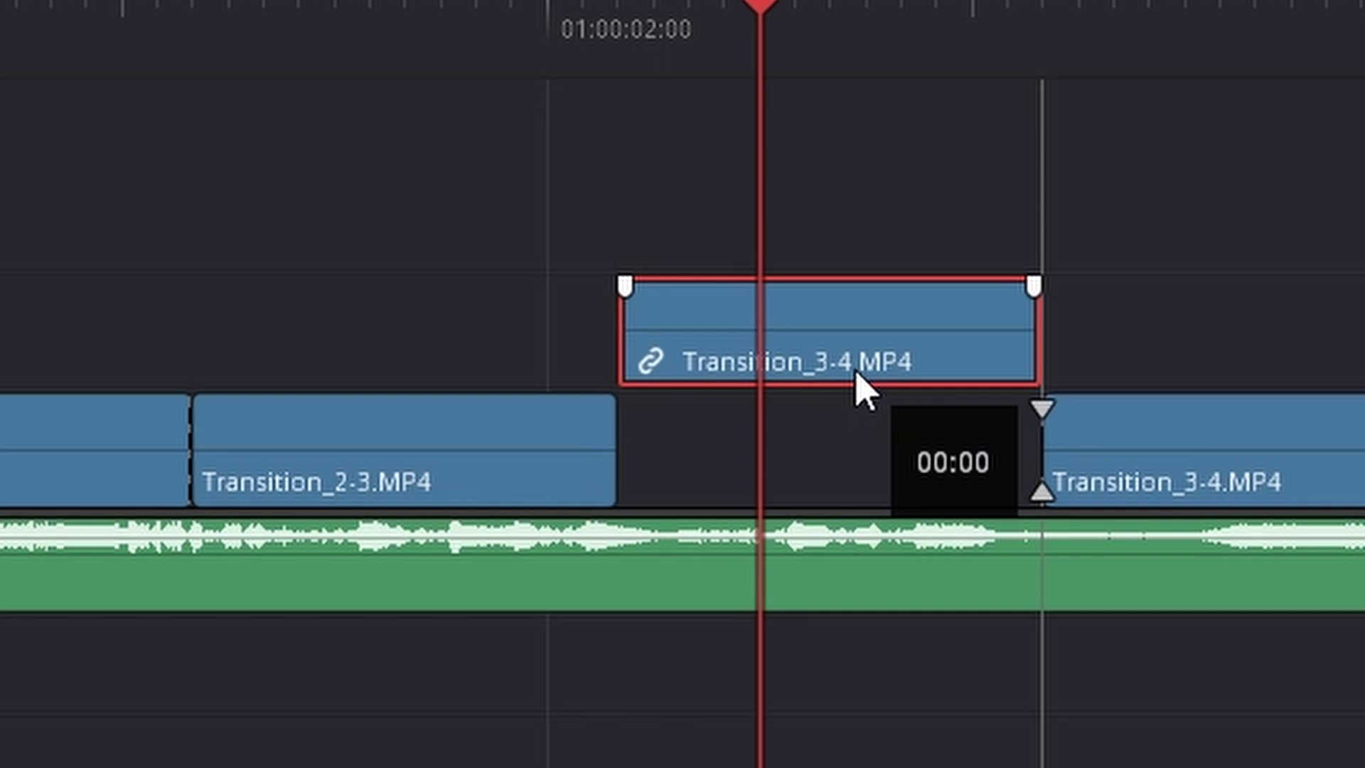
pyautogui.click(557, 479)
pyautogui.moveTo(601, 457); pyautogui.dragTo(1039, 427)
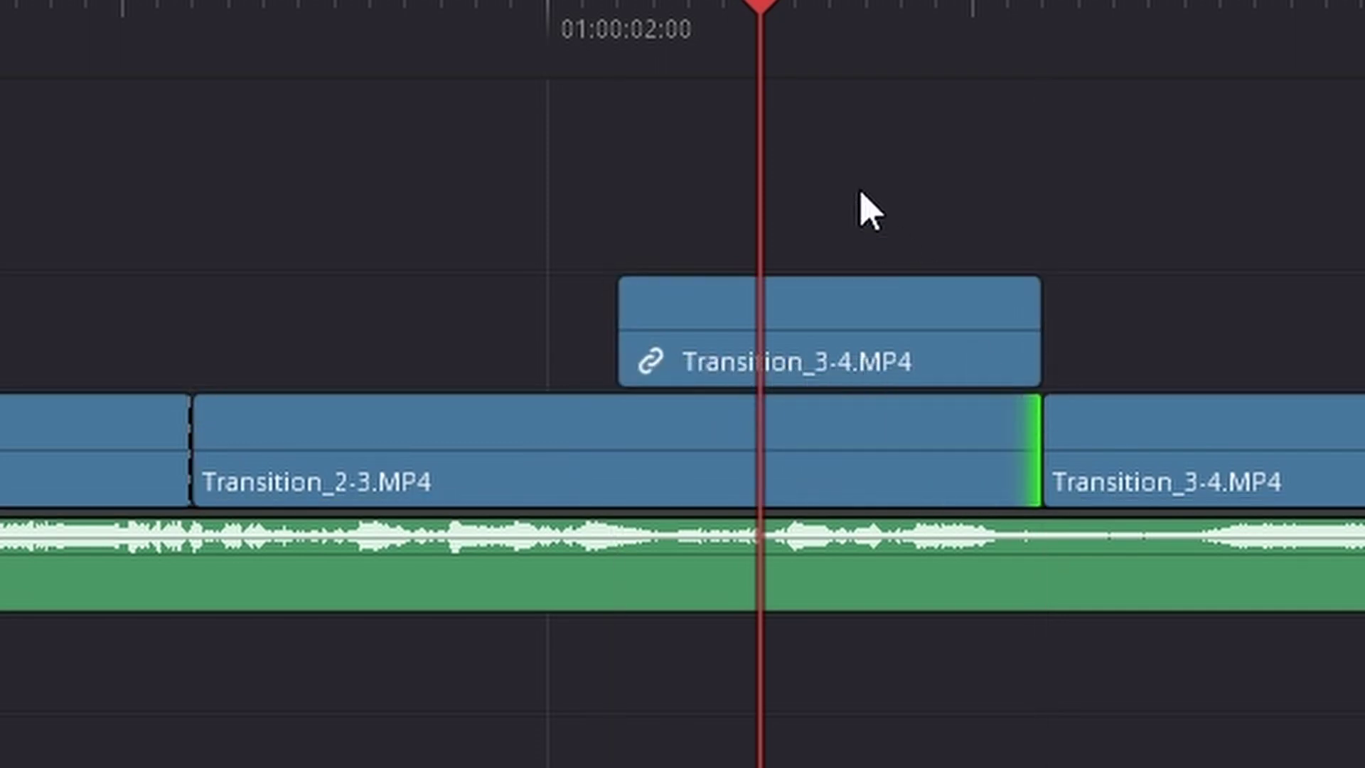
# Combine the V2 Transition_3-4.MP4 segment and the extended Transition_2-3.MP4 segment below it into a new Fusion clip.
pyautogui.moveTo(883, 222); pyautogui.dragTo(624, 436)
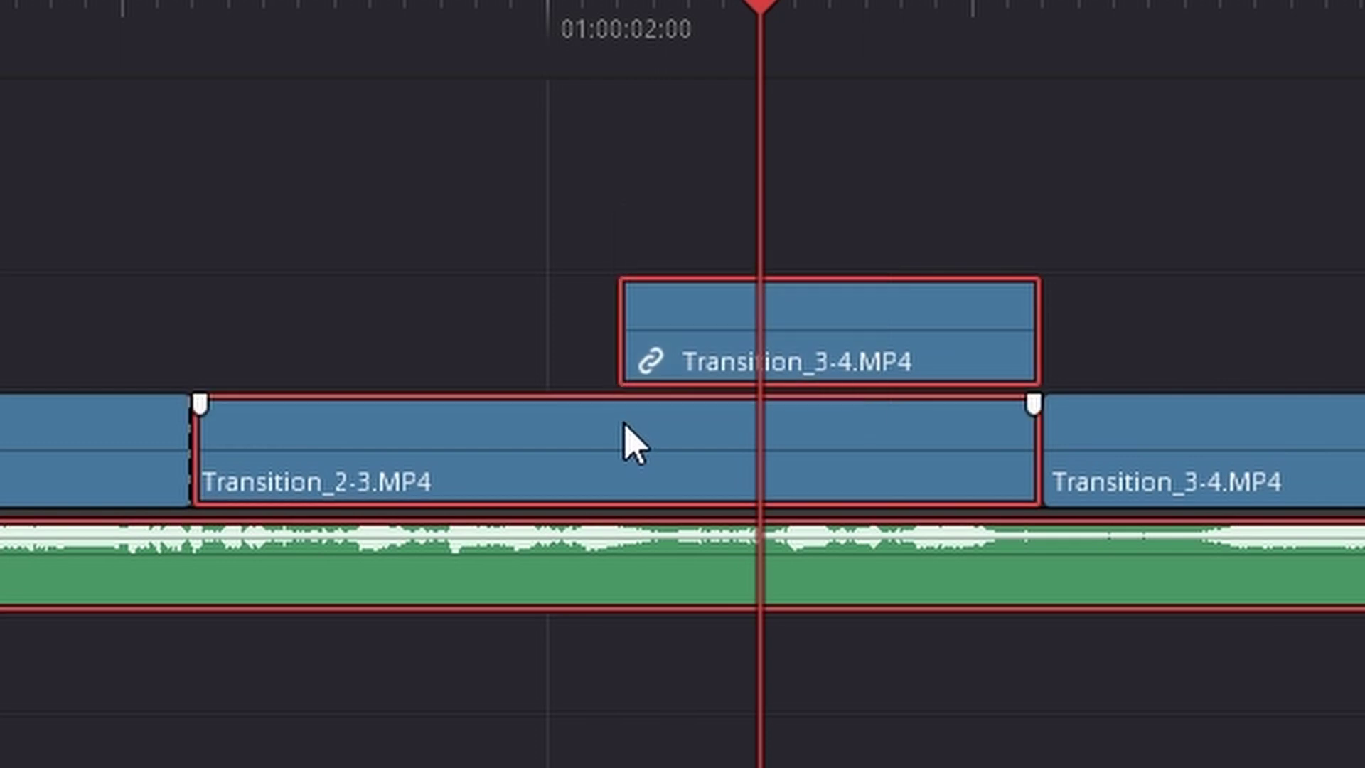
pyautogui.click(829, 268)
pyautogui.moveTo(826, 245); pyautogui.dragTo(685, 435)
pyautogui.rightClick(685, 436)
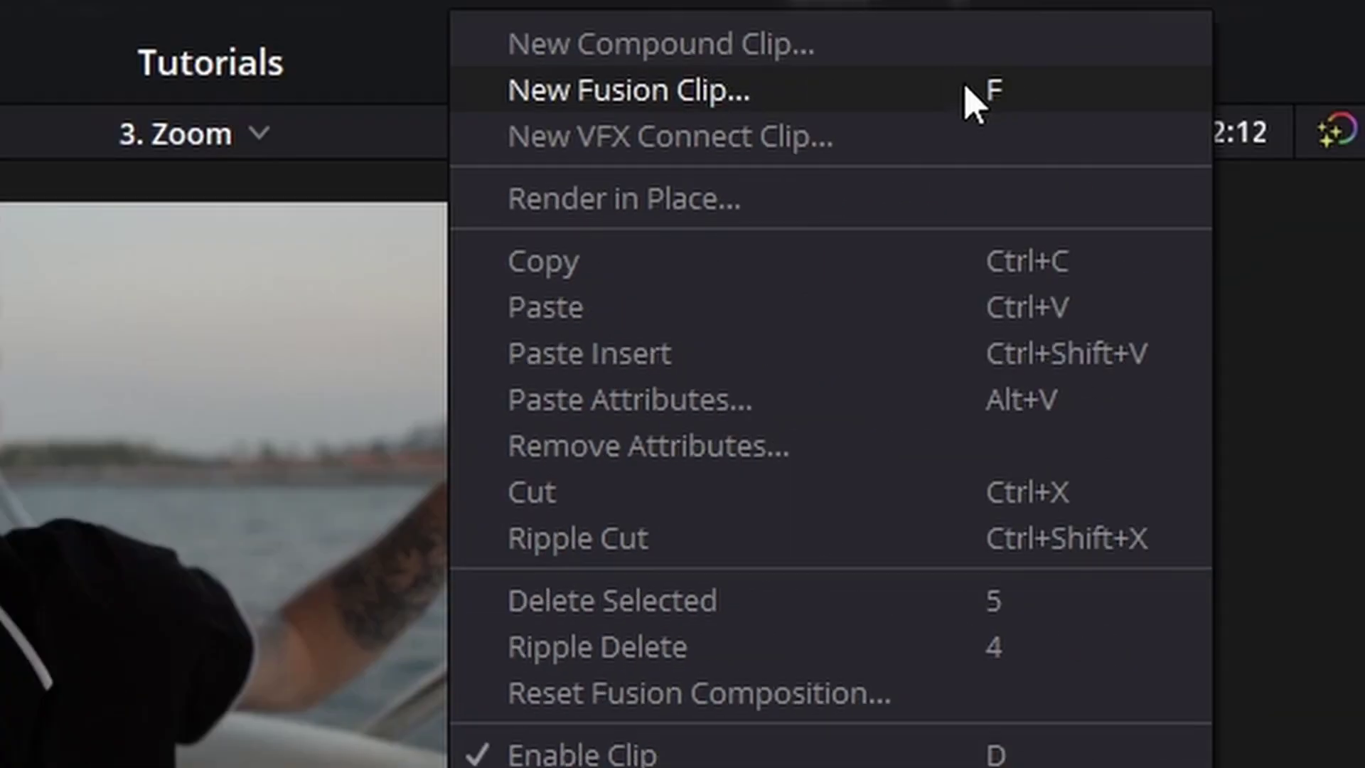
pyautogui.click(1002, 93)
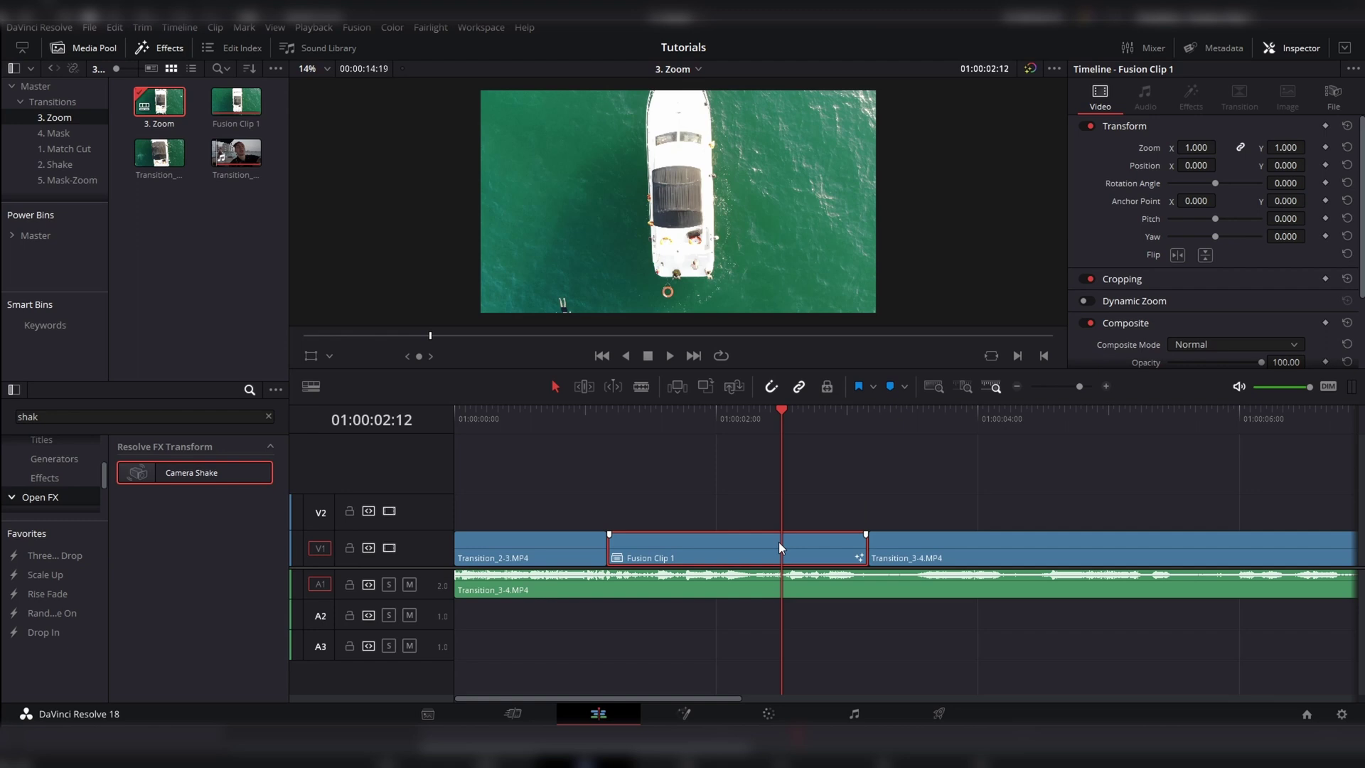
# Open the new Fusion clip on the Fusion page and hide the Keyframes panel.
pyautogui.click(696, 710)
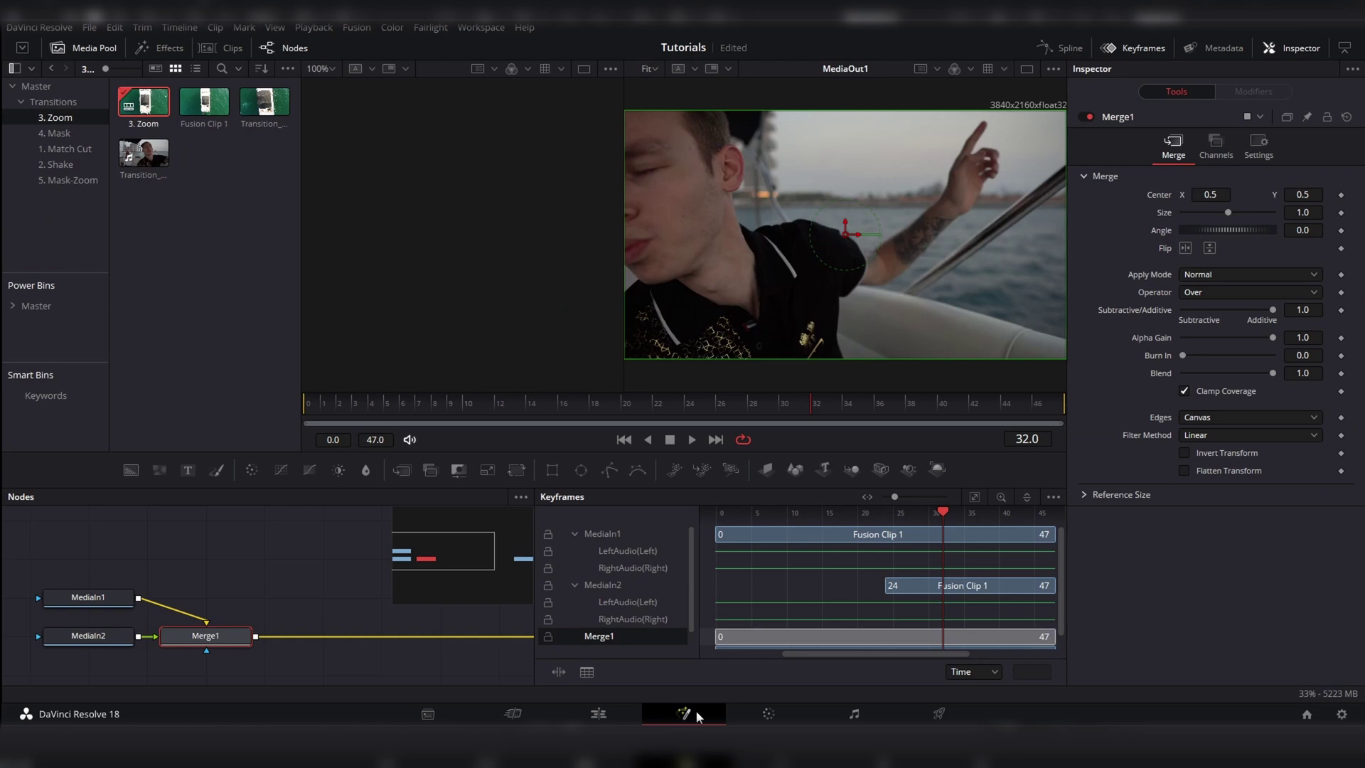
pyautogui.click(1139, 48)
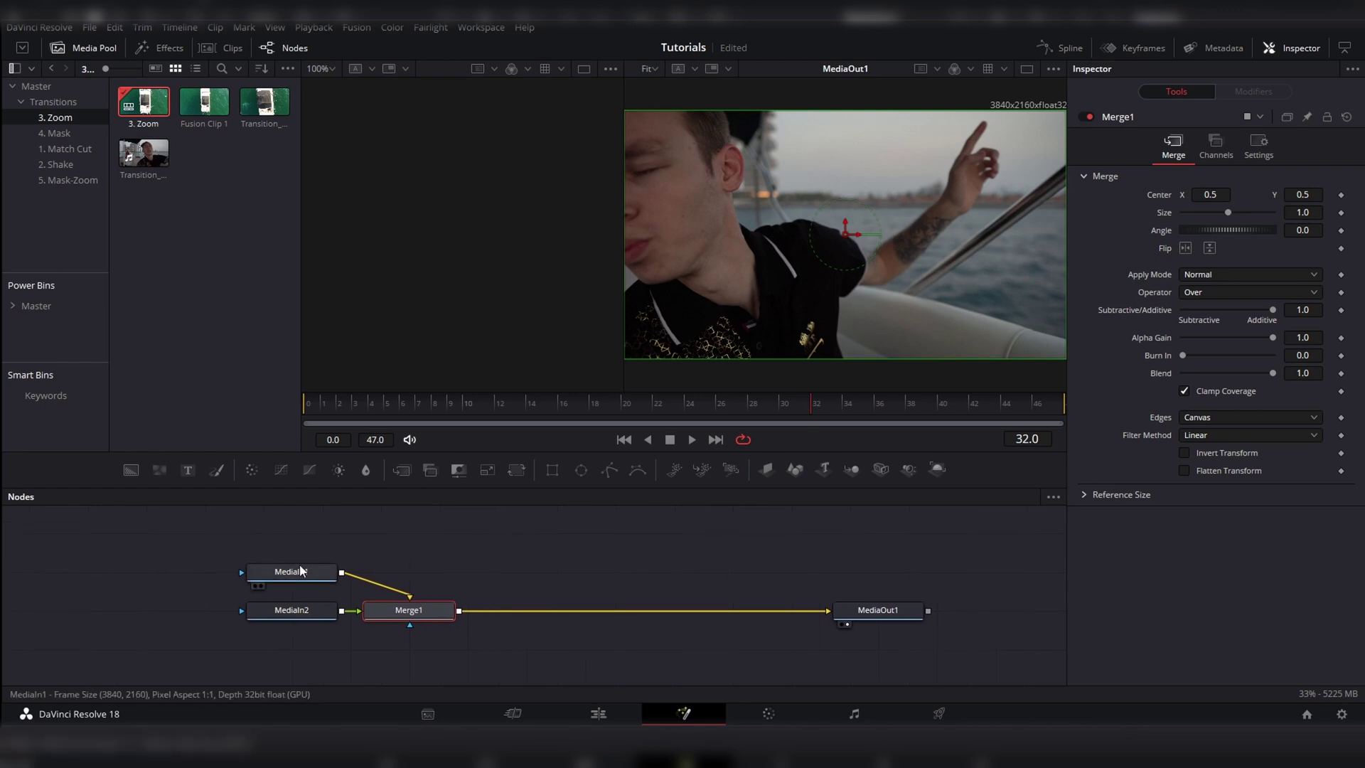
# Place MediaIn1 above Merge1 with MediaIn2 beside it, and show MediaIn2 in the viewer.
pyautogui.moveTo(307, 581); pyautogui.dragTo(285, 560)
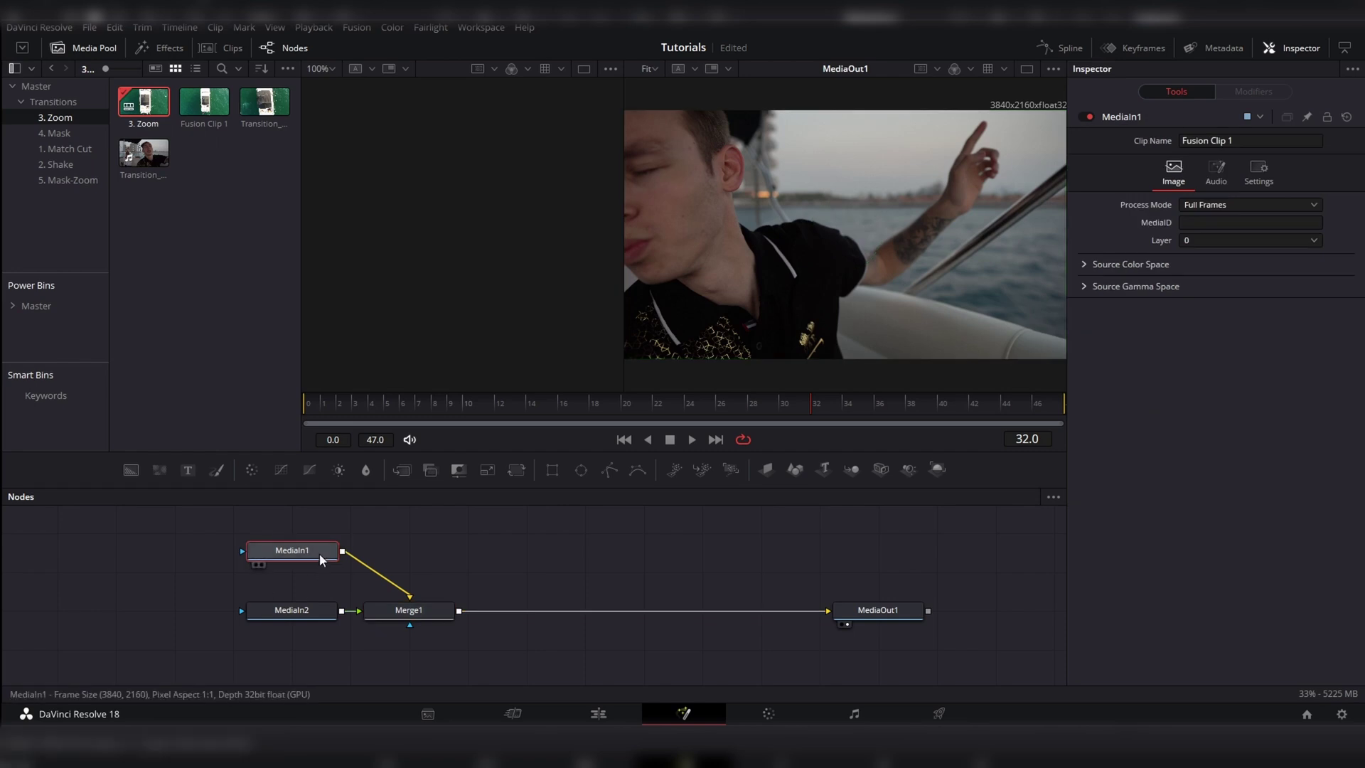
pyautogui.moveTo(309, 555); pyautogui.dragTo(419, 542)
pyautogui.moveTo(307, 610); pyautogui.dragTo(280, 616)
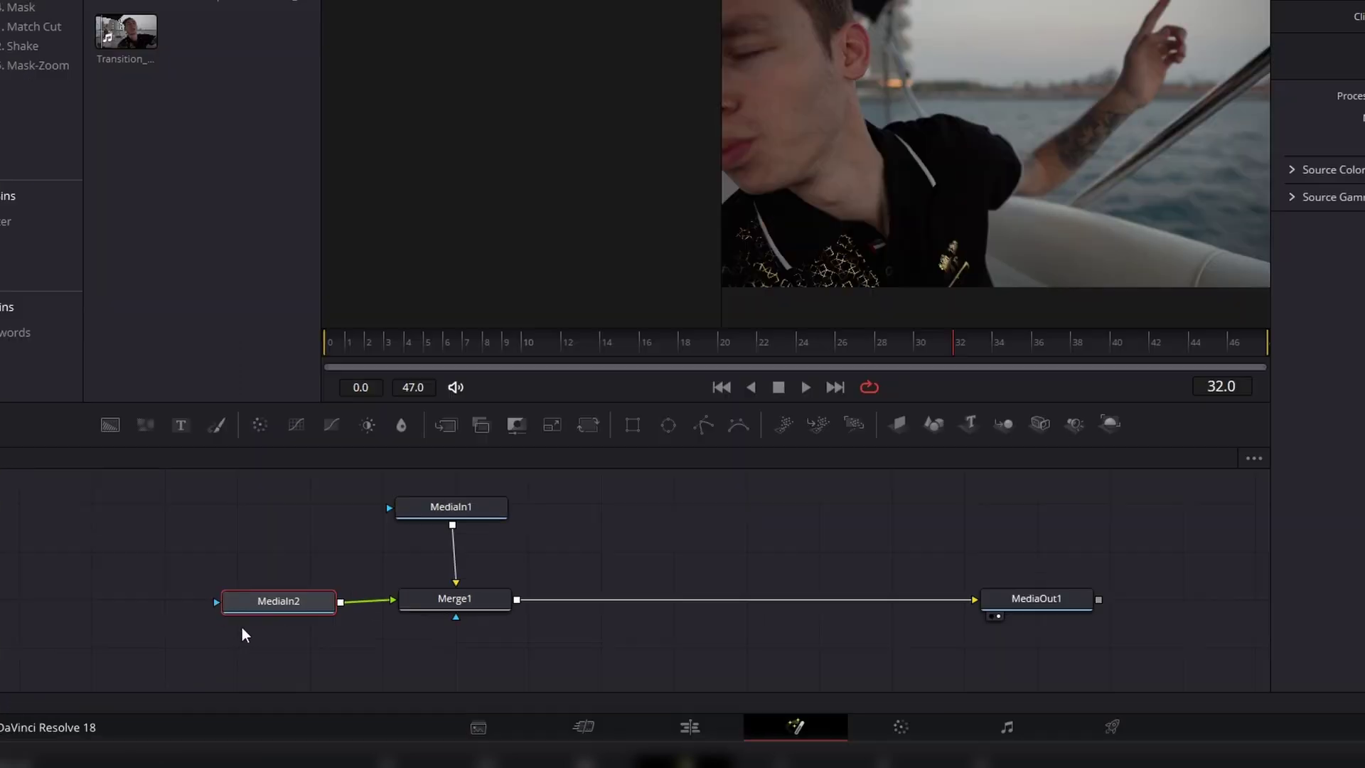
pyautogui.moveTo(235, 631)
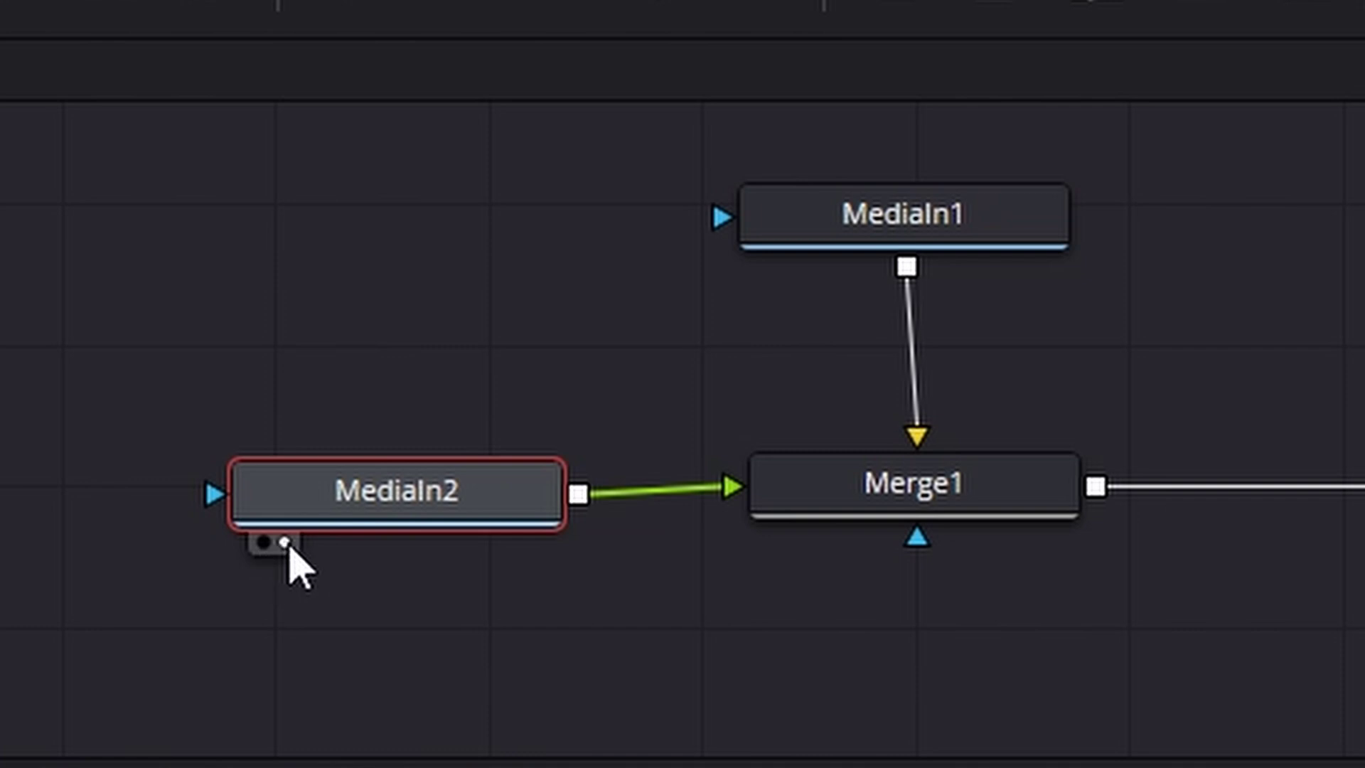
pyautogui.click(285, 542)
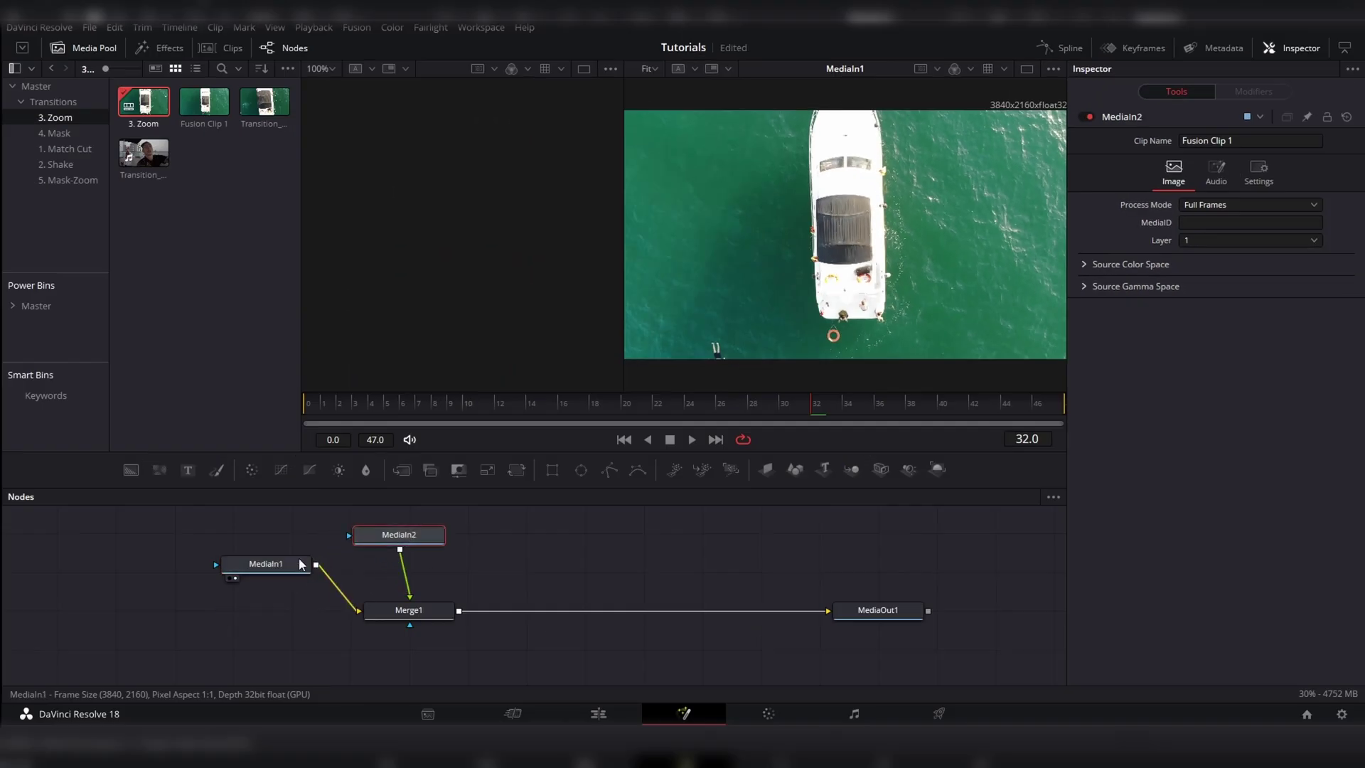
# Arrange the node graph with MediaIn1 well to the left of Merge1 and MediaIn2 directly above Merge1.
pyautogui.moveTo(300, 564); pyautogui.dragTo(297, 584)
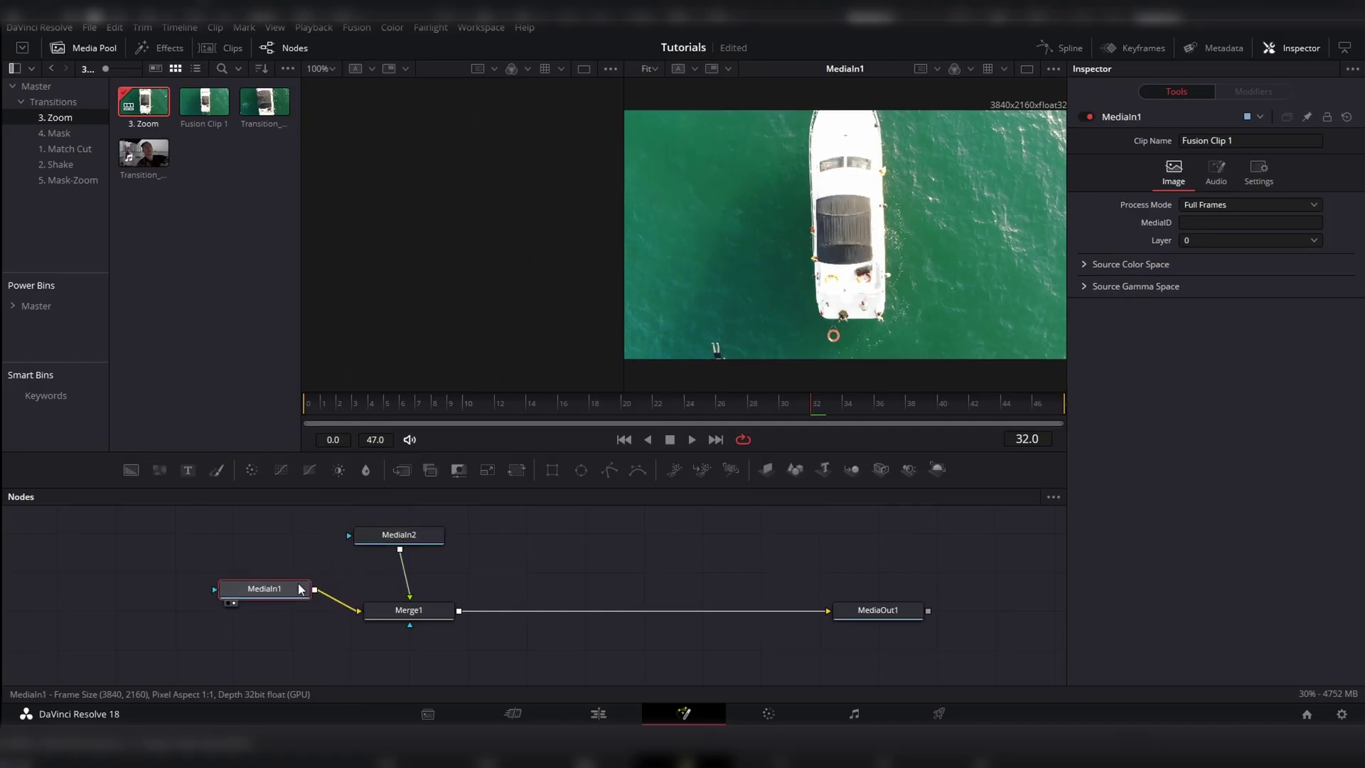
pyautogui.rightClick(297, 584)
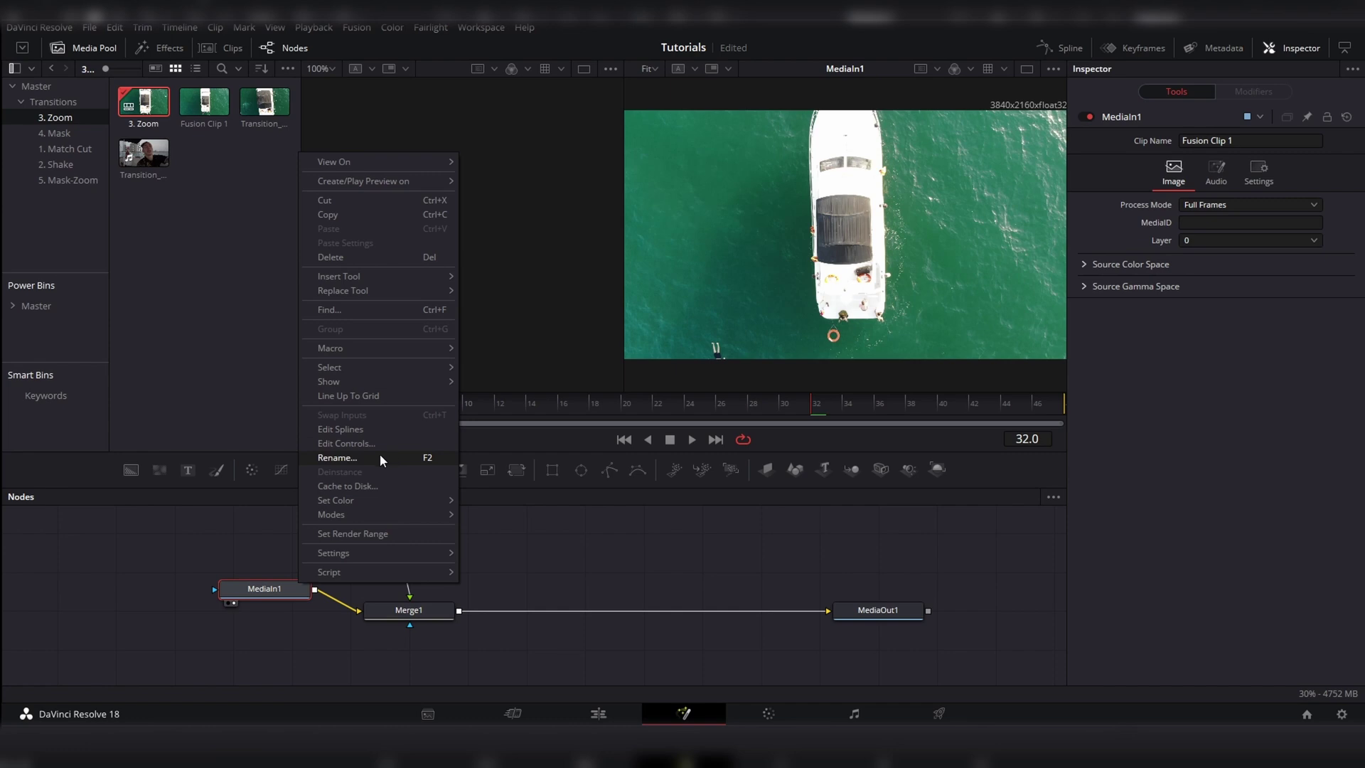
pyautogui.click(544, 551)
pyautogui.moveTo(253, 600); pyautogui.dragTo(185, 620)
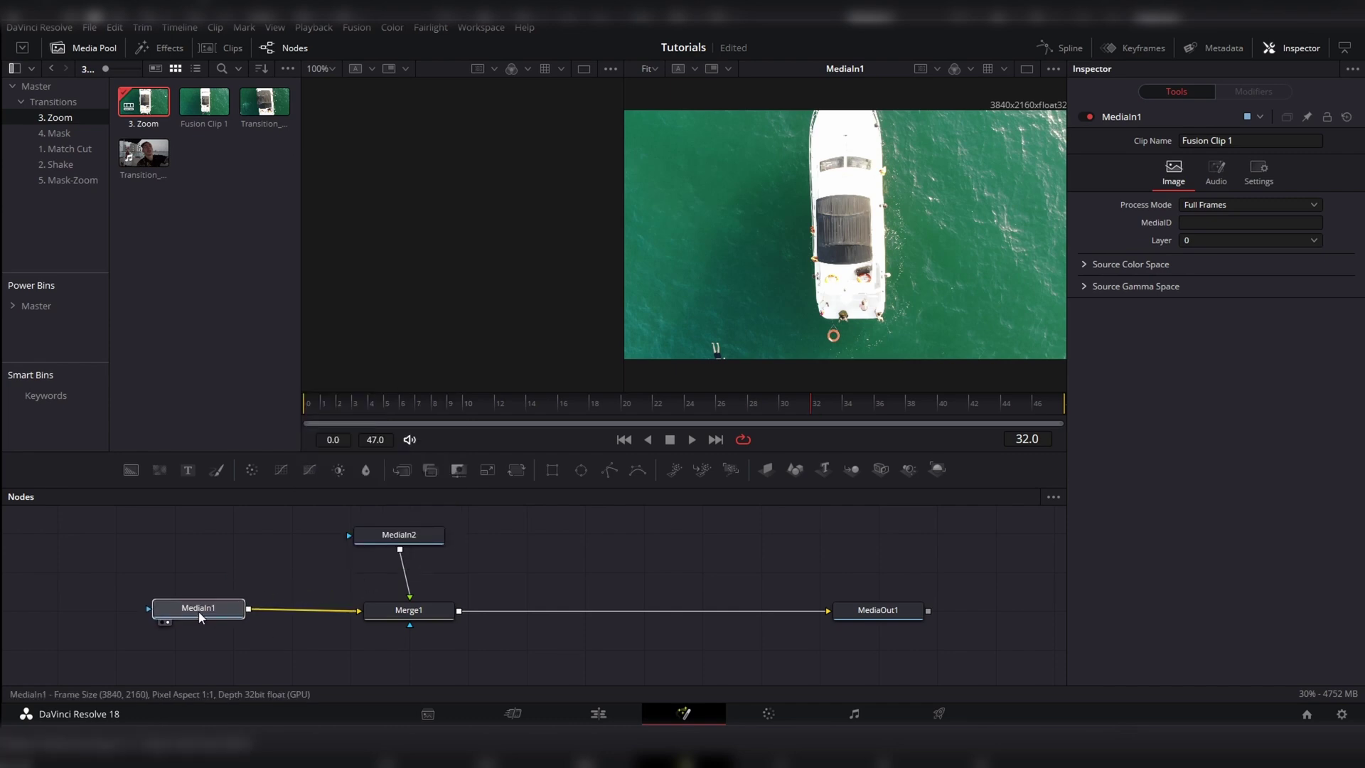
pyautogui.moveTo(414, 538); pyautogui.dragTo(425, 519)
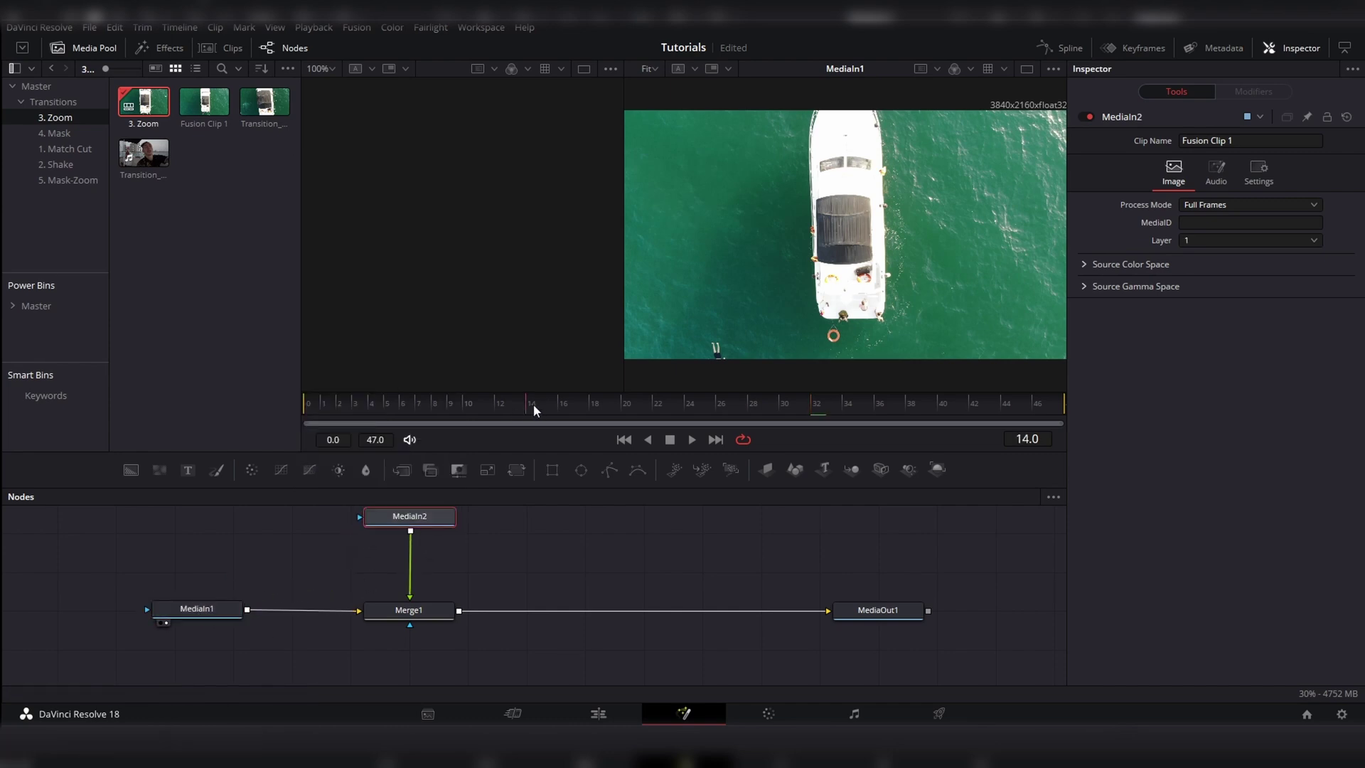
# Add a Transform (Xf) node after MediaIn1 and keyframe its Size of 1.0 at frame 0.
pyautogui.moveTo(533, 403); pyautogui.dragTo(307, 404)
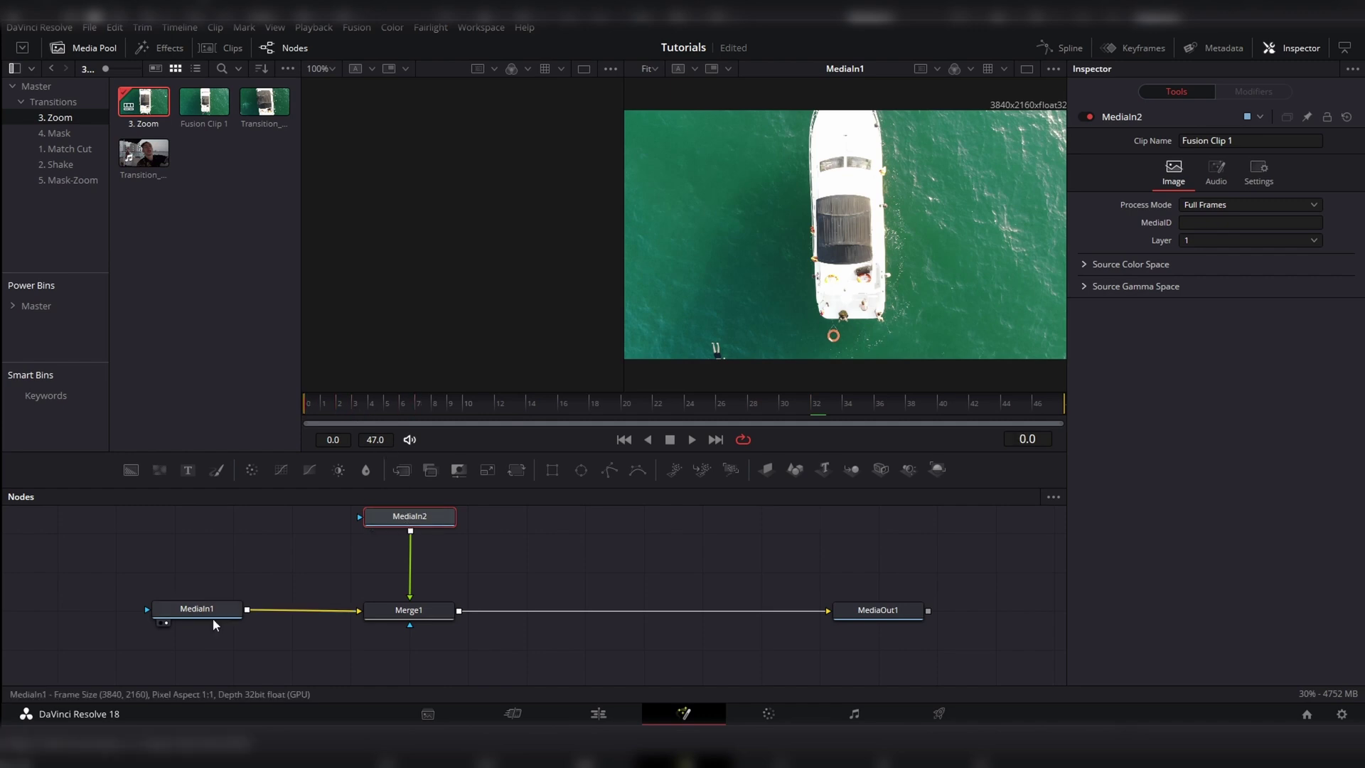
pyautogui.moveTo(210, 616); pyautogui.dragTo(199, 615)
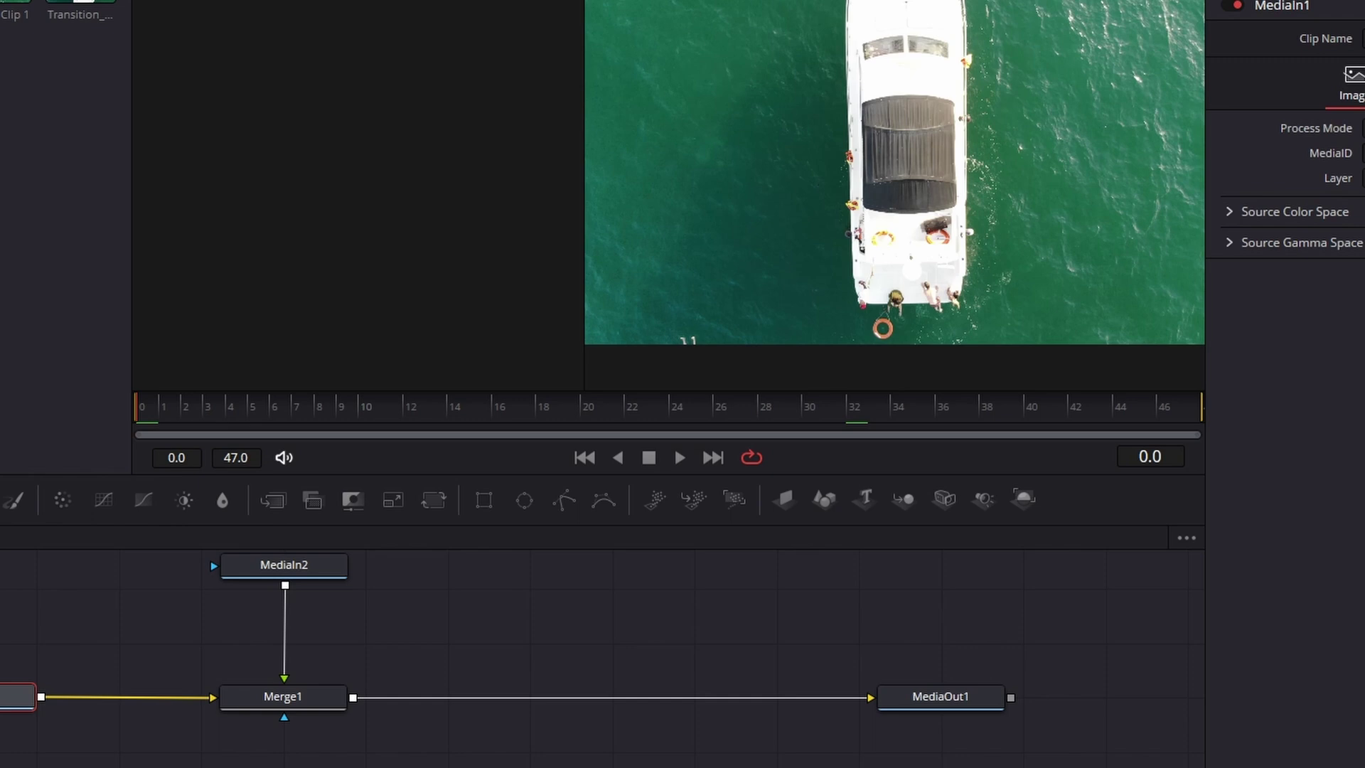
pyautogui.hotkey('shift', 'space')
pyautogui.write('trans')
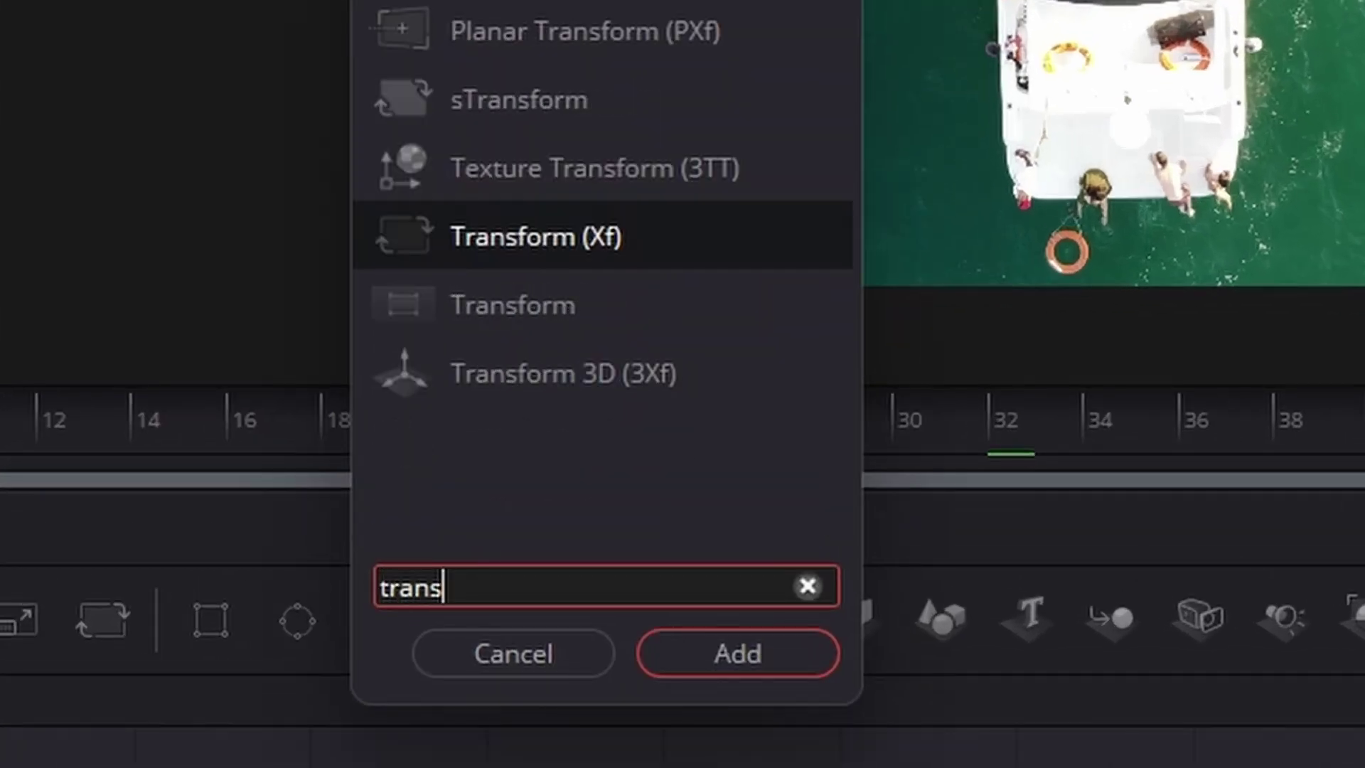
pyautogui.press('Return')
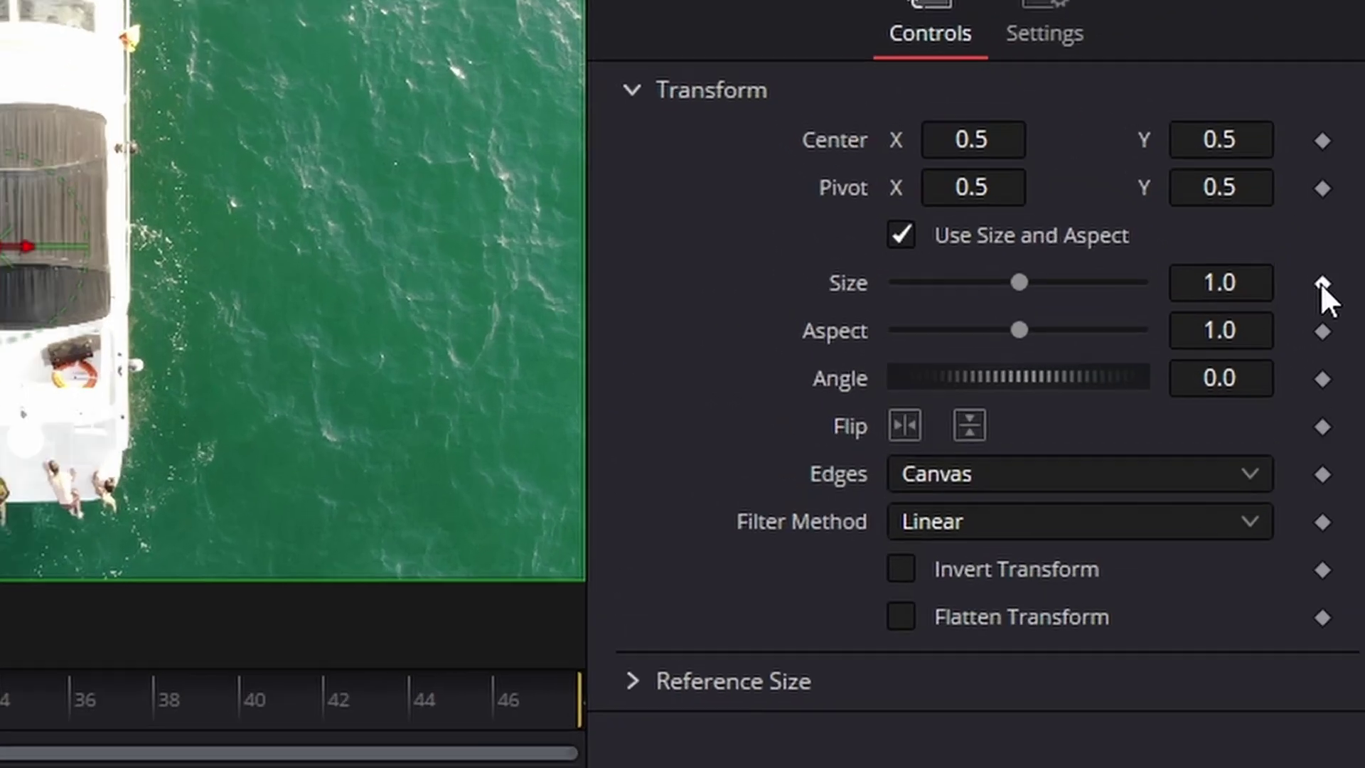
pyautogui.click(1340, 248)
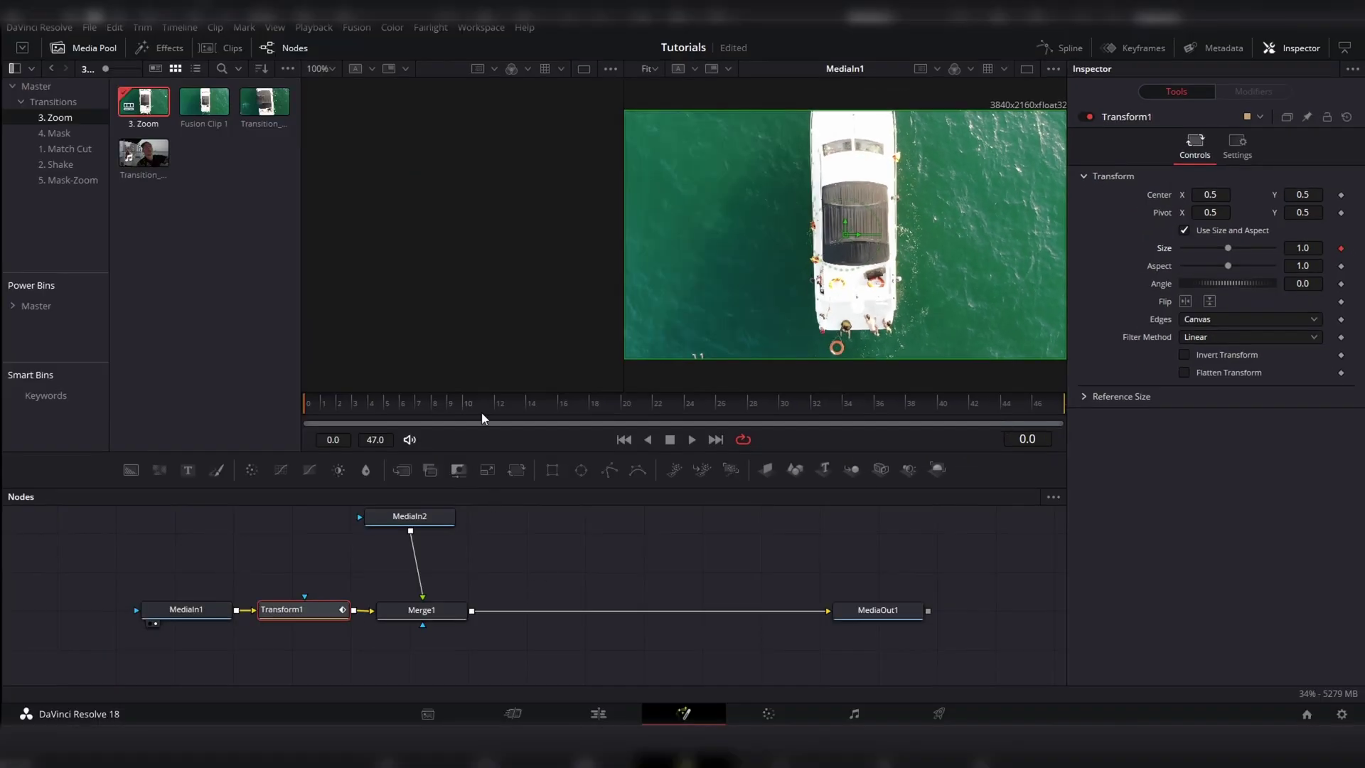
# Show MediaOut1 in the viewer and set the Size of MediaIn1's Transform node to 2 at frame 23.
pyautogui.moveTo(486, 409); pyautogui.dragTo(826, 405)
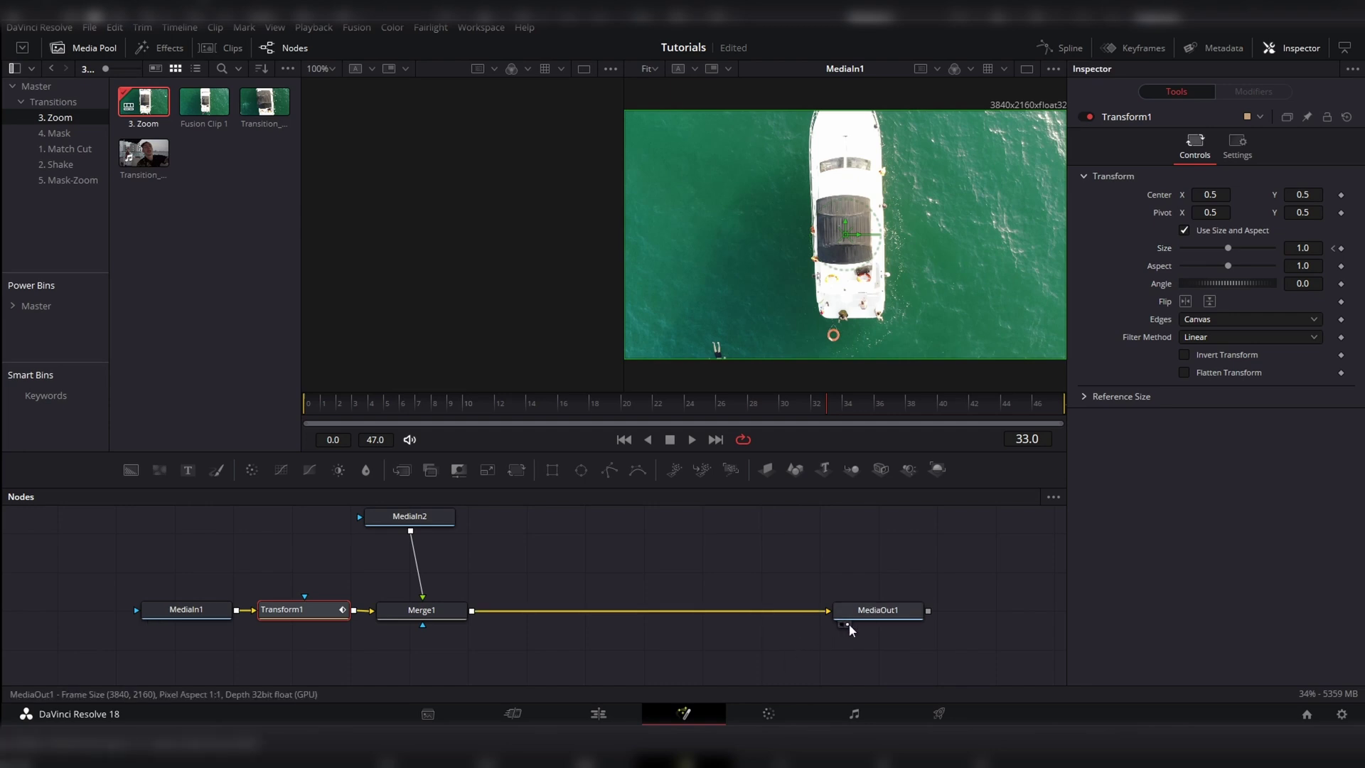
pyautogui.click(849, 624)
pyautogui.moveTo(807, 411); pyautogui.dragTo(581, 409)
pyautogui.press('Right')
pyautogui.press('Right')
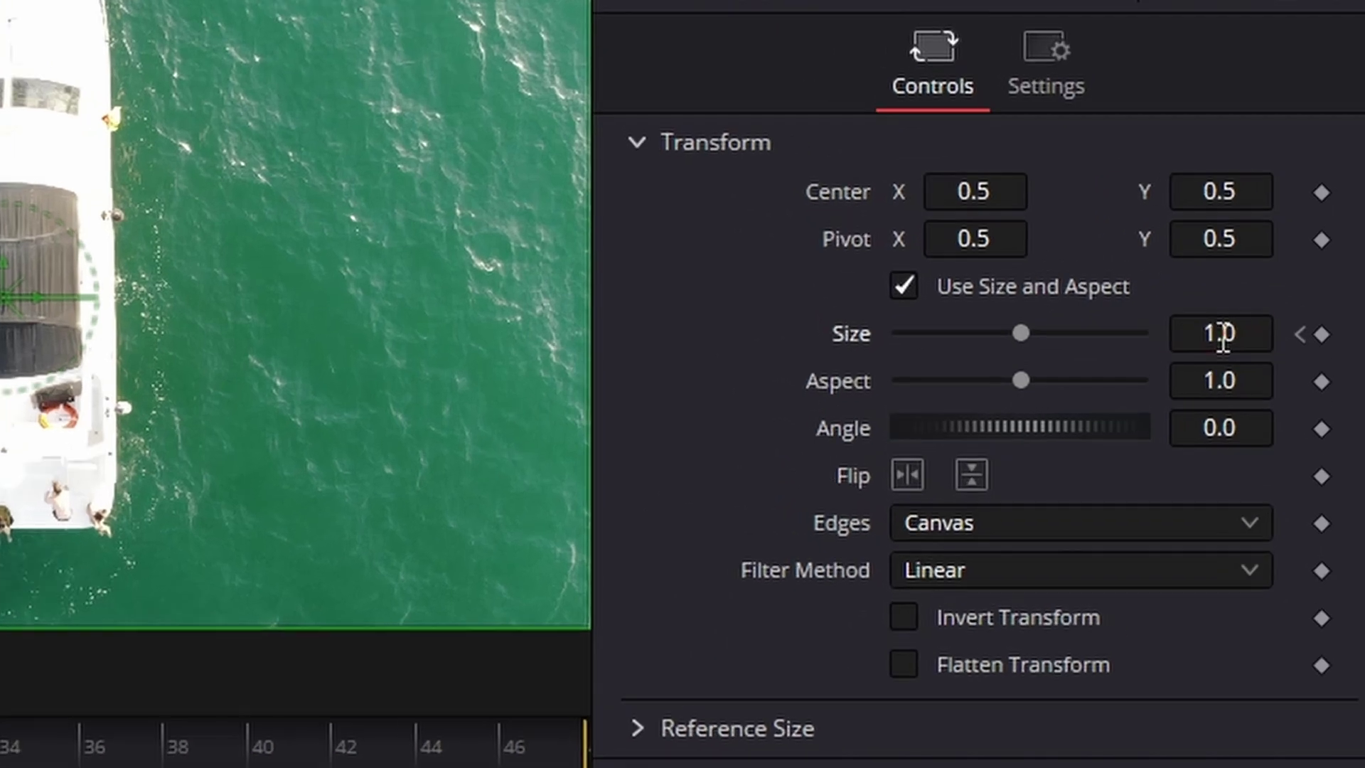
pyautogui.click(1303, 249)
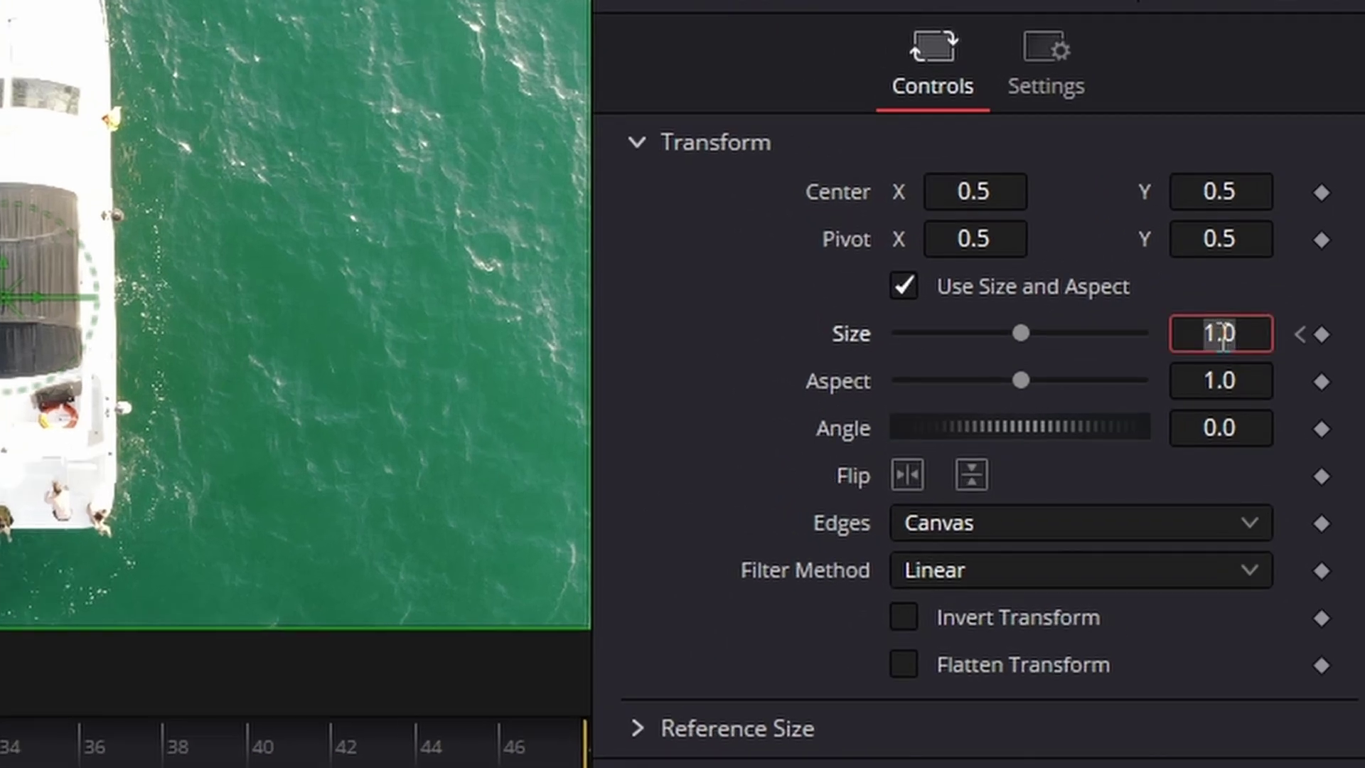
pyautogui.write('2')
pyautogui.press('Tab')
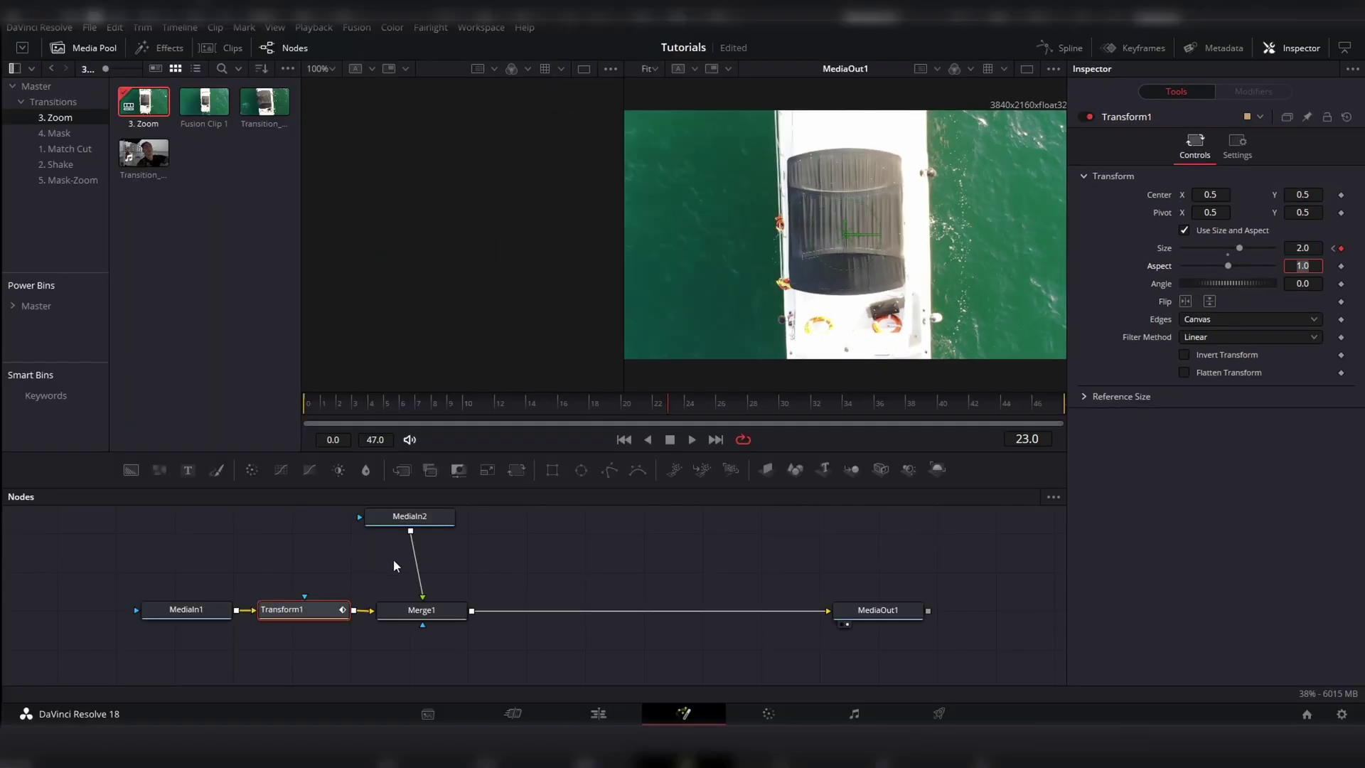
# Add a Transform (Xf) node between MediaIn2 and Merge1.
pyautogui.click(420, 521)
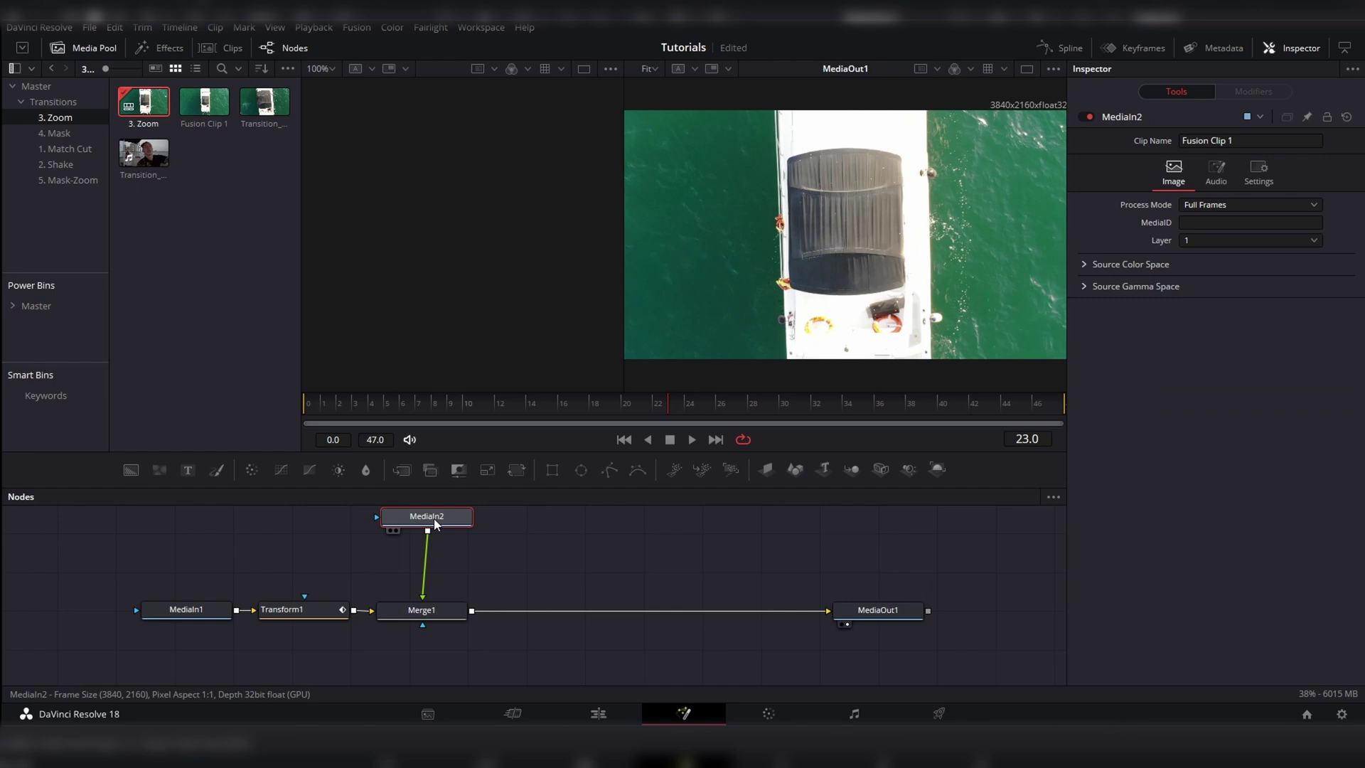
pyautogui.moveTo(435, 523); pyautogui.dragTo(437, 521)
pyautogui.hotkey('shift', 'space')
pyautogui.write('transform')
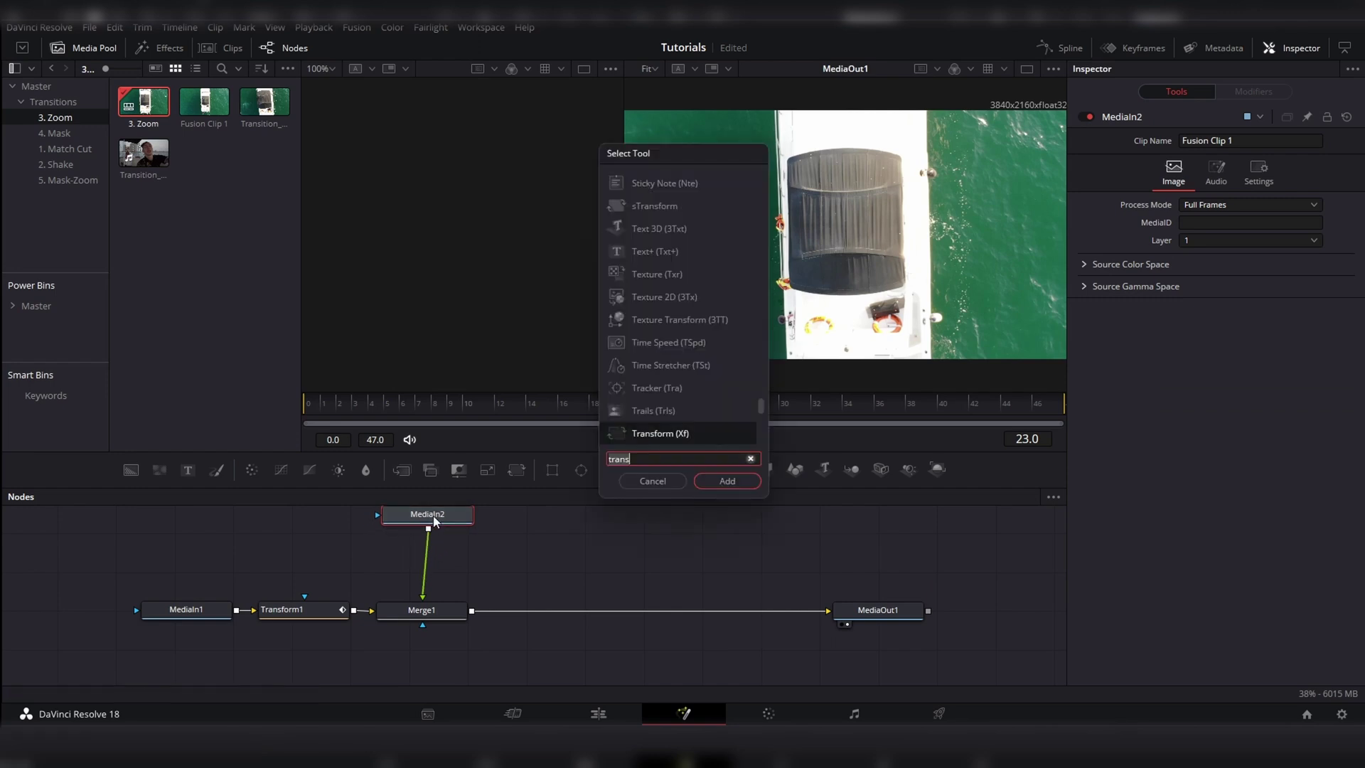
pyautogui.press('Return')
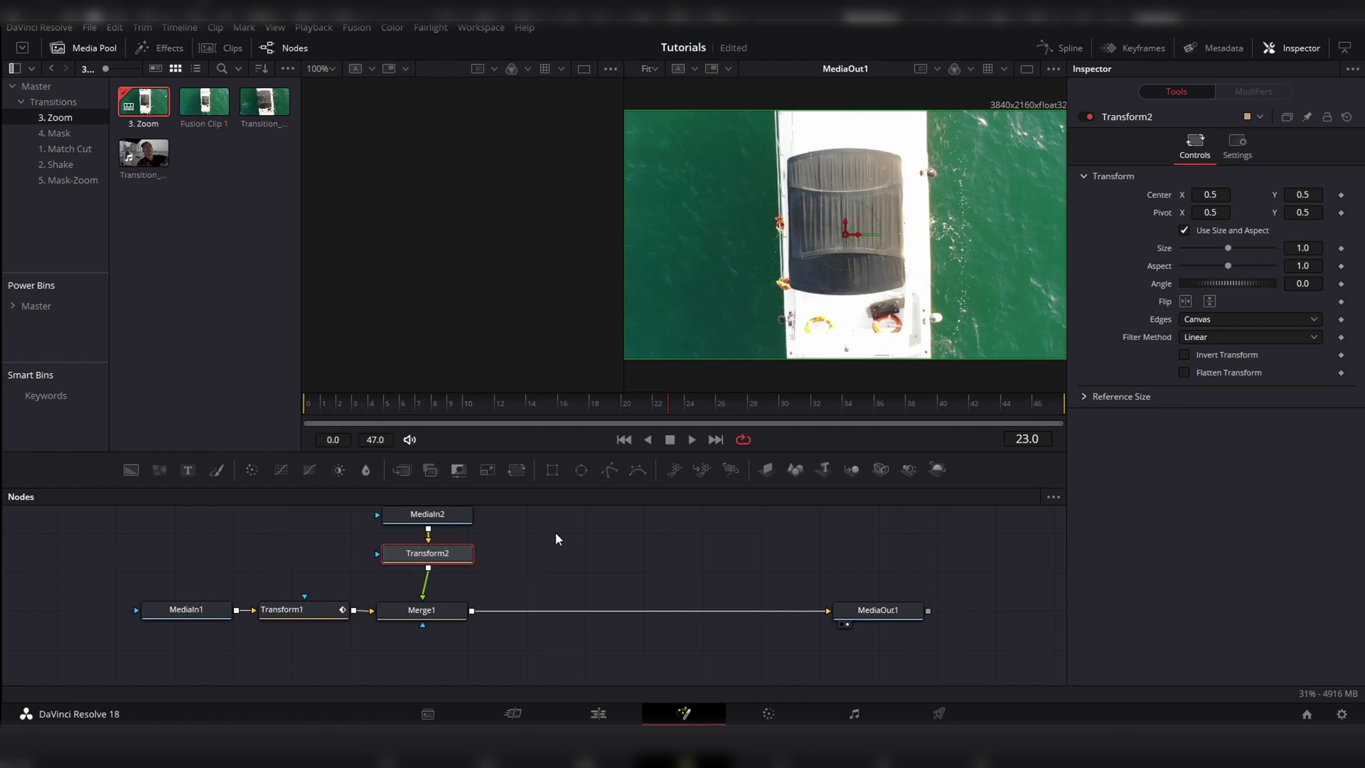
# At frame 24, set the Size of MediaIn2's Transform node to 0.5 and keyframe it.
pyautogui.press('Right')
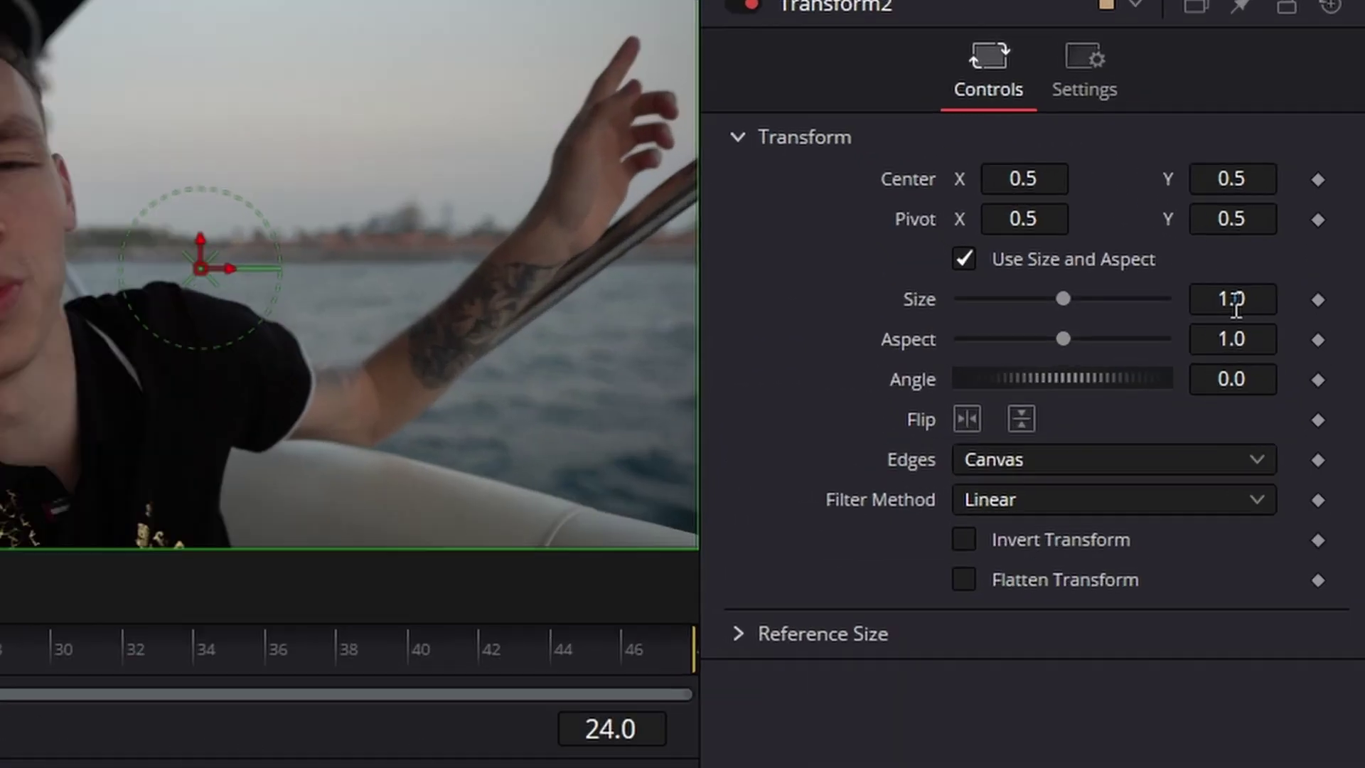
pyautogui.doubleClick(1303, 248)
pyautogui.write('0.5')
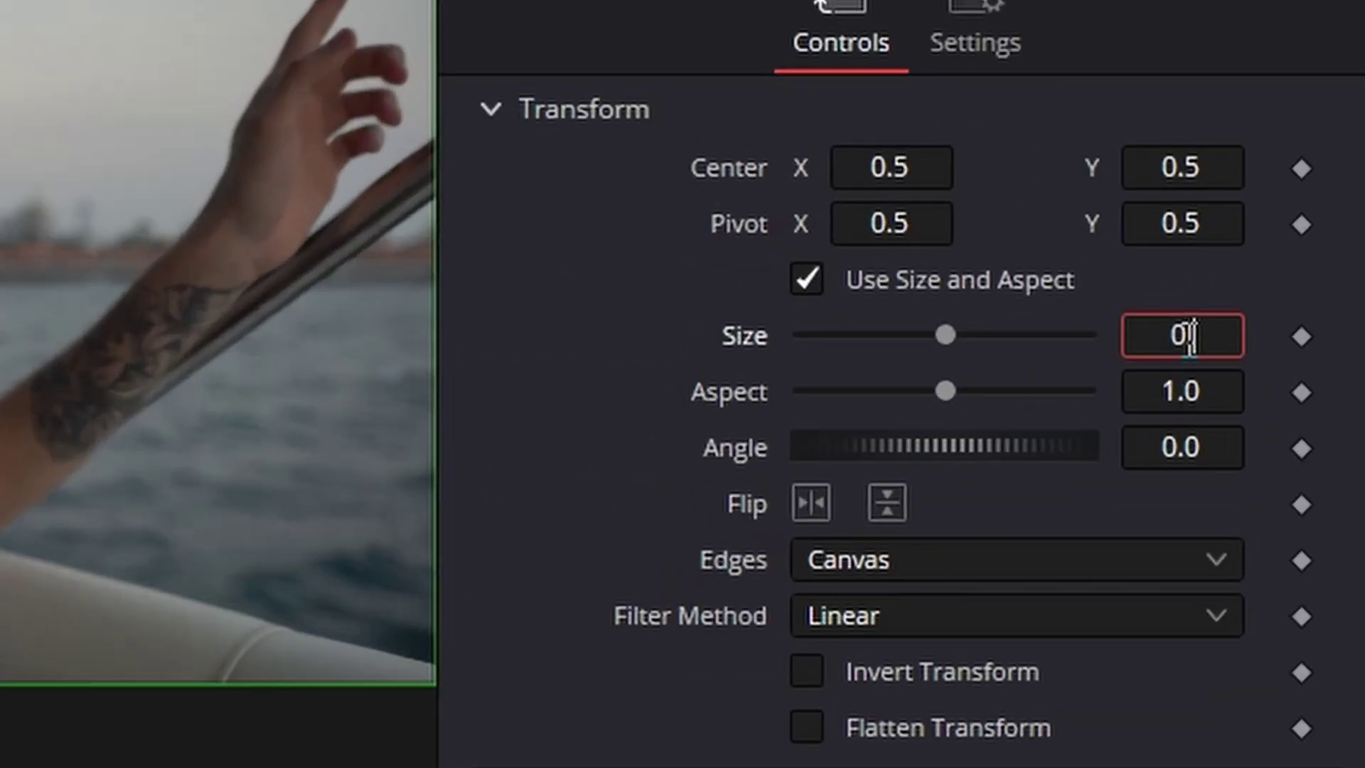
pyautogui.press('Tab')
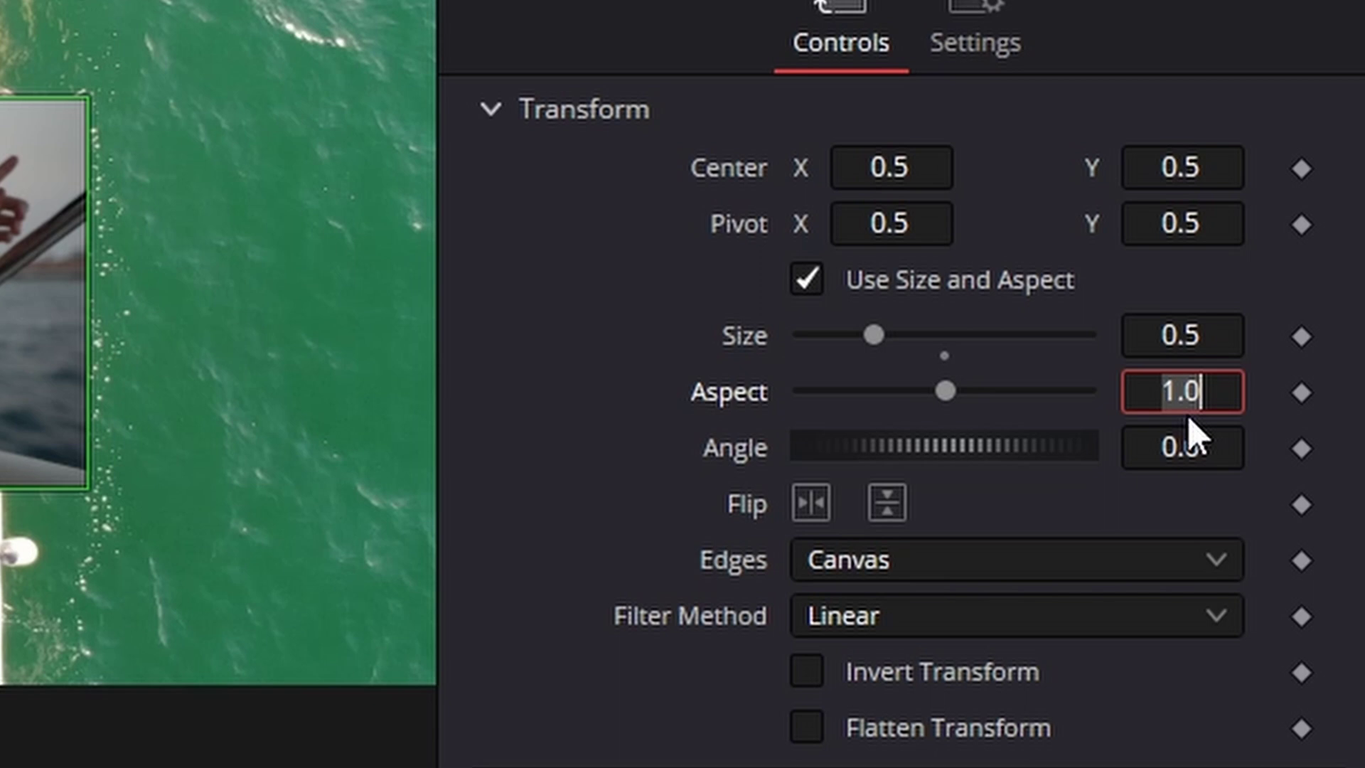
pyautogui.click(1187, 341)
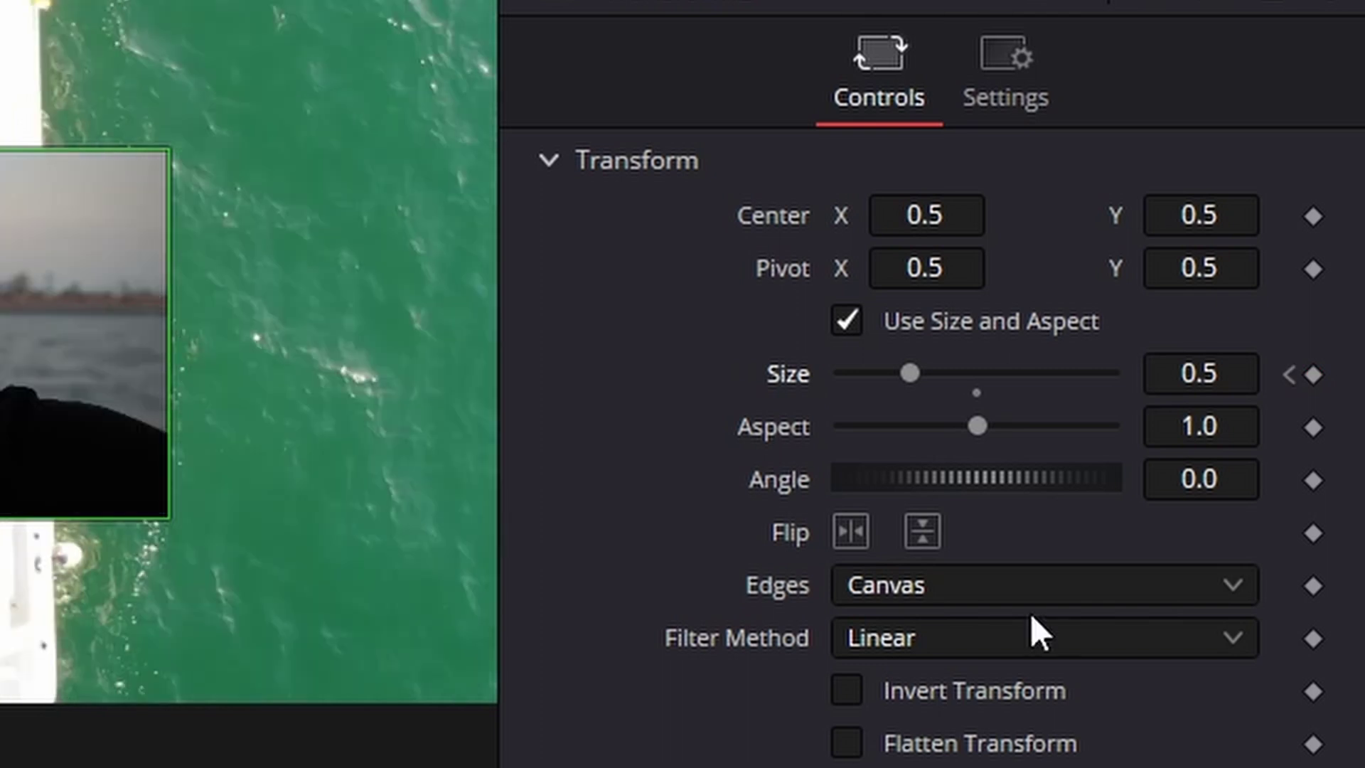
# Set the Size of MediaIn2's Transform node to 1 at frame 47, and check the zoom at frame 38.
pyautogui.click(1209, 374)
pyautogui.write('1')
pyautogui.press('Tab')
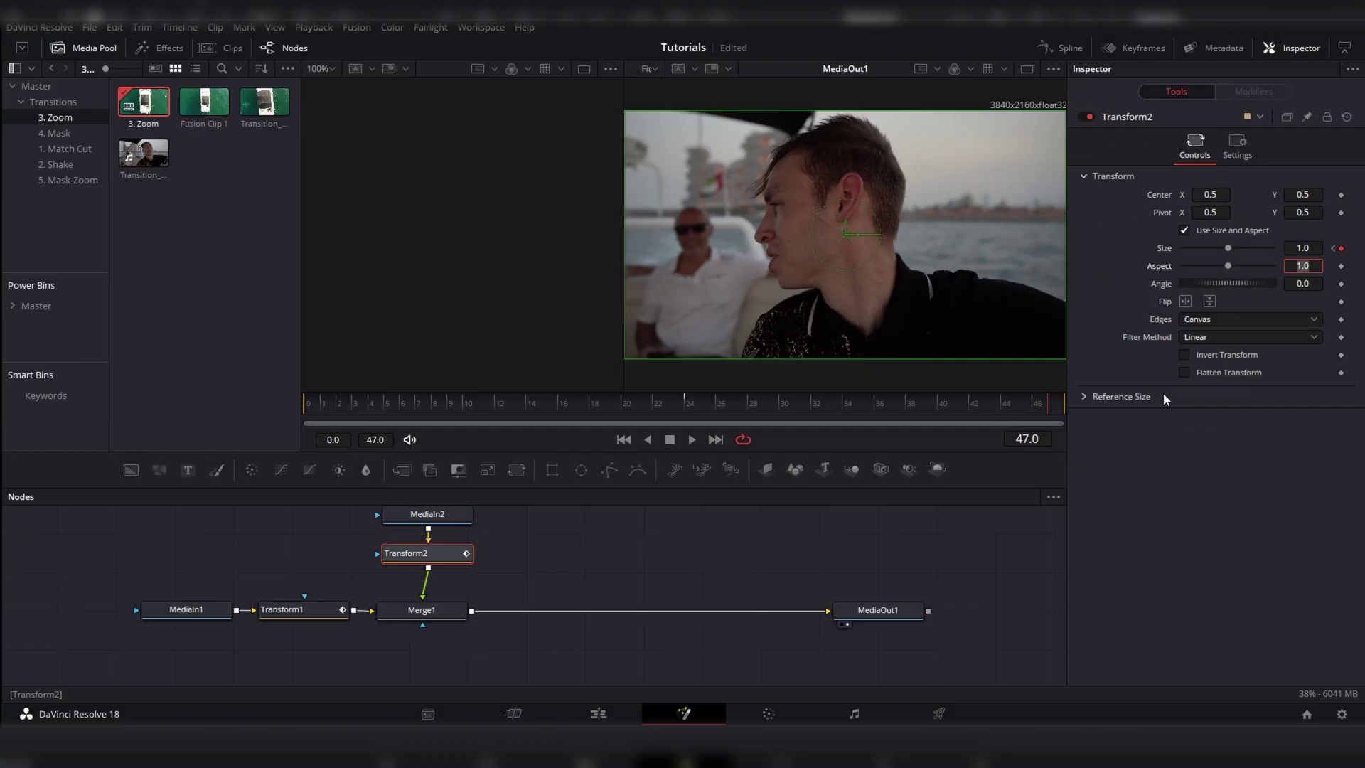
pyautogui.click(917, 400)
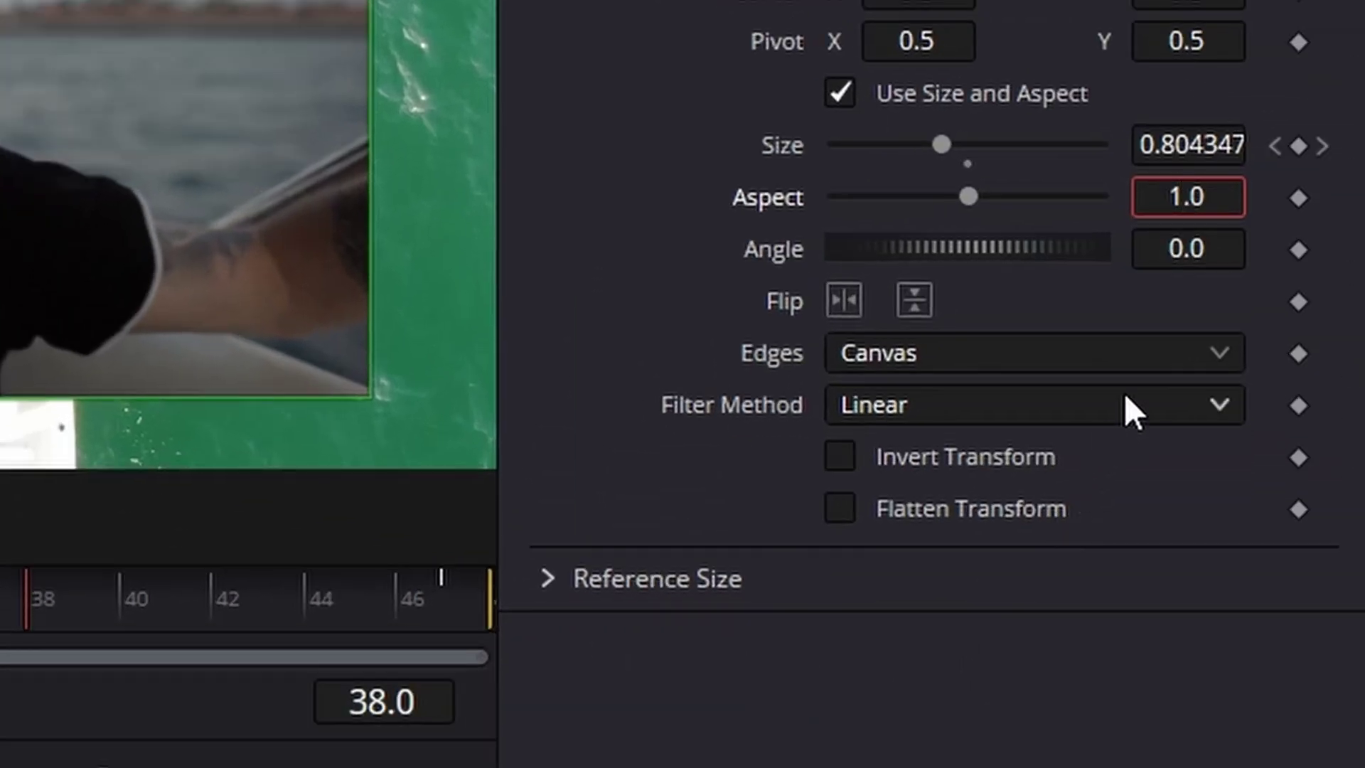
# Set Edges to Mirror on MediaIn2's Transform node and enable Motion Blur on both Transform nodes.
pyautogui.click(1105, 354)
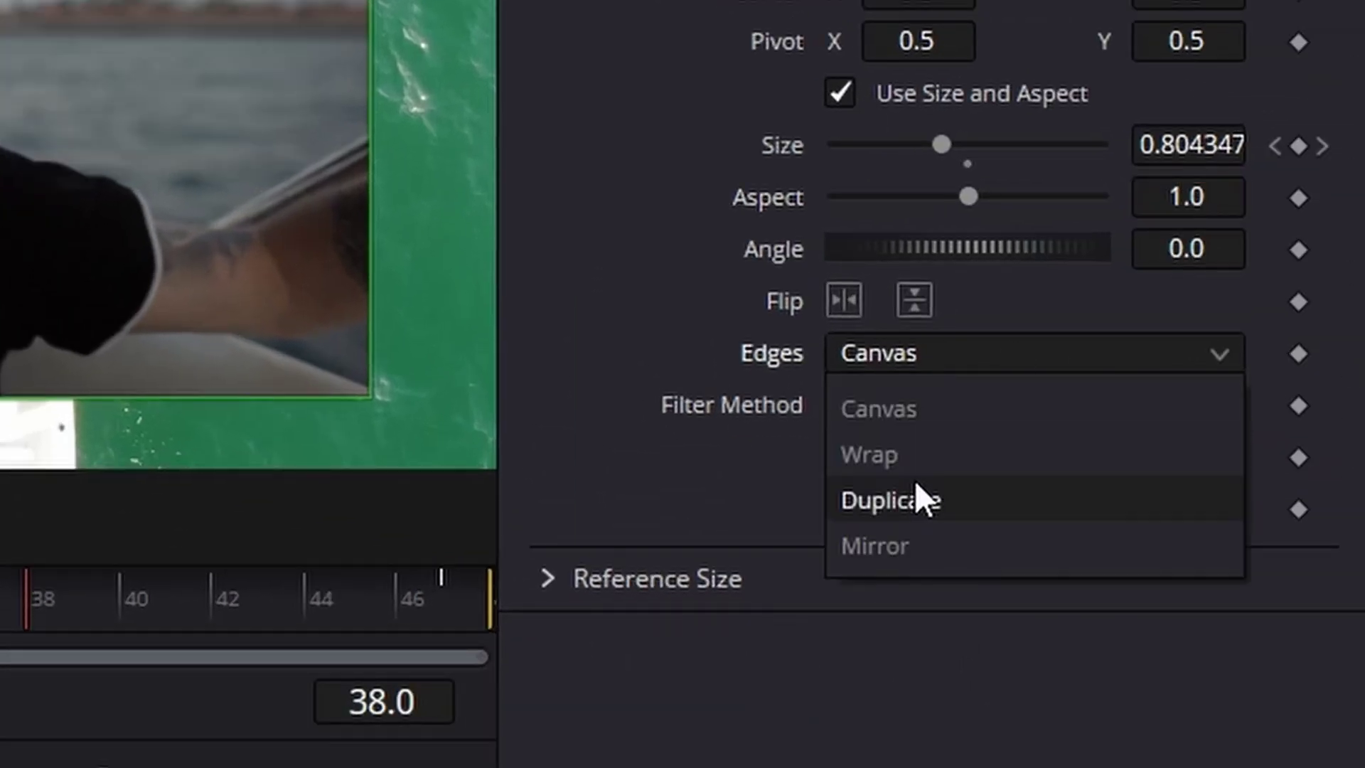
pyautogui.click(933, 543)
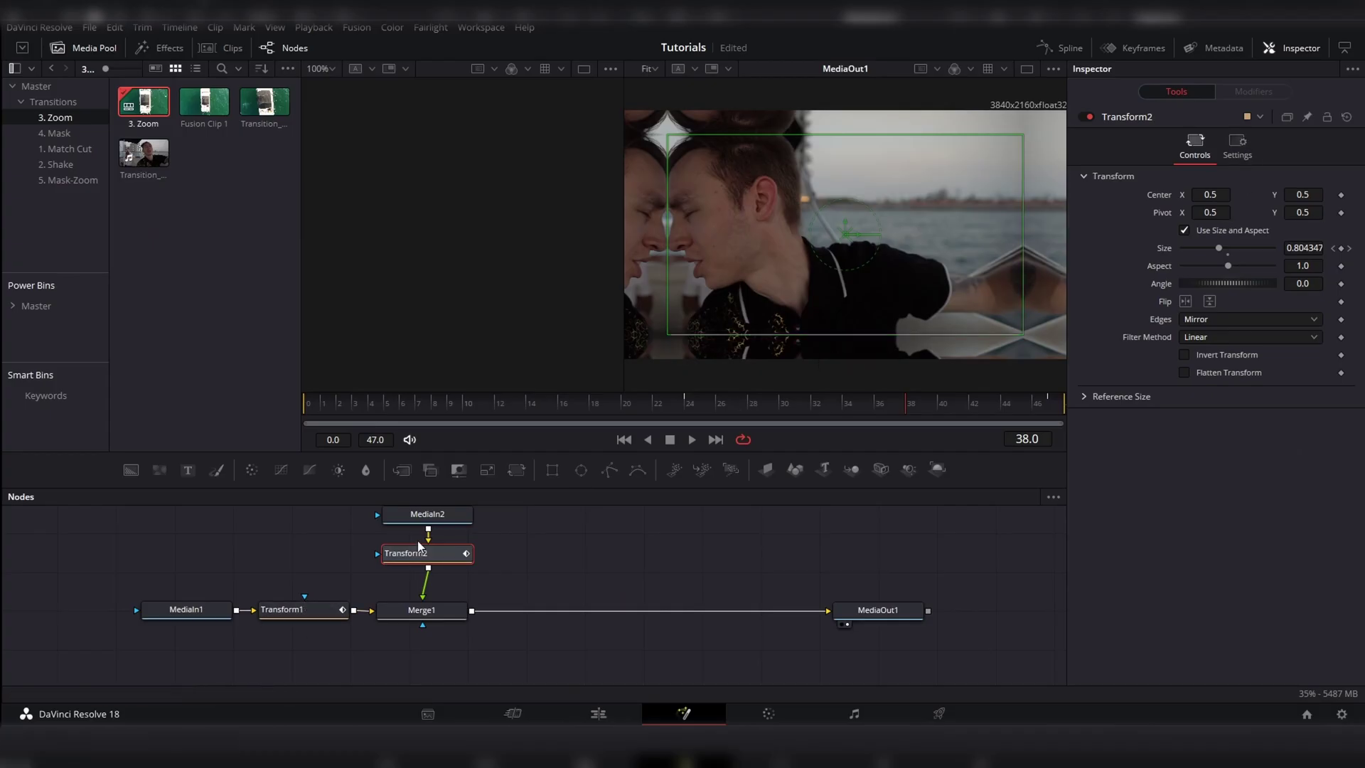
pyautogui.click(1237, 152)
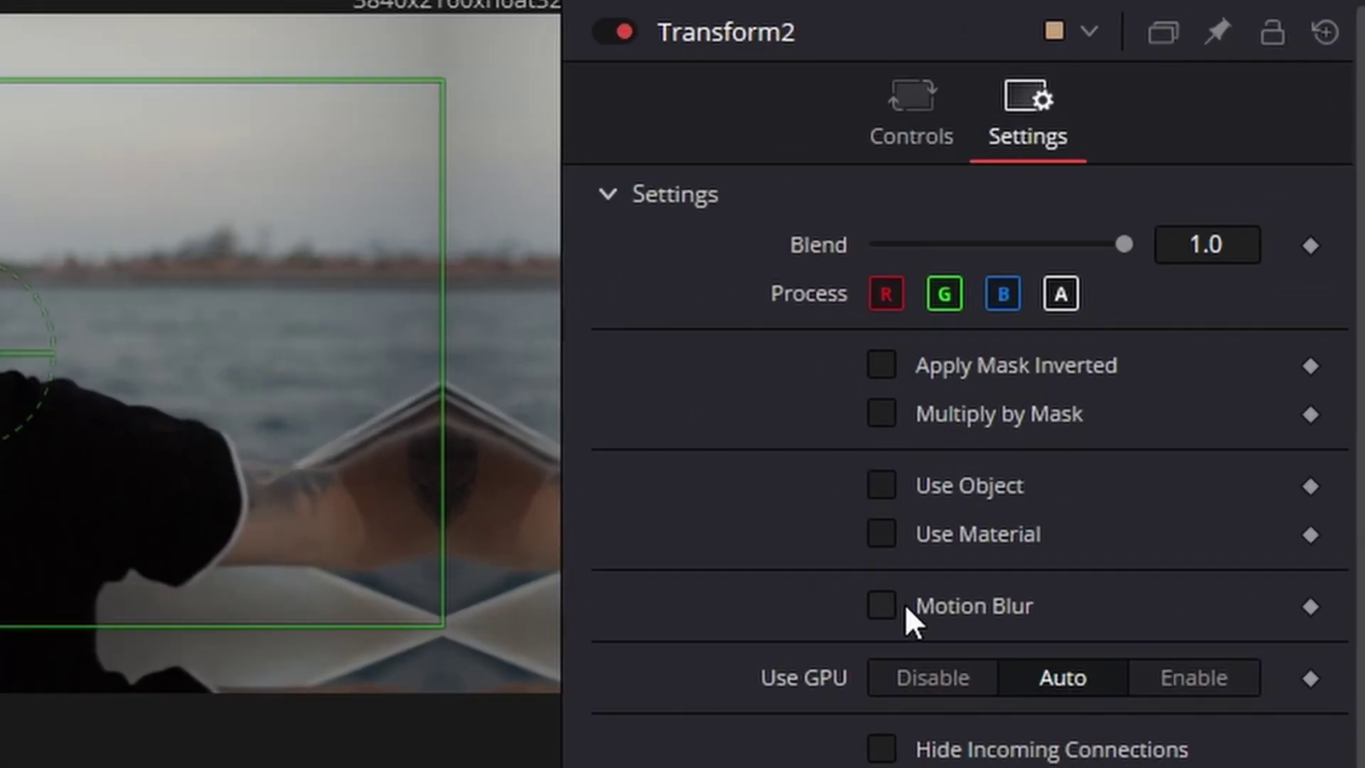
pyautogui.click(892, 604)
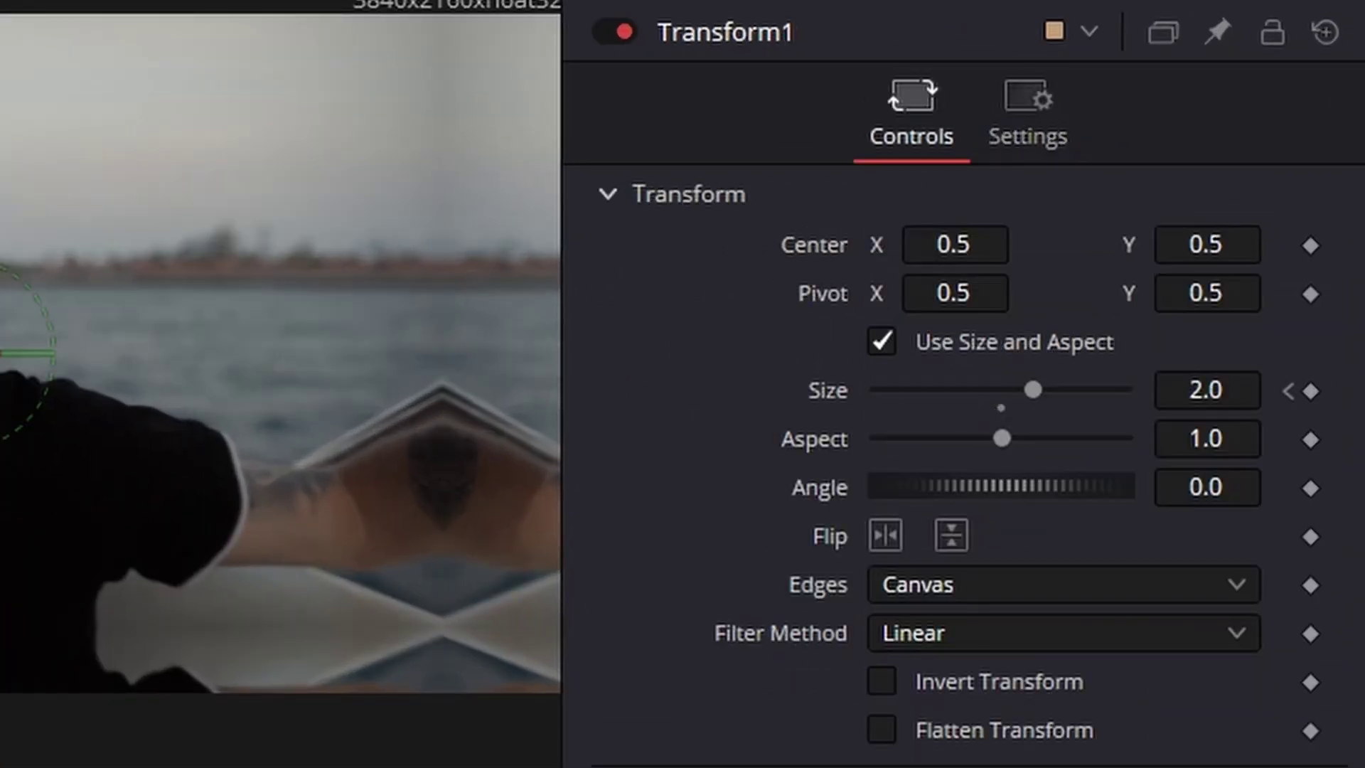
pyautogui.click(1052, 134)
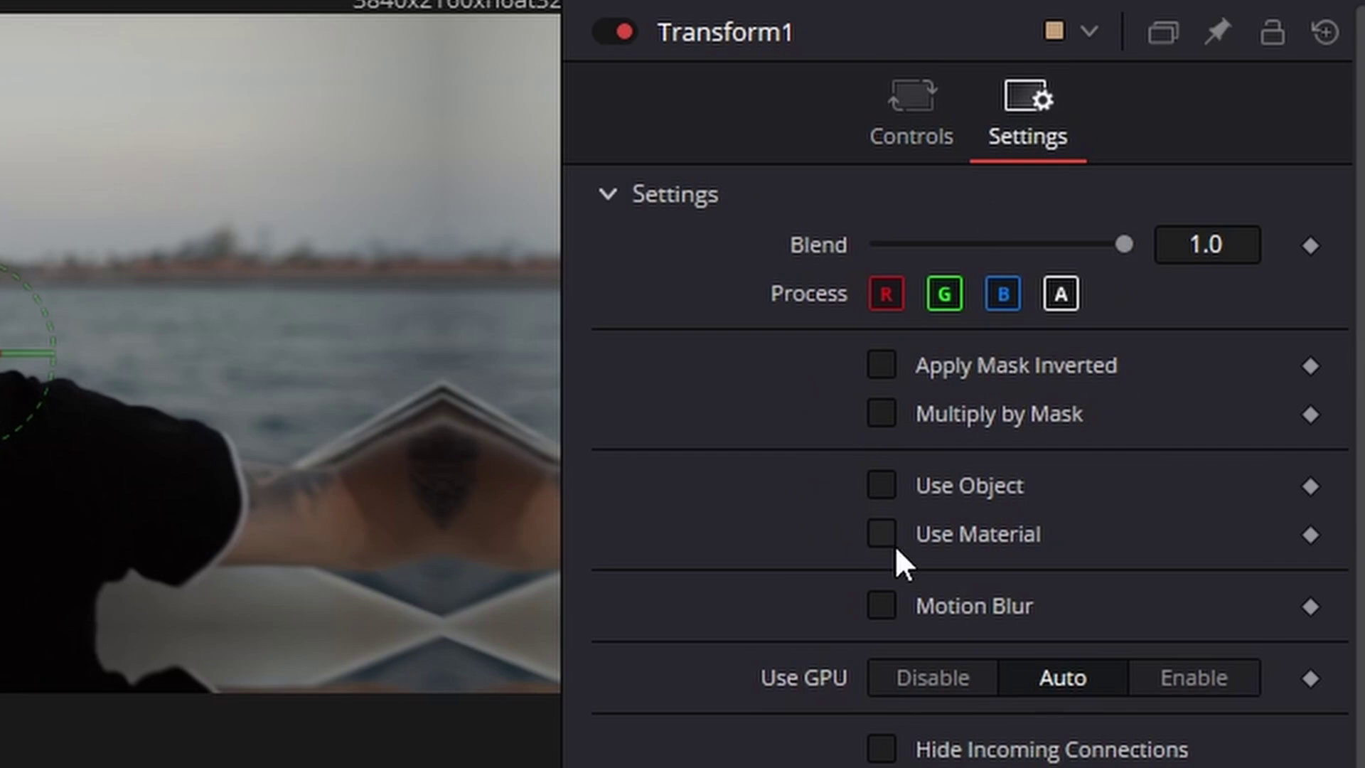
pyautogui.click(947, 605)
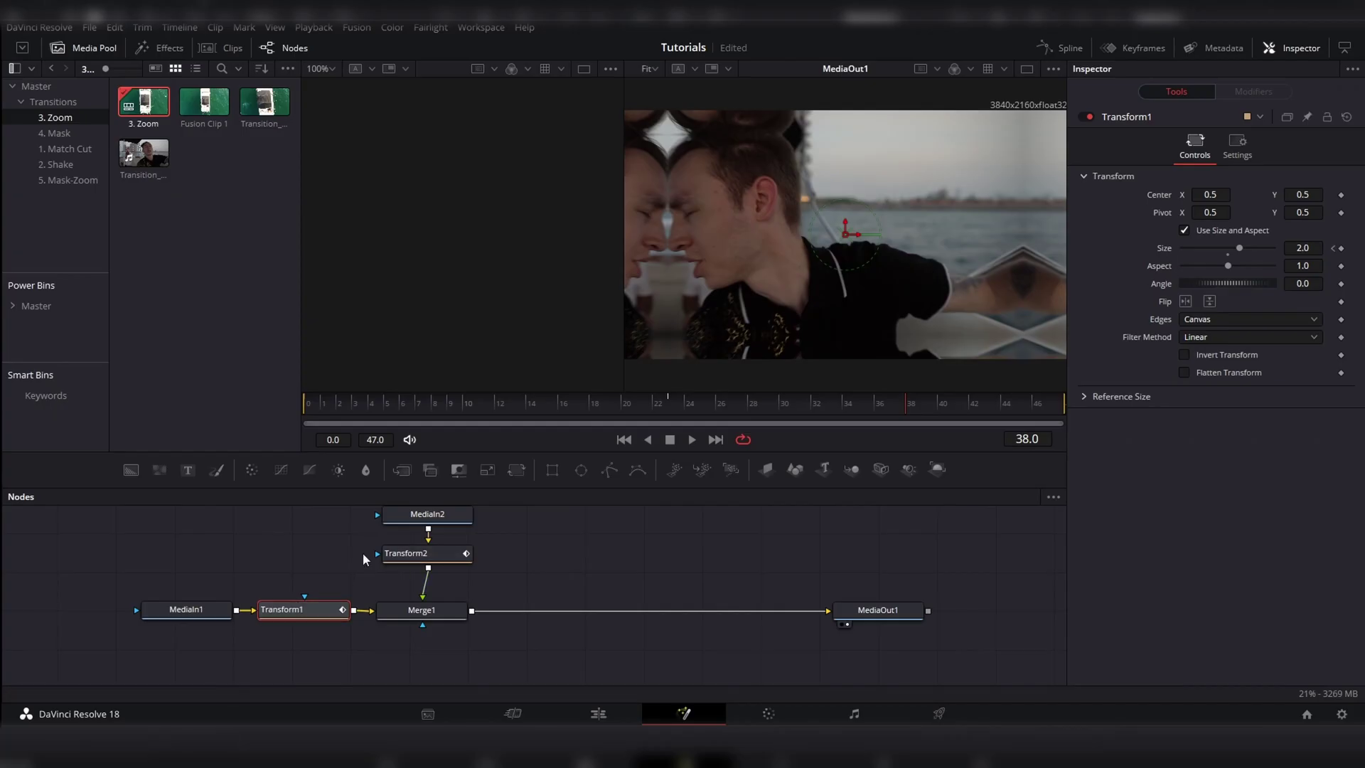
# In the Spline editor, curve Transform1's Size animation so it starts slowly and accelerates steeply into frame 23.
pyautogui.click(298, 404)
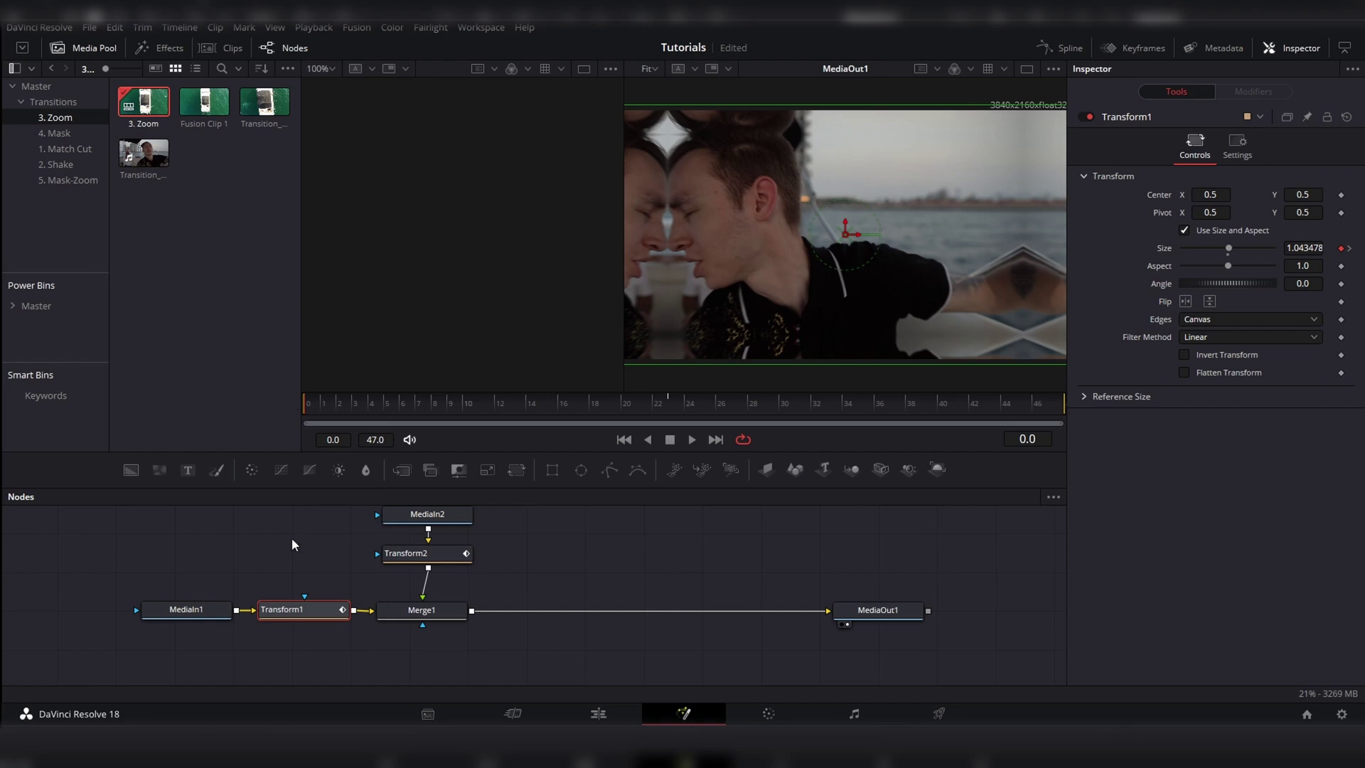
pyautogui.click(421, 610)
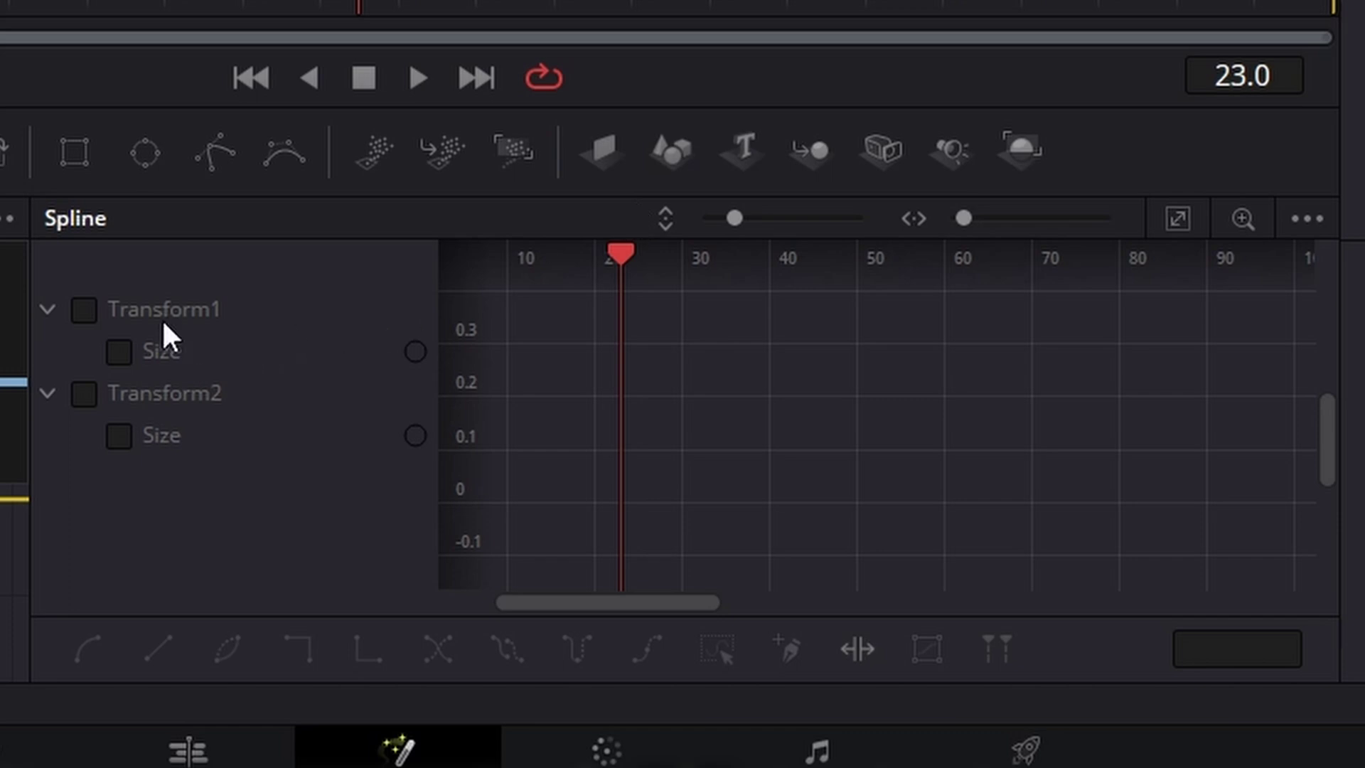
pyautogui.click(84, 310)
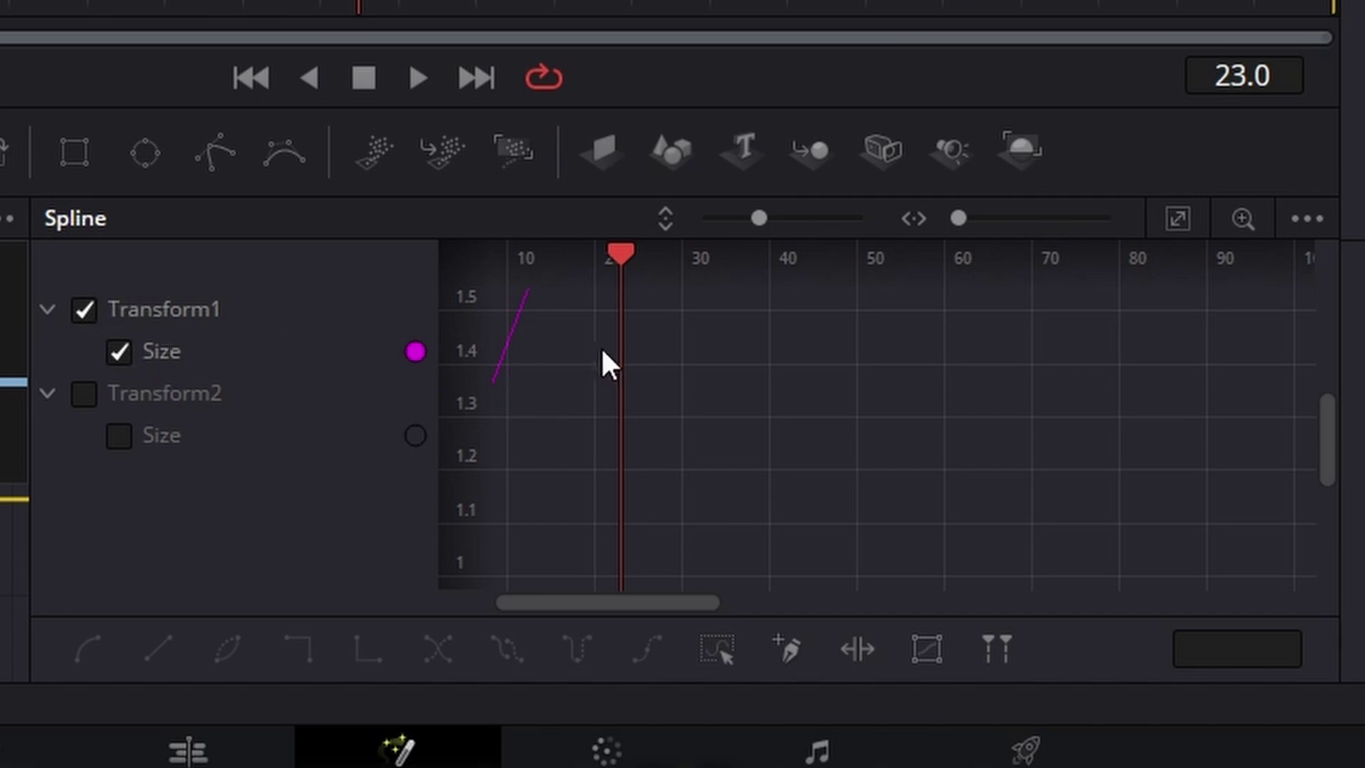
pyautogui.click(1179, 211)
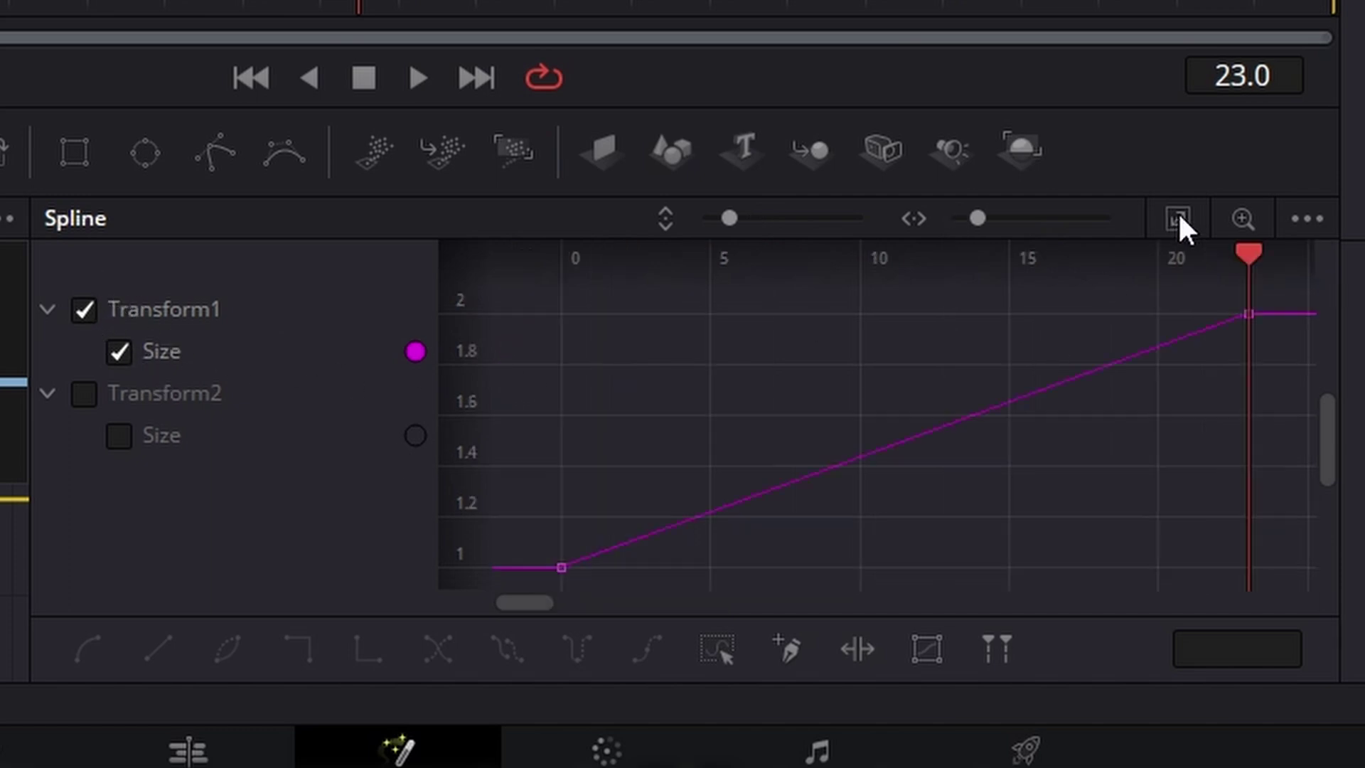
pyautogui.moveTo(1249, 314); pyautogui.dragTo(1248, 546)
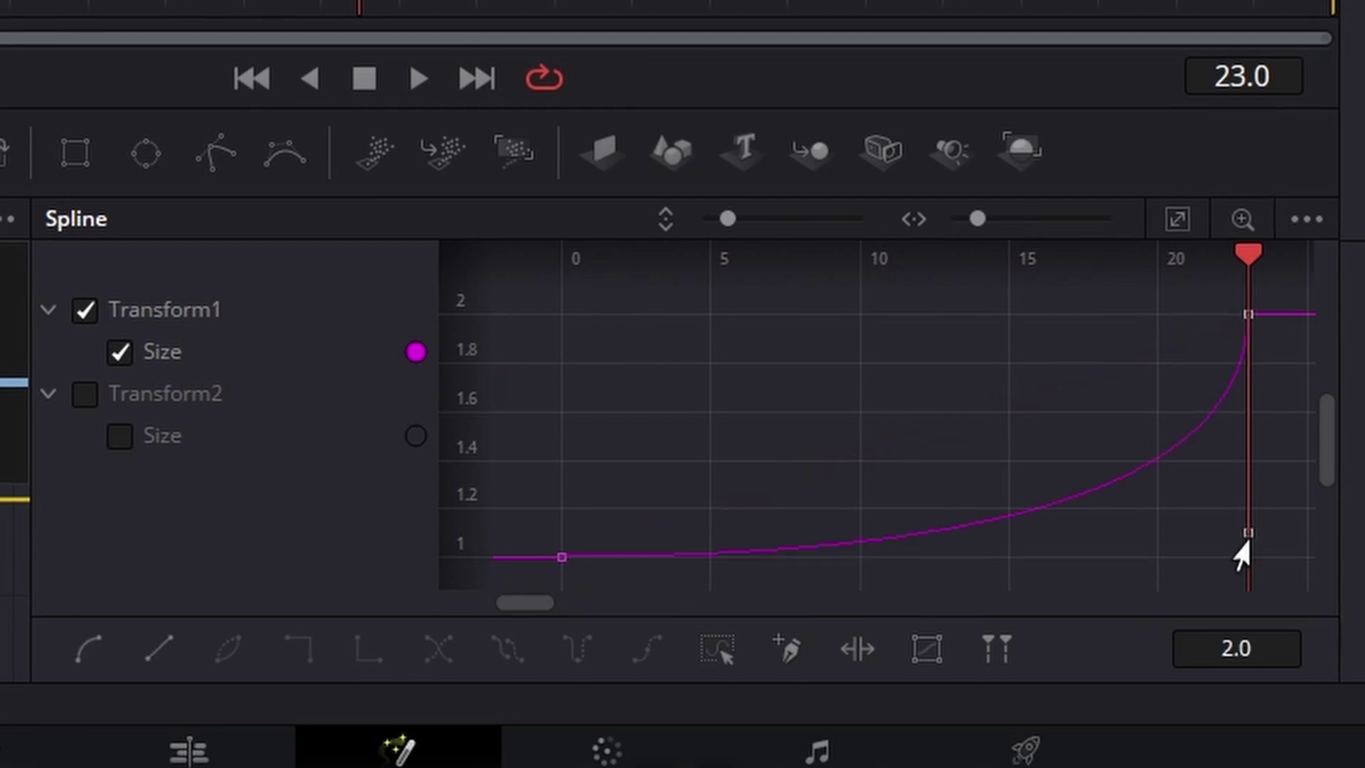
pyautogui.click(561, 557)
pyautogui.click(616, 510)
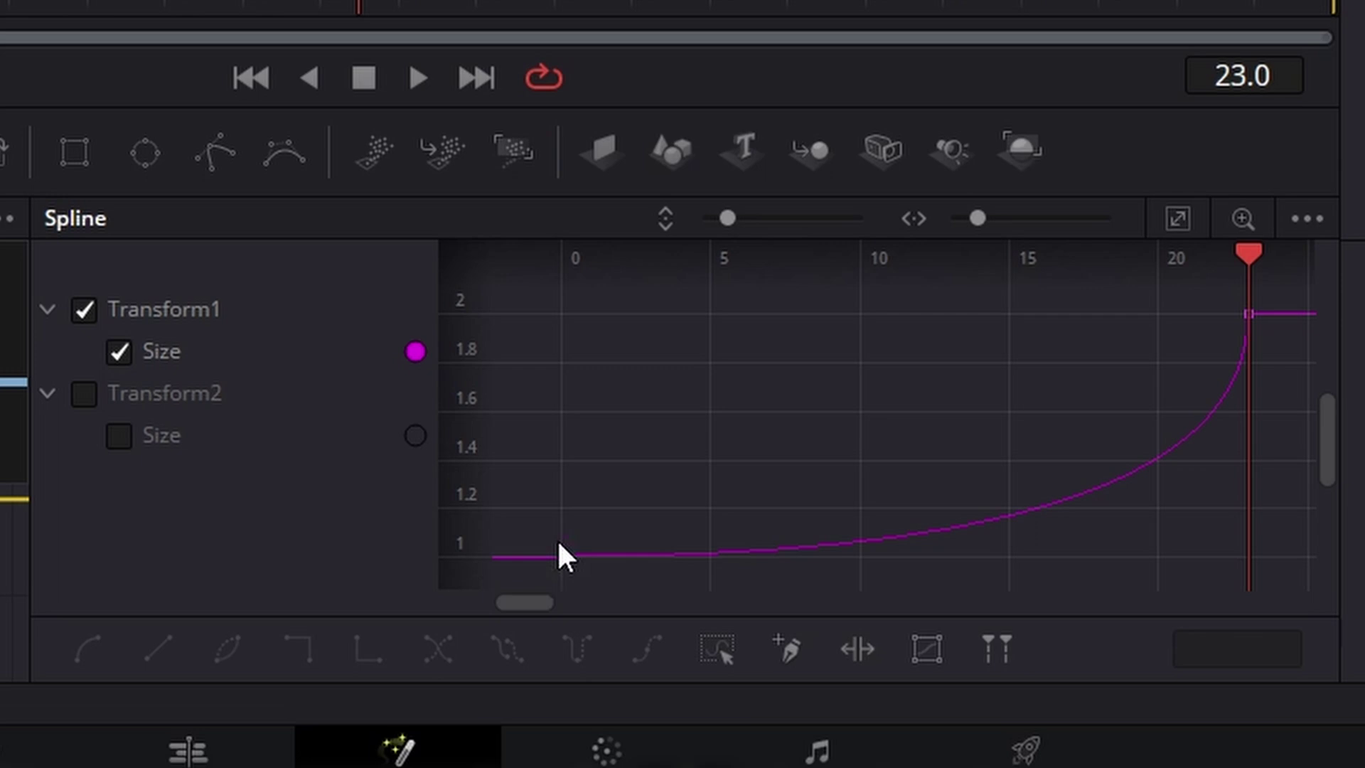
pyautogui.click(615, 557)
# Curve Transform2's Size animation so it starts steeply at frame 24 and eases out, and return to the Edit page.
pyautogui.click(84, 307)
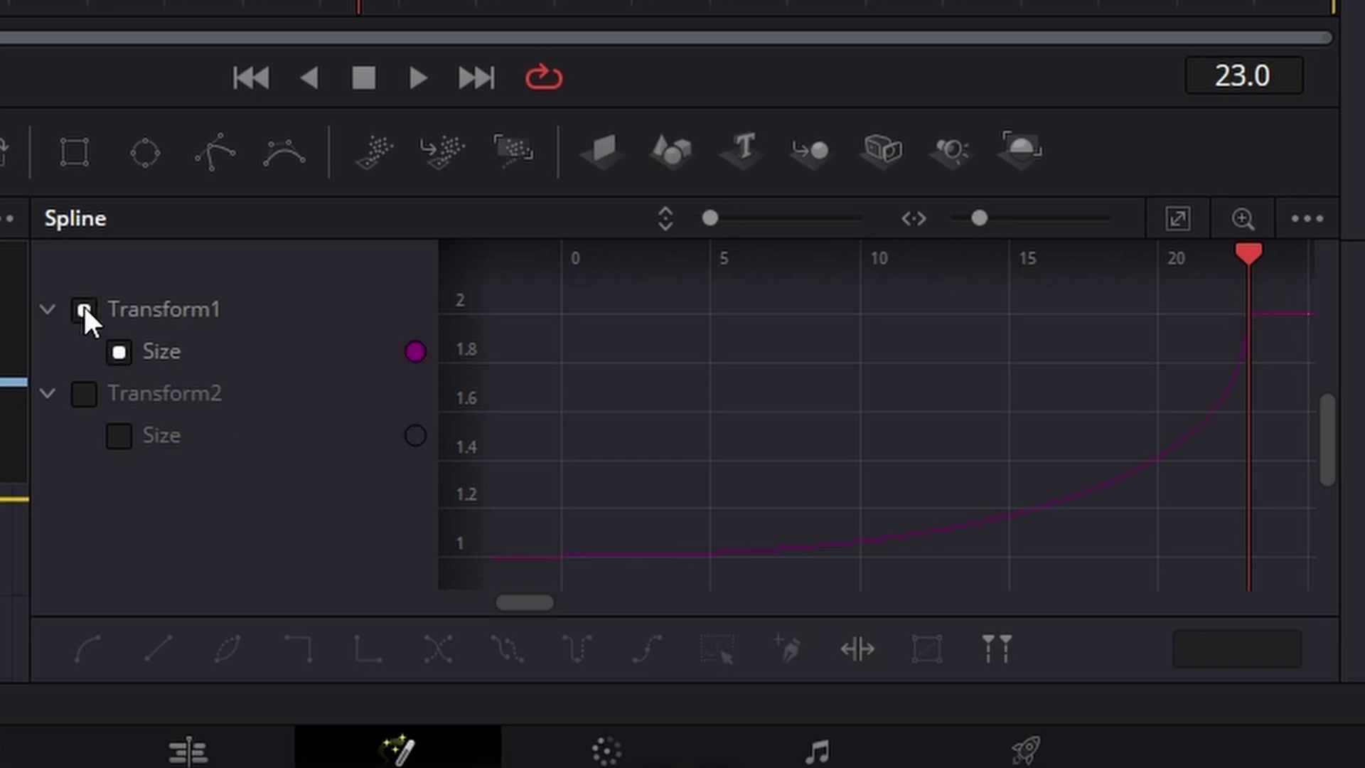
pyautogui.click(84, 394)
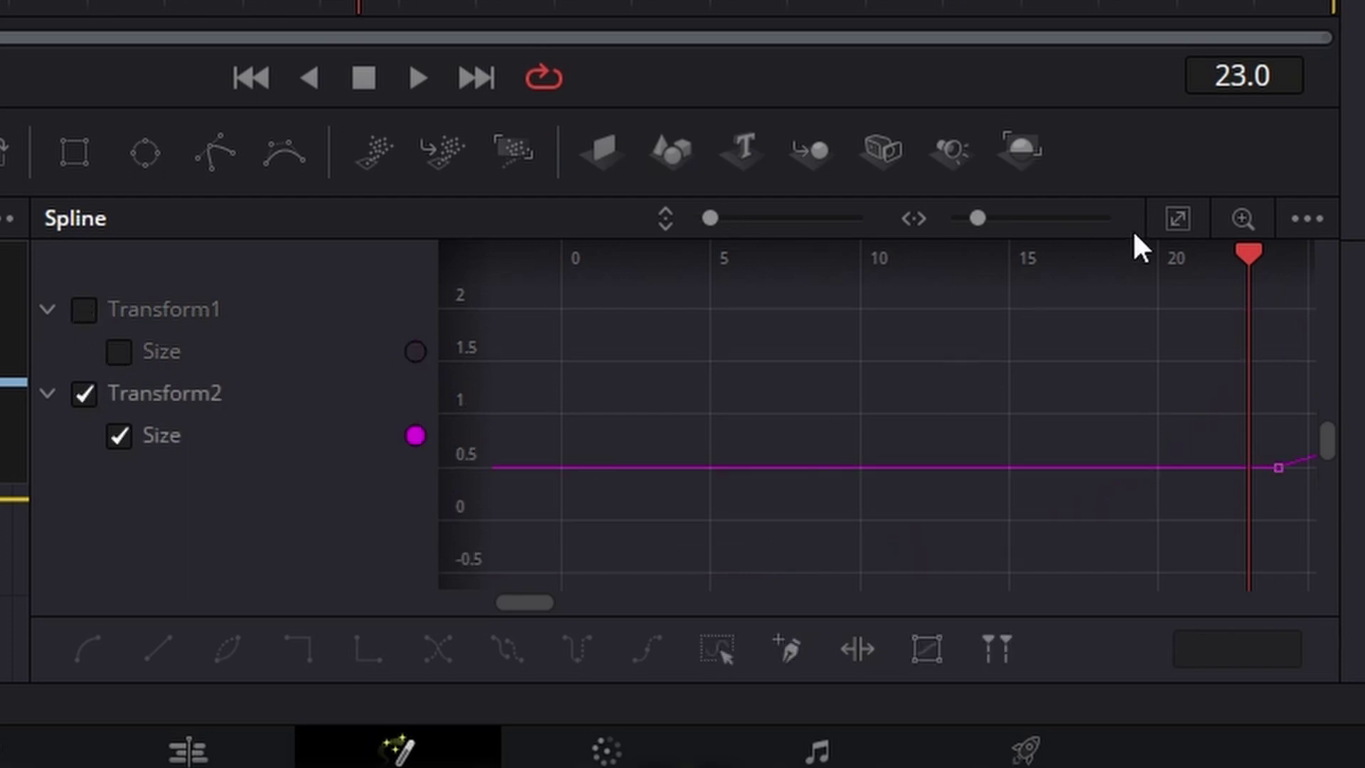
pyautogui.click(1176, 217)
pyautogui.click(563, 567)
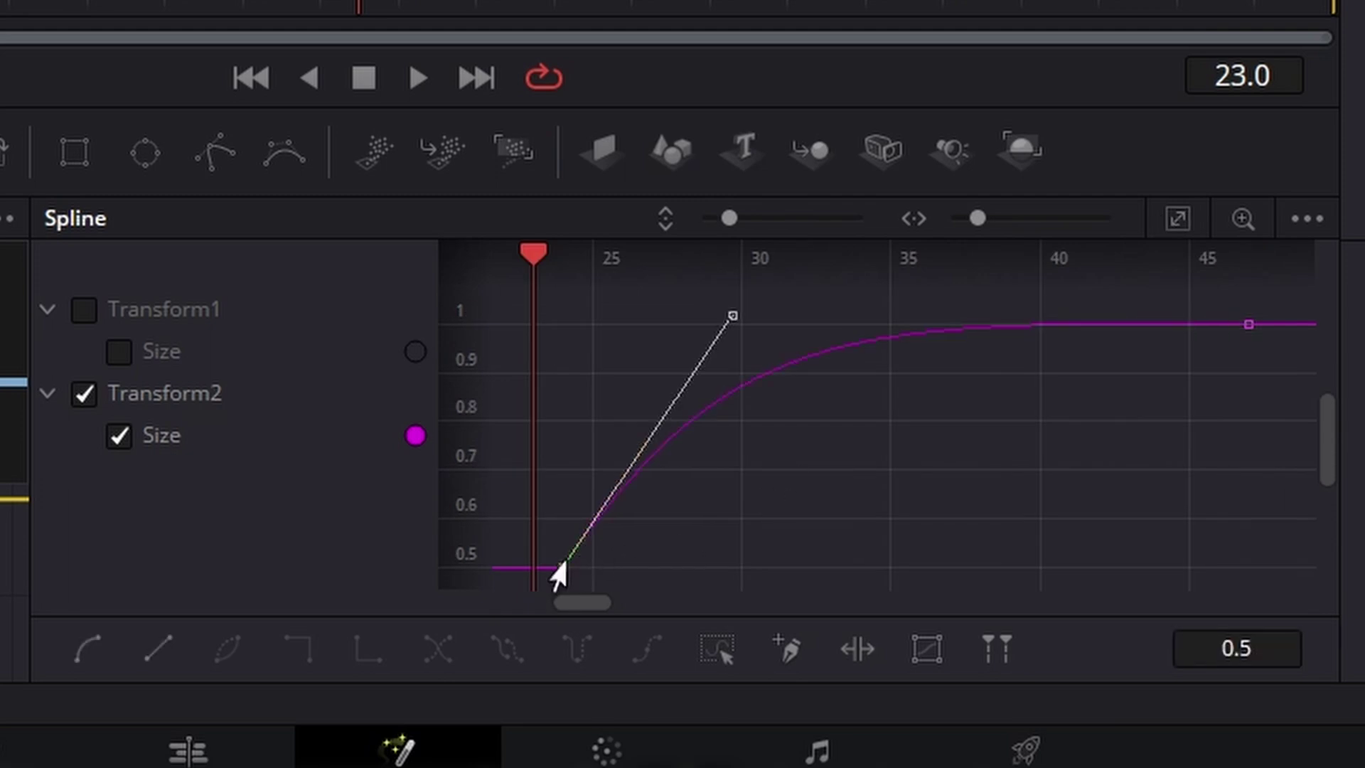
pyautogui.moveTo(732, 315); pyautogui.dragTo(573, 312)
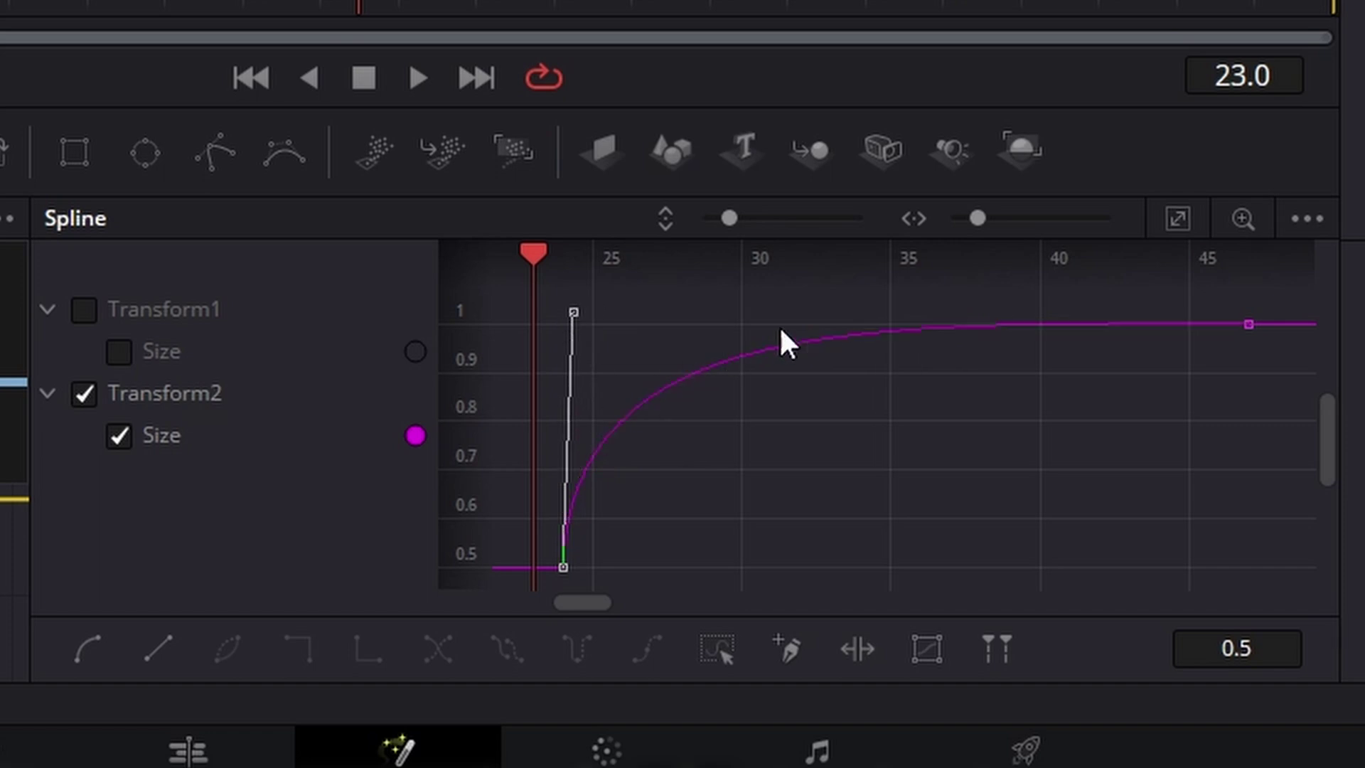
pyautogui.click(188, 751)
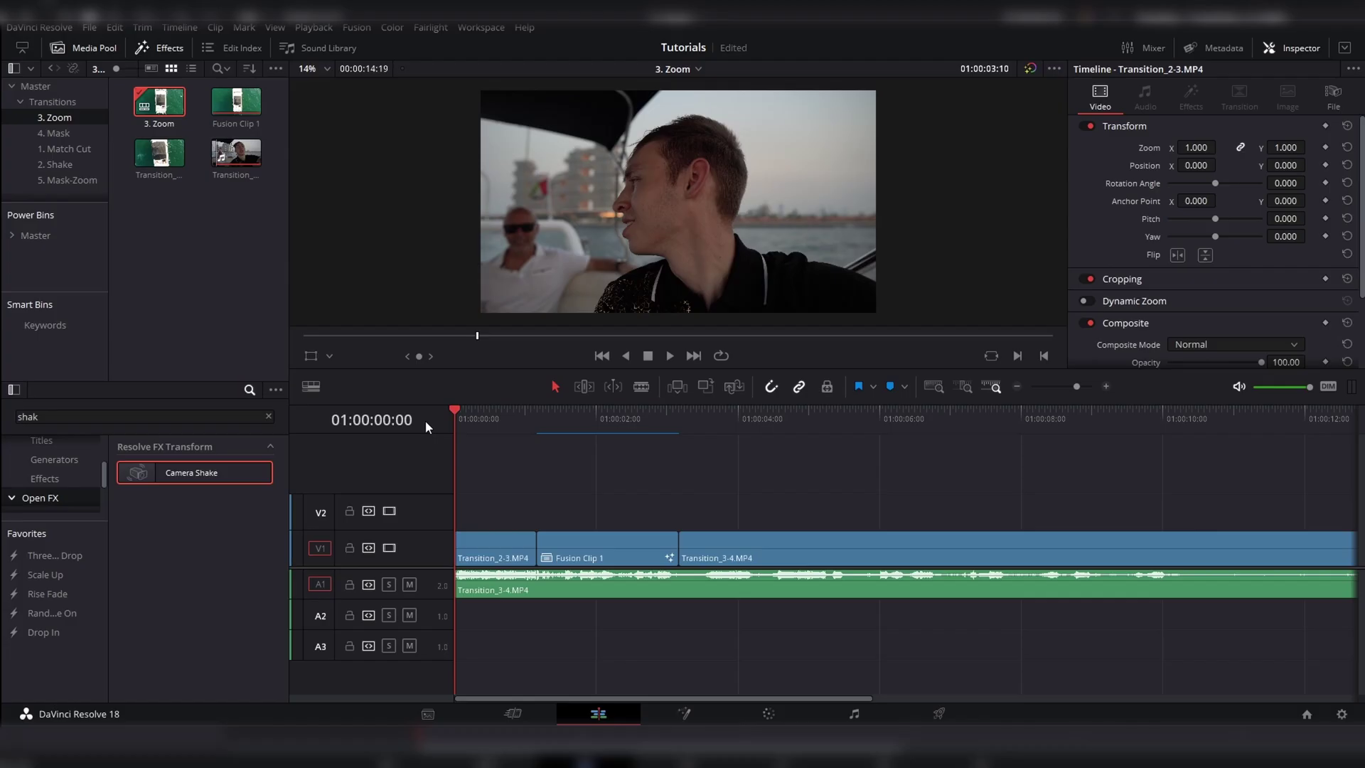
pyautogui.hotkey('shift', 'z')
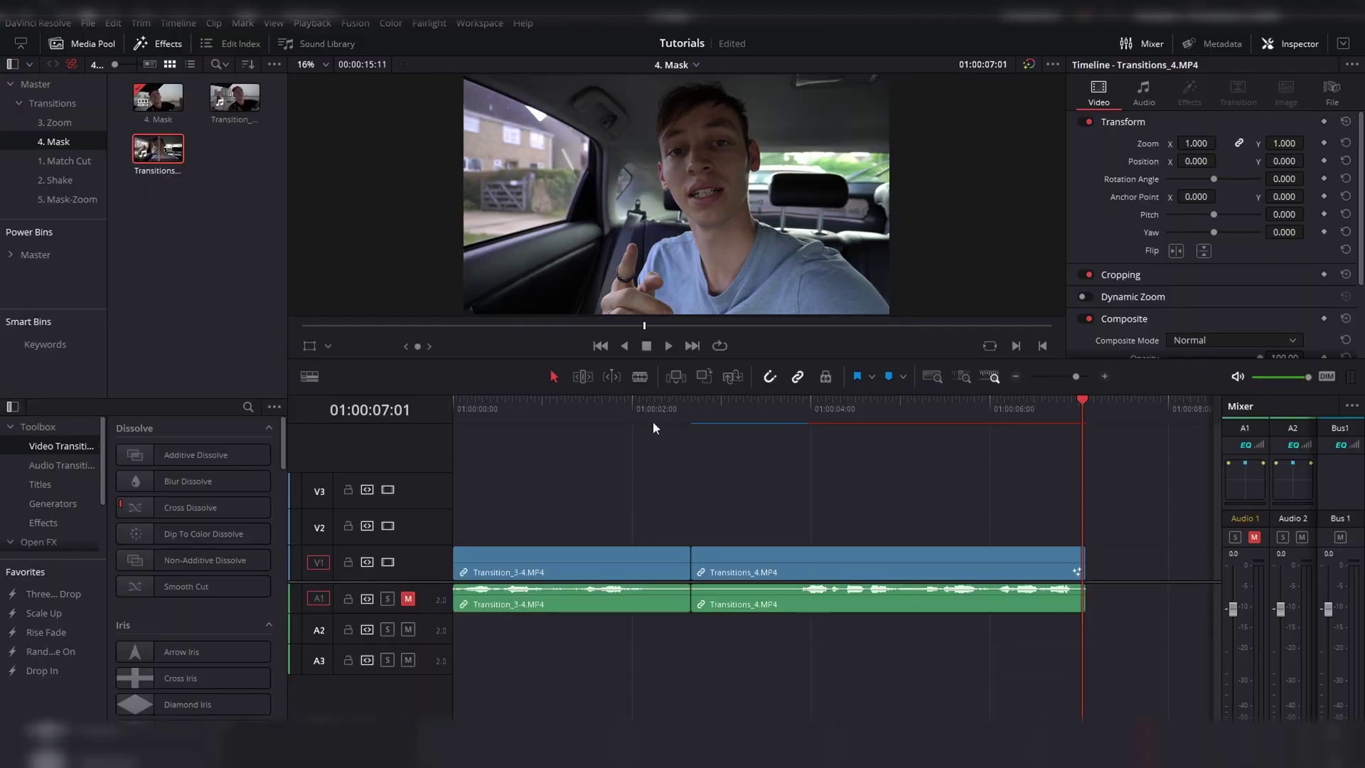
# In the 4. Mask timeline, move the Transitions_4.MP4 clip up to V2, overlapping the first clip from 01:00:02:06.
pyautogui.click(653, 413)
pyautogui.moveTo(714, 558); pyautogui.dragTo(685, 534)
pyautogui.hotkey('ctrl', '=')
pyautogui.scroll(3, 685, 534)
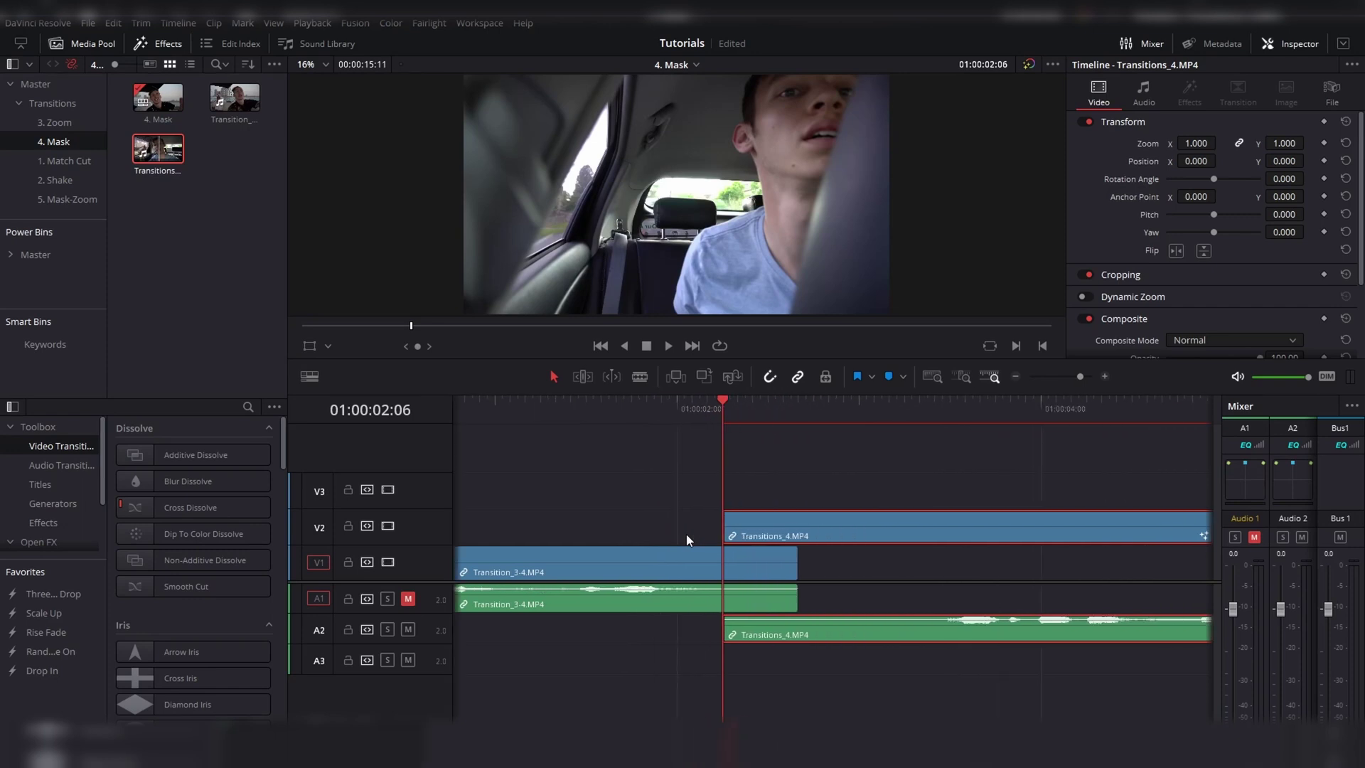
# Shift the Transitions_4.MP4 clip on V2 earlier so it starts at 01:00:02:03.
pyautogui.click(728, 565)
pyautogui.hscroll(2, 765, 566)
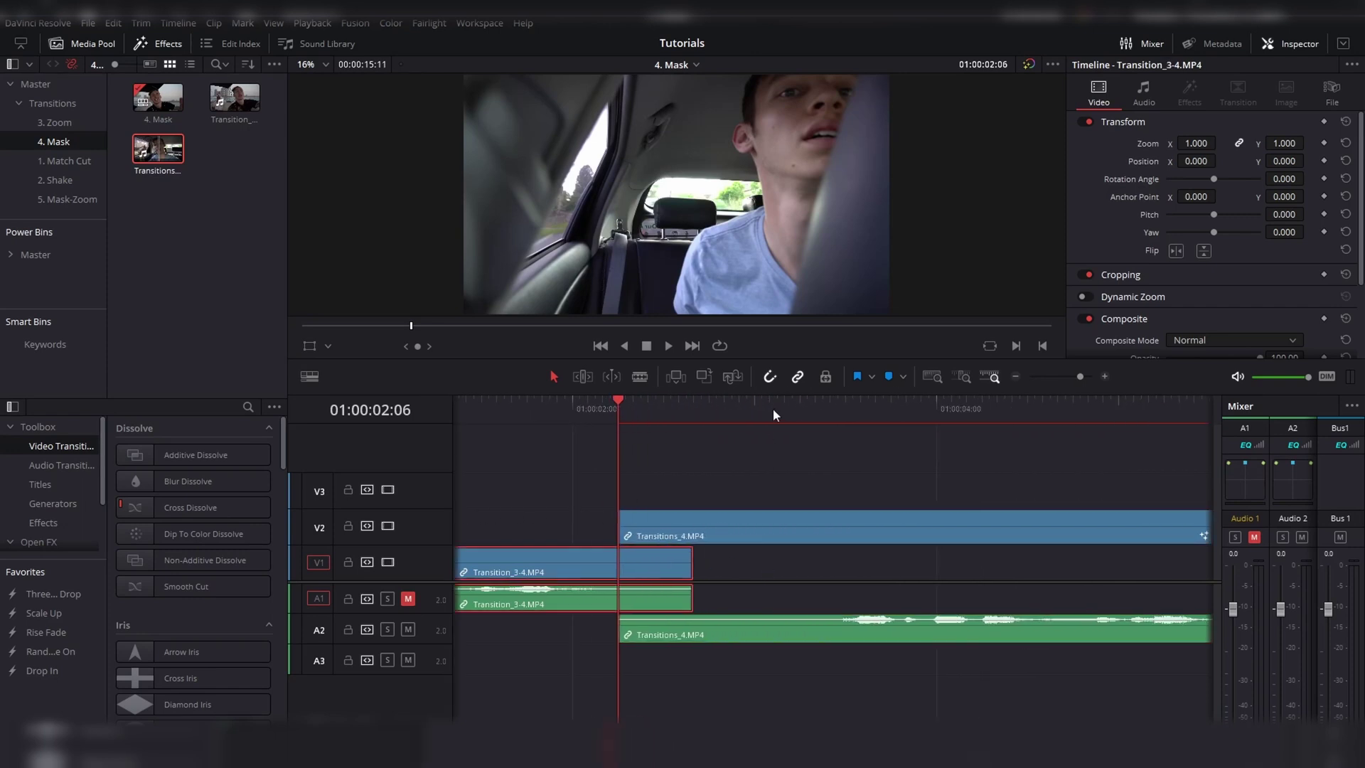
pyautogui.click(691, 403)
pyautogui.click(718, 480)
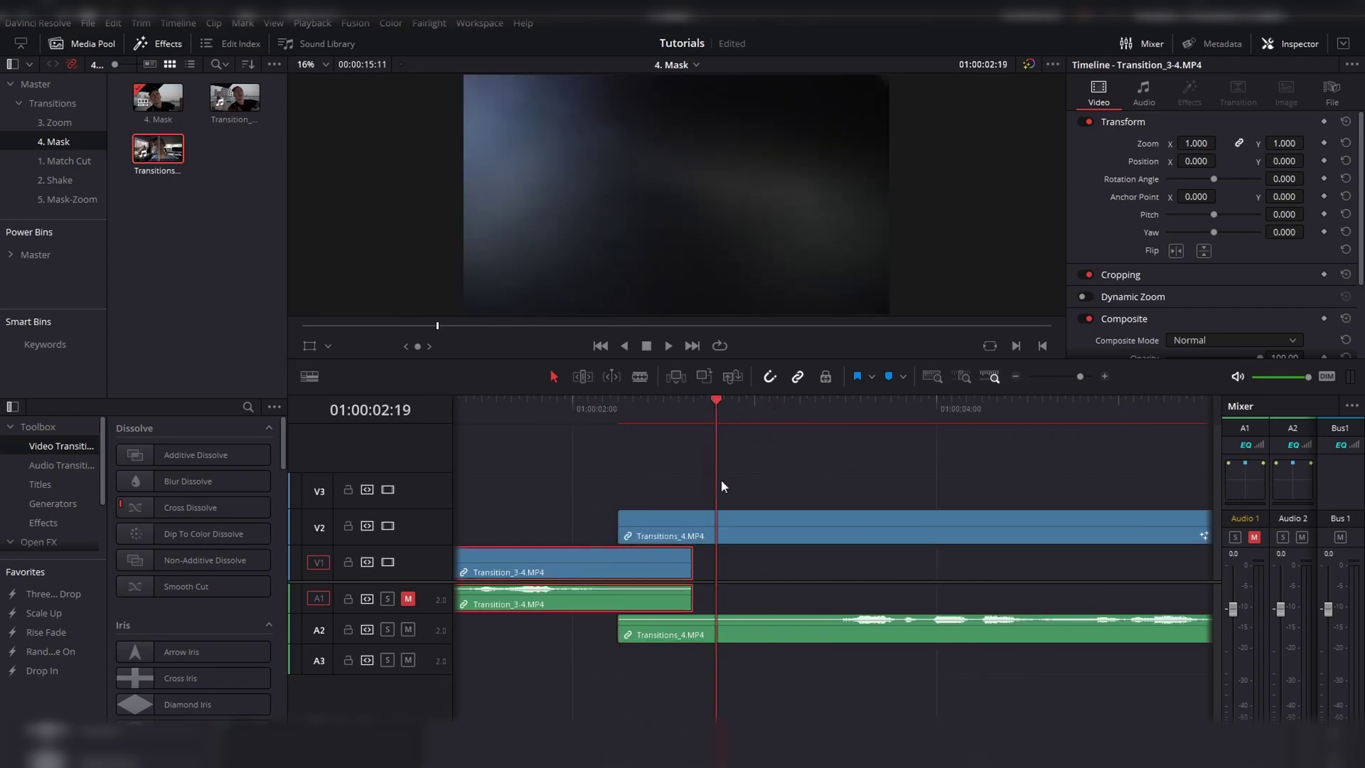
pyautogui.click(622, 410)
pyautogui.press('Left')
pyautogui.press('Left')
pyautogui.press('Left')
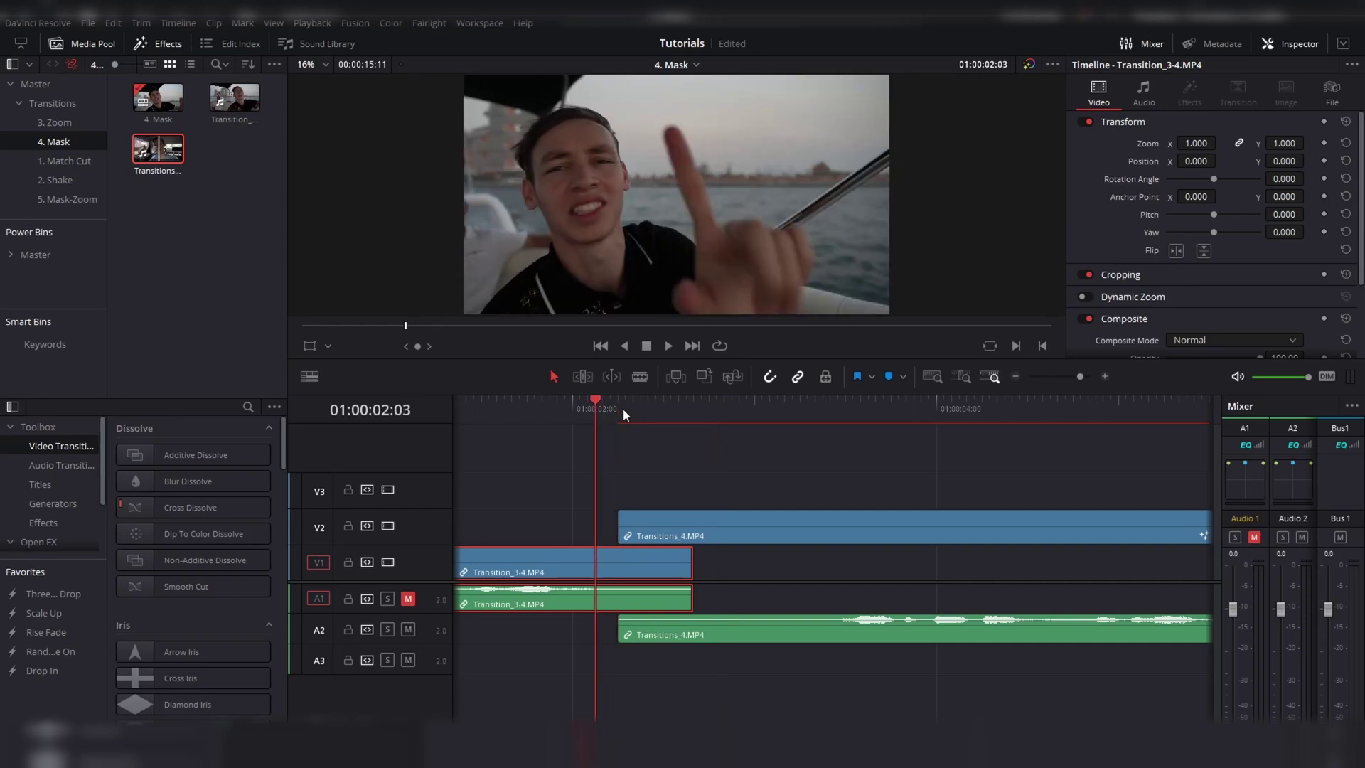
pyautogui.moveTo(660, 522); pyautogui.dragTo(644, 525)
# Step frame by frame through the overlap of the two clips up to 01:00:02:16.
pyautogui.press('Right')
pyautogui.press('Right')
pyautogui.press('Right')
pyautogui.press('Right')
pyautogui.press('Right')
pyautogui.press('Right')
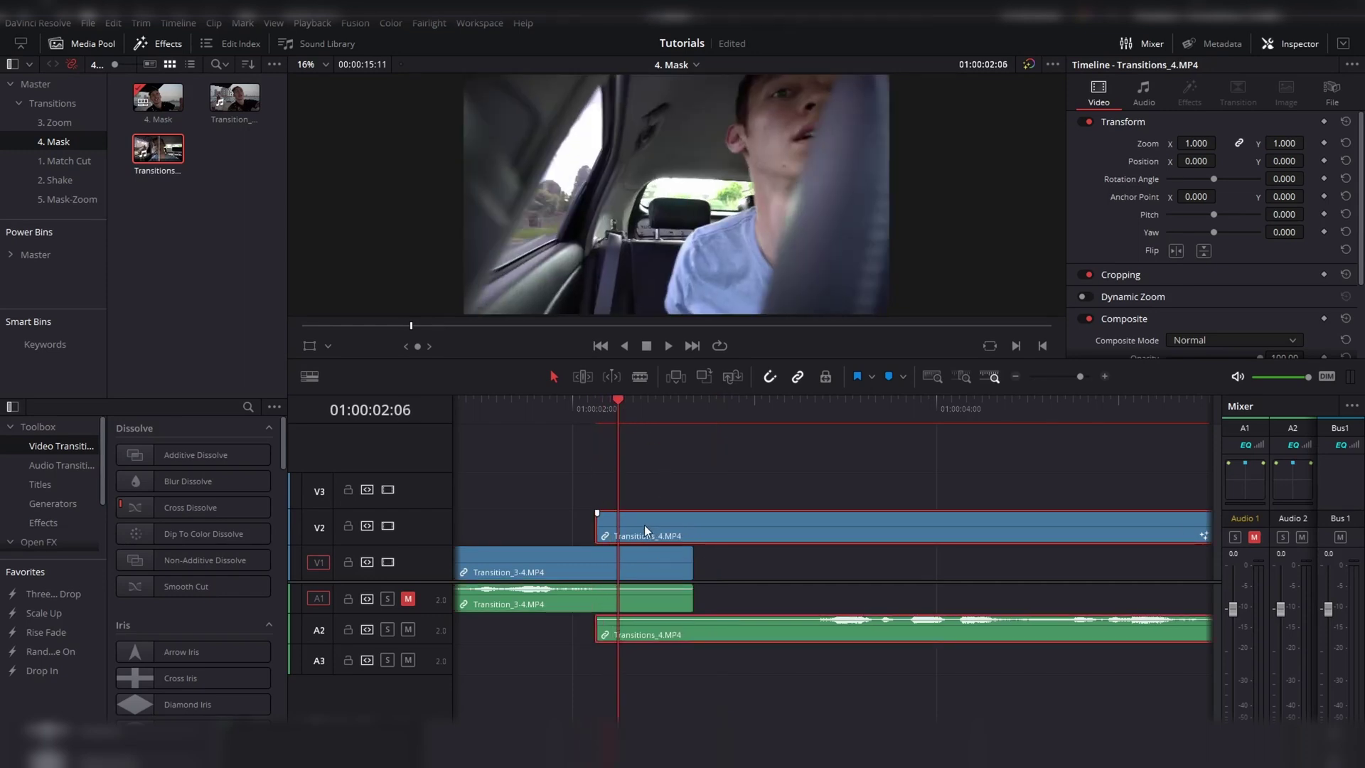
pyautogui.press('Right')
pyautogui.press('Right')
pyautogui.press('Right')
pyautogui.press('Right')
pyautogui.press('Right')
pyautogui.press('Right')
pyautogui.press('Right')
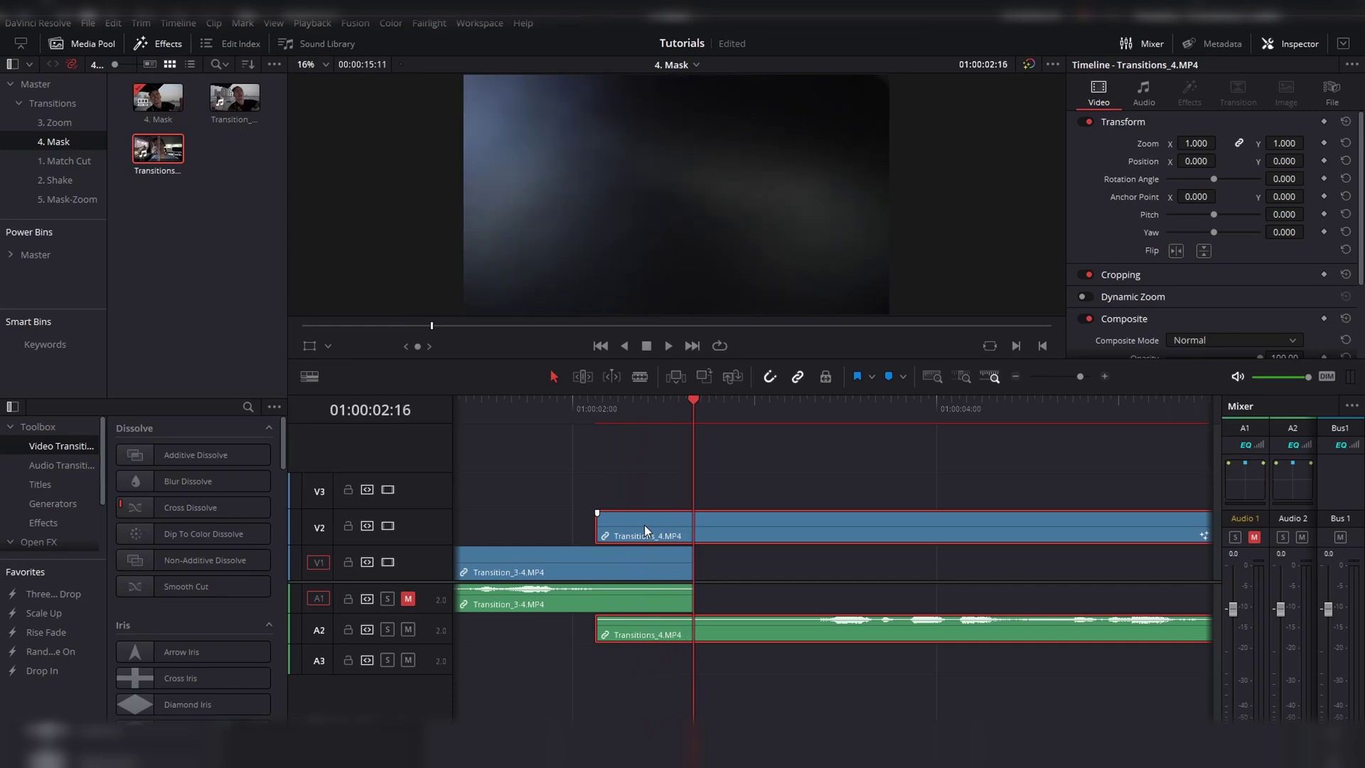
# Temporarily disable track V2 to examine the first clip frame by frame from 01:00:02:03, and re-enable the track.
pyautogui.click(600, 421)
pyautogui.click(388, 526)
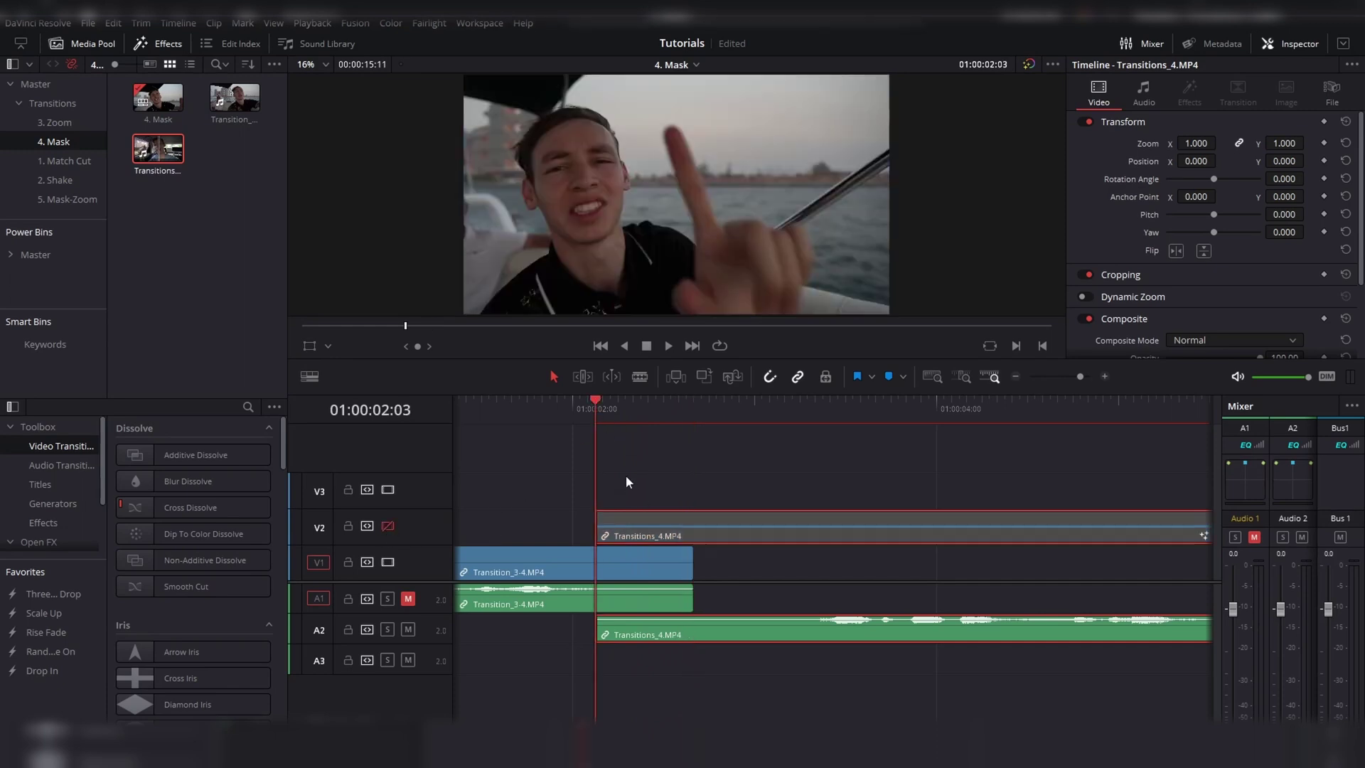
pyautogui.press('Right')
pyautogui.press('Right')
pyautogui.press('Right')
pyautogui.press('Right')
pyautogui.press('Right')
pyautogui.press('Right')
pyautogui.press('Right')
pyautogui.press('Right')
pyautogui.press('Right')
pyautogui.press('Right')
pyautogui.press('Right')
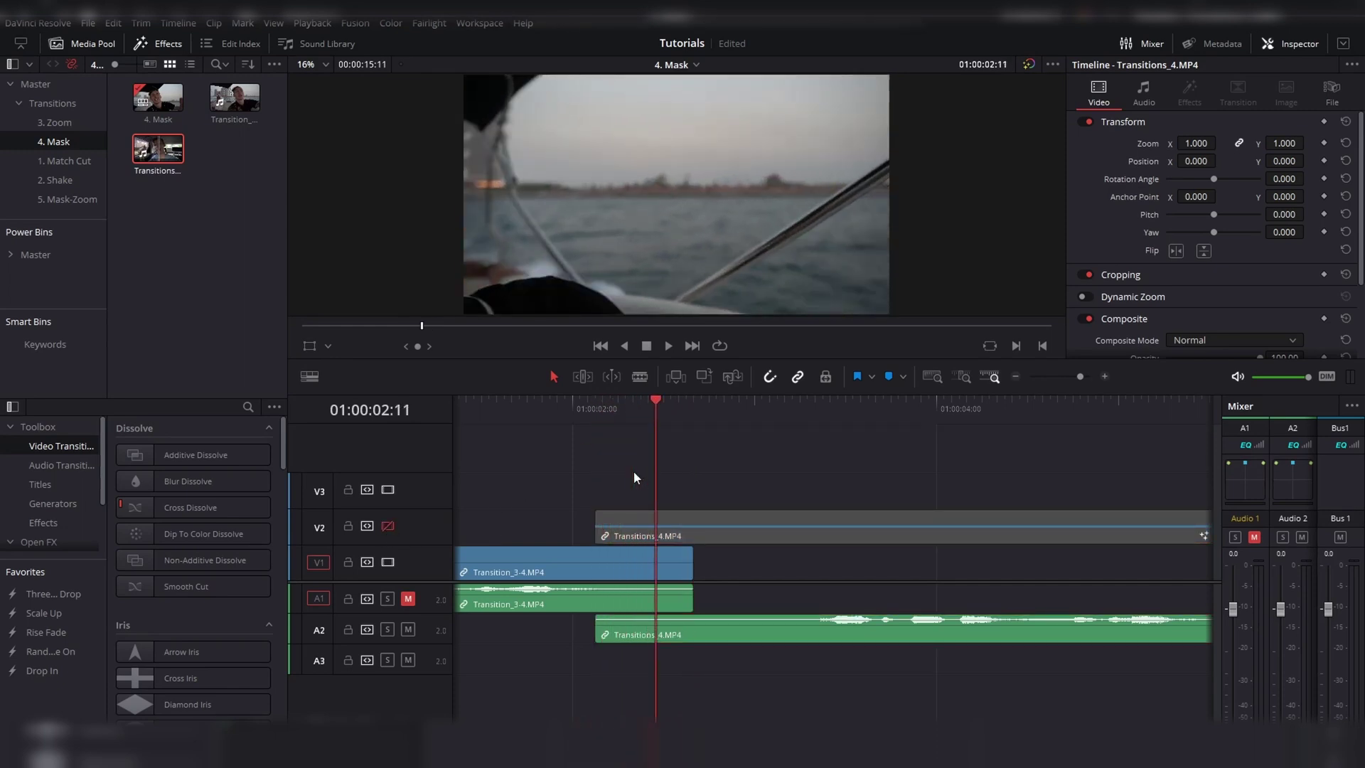
pyautogui.click(387, 526)
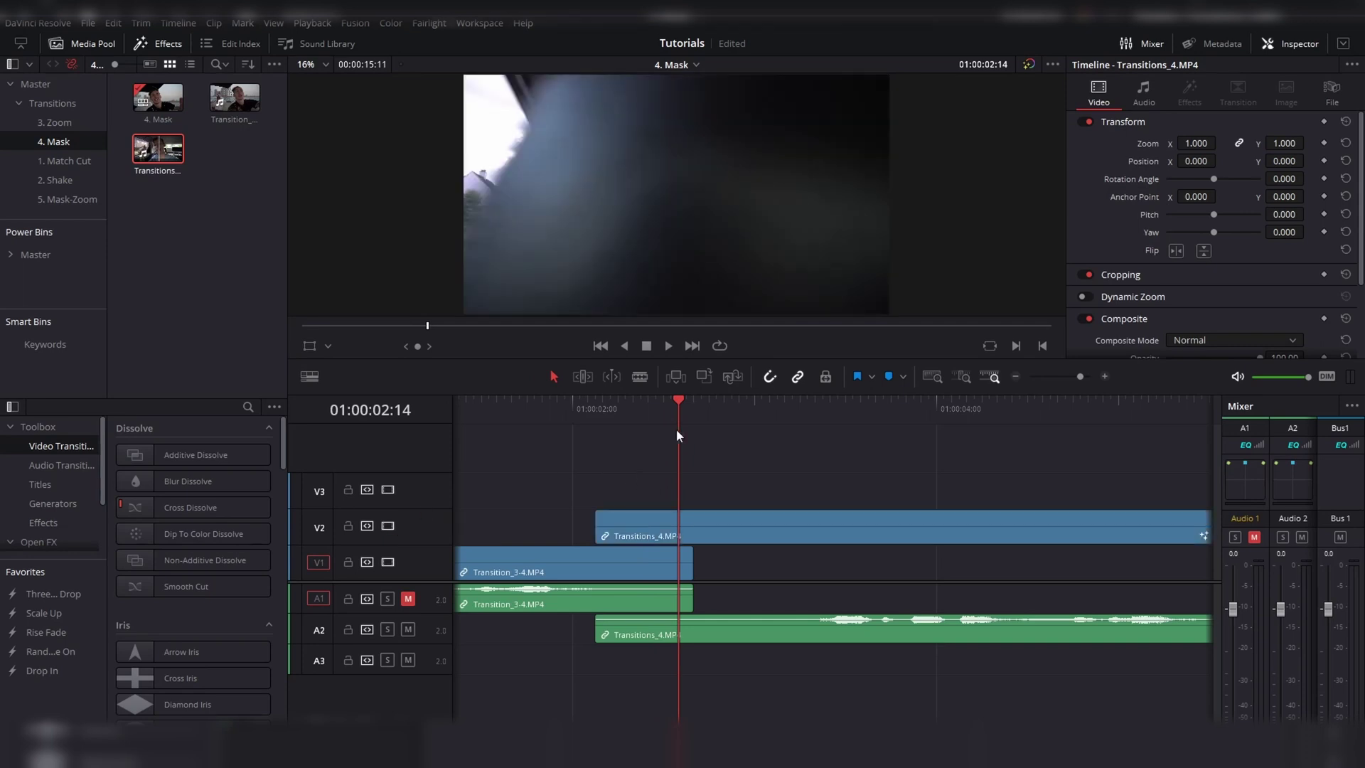
# Open the Transitions_4.MP4 clip in Fusion, fit the image to the viewer and go to frame 1756.
pyautogui.press('Right')
pyautogui.press('Right')
pyautogui.click(719, 519)
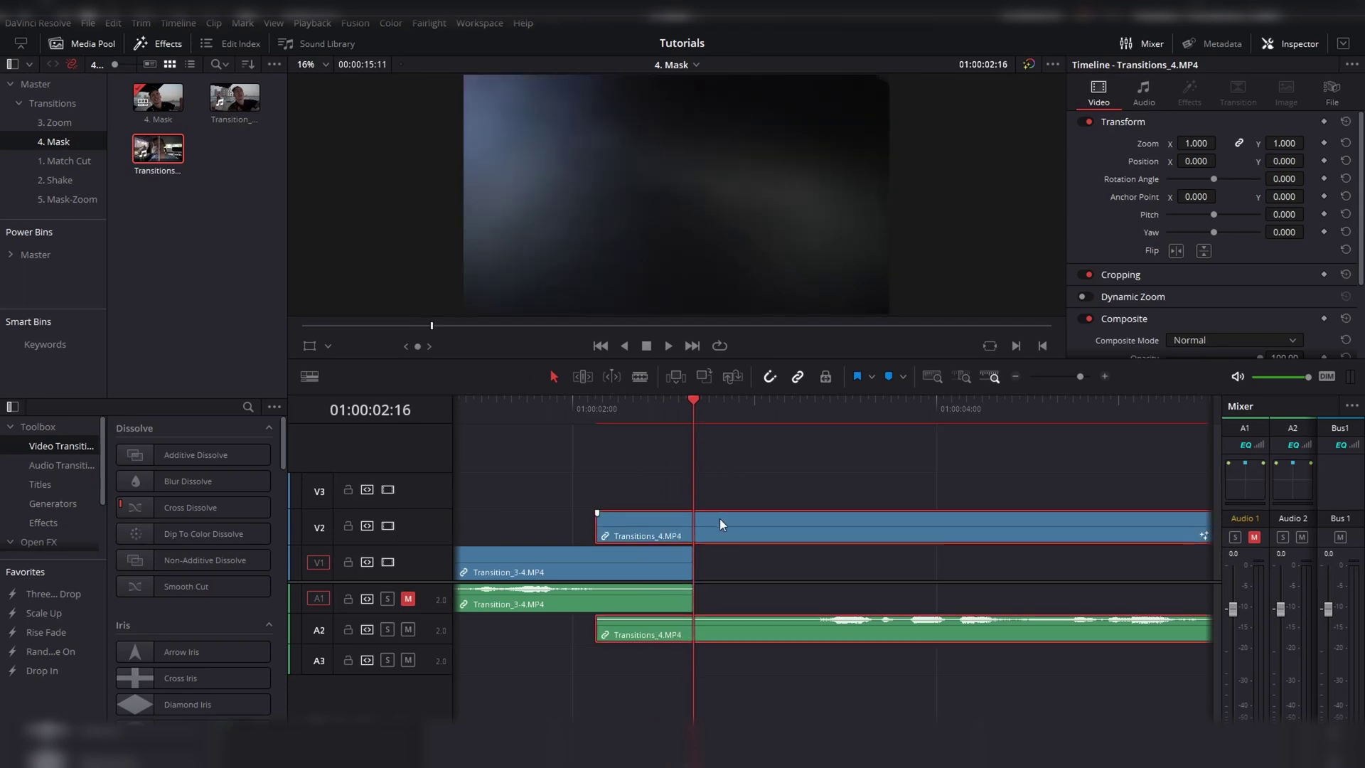
pyautogui.hotkey('shift', 'z')
pyautogui.press('Left')
pyautogui.press('Left')
pyautogui.press('Left')
pyautogui.press('Left')
pyautogui.press('Left')
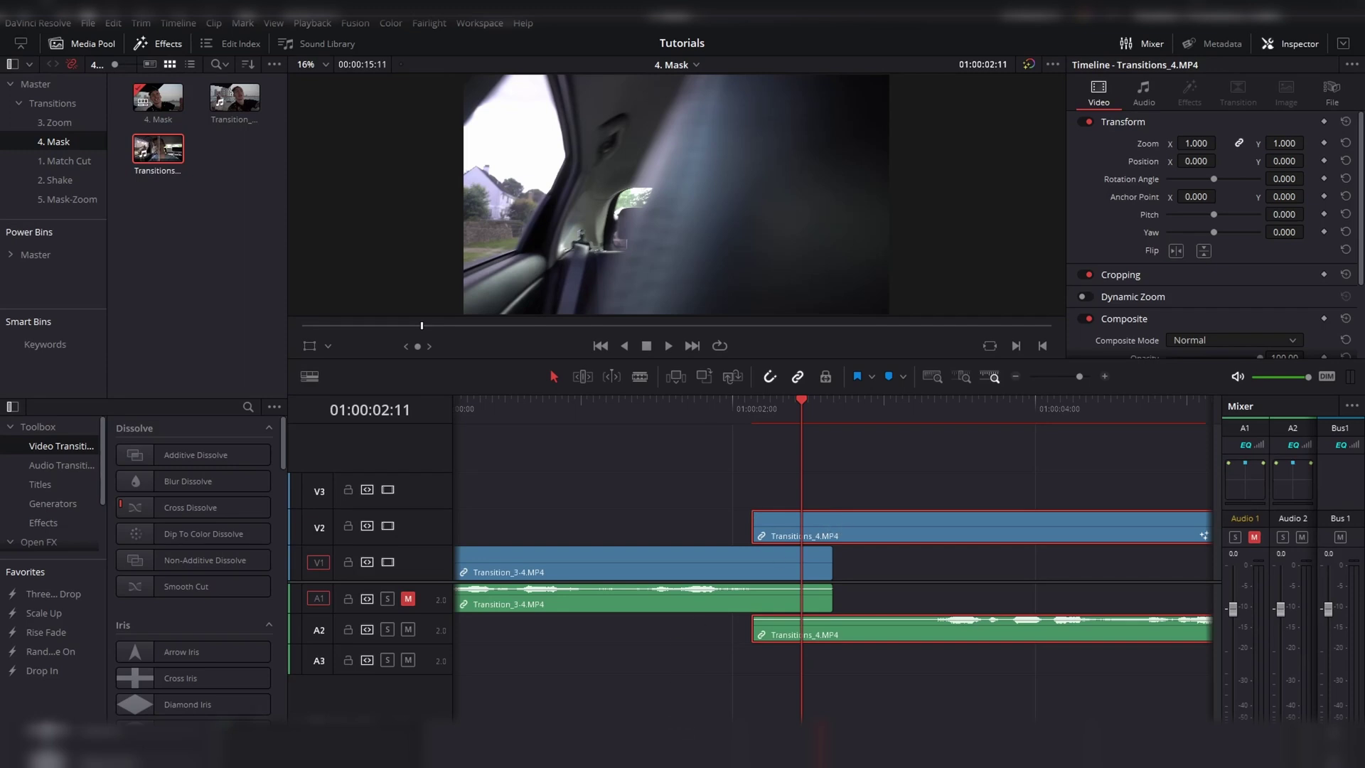
pyautogui.hotkey('shift', '5')
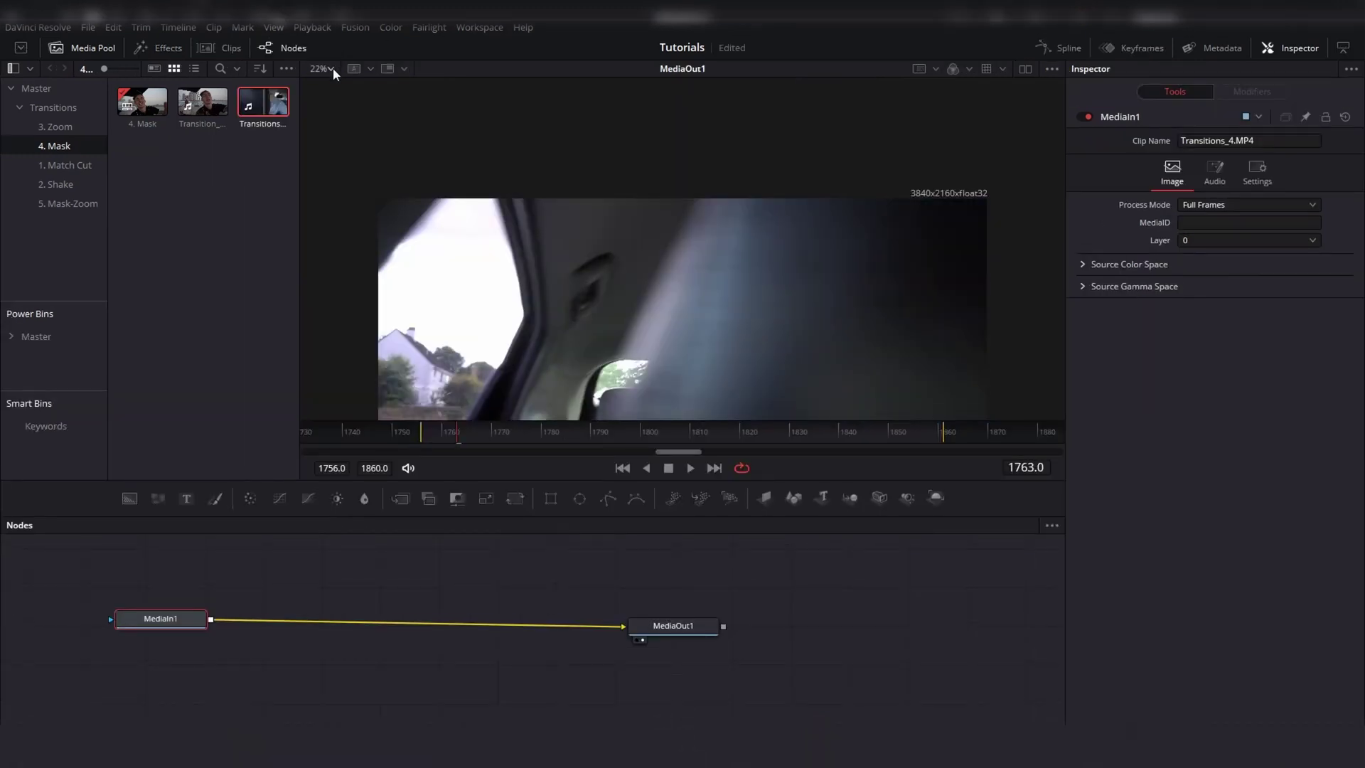
pyautogui.click(332, 69)
pyautogui.click(331, 83)
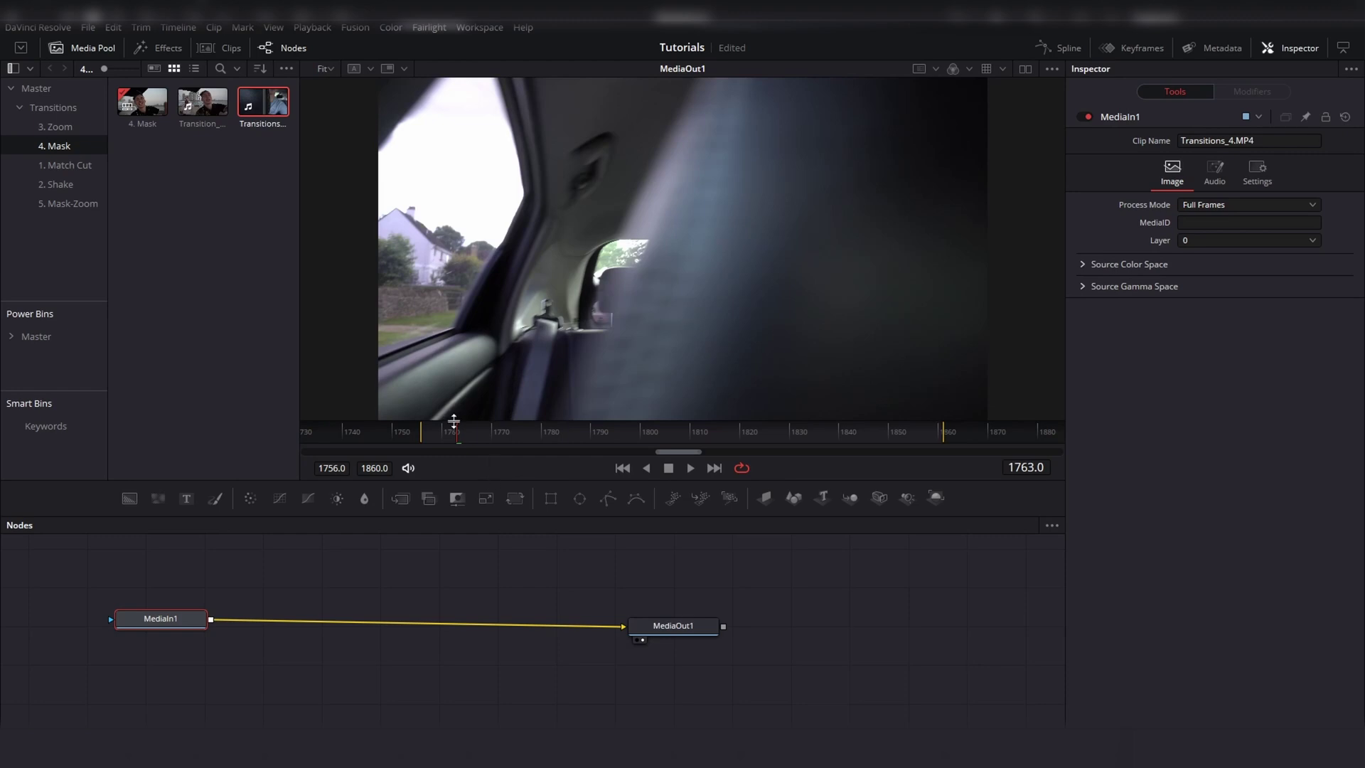
pyautogui.moveTo(453, 422); pyautogui.dragTo(427, 445)
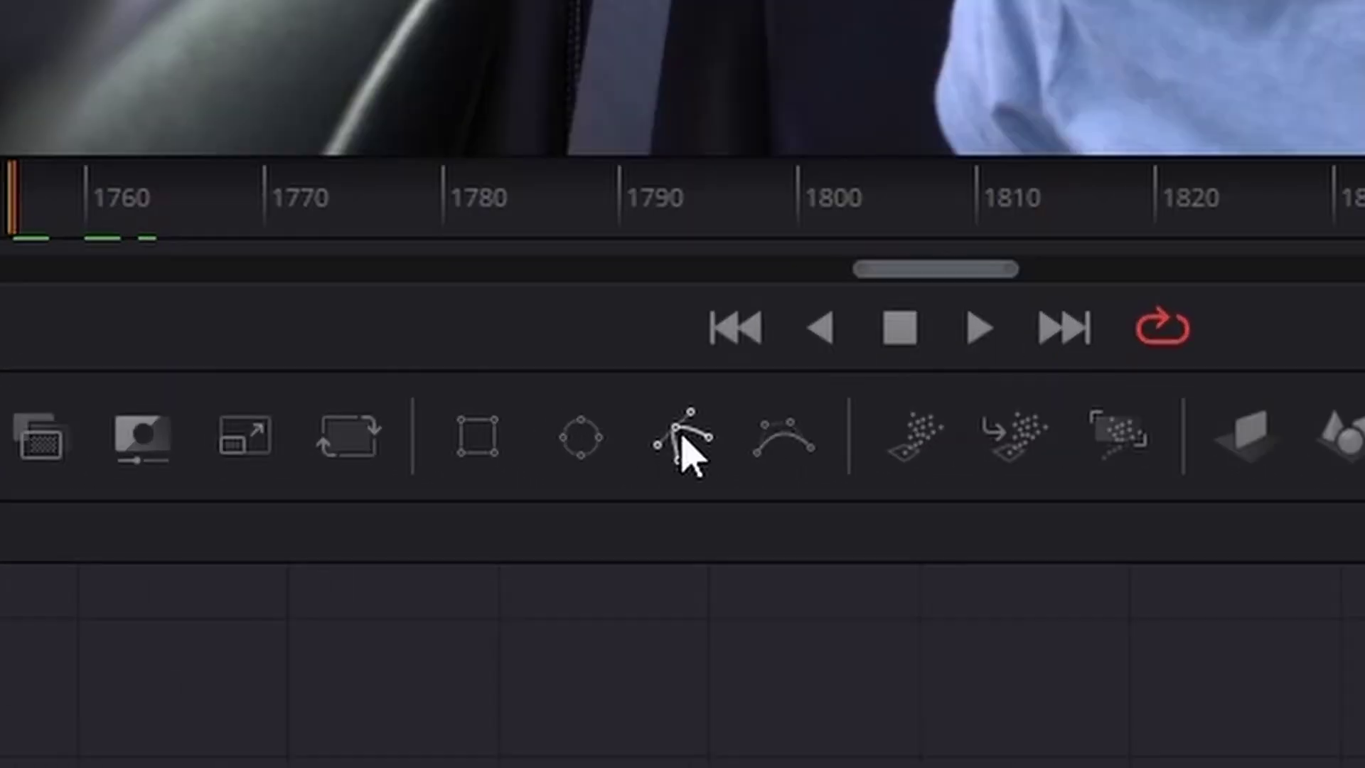
# Add a Polygon mask to MediaIn1 and invert it.
pyautogui.click(608, 500)
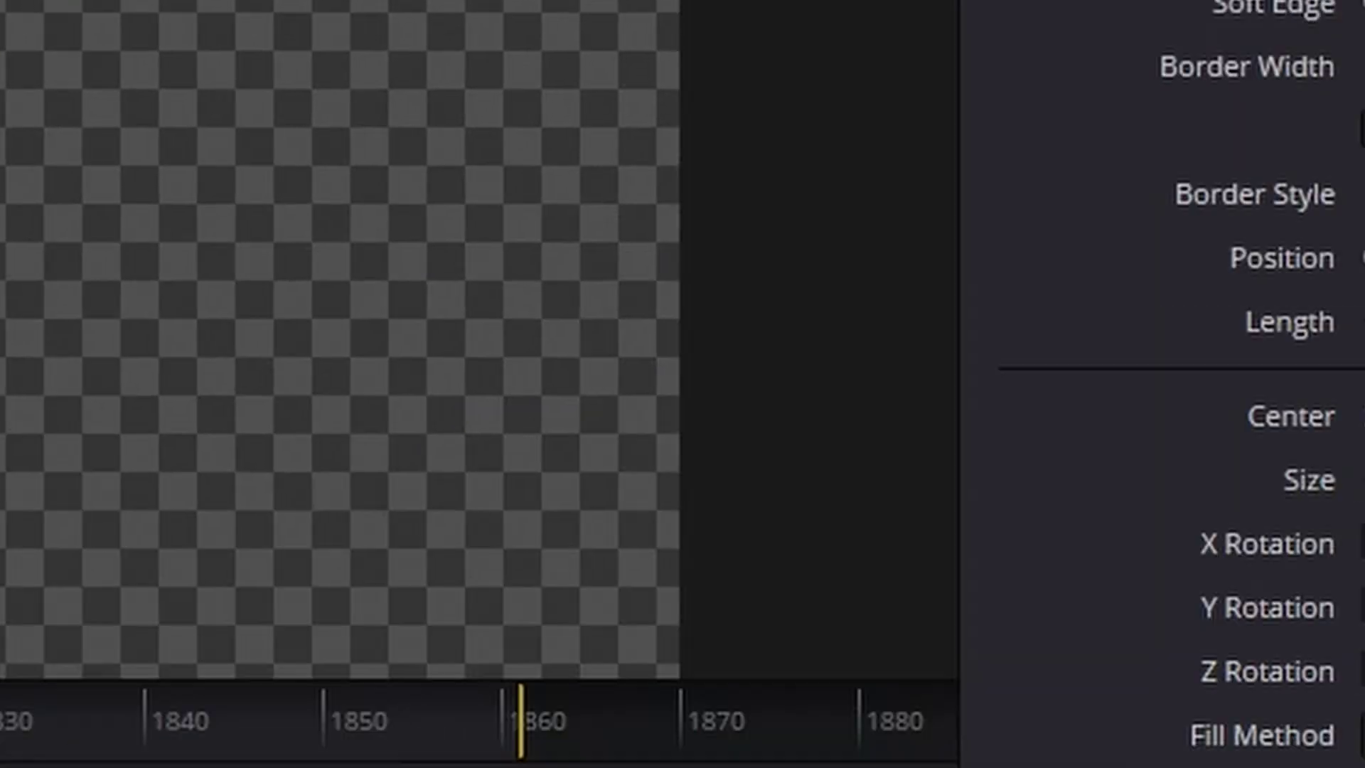
pyautogui.click(798, 356)
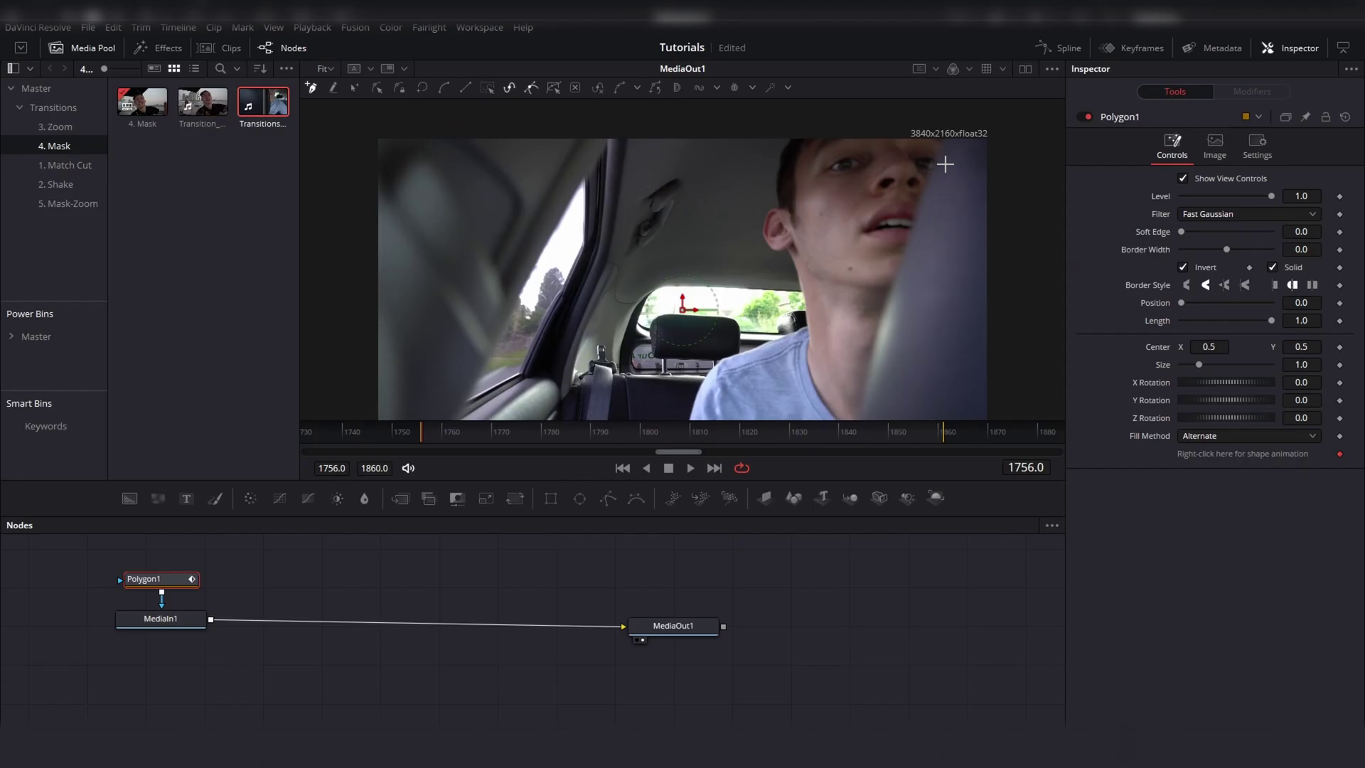
pyautogui.scroll(-2, 923, 237)
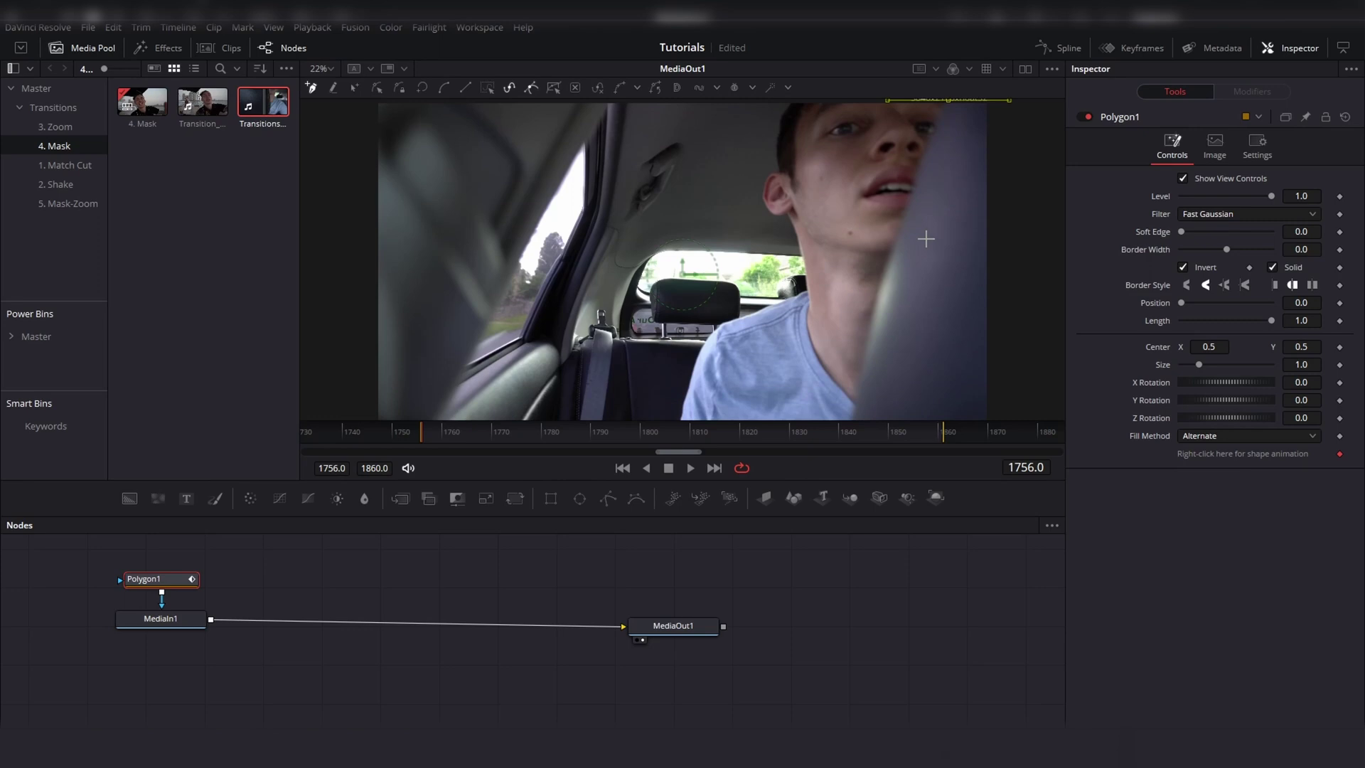
# Trace the grey pillar's curved edge with the polygon at frame 1756 and close the mask outside the frame around the pillar.
pyautogui.click(879, 278)
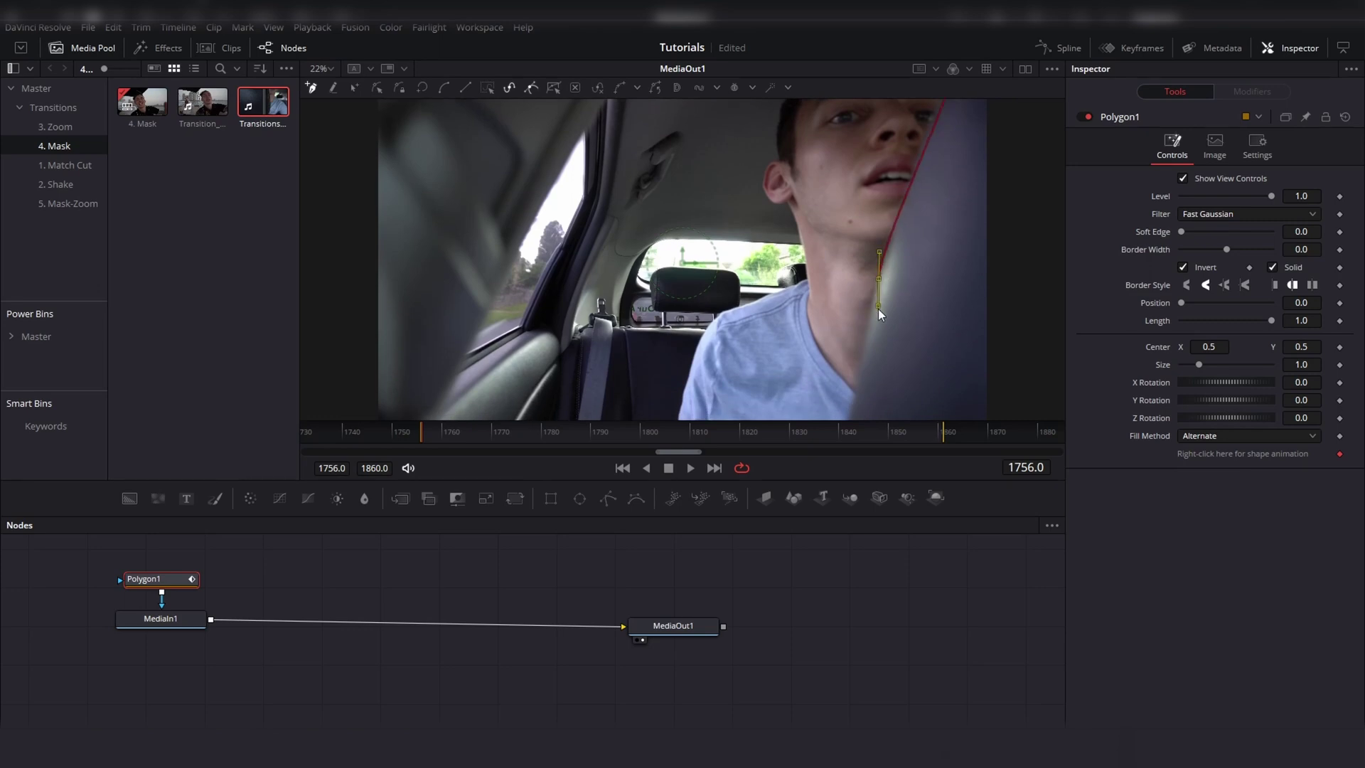
pyautogui.click(860, 329)
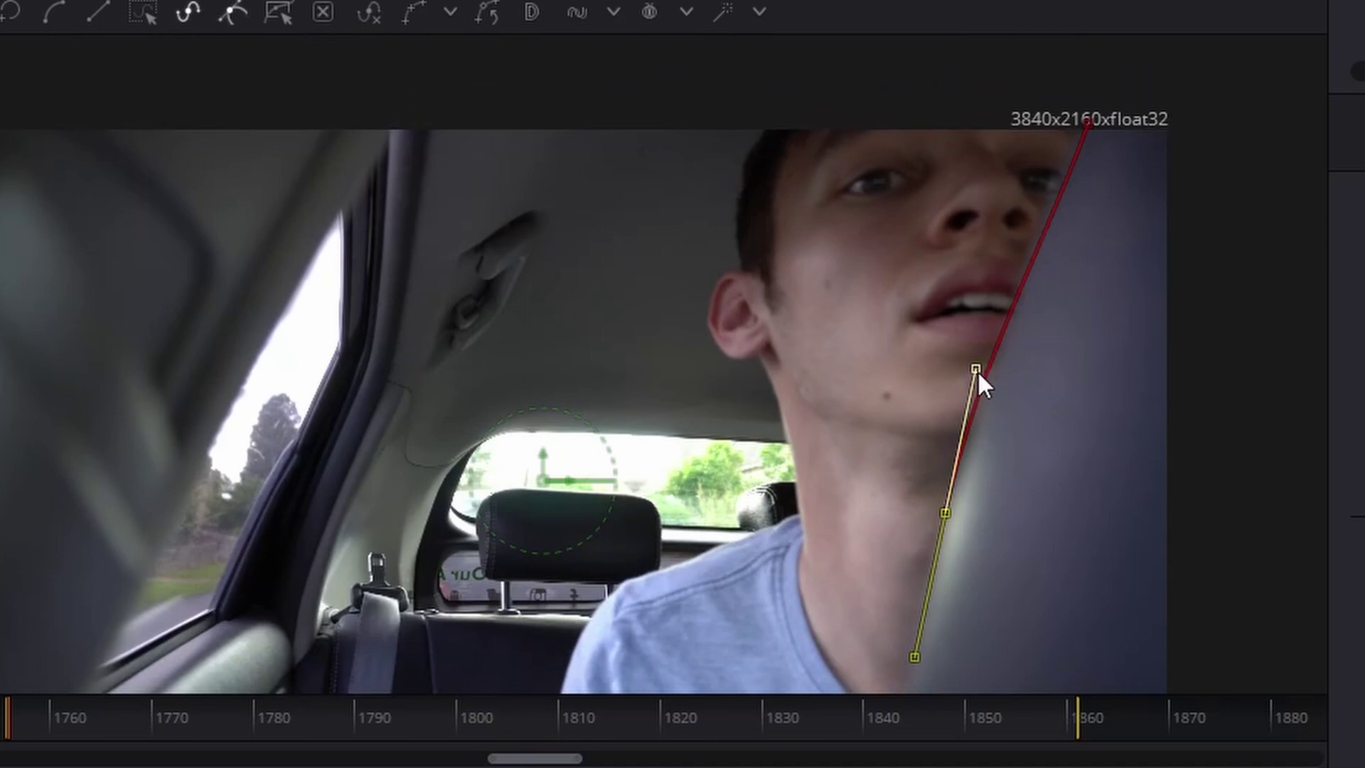
pyautogui.moveTo(976, 367); pyautogui.dragTo(997, 285)
pyautogui.scroll(-5, 967, 518)
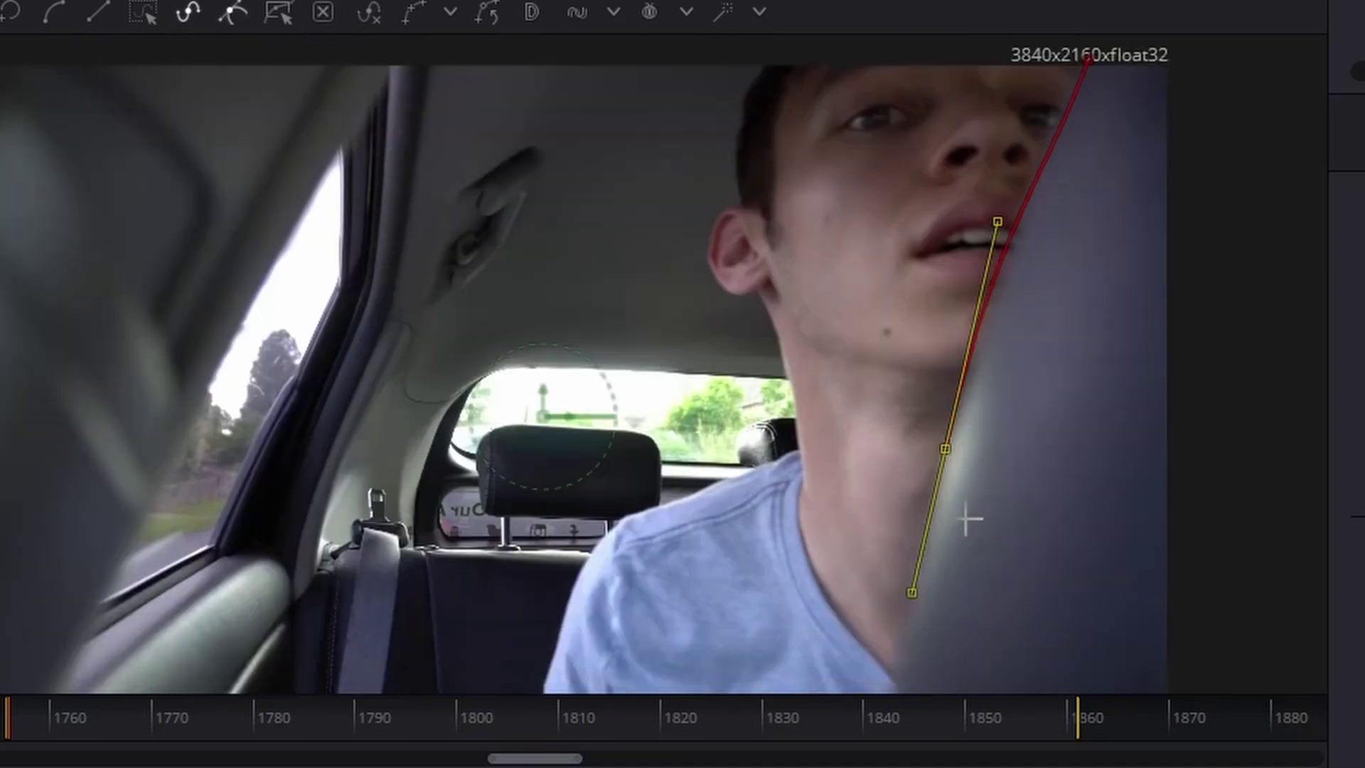
pyautogui.click(868, 645)
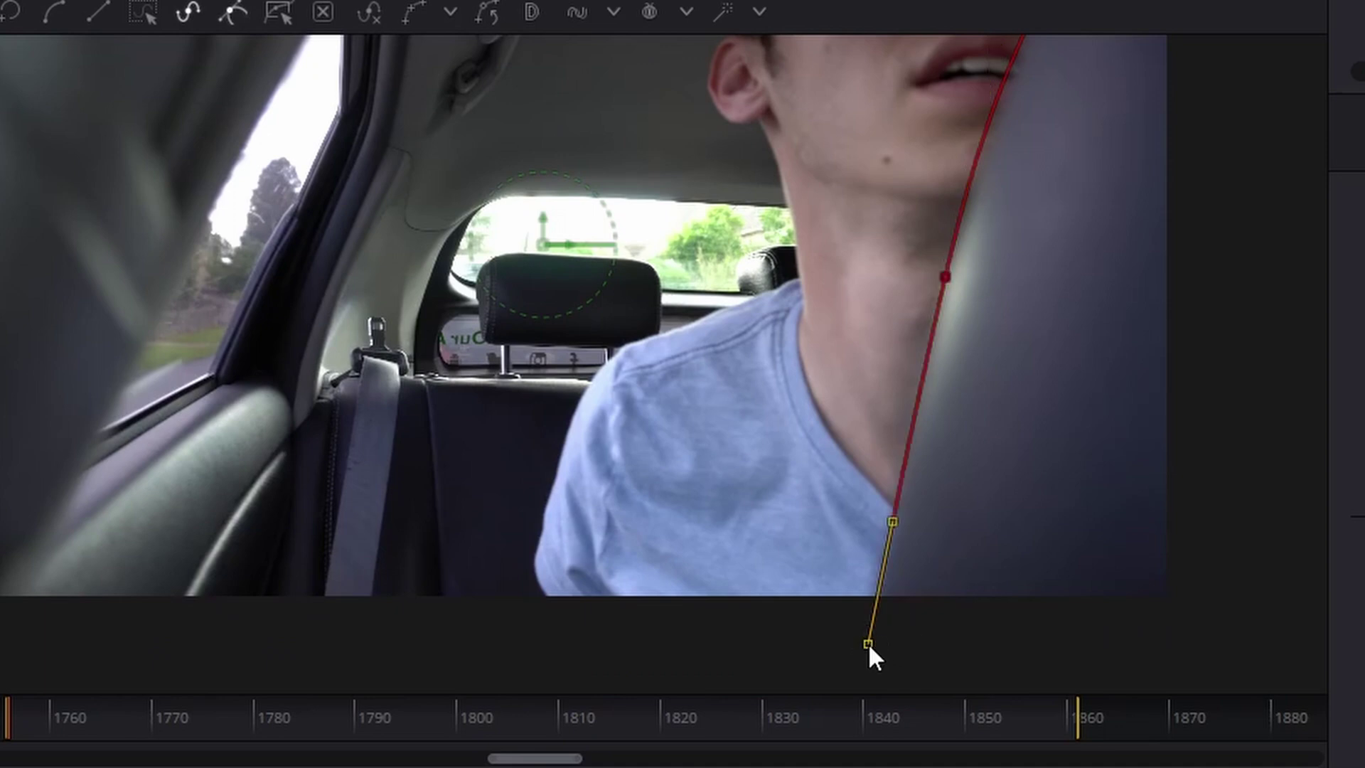
pyautogui.click(1225, 633)
pyautogui.scroll(6, 1224, 634)
pyautogui.click(1212, 382)
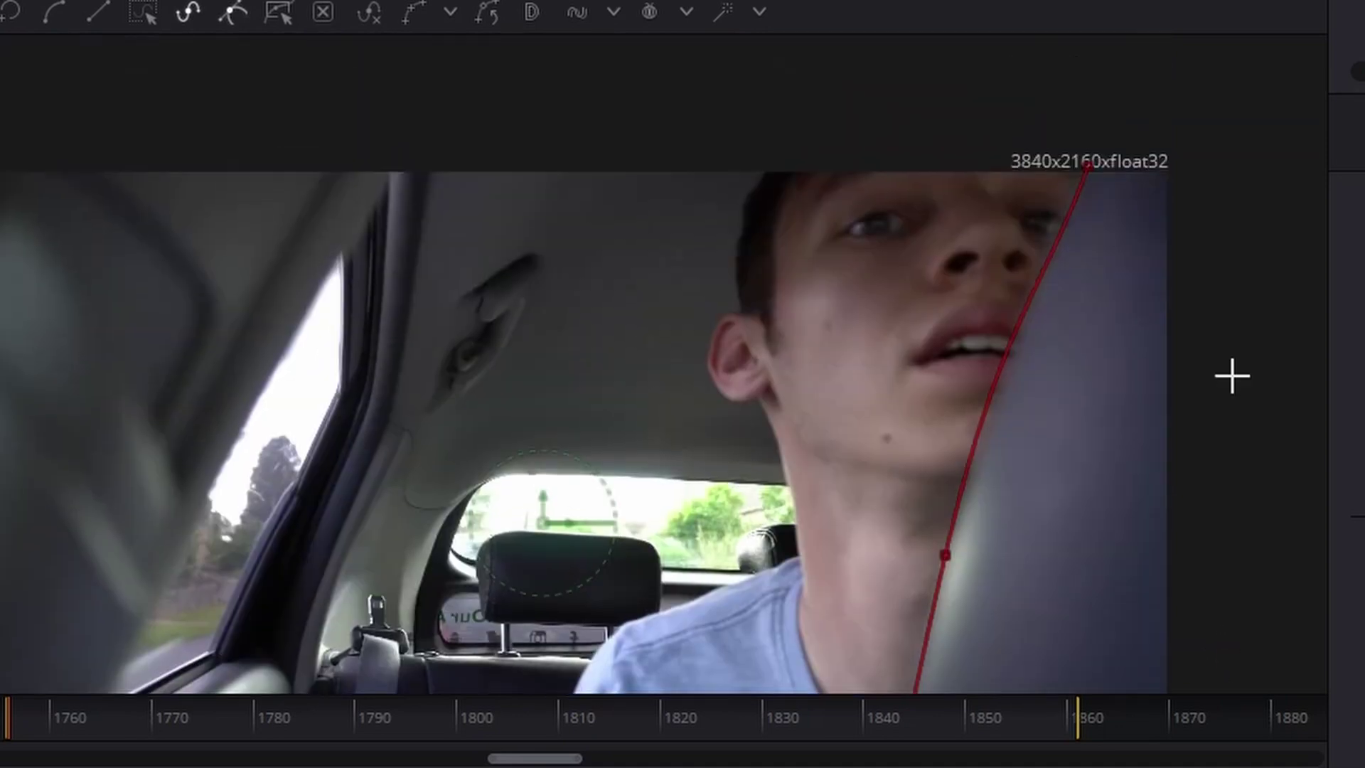
pyautogui.click(1206, 121)
pyautogui.click(1086, 169)
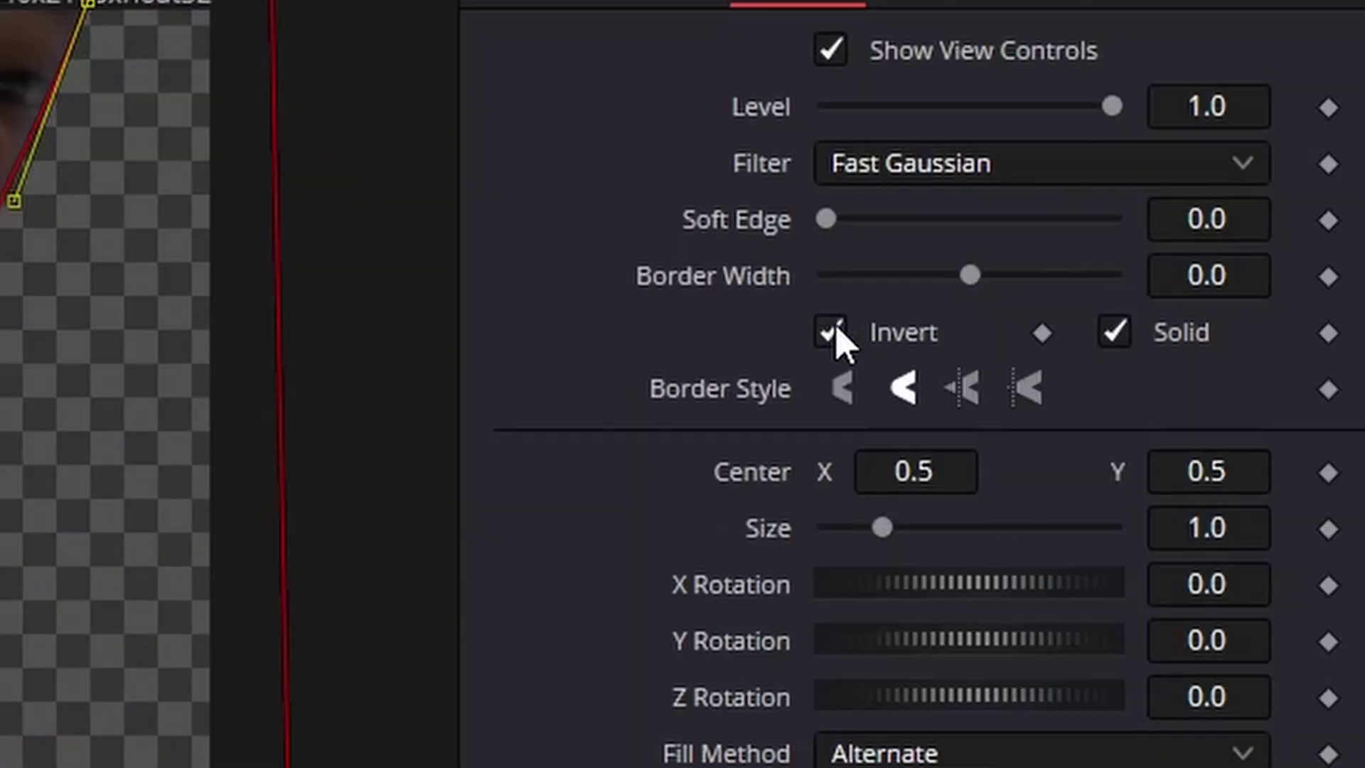
# Turn off the polygon's Invert option and fine-tune its lower edge point so only the pillar is kept at frame 1756.
pyautogui.click(831, 331)
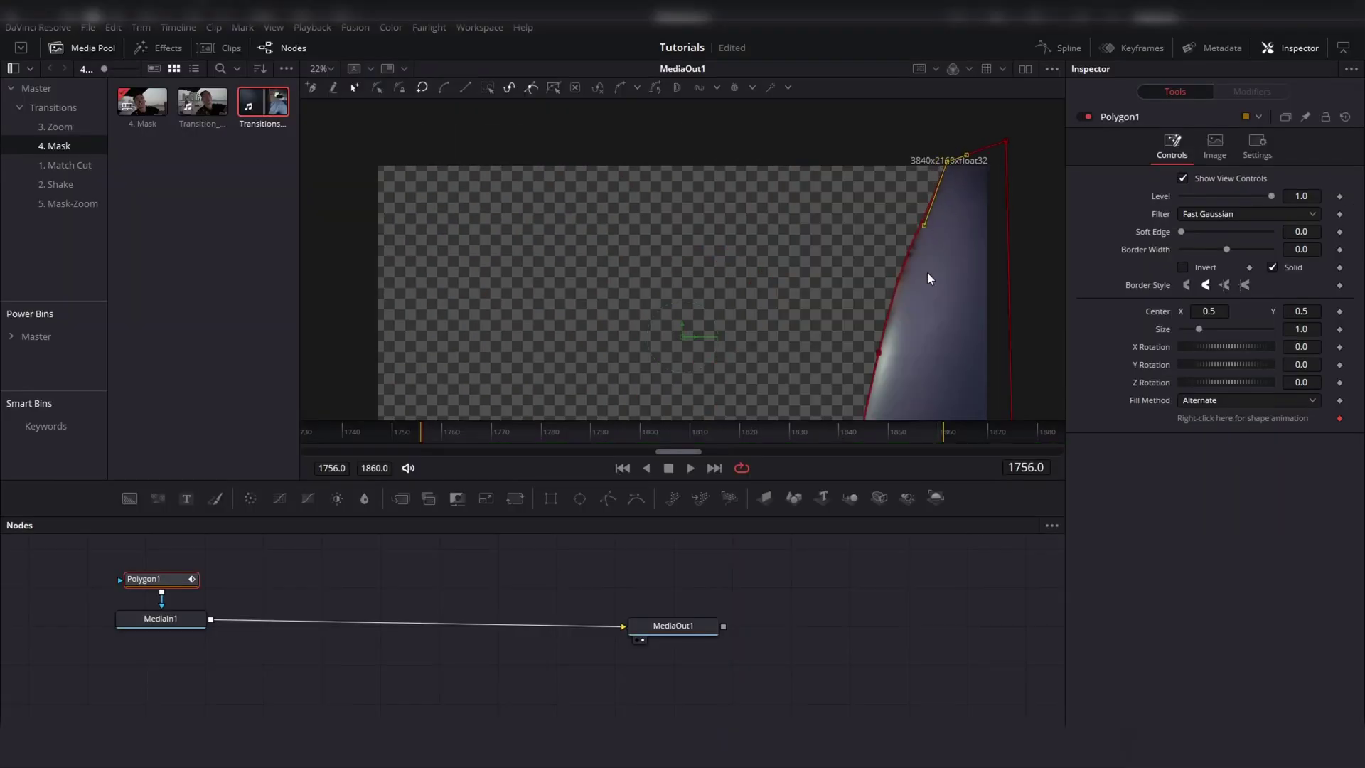
pyautogui.scroll(-1, 910, 284)
pyautogui.click(878, 317)
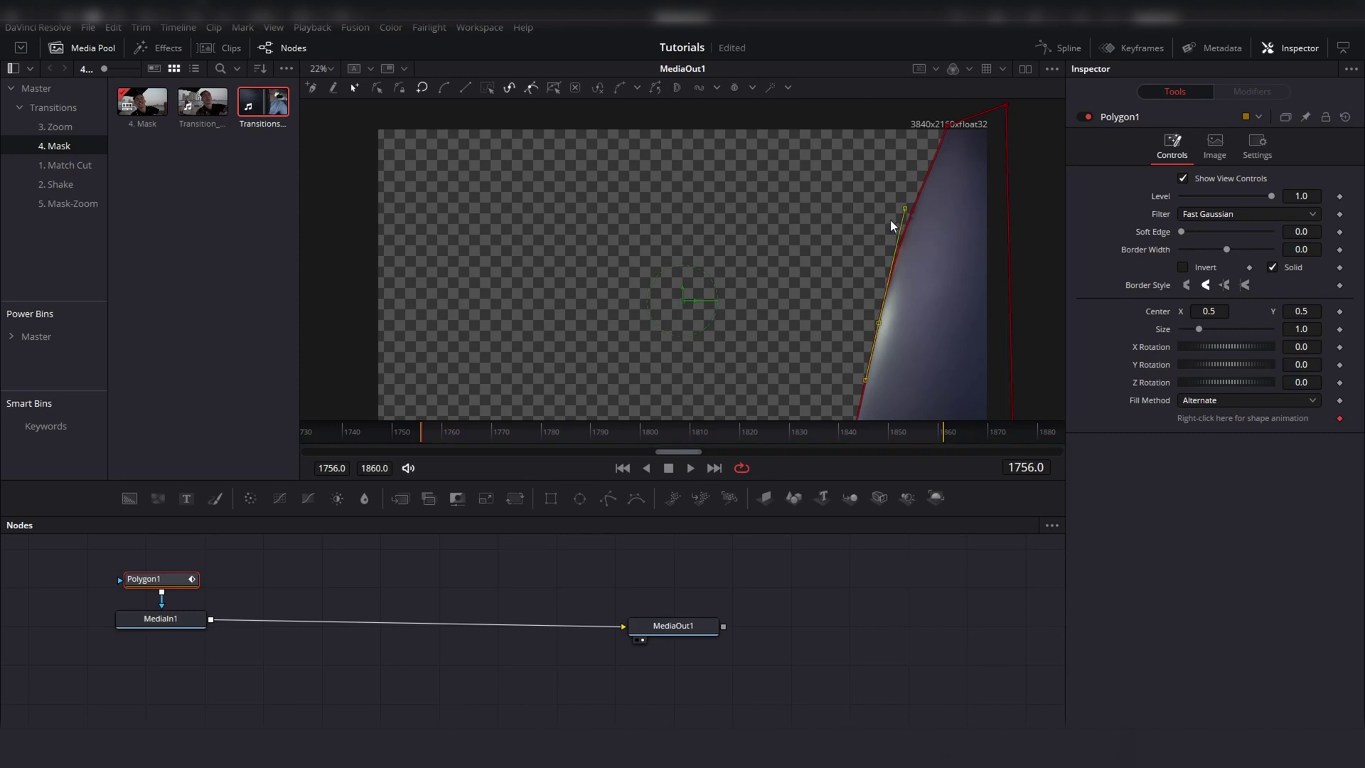
pyautogui.scroll(-4, 906, 217)
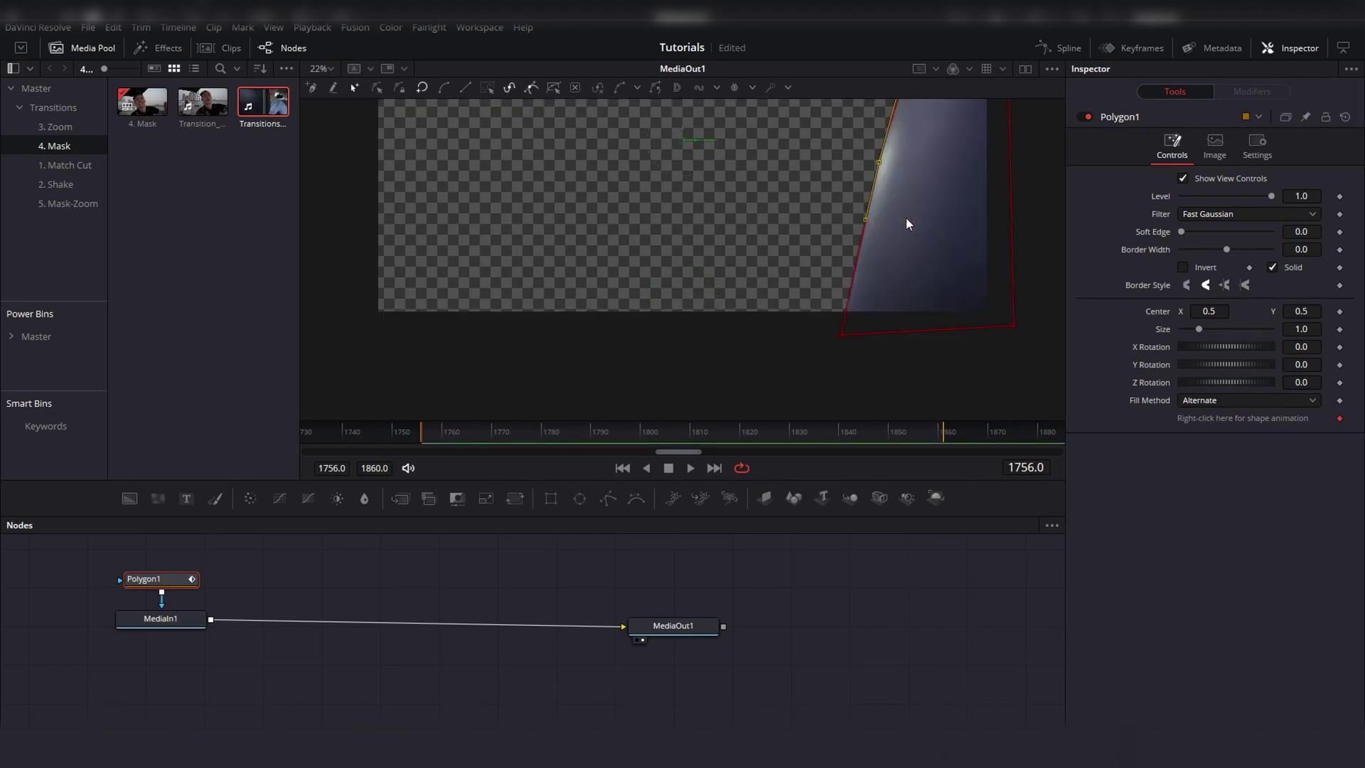
pyautogui.click(842, 334)
pyautogui.moveTo(842, 334)
pyautogui.mouseDown()
pyautogui.moveTo(818, 327)
pyautogui.moveTo(841, 329)
pyautogui.mouseUp()
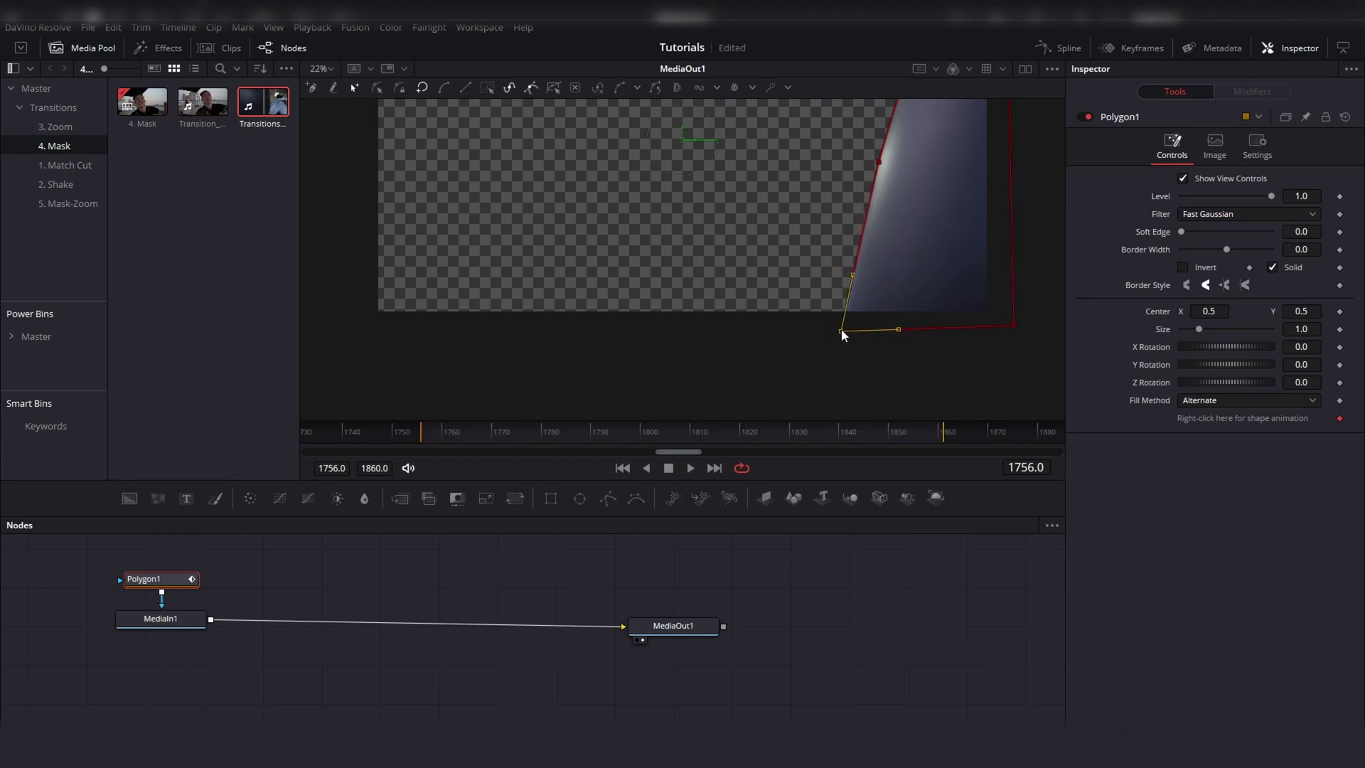
# Advance to frame 1757 and move the polygon's edge points to match the pillar's new position.
pyautogui.scroll(2, 841, 331)
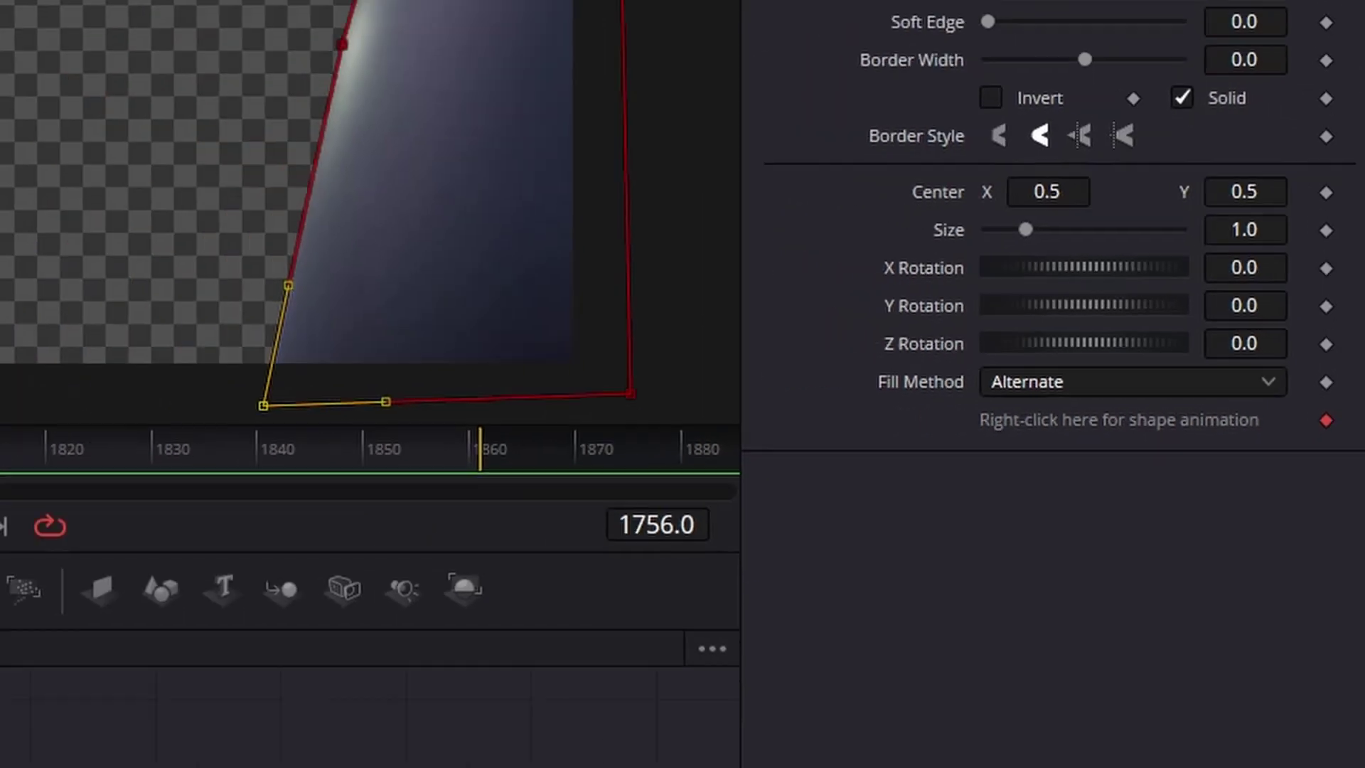
pyautogui.press('Right')
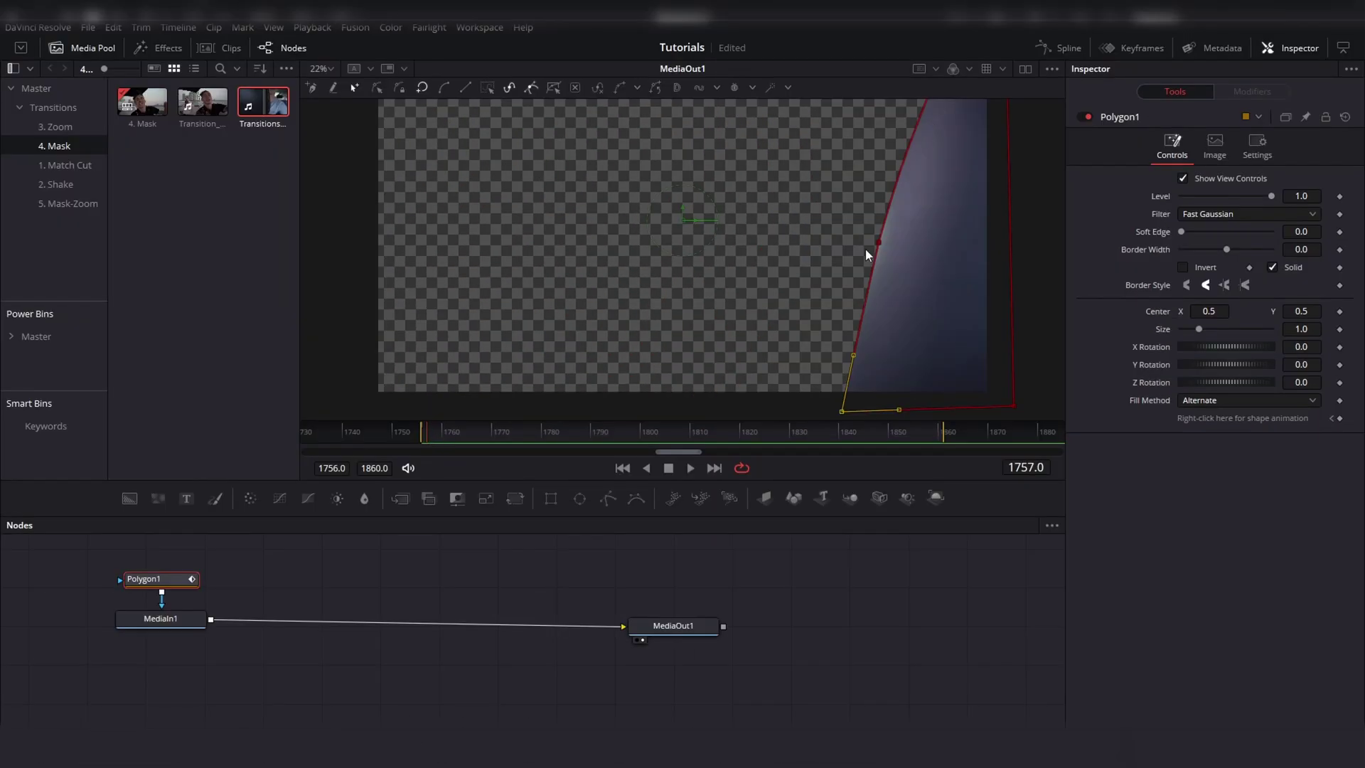
pyautogui.moveTo(878, 243)
pyautogui.mouseDown()
pyautogui.moveTo(845, 236)
pyautogui.moveTo(865, 238)
pyautogui.mouseUp()
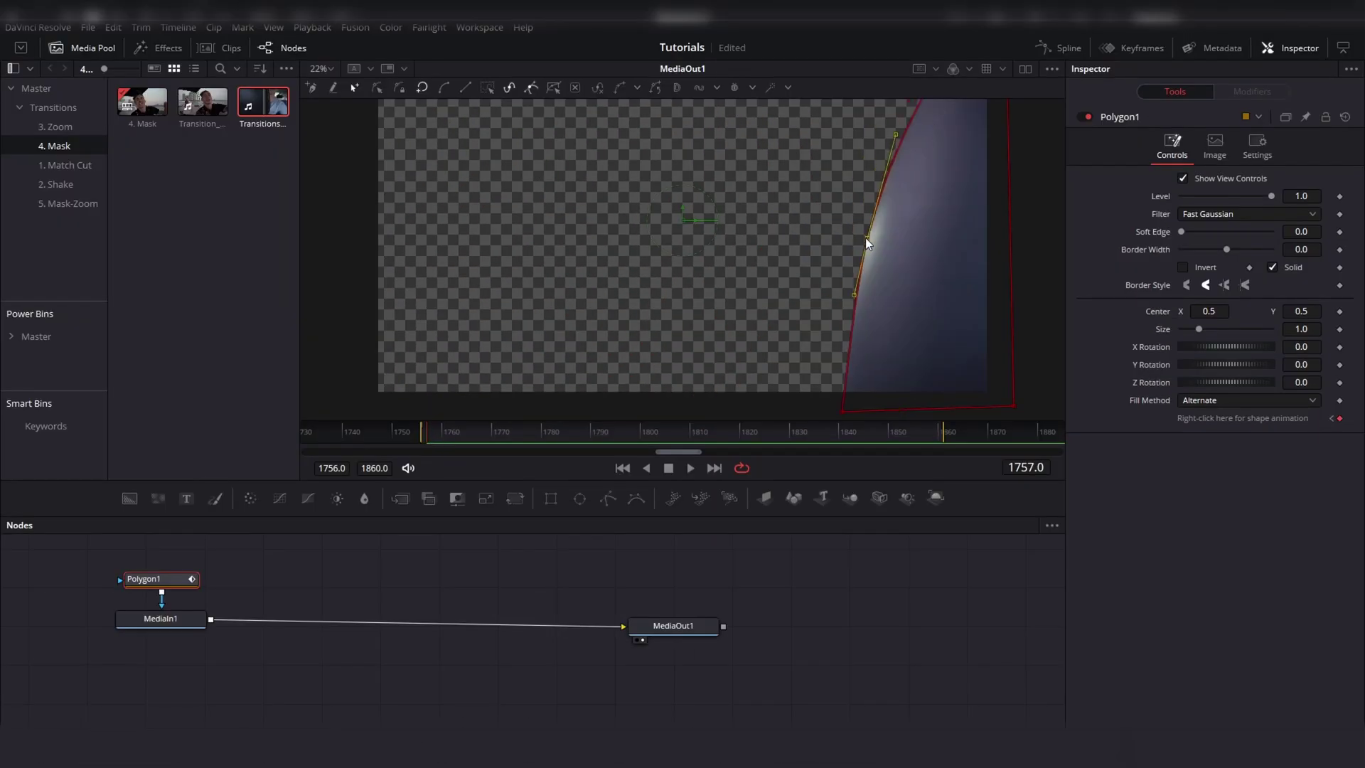
pyautogui.moveTo(842, 410); pyautogui.dragTo(825, 408)
pyautogui.scroll(3, 956, 213)
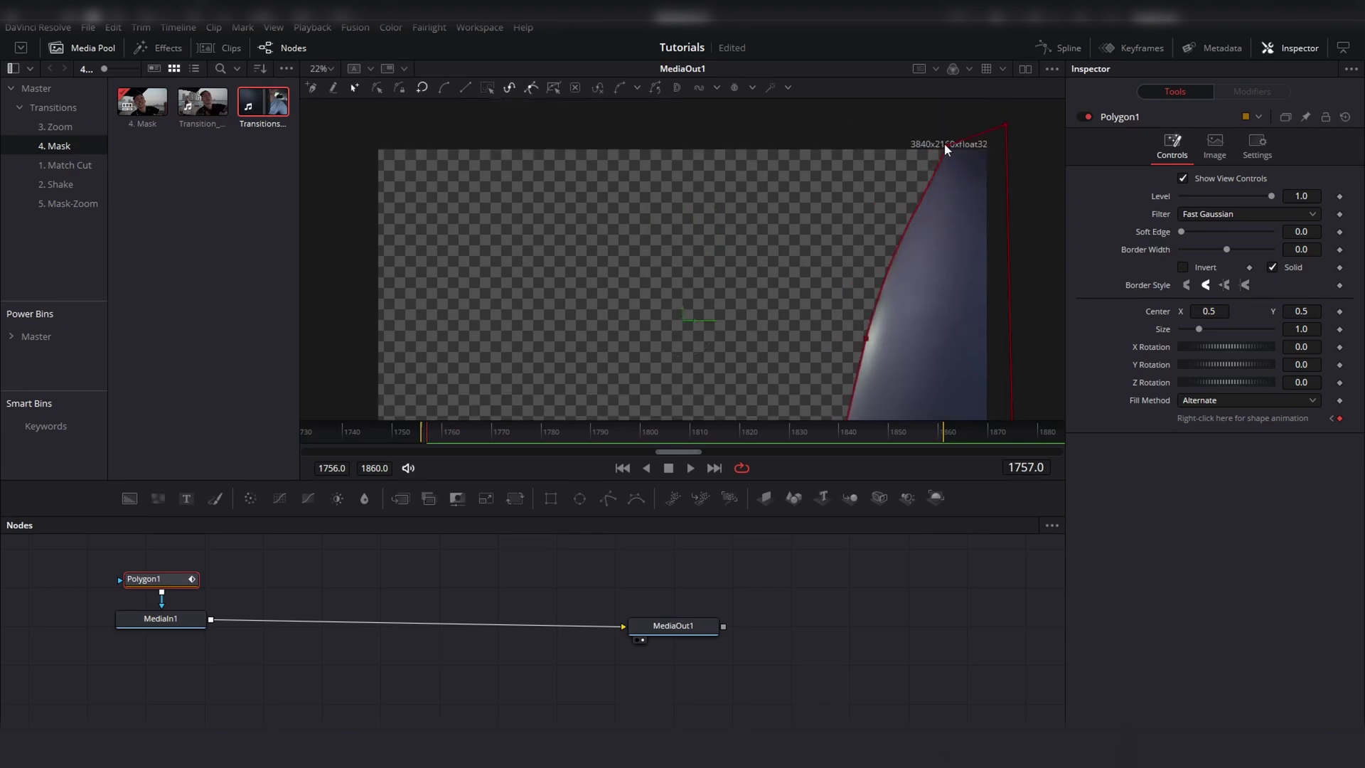
pyautogui.moveTo(947, 145); pyautogui.dragTo(945, 143)
pyautogui.scroll(-3, 828, 352)
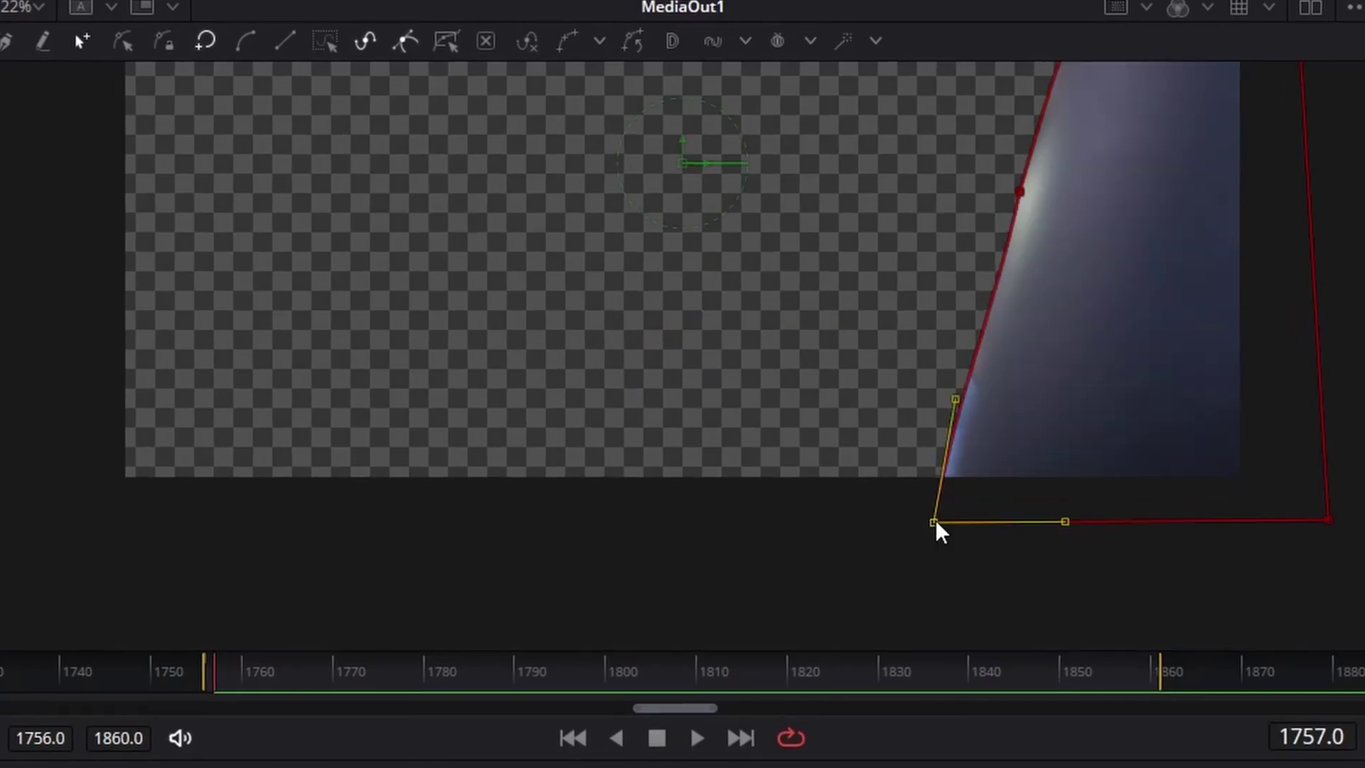
# Continue frame by frame past 1757, keeping the polygon matched to the pillar's moving edge.
pyautogui.press('Right')
pyautogui.press('Right')
pyautogui.scroll(3, 866, 284)
pyautogui.press('Right')
pyautogui.press('Right')
pyautogui.press('Right')
pyautogui.scroll(-3, 638, 393)
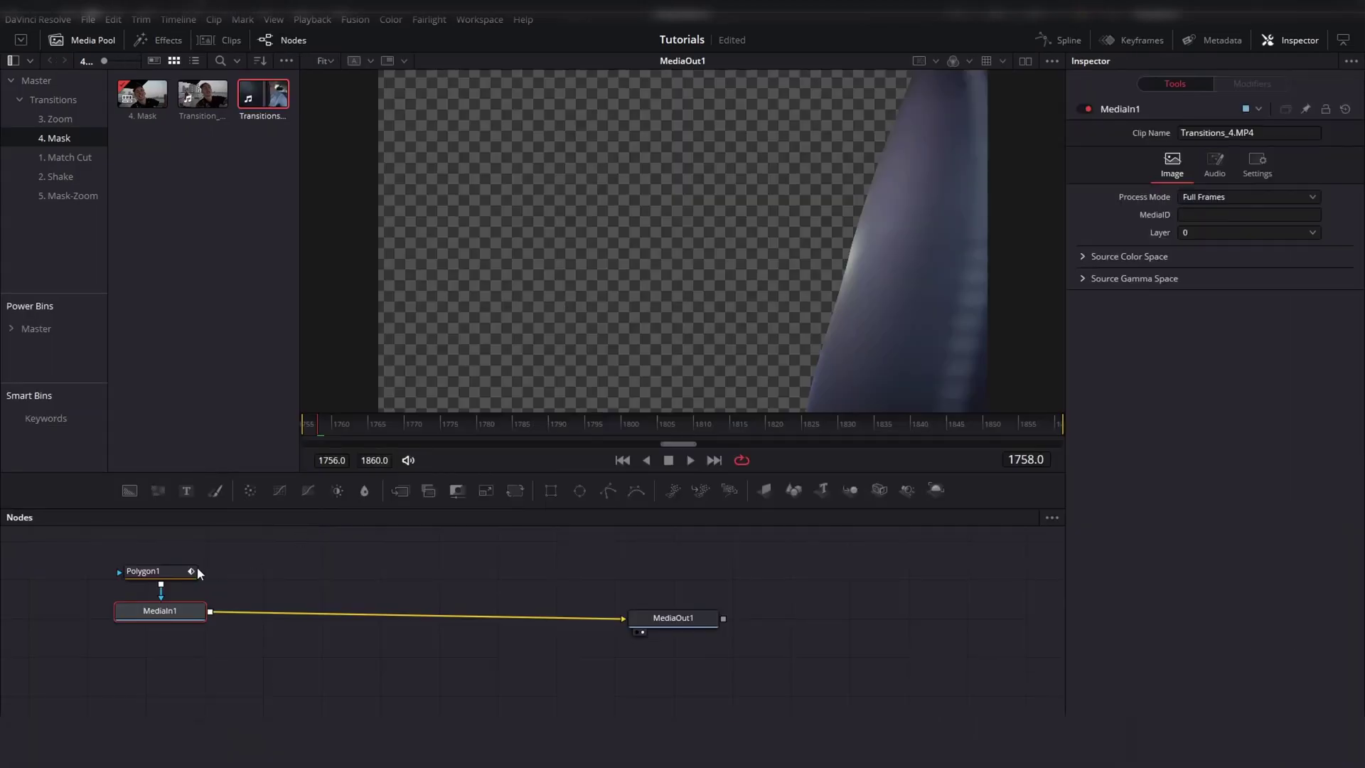
# Hide the viewer overlays and soften the Polygon1 mask's edge with a Soft Edge of 0.0315.
pyautogui.click(165, 571)
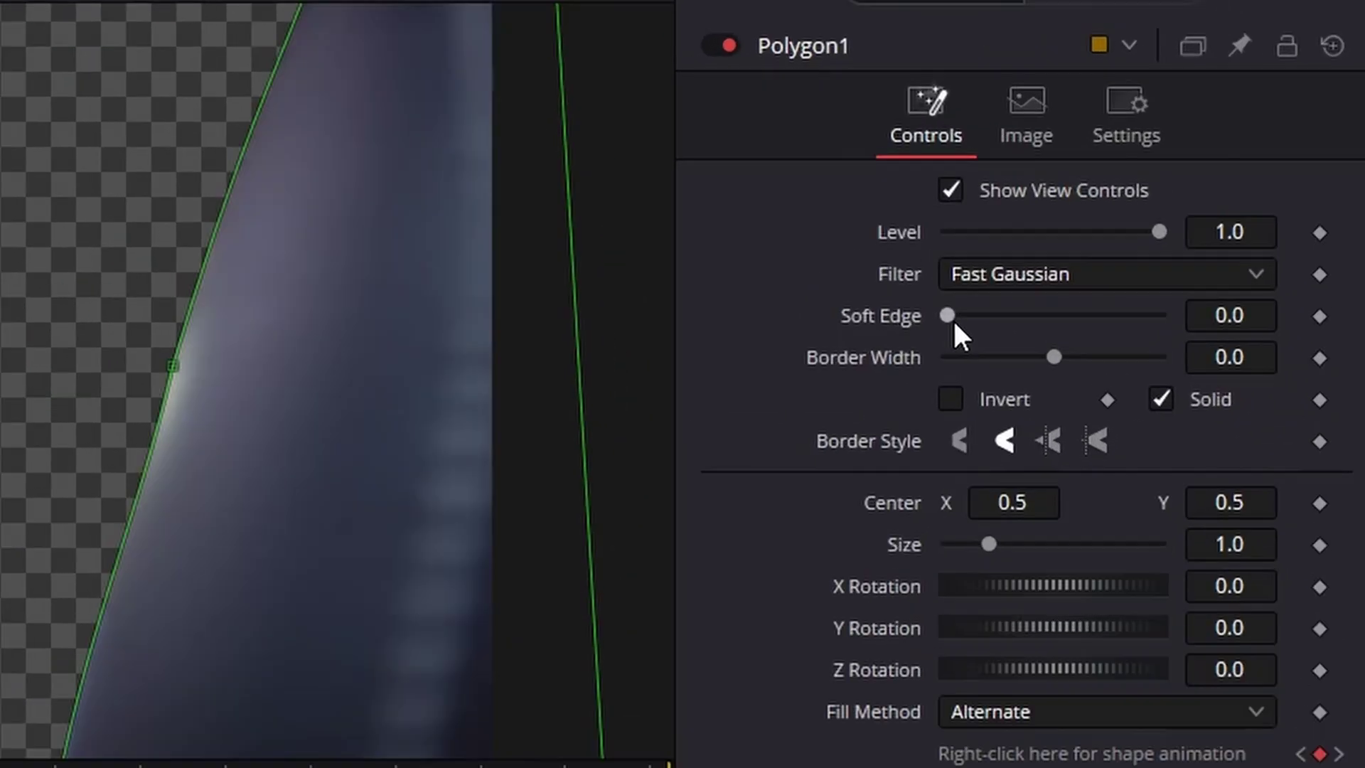
pyautogui.hotkey('ctrl', 'k')
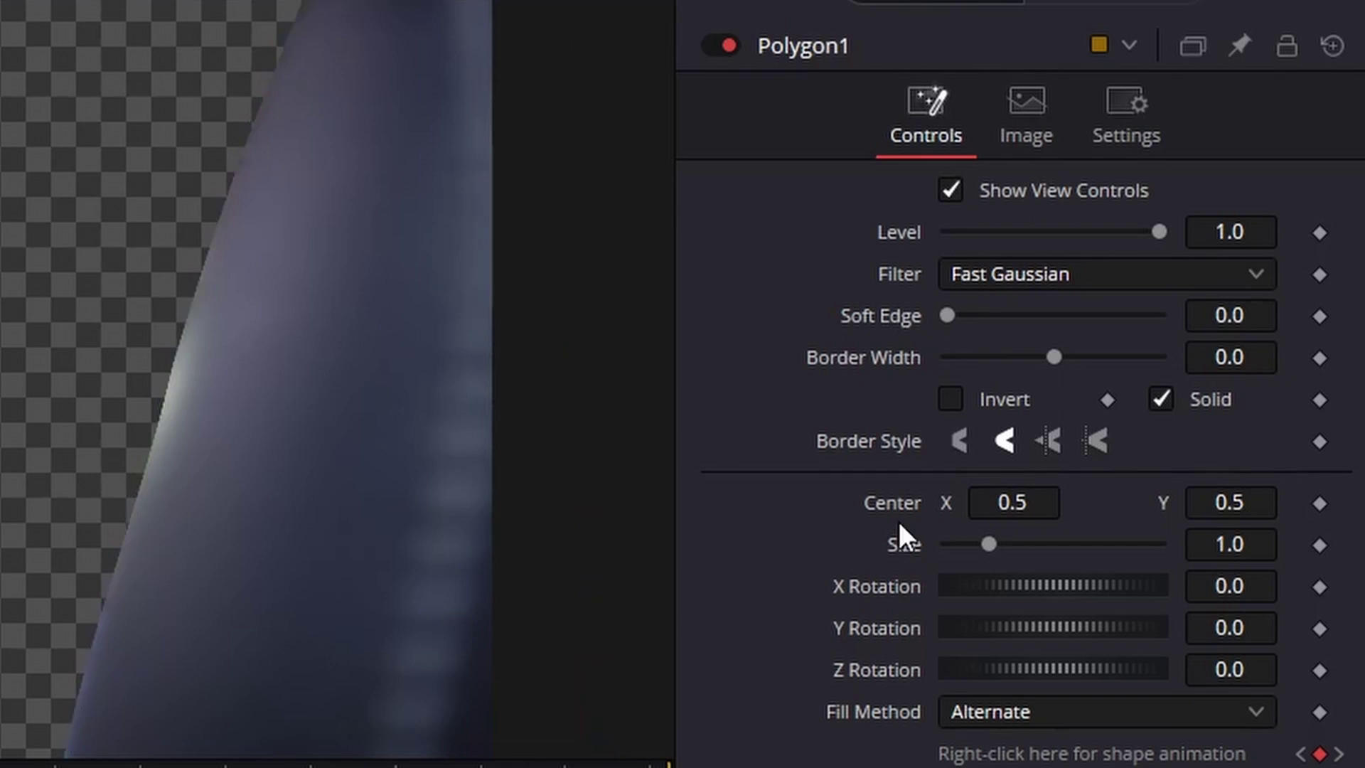
pyautogui.moveTo(948, 315); pyautogui.dragTo(982, 321)
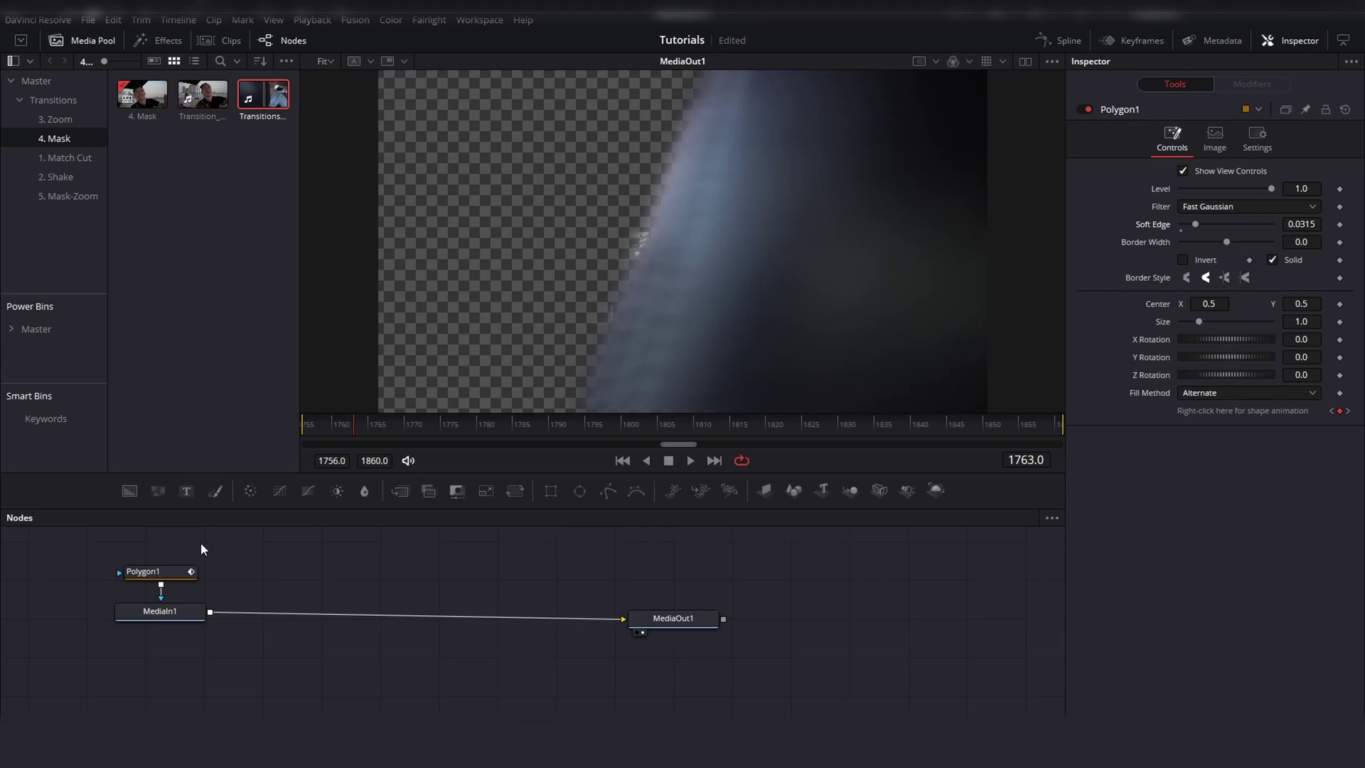
# Pull the polygon's edge points inward at frame 1763 to remove the fringe along the pillar, and check the mask at frame 1762.
pyautogui.click(151, 572)
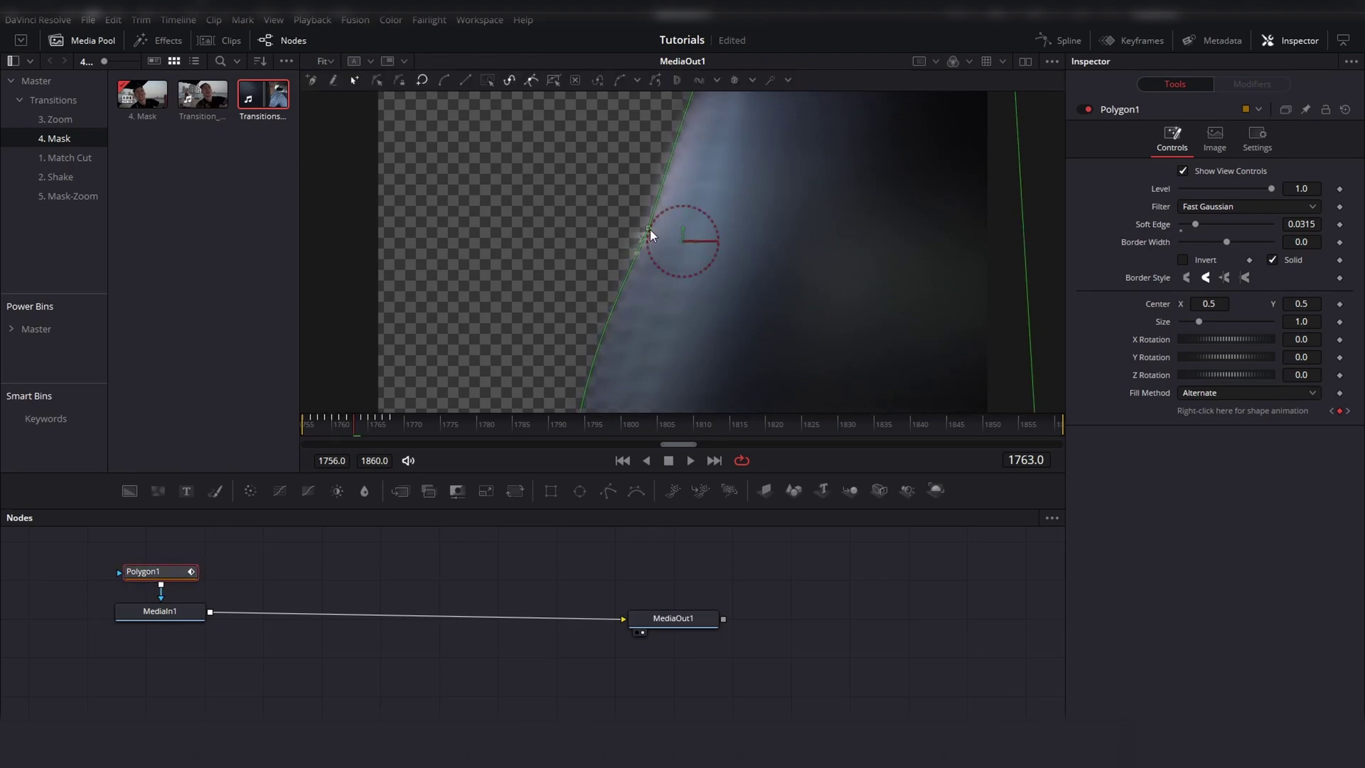
pyautogui.moveTo(649, 229); pyautogui.dragTo(655, 194)
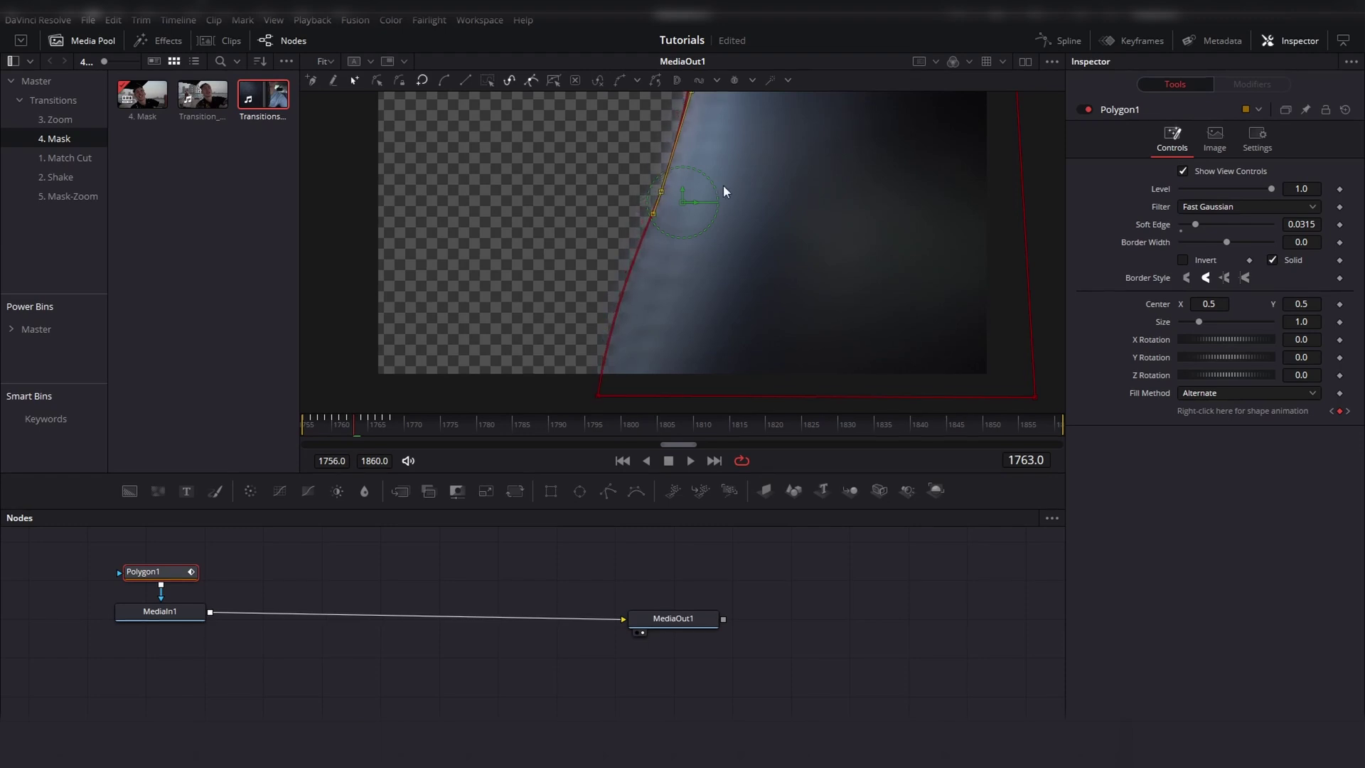
pyautogui.scroll(3, 723, 187)
pyautogui.moveTo(706, 132); pyautogui.dragTo(722, 132)
pyautogui.scroll(-2, 726, 238)
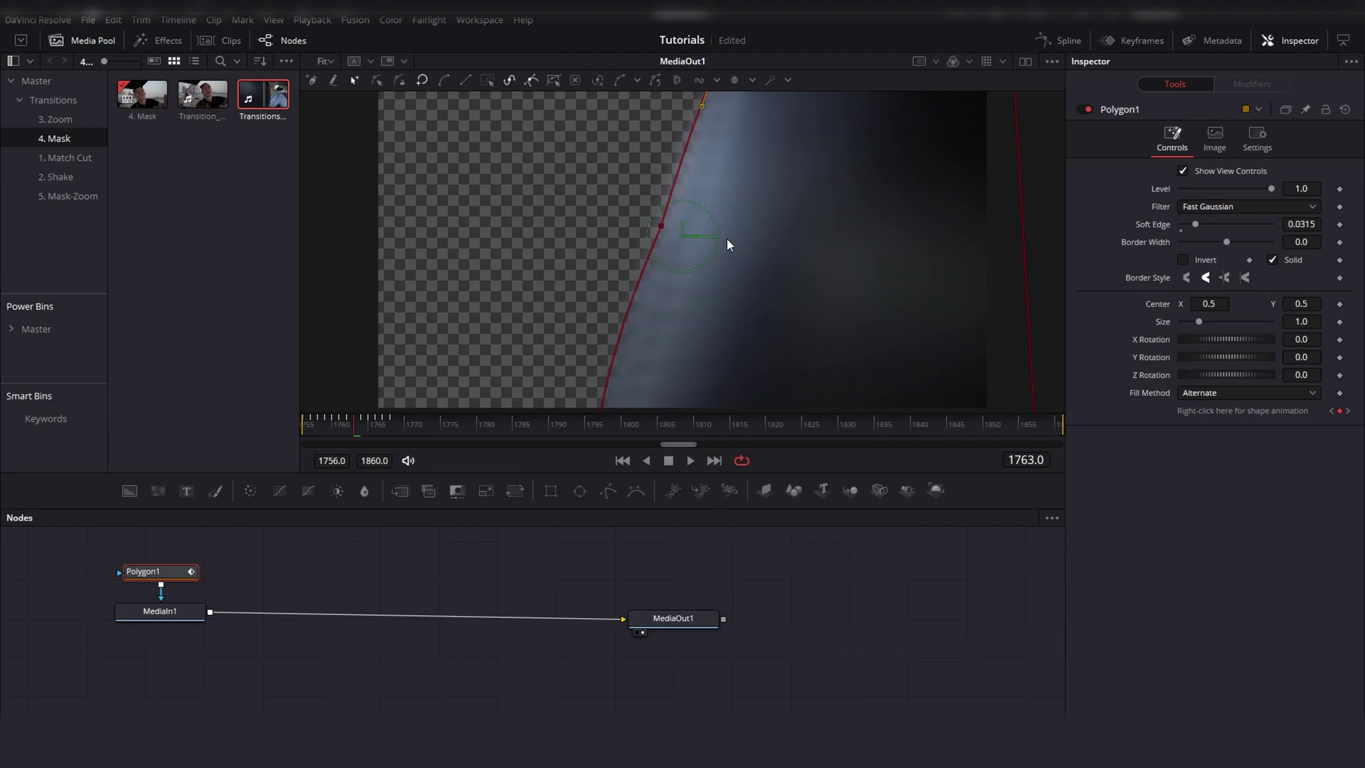
pyautogui.moveTo(352, 419); pyautogui.dragTo(348, 425)
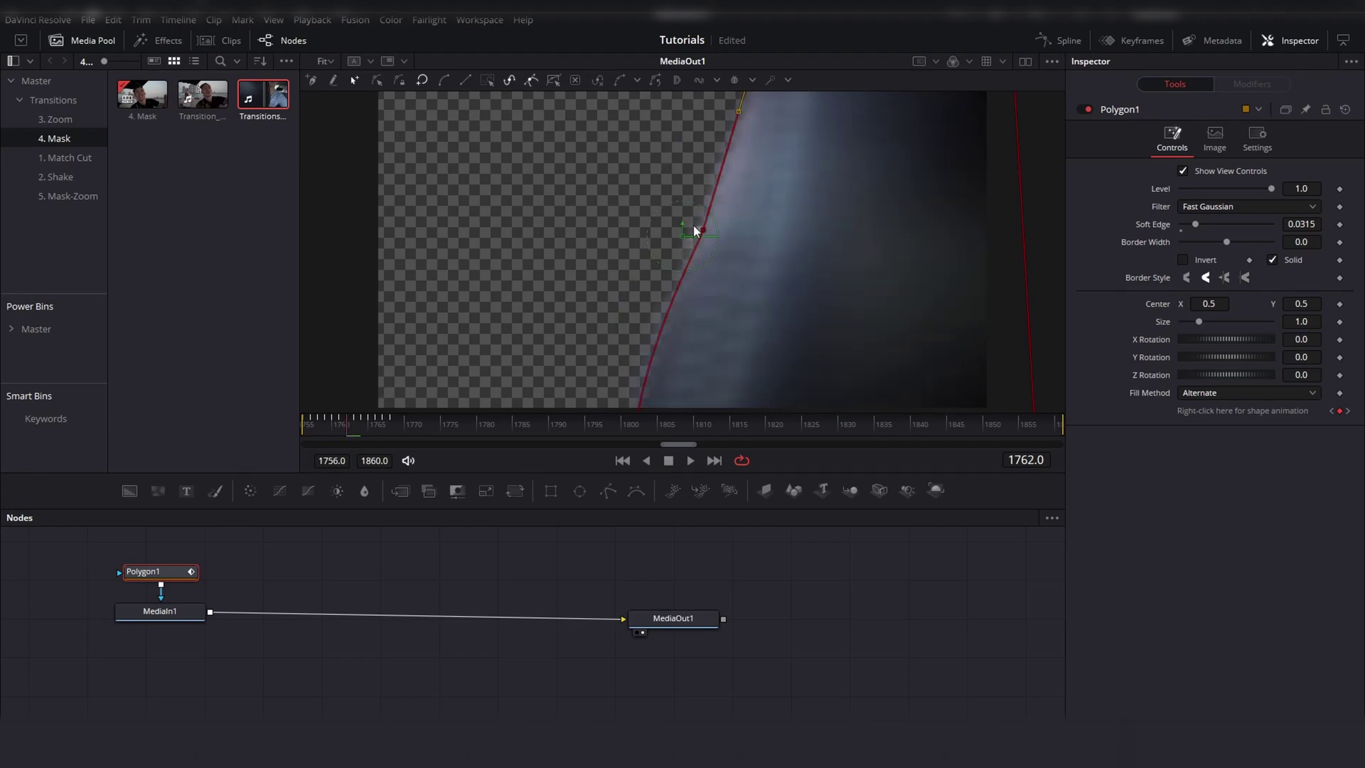
pyautogui.click(861, 554)
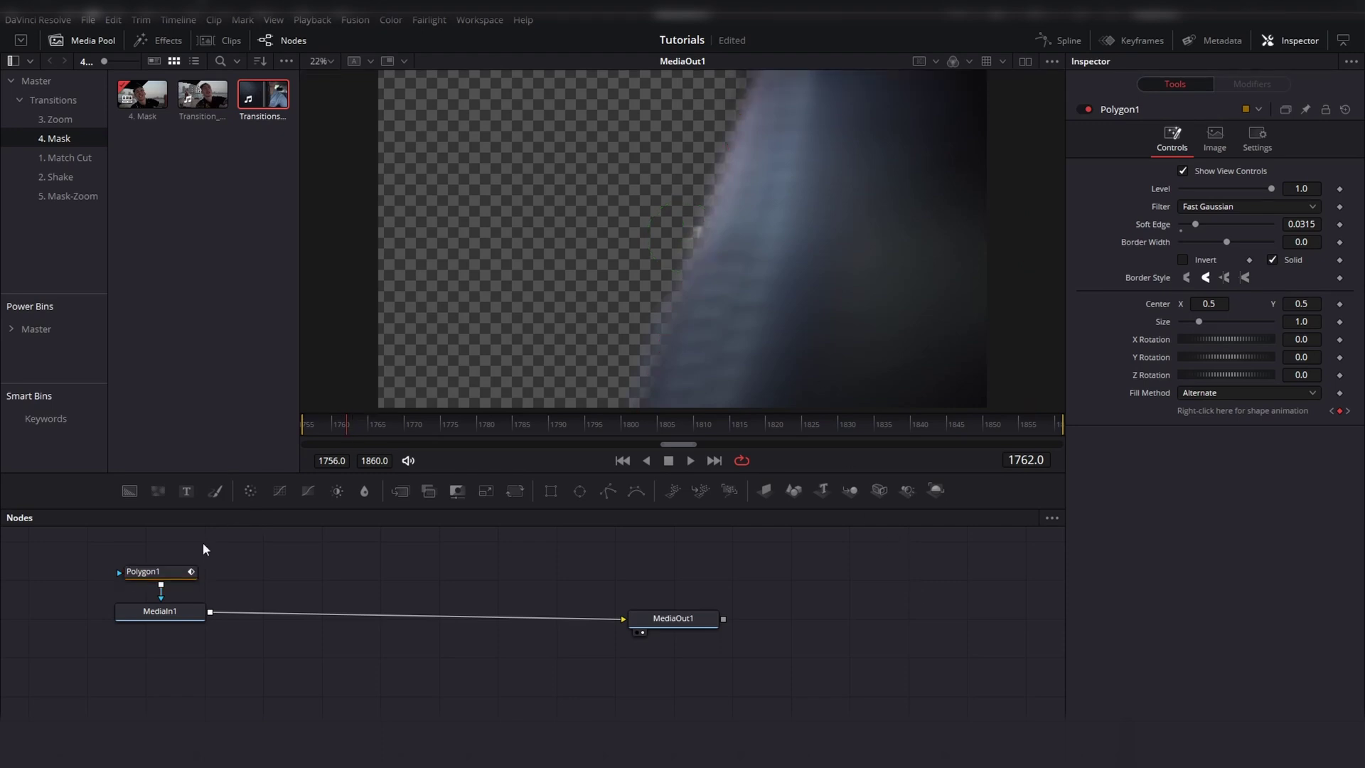
pyautogui.click(158, 573)
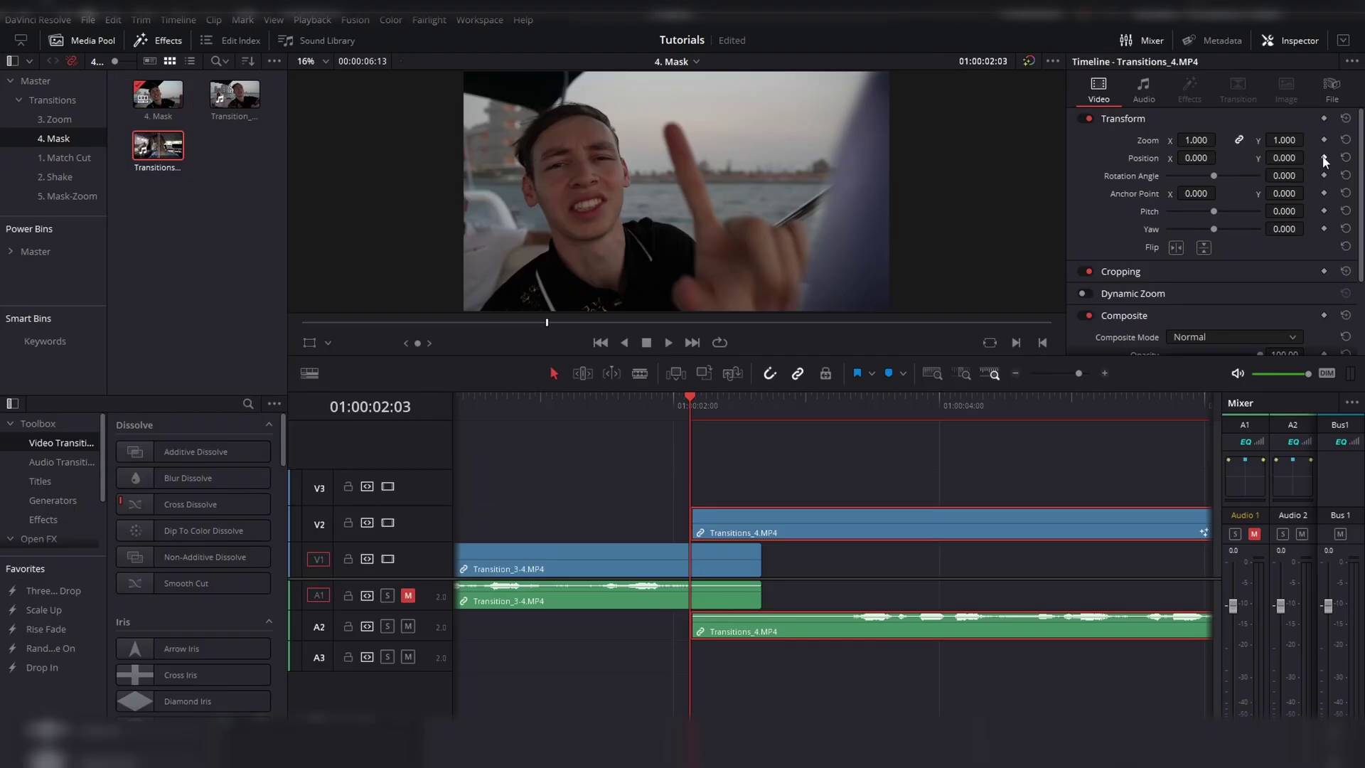
# Keyframe the Position X of Transitions_4.MP4 from 872 at 01:00:02:03 to 0 at 01:00:02:08.
pyautogui.click(1324, 158)
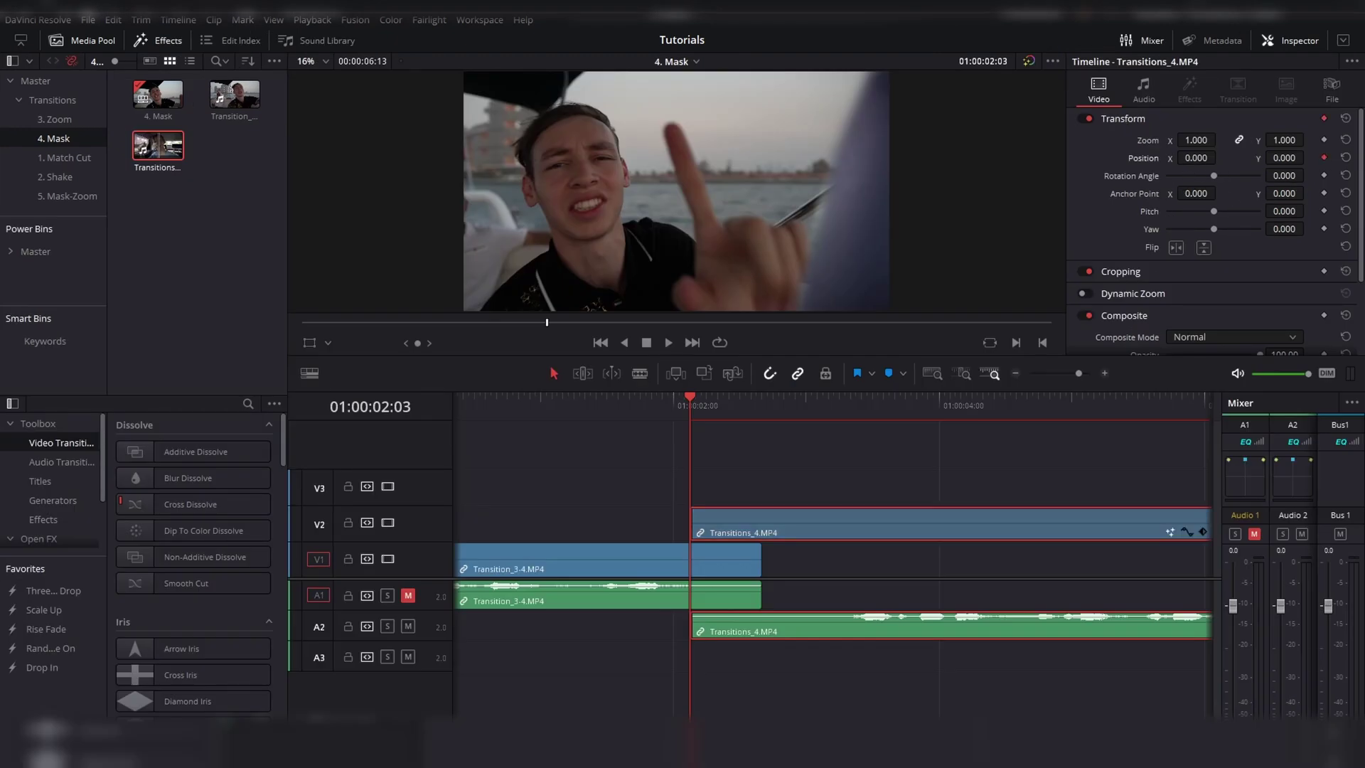
pyautogui.moveTo(1196, 157); pyautogui.dragTo(1219, 156)
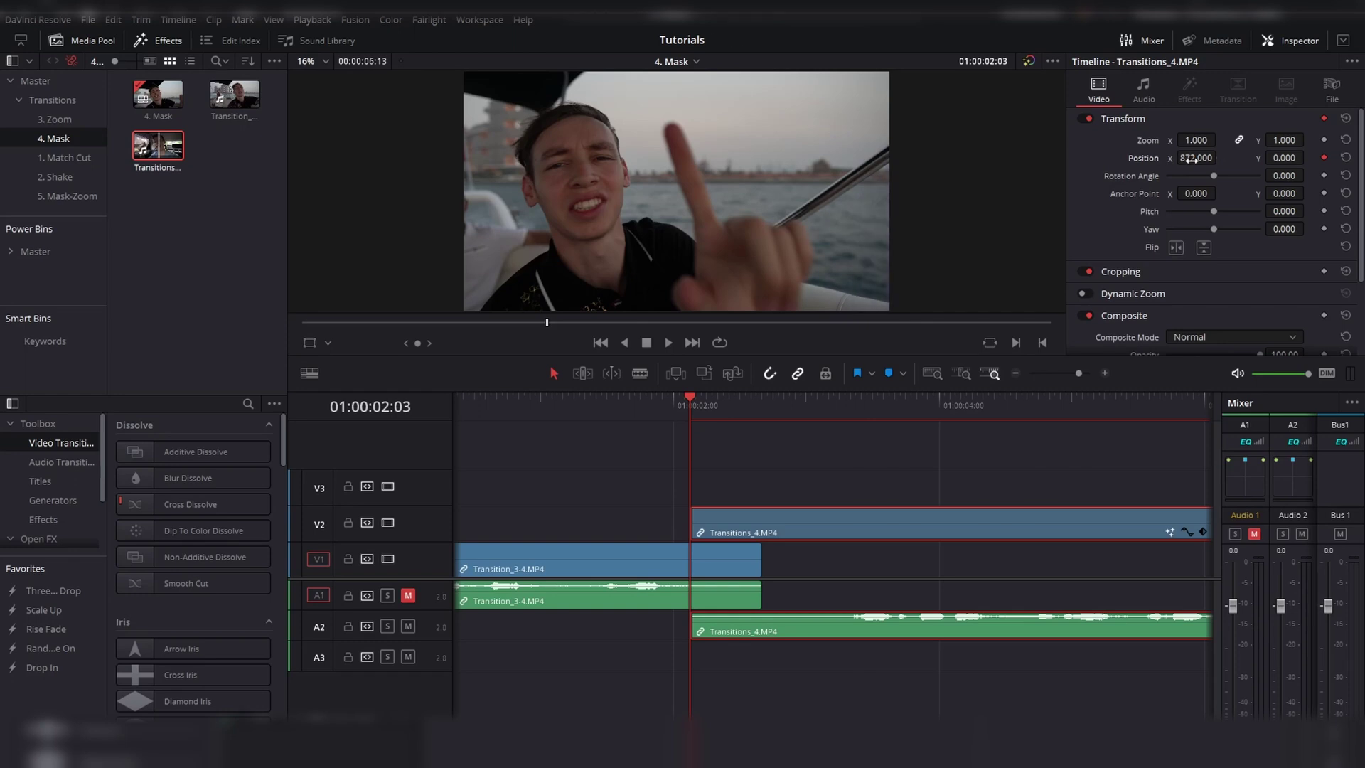
pyautogui.press('Right')
pyautogui.press('Right')
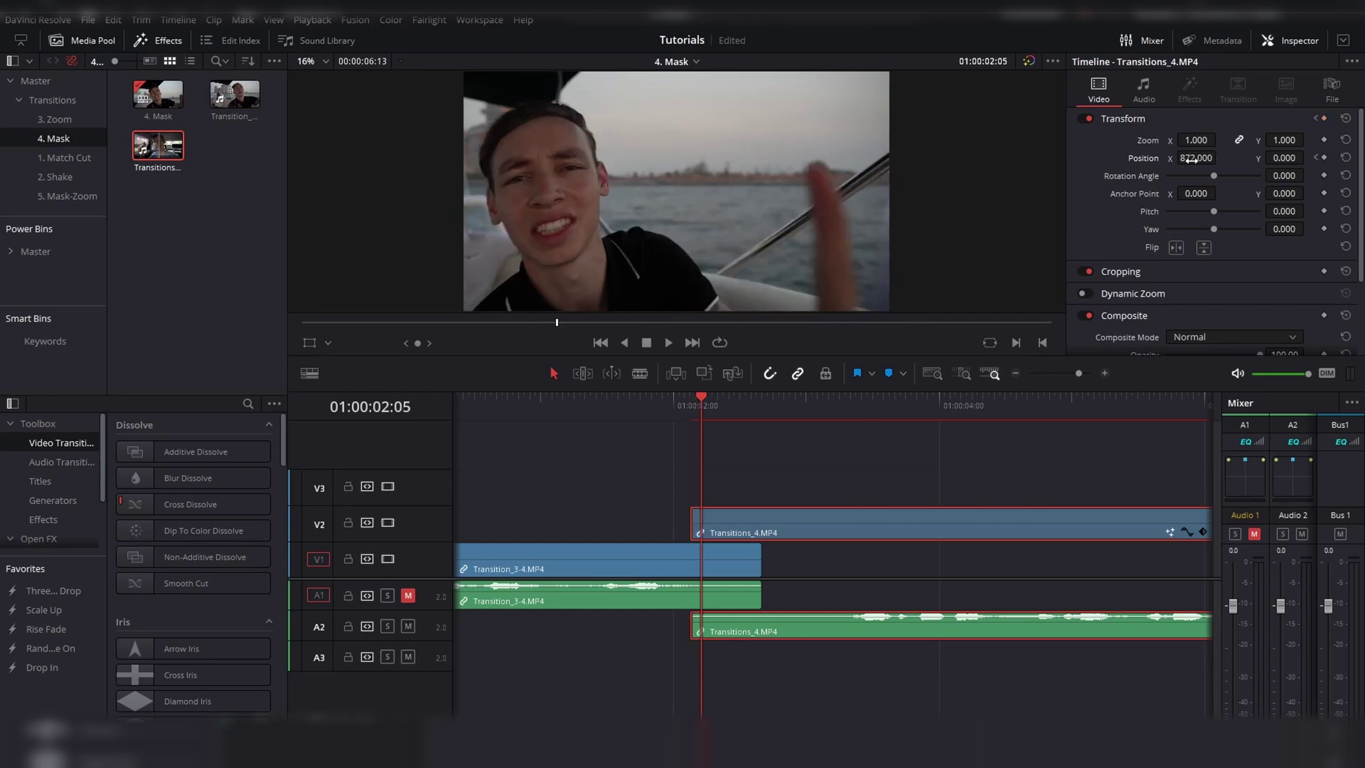
pyautogui.press('Right')
pyautogui.press('Right')
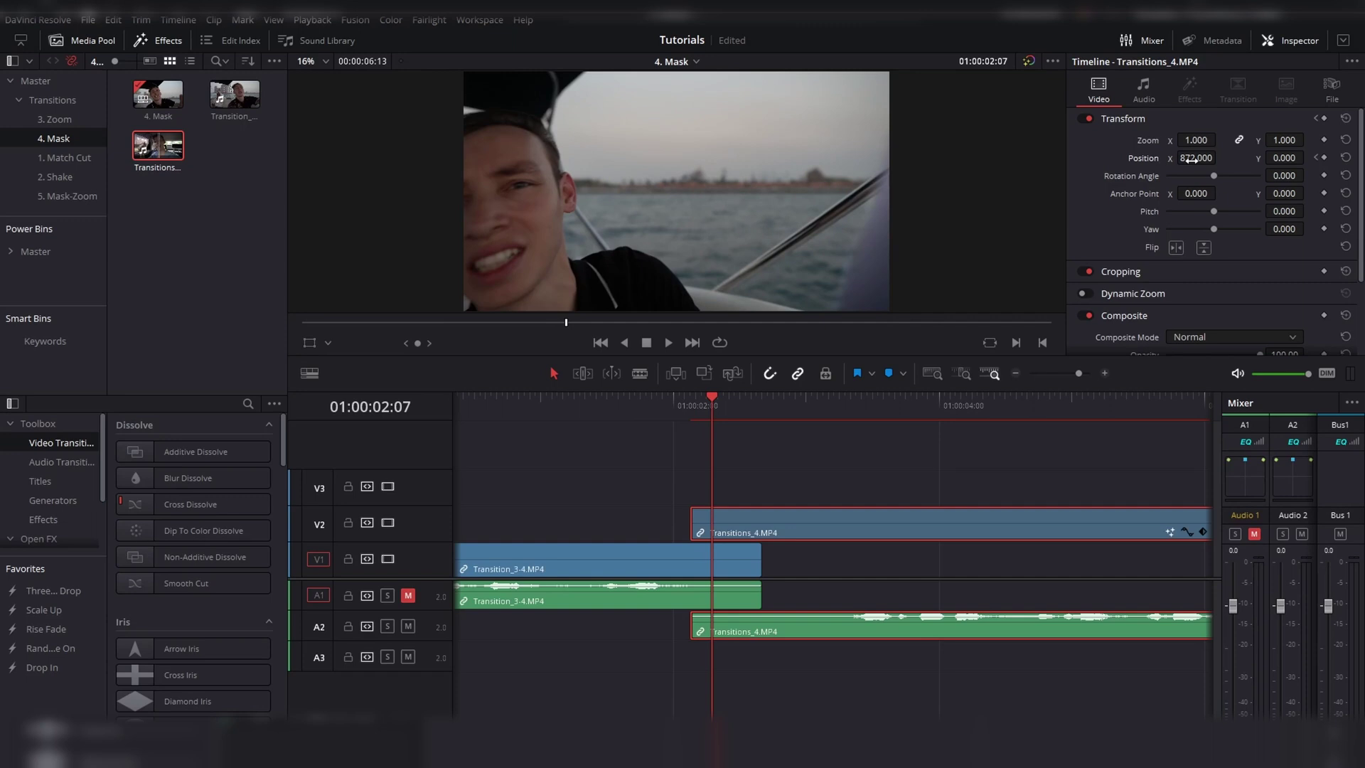
pyautogui.press('Right')
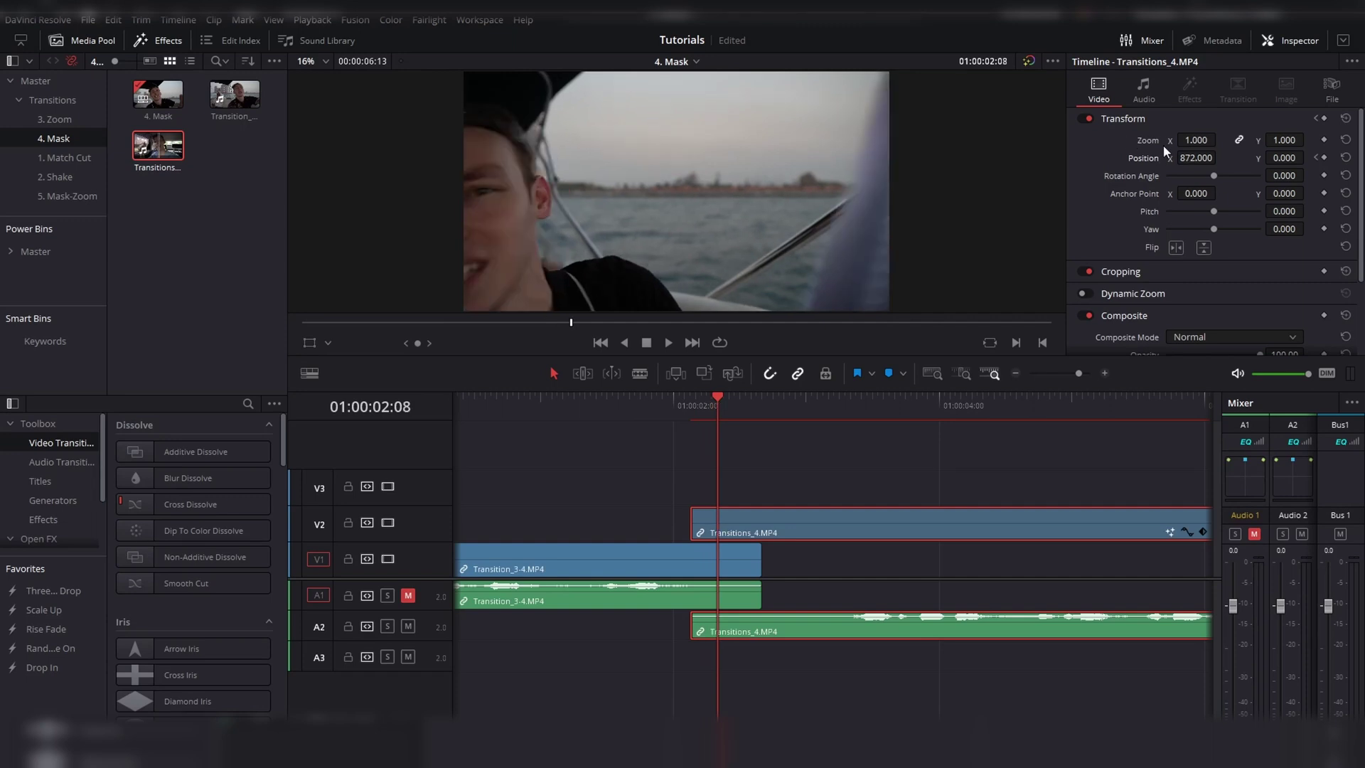
pyautogui.click(1205, 159)
pyautogui.write('0')
pyautogui.press('Return')
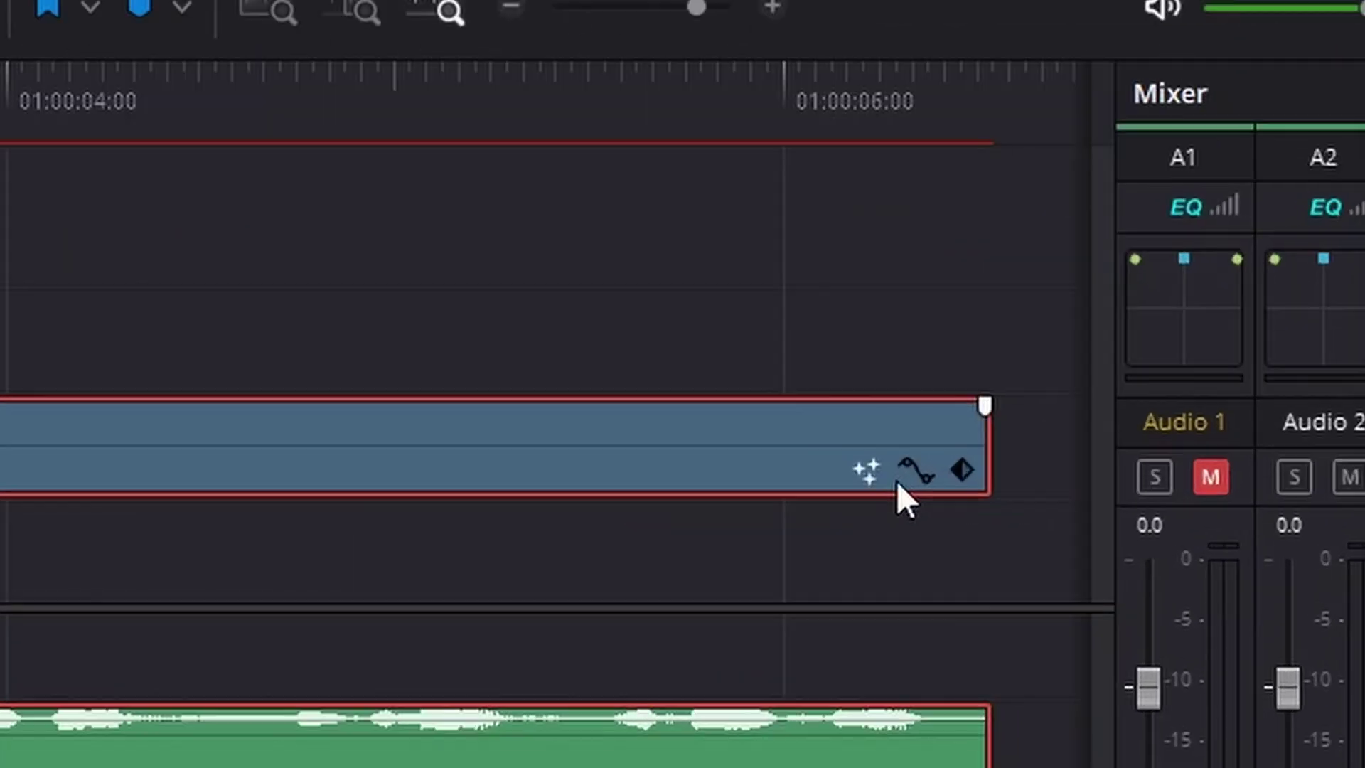
# Open the Position X keyframe curve of Transitions_4.MP4 in the timeline.
pyautogui.click(1187, 531)
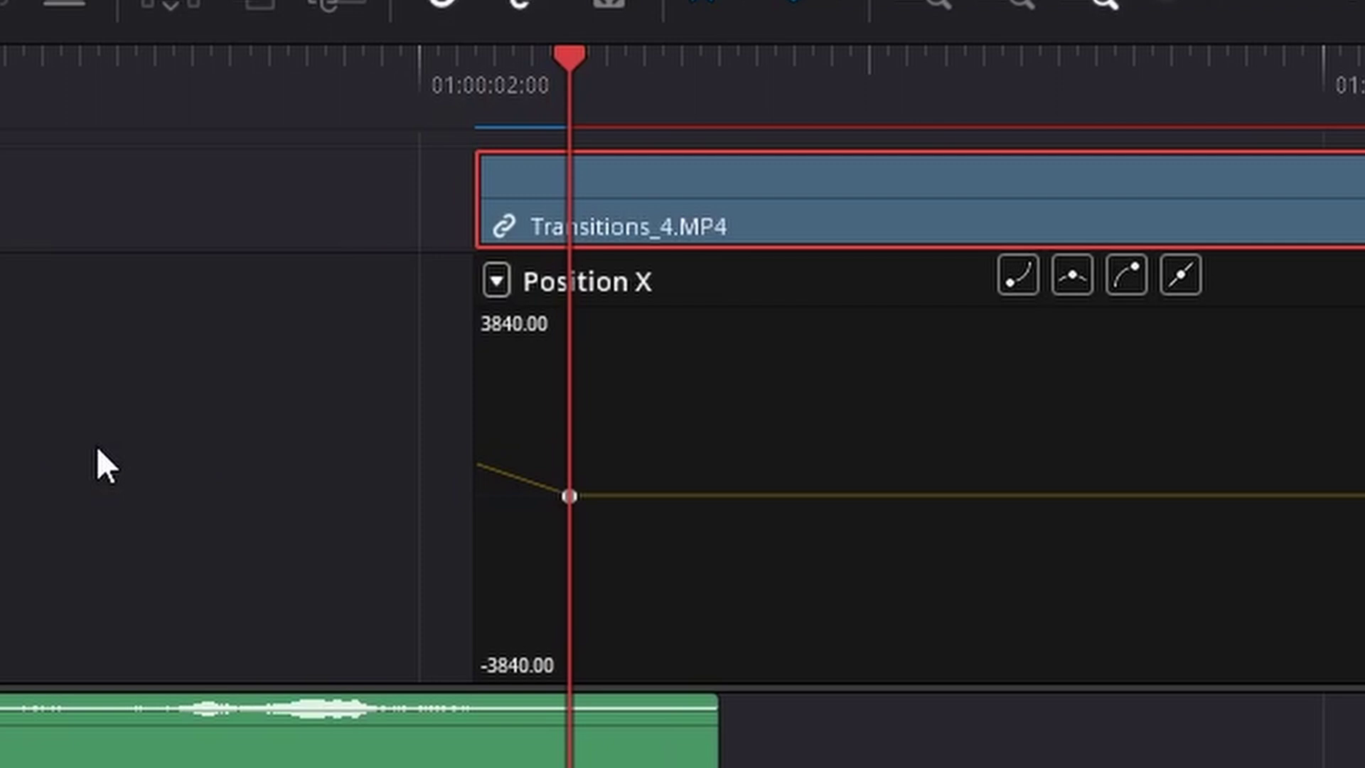
pyautogui.scroll(5, 675, 456)
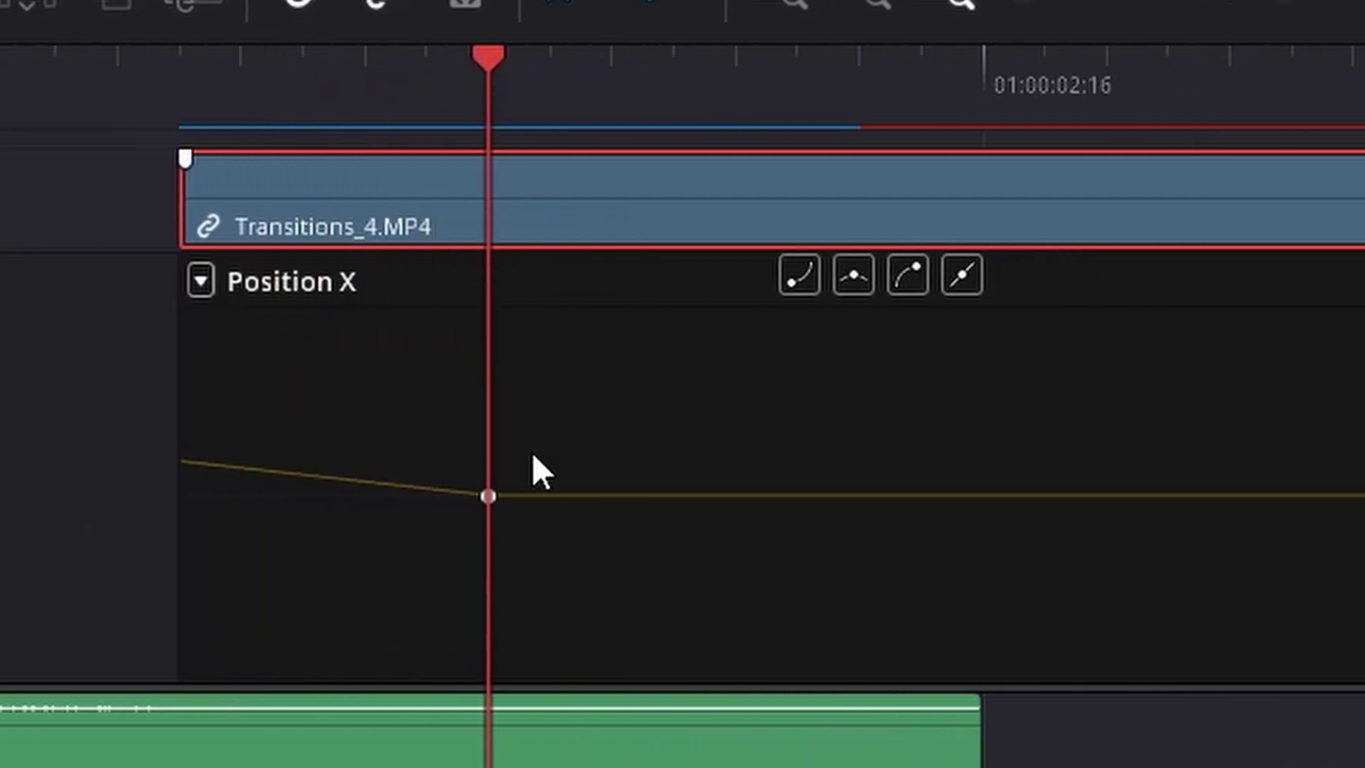
pyautogui.scroll(1, 533, 458)
# Play the transition from the start of Transitions_4.MP4 to check the position animation, and return to the clip's start.
pyautogui.press('Up')
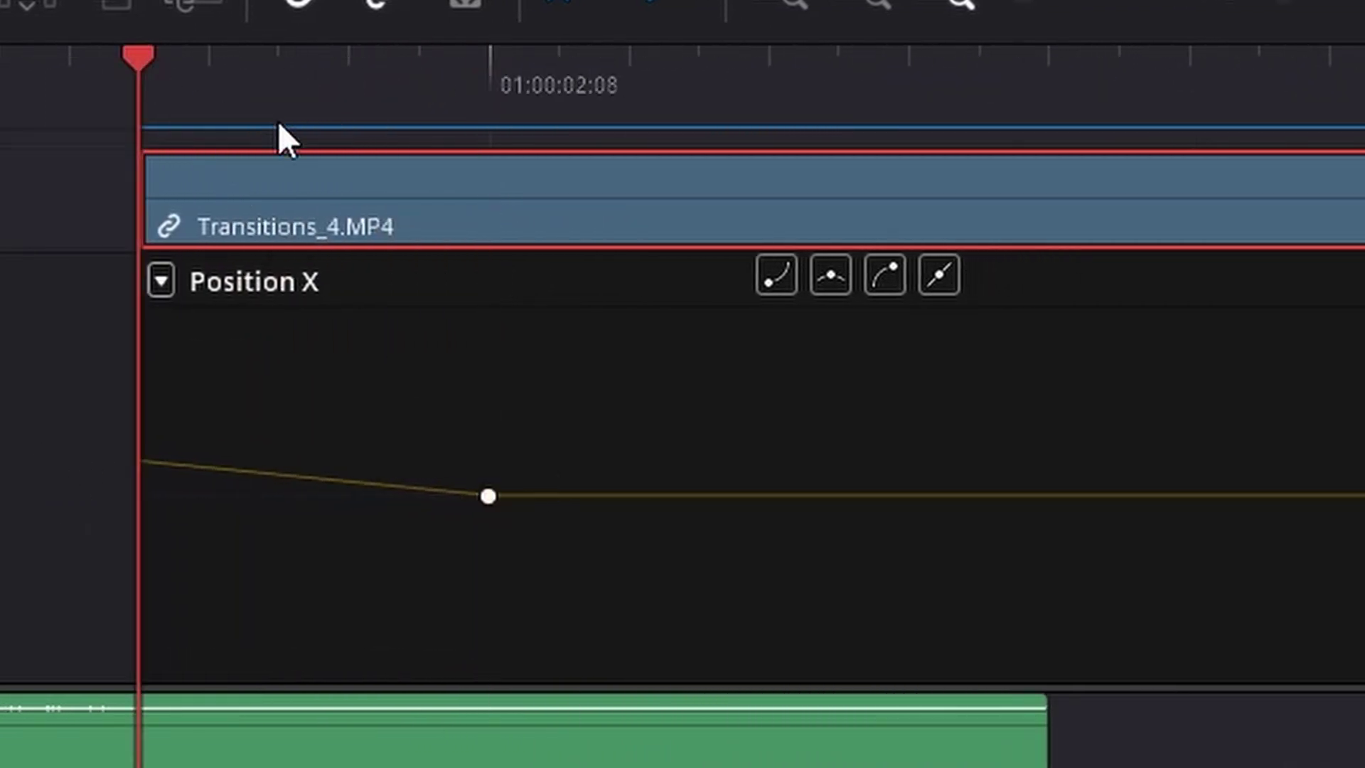
pyautogui.press('space')
pyautogui.press('space')
pyautogui.press('Up')
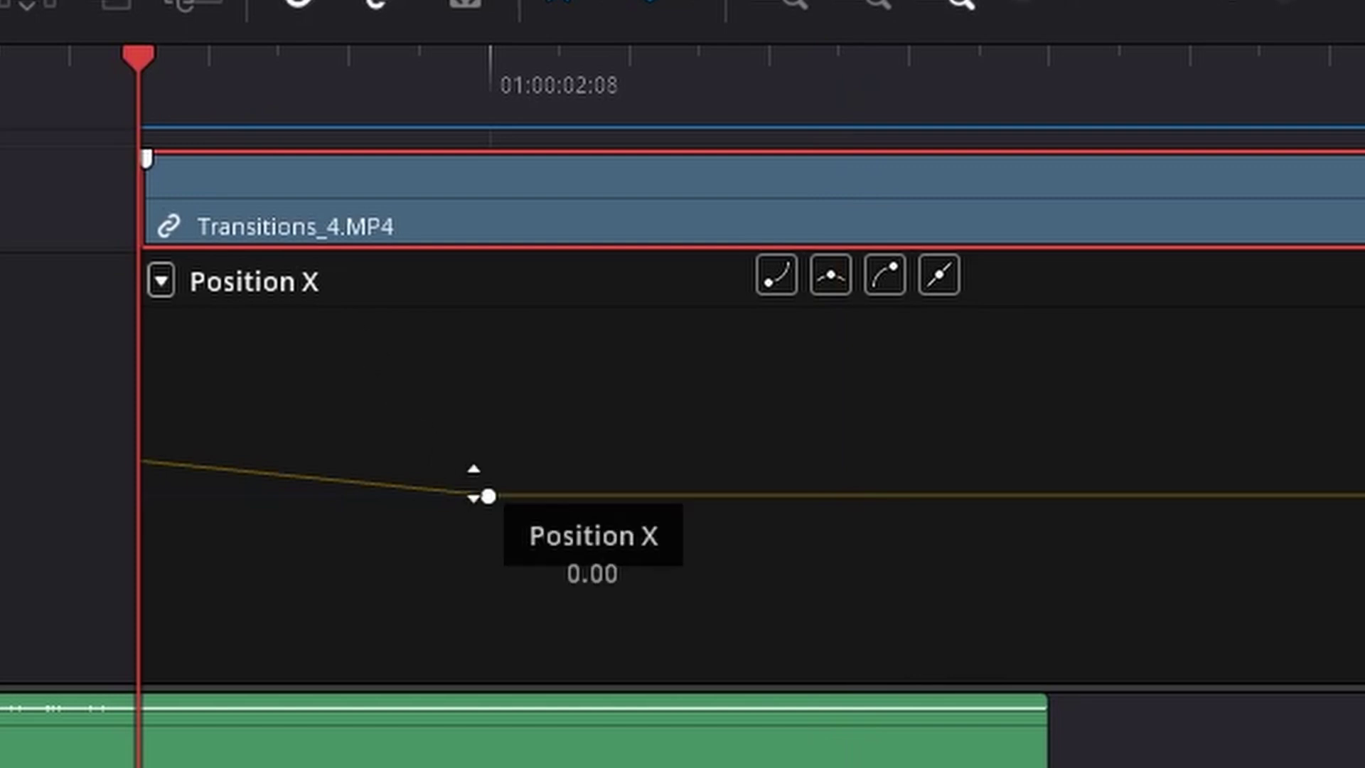
# Ease the Position X curve of Transitions_4.MP4 into its end keyframe and lift the handle to bend the curve upward.
pyautogui.click(486, 495)
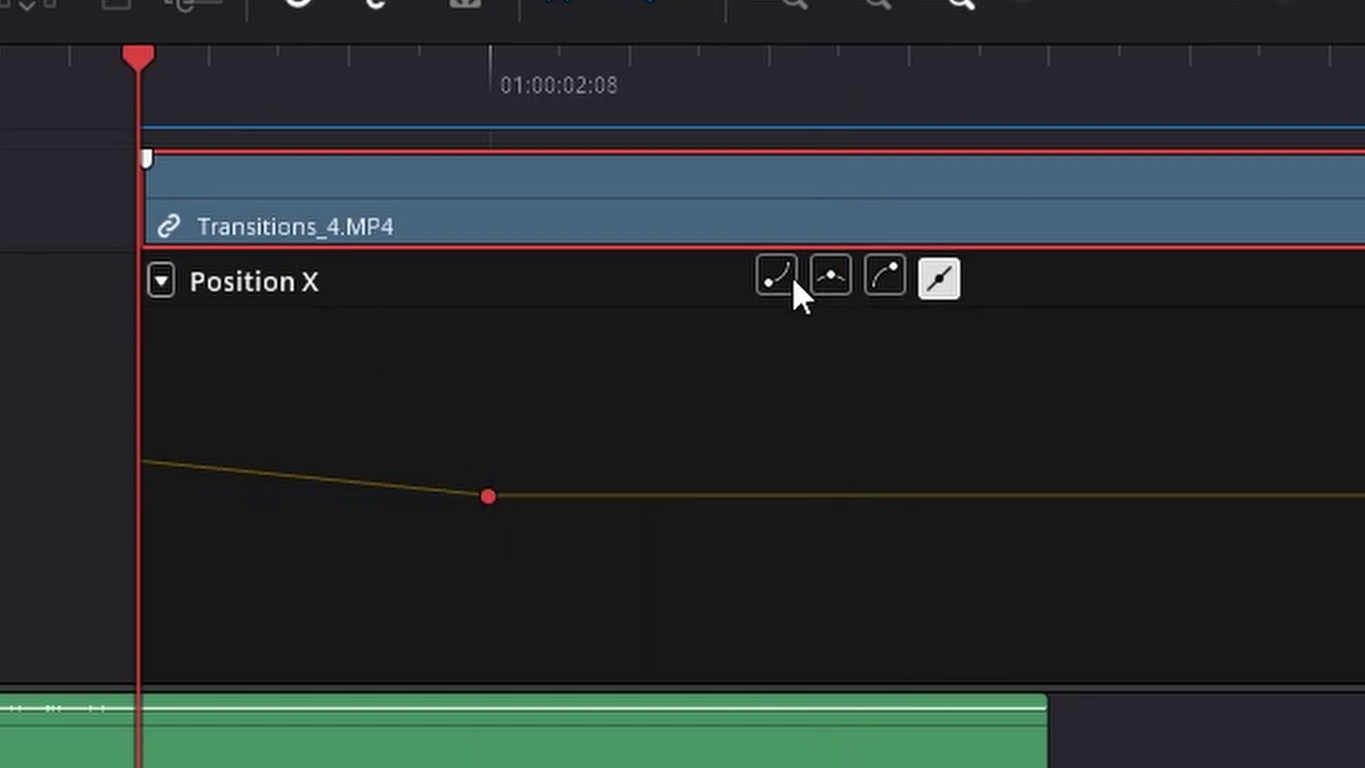
pyautogui.click(827, 282)
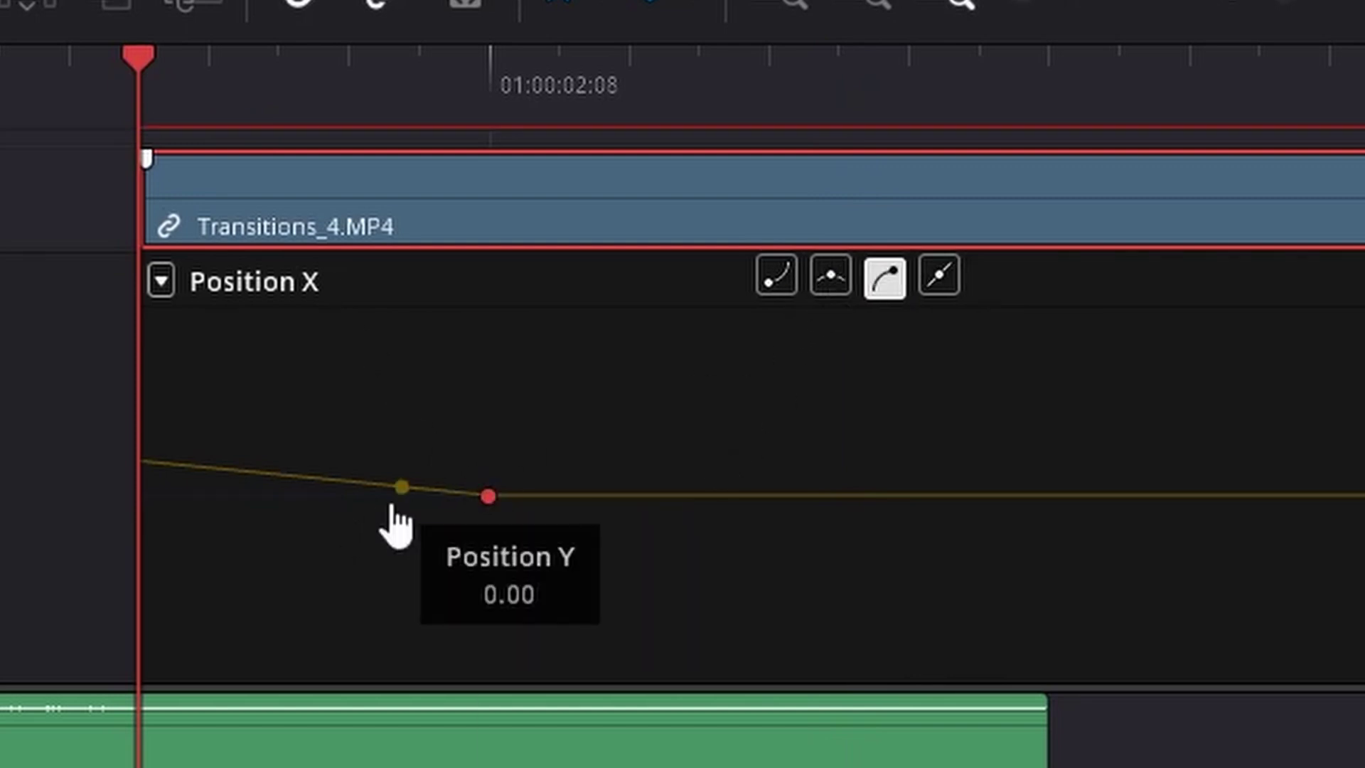
pyautogui.moveTo(399, 493); pyautogui.dragTo(375, 479)
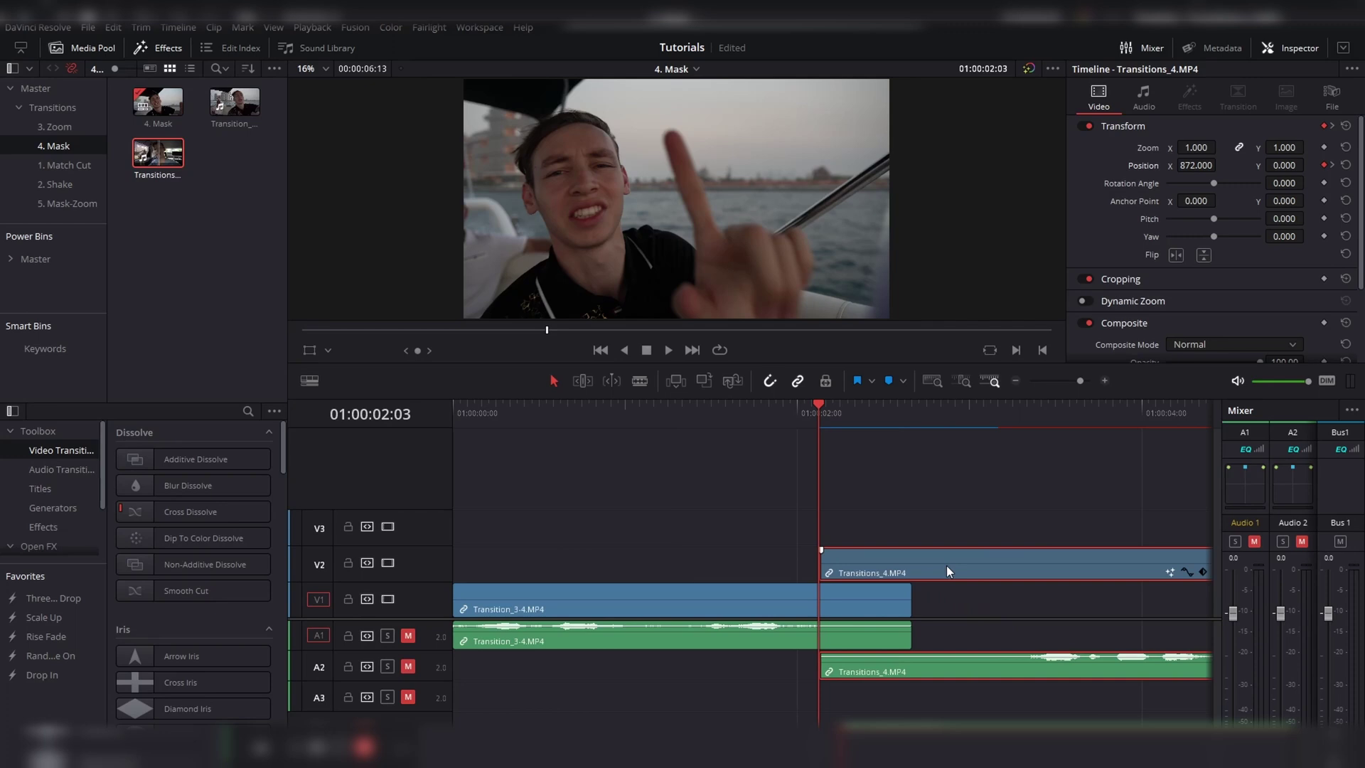
# Play the transition and step frame by frame to 01:00:02:18, where the dark pillar fills the frame.
pyautogui.hscroll(3, 945, 565)
pyautogui.press('space')
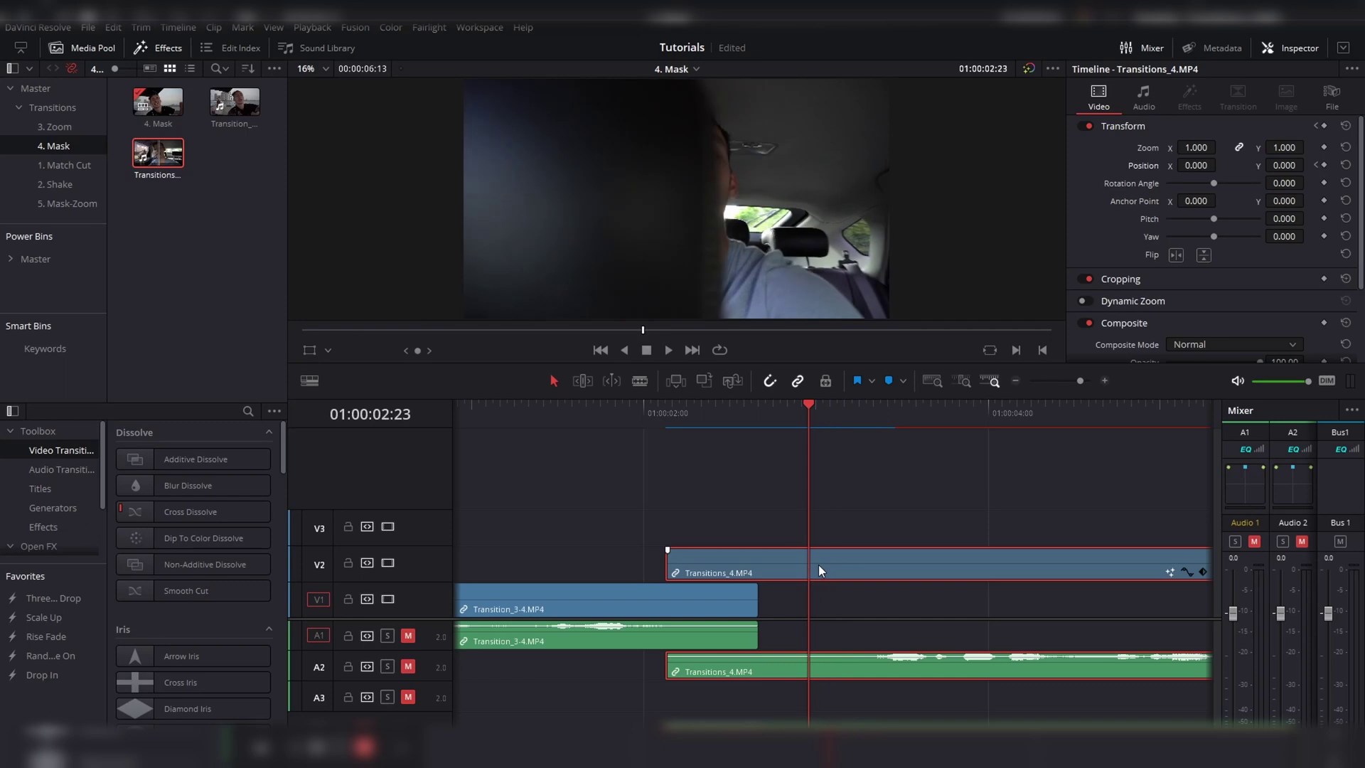
pyautogui.press('Left')
pyautogui.press('Left')
pyautogui.press('Left')
pyautogui.press('Left')
pyautogui.press('Left')
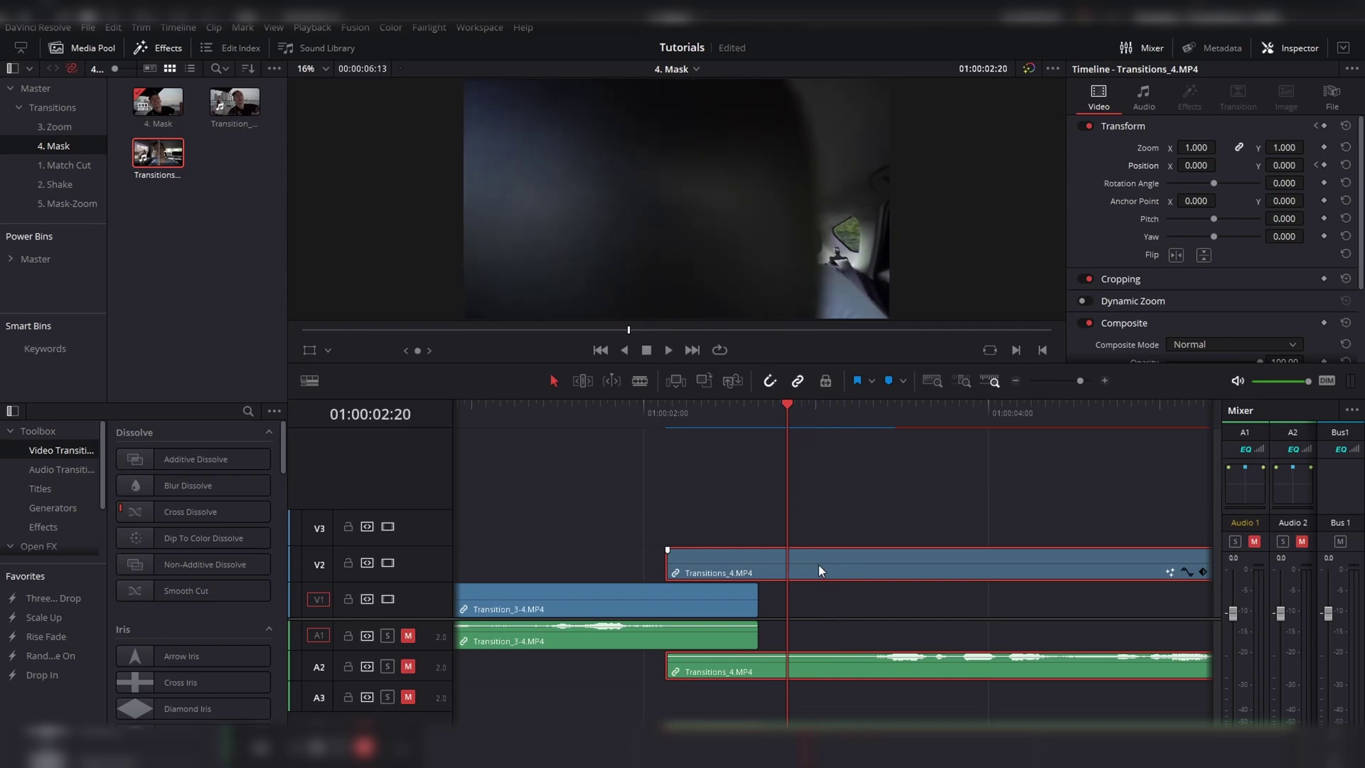
pyautogui.press('Right')
pyautogui.press('Right')
pyautogui.press('Left')
pyautogui.press('Left')
pyautogui.press('Left')
pyautogui.press('Right')
# Add a speed point to Transitions_4.MP4 at 01:00:02:18 and speed up the section before it to 150%.
pyautogui.hscroll(3, 818, 564)
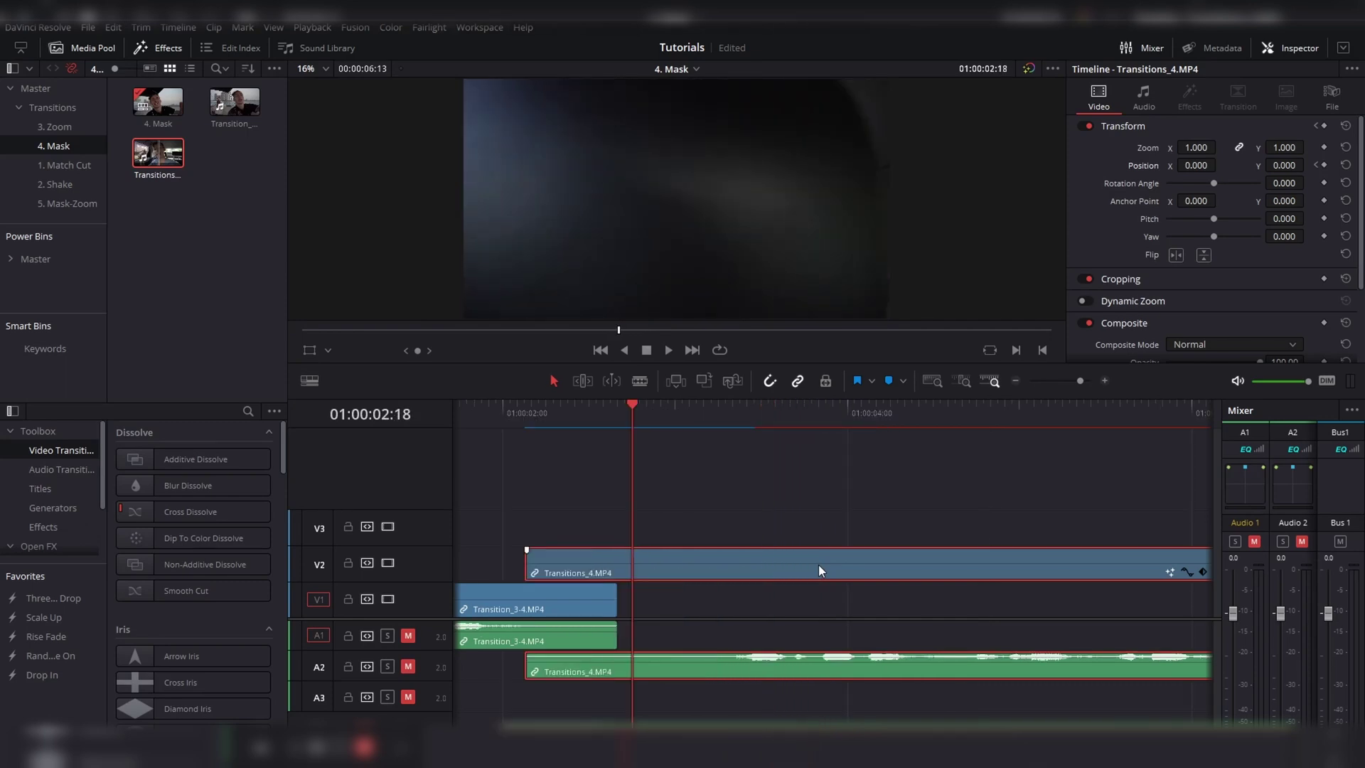
pyautogui.hotkey('ctrl', 'r')
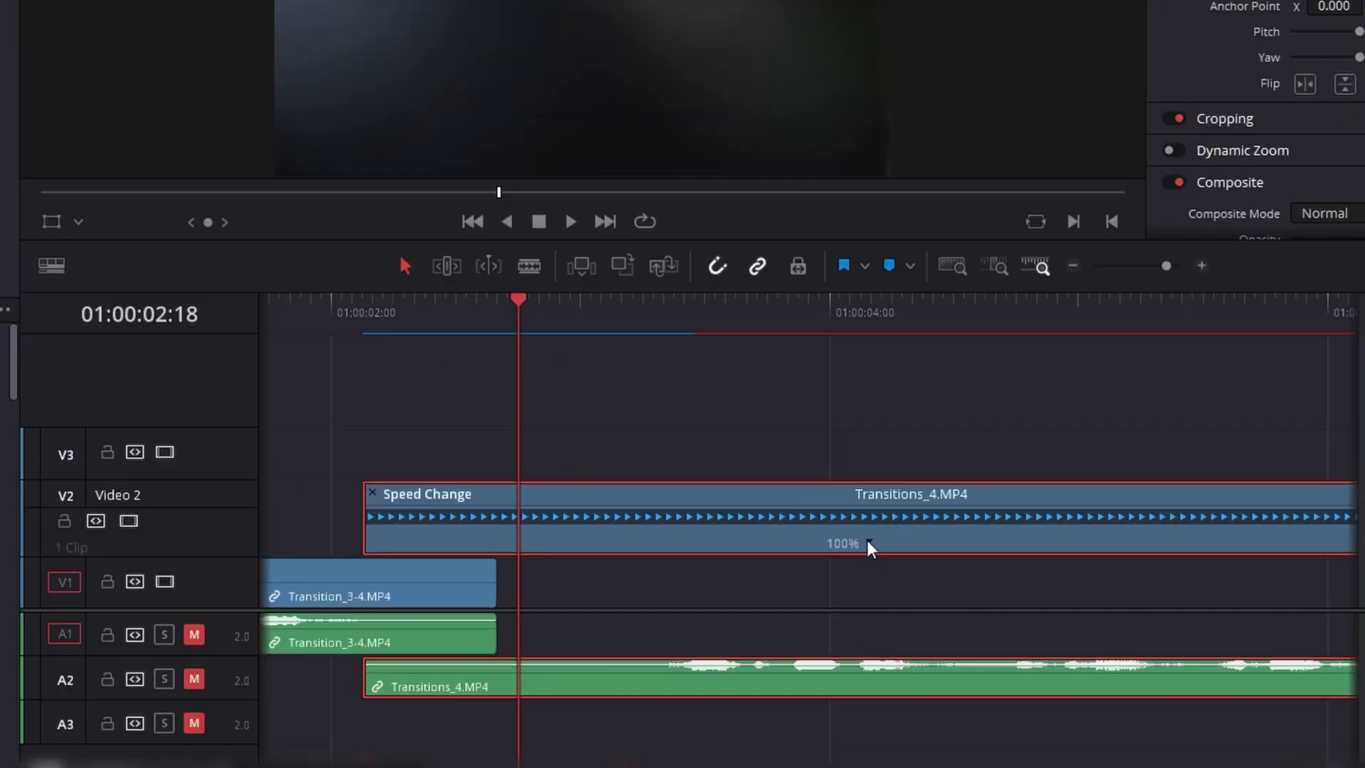
pyautogui.click(874, 571)
pyautogui.click(901, 500)
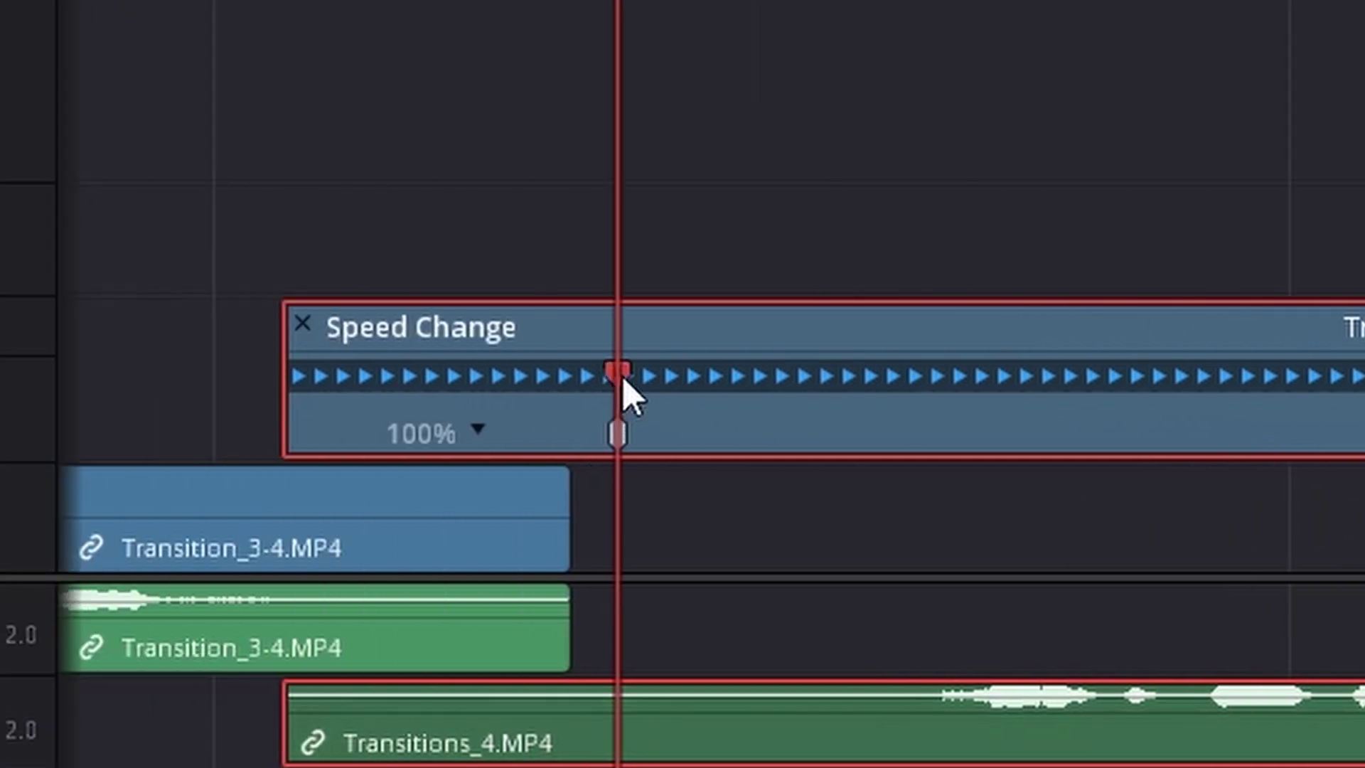
pyautogui.moveTo(623, 377); pyautogui.dragTo(493, 380)
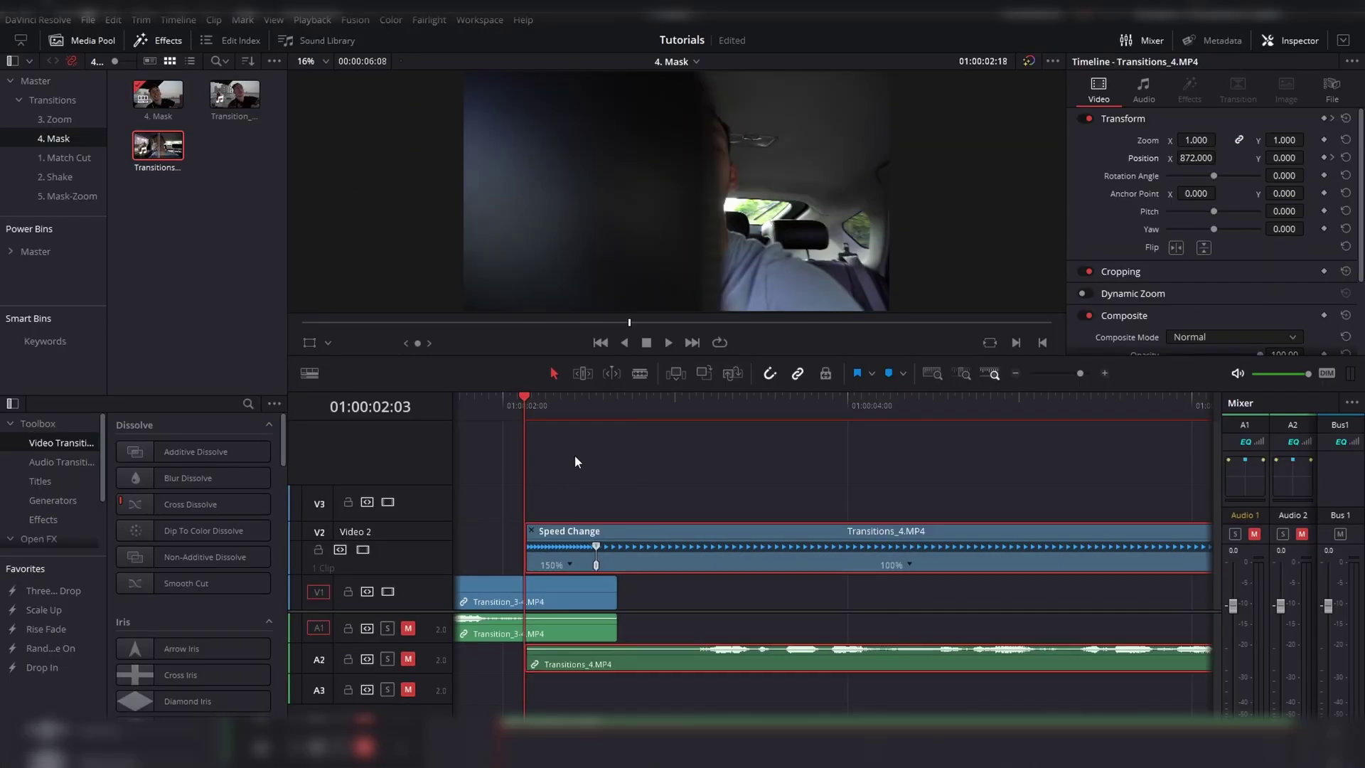
# Play to 01:00:02:12 and trim the end of Transition_3-4.MP4 back to that frame.
pyautogui.press('space')
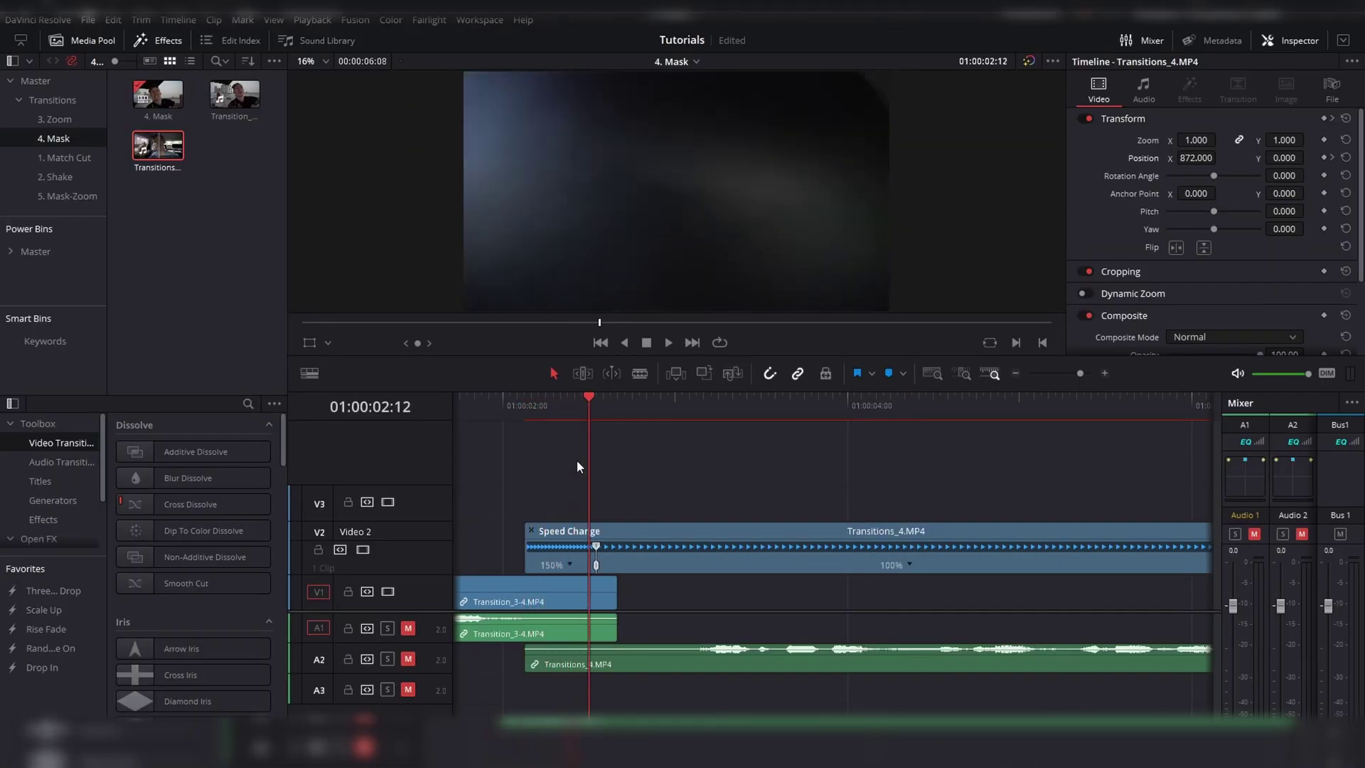
pyautogui.moveTo(614, 599); pyautogui.dragTo(587, 597)
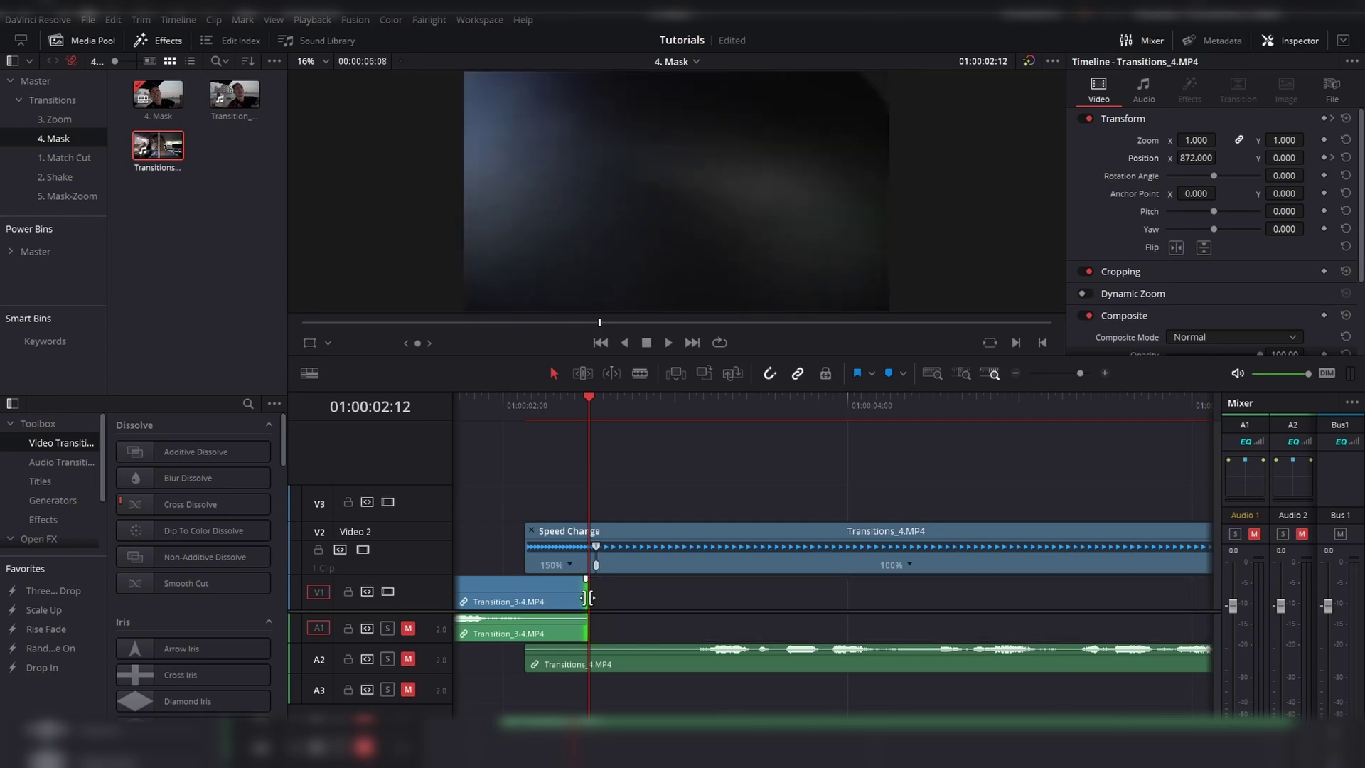
# Open the retime curve of Transitions_4.MP4 and display Retime Speed instead of Retime Frame.
pyautogui.rightClick(719, 541)
pyautogui.click(837, 313)
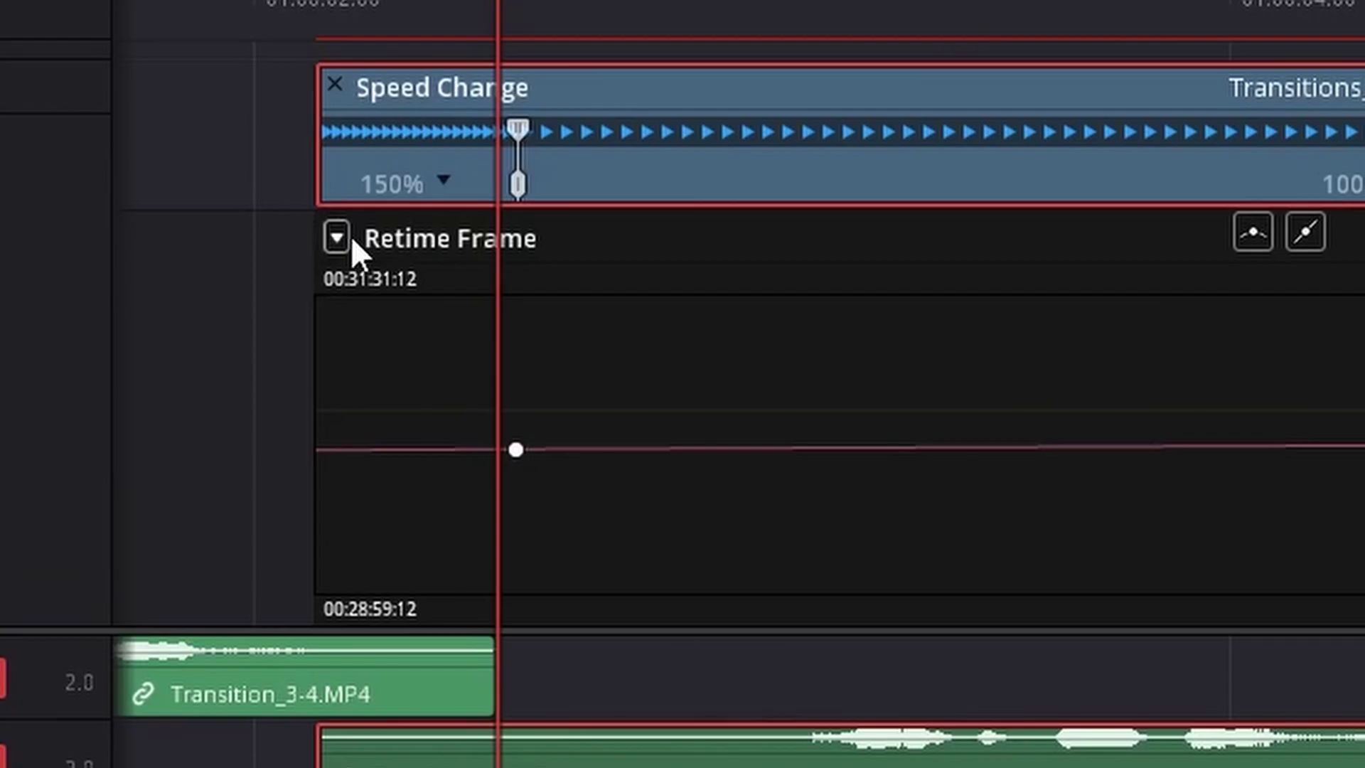
pyautogui.click(342, 237)
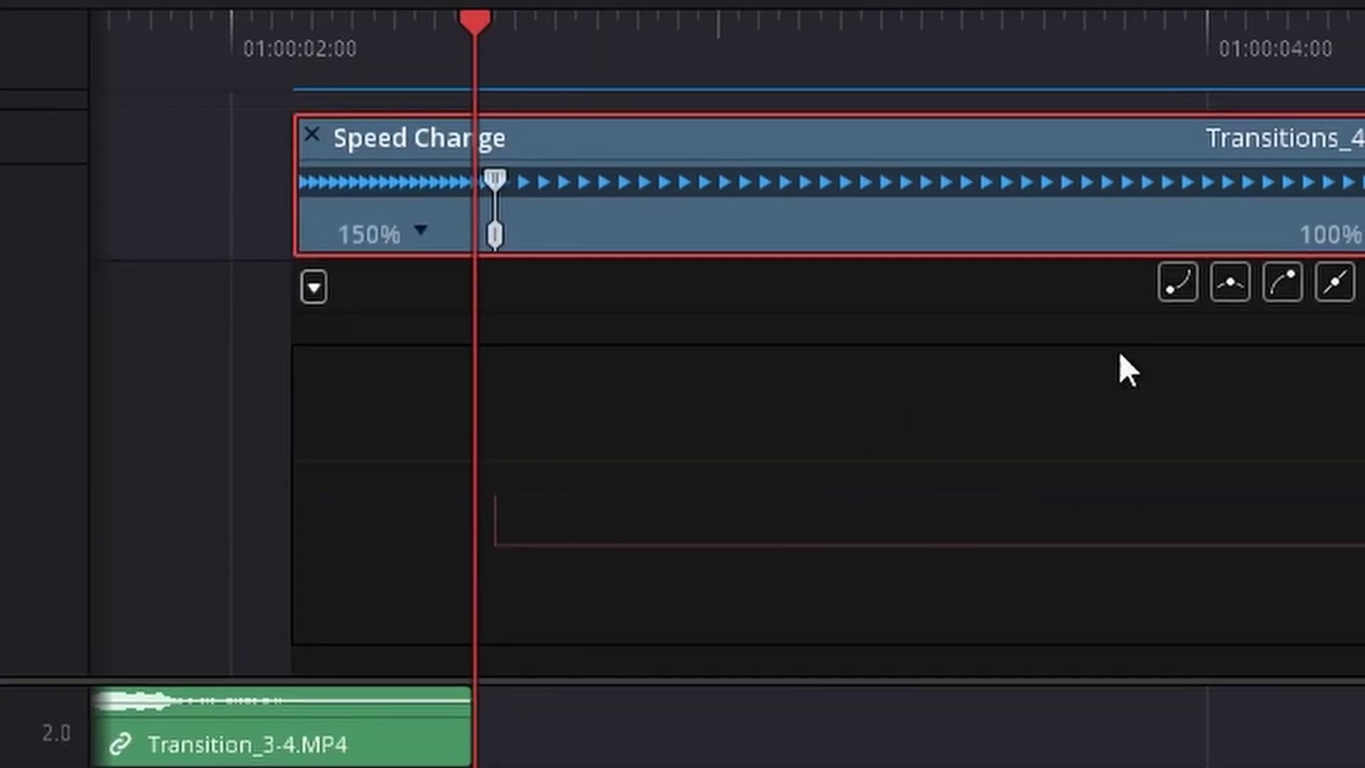
# Smooth the Retime Speed keyframe between the 150% and 100% sections and shorten its handles for a quicker speed ramp.
pyautogui.scroll(1, 167, 518)
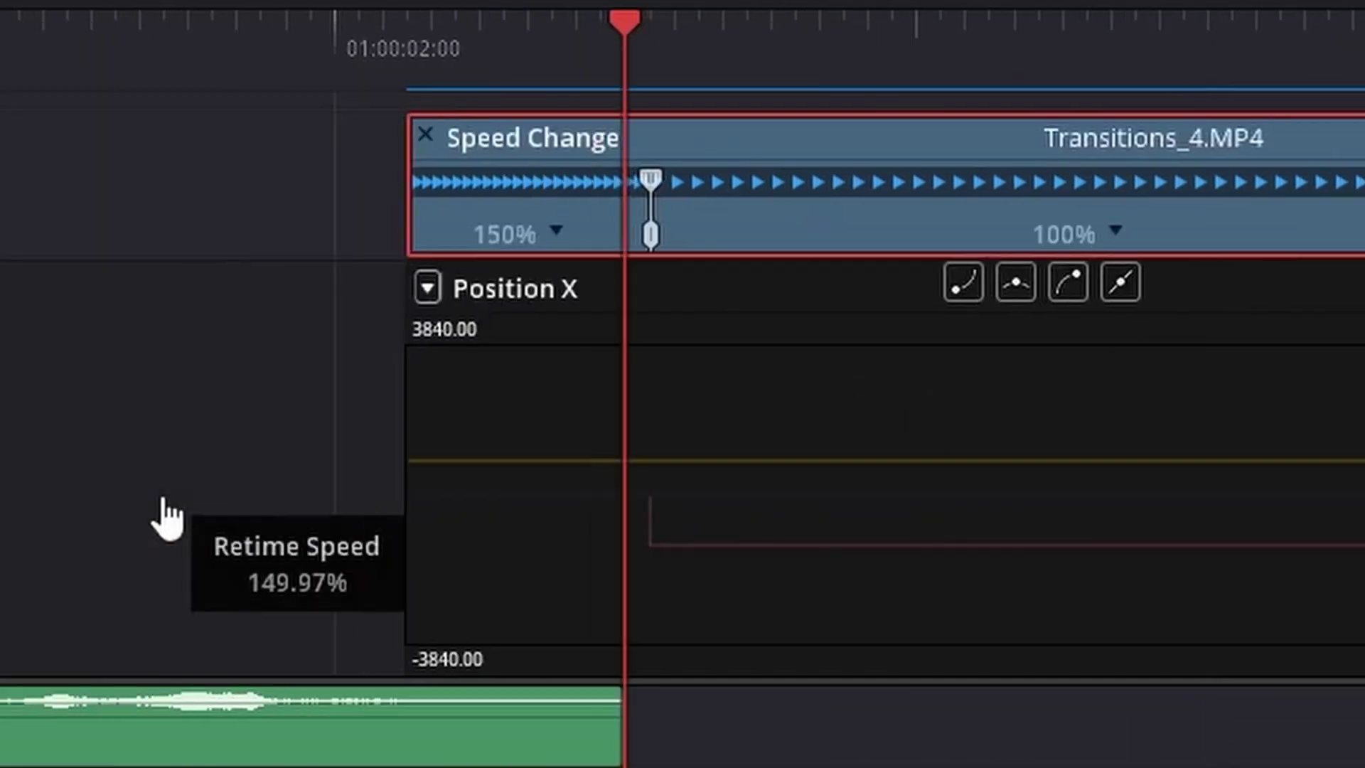
pyautogui.scroll(5, 694, 557)
pyautogui.scroll(2, 688, 542)
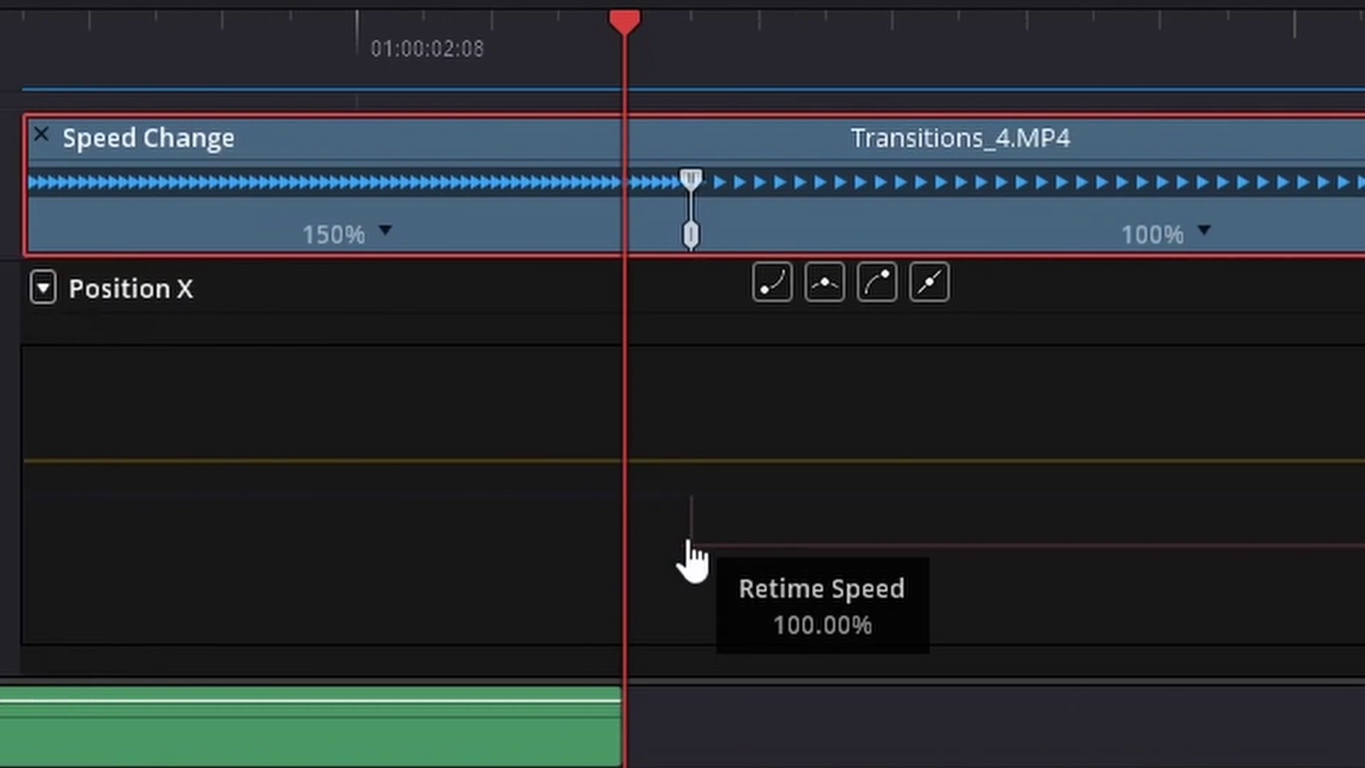
pyautogui.click(689, 544)
pyautogui.hscroll(3, 694, 542)
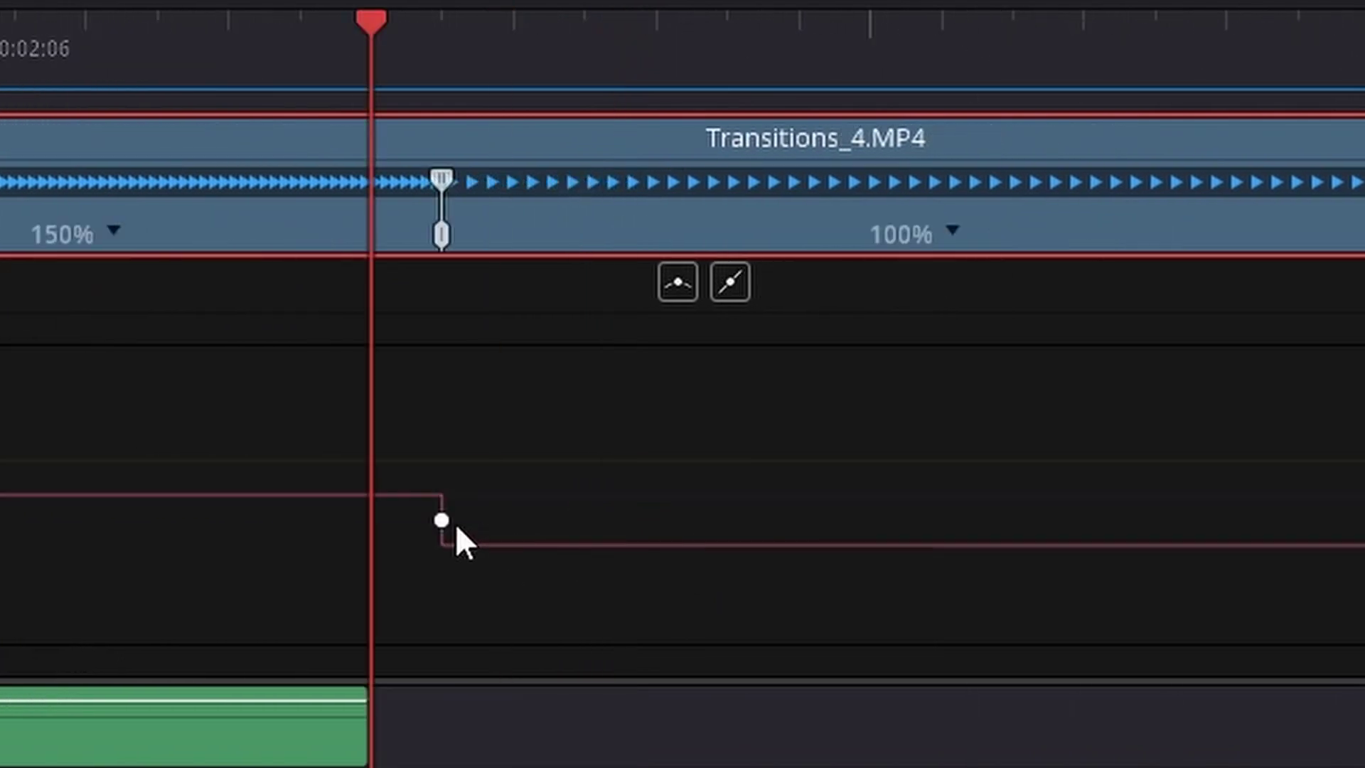
pyautogui.hscroll(-3, 445, 530)
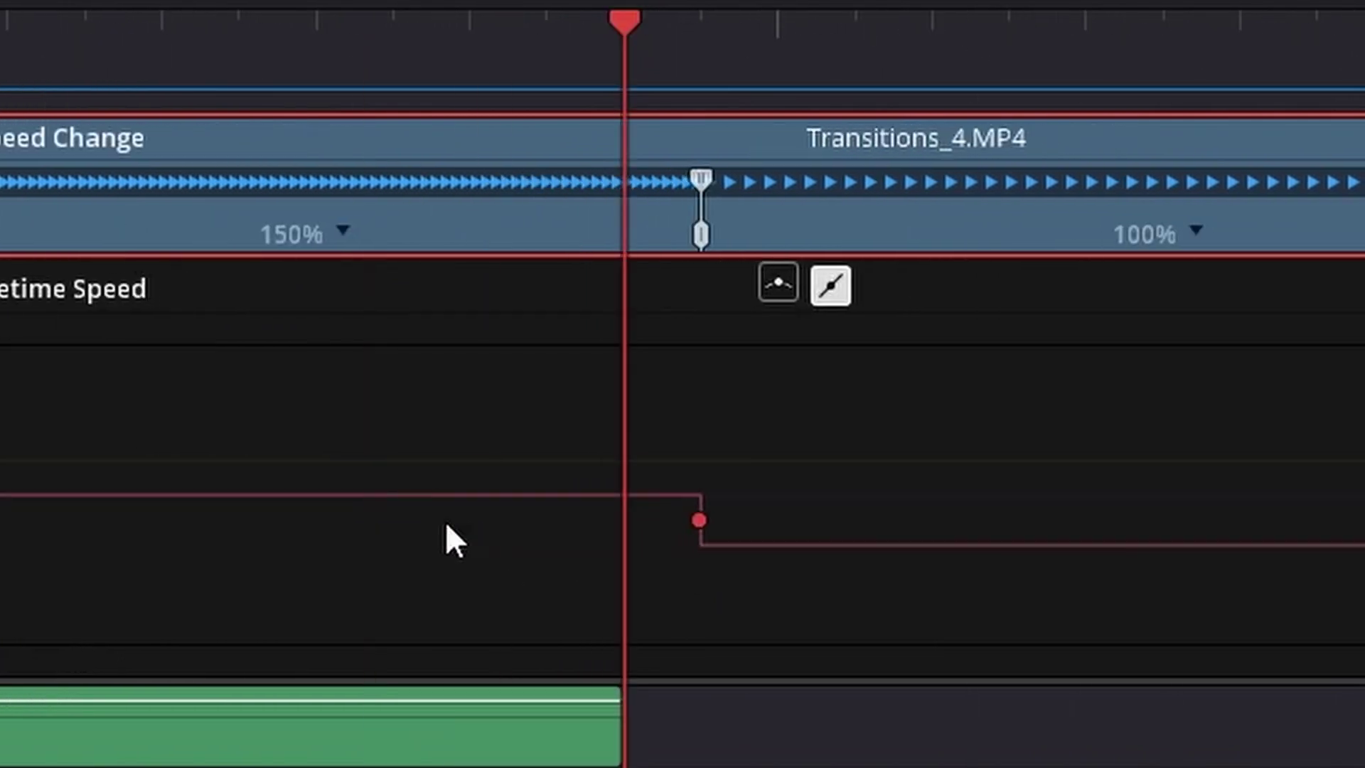
pyautogui.click(778, 284)
pyautogui.scroll(-2, 770, 481)
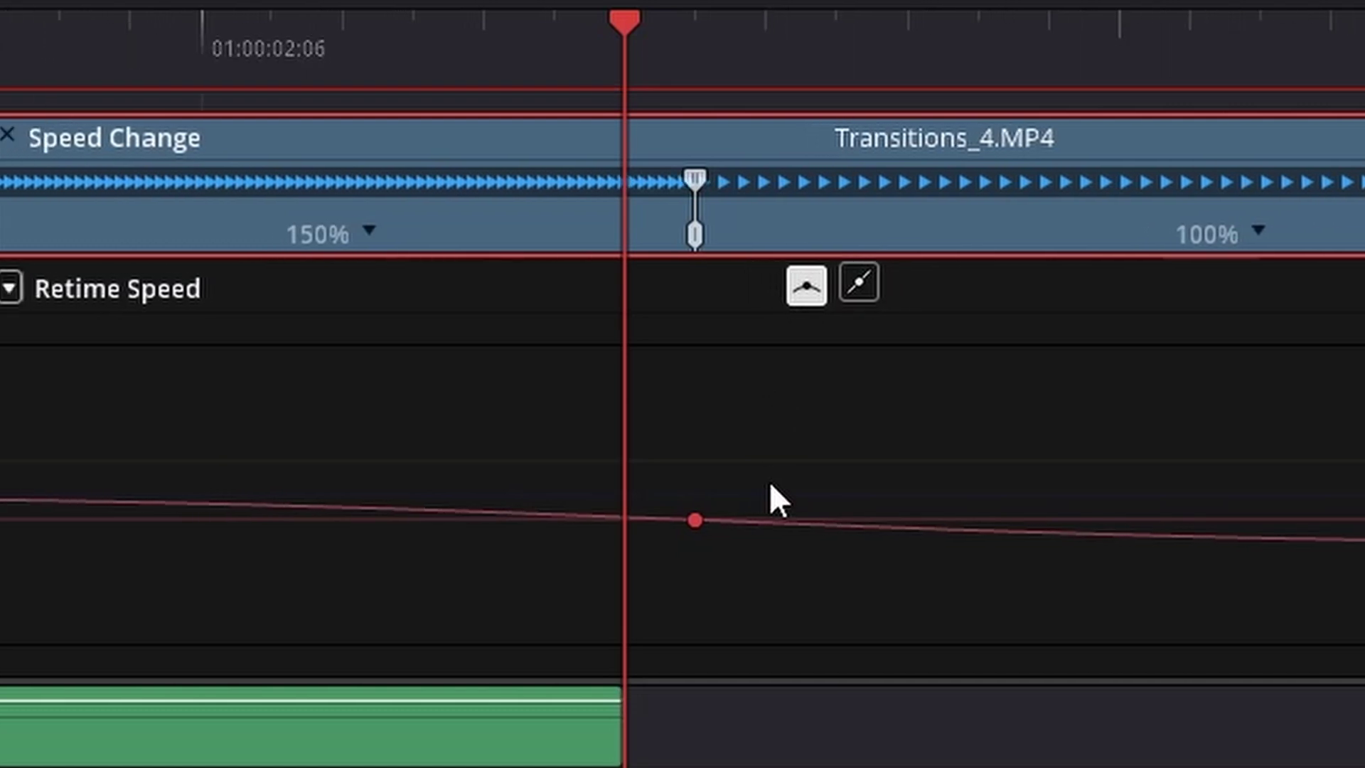
pyautogui.scroll(-3, 771, 489)
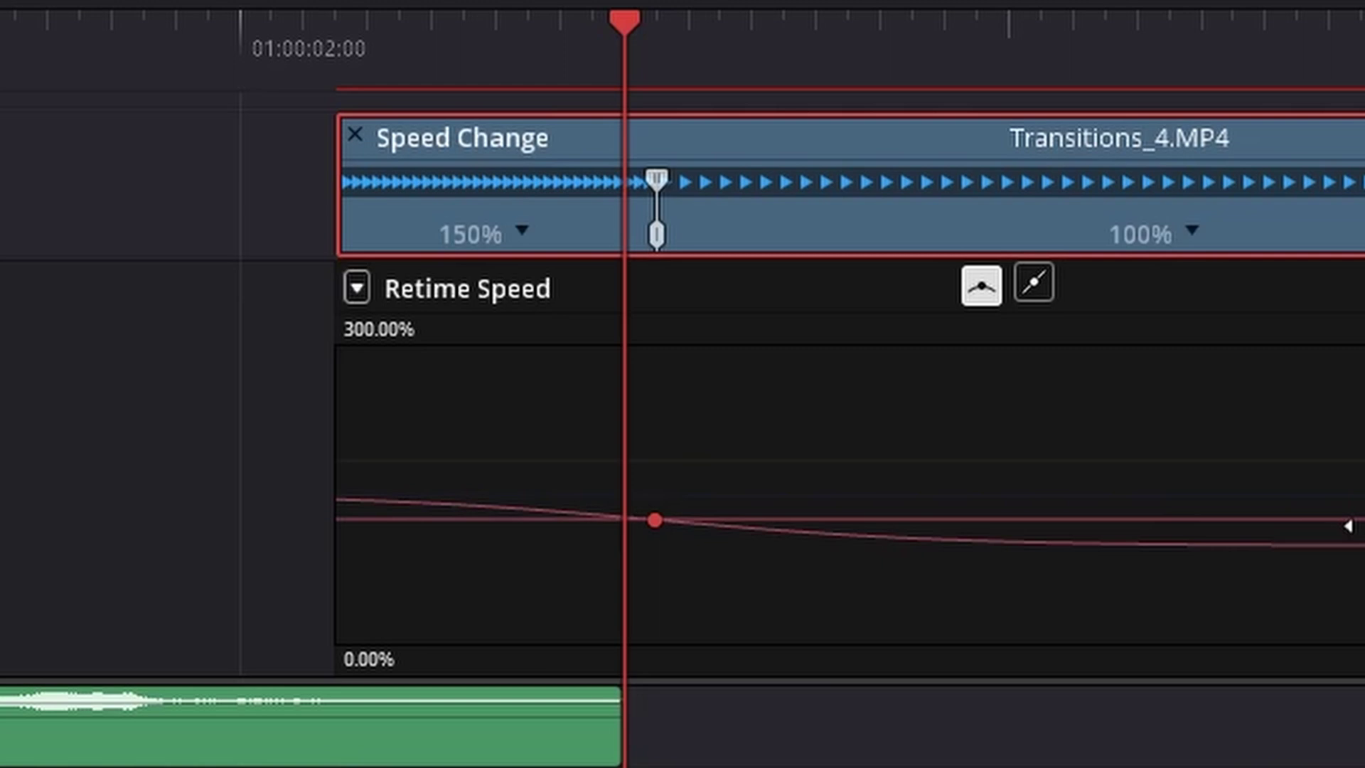
pyautogui.moveTo(1343, 524); pyautogui.dragTo(980, 523)
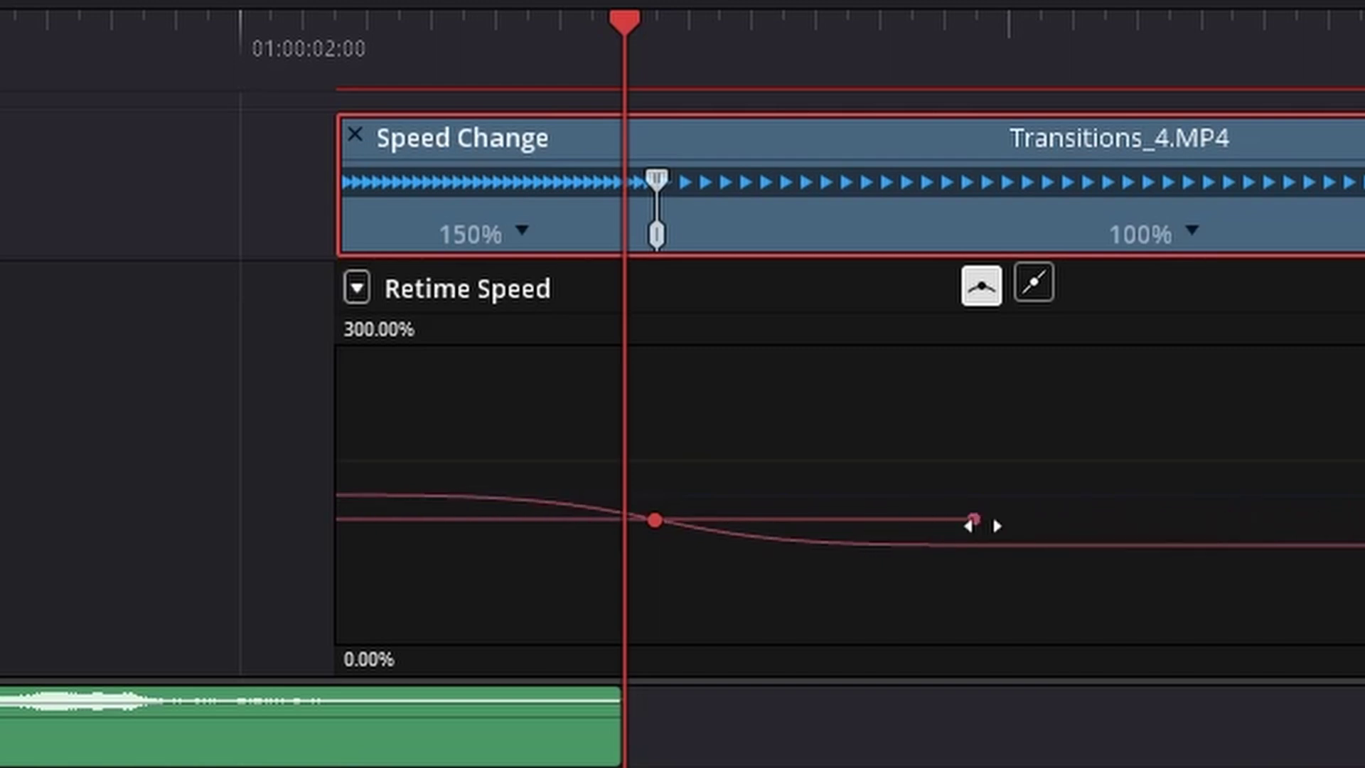
# Return to the start of Transitions_4.MP4 and hide the clip's retime controls and curve.
pyautogui.click(353, 43)
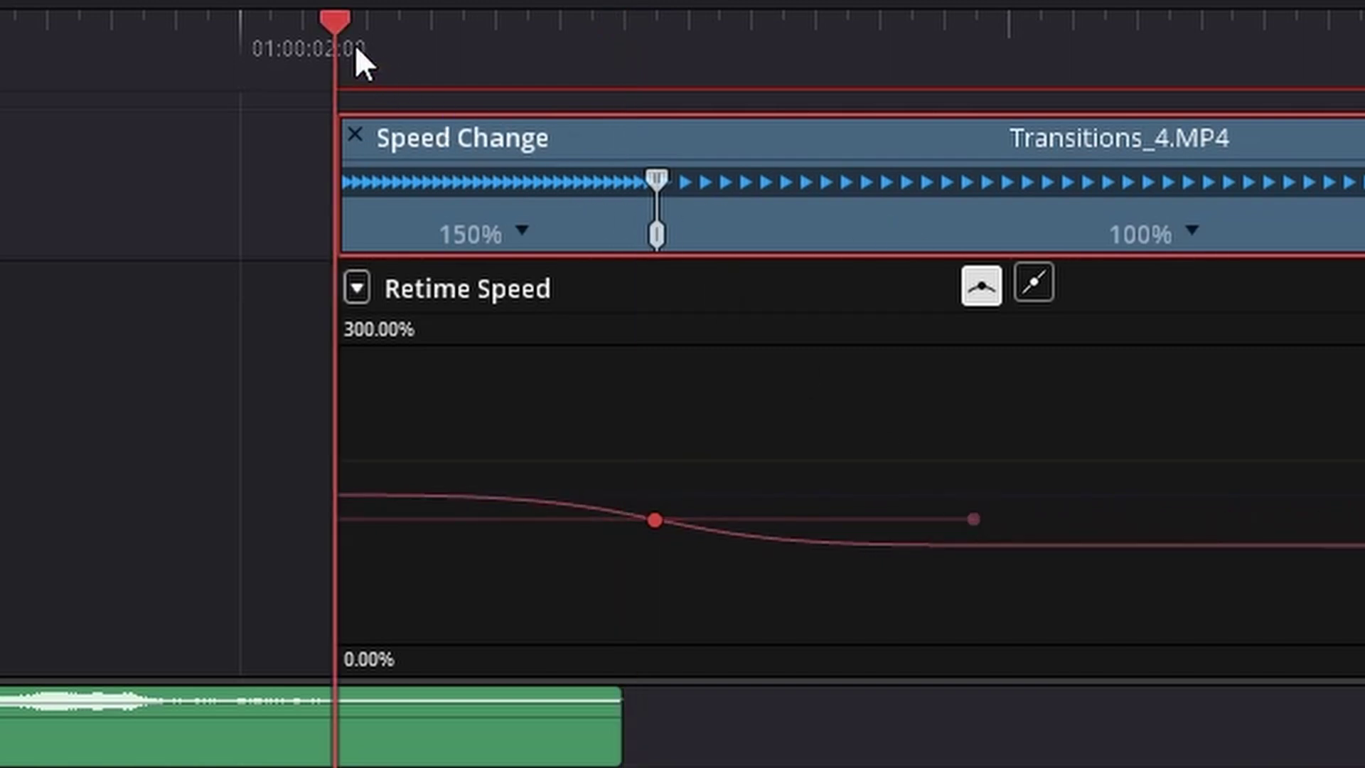
pyautogui.hotkey('ctrl', 'r')
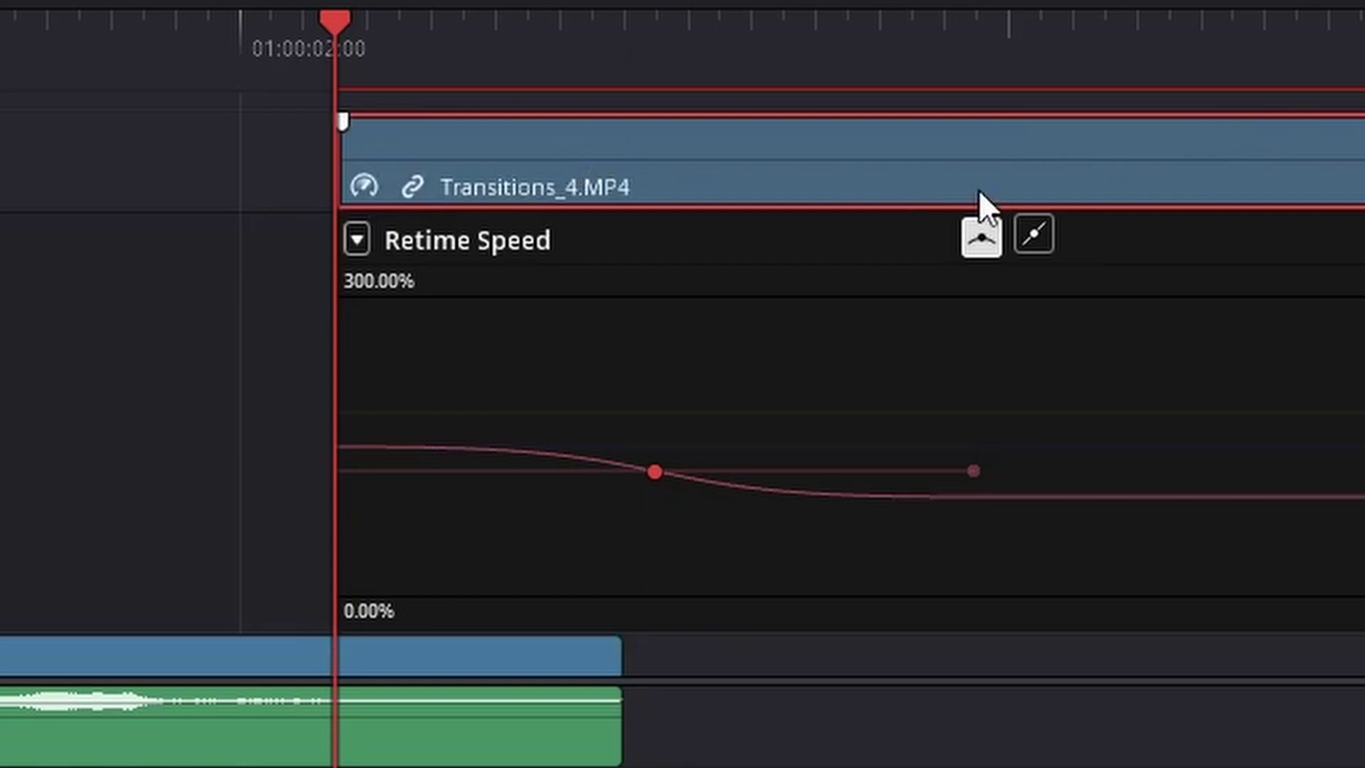
pyautogui.click(1191, 457)
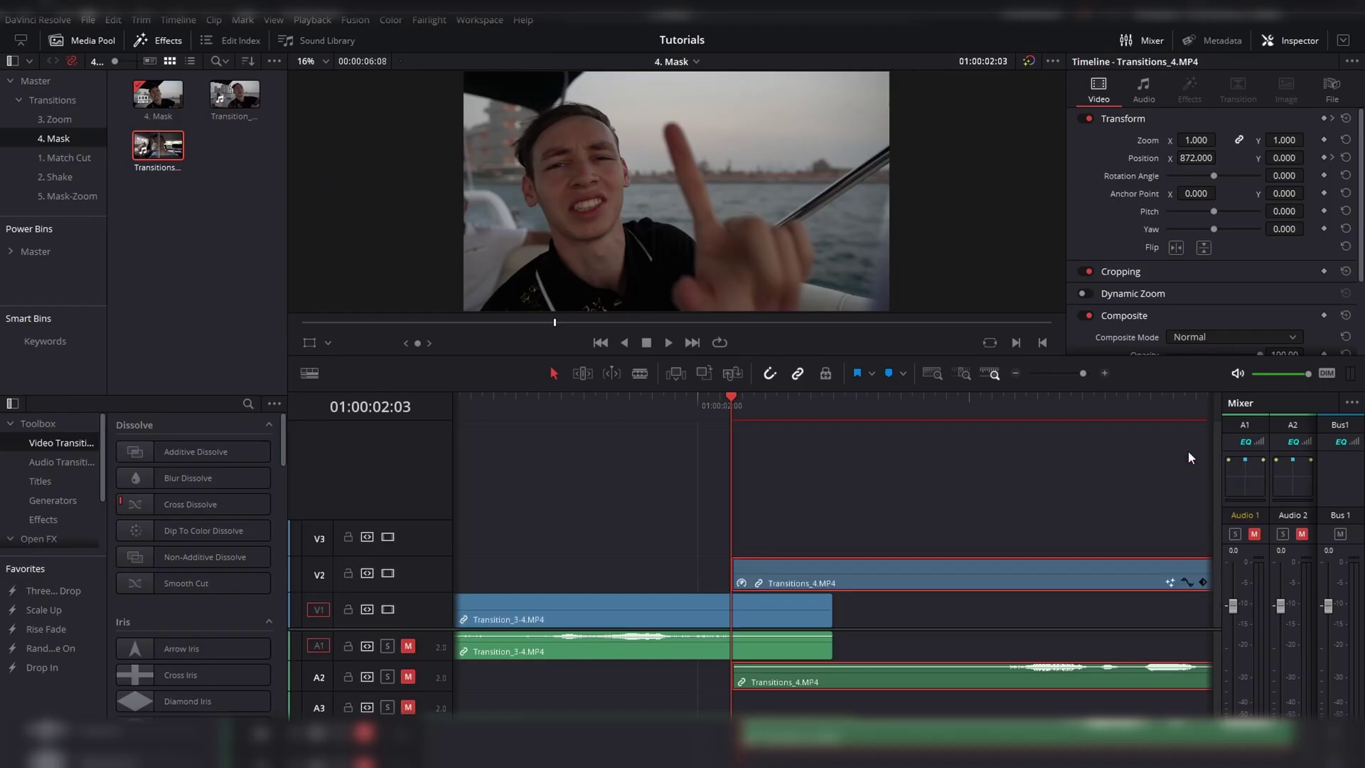
# Fit the whole timeline in view and play the finished mask transition between the two clips.
pyautogui.click(823, 496)
pyautogui.hotkey('shift', 'z')
pyautogui.press('space')
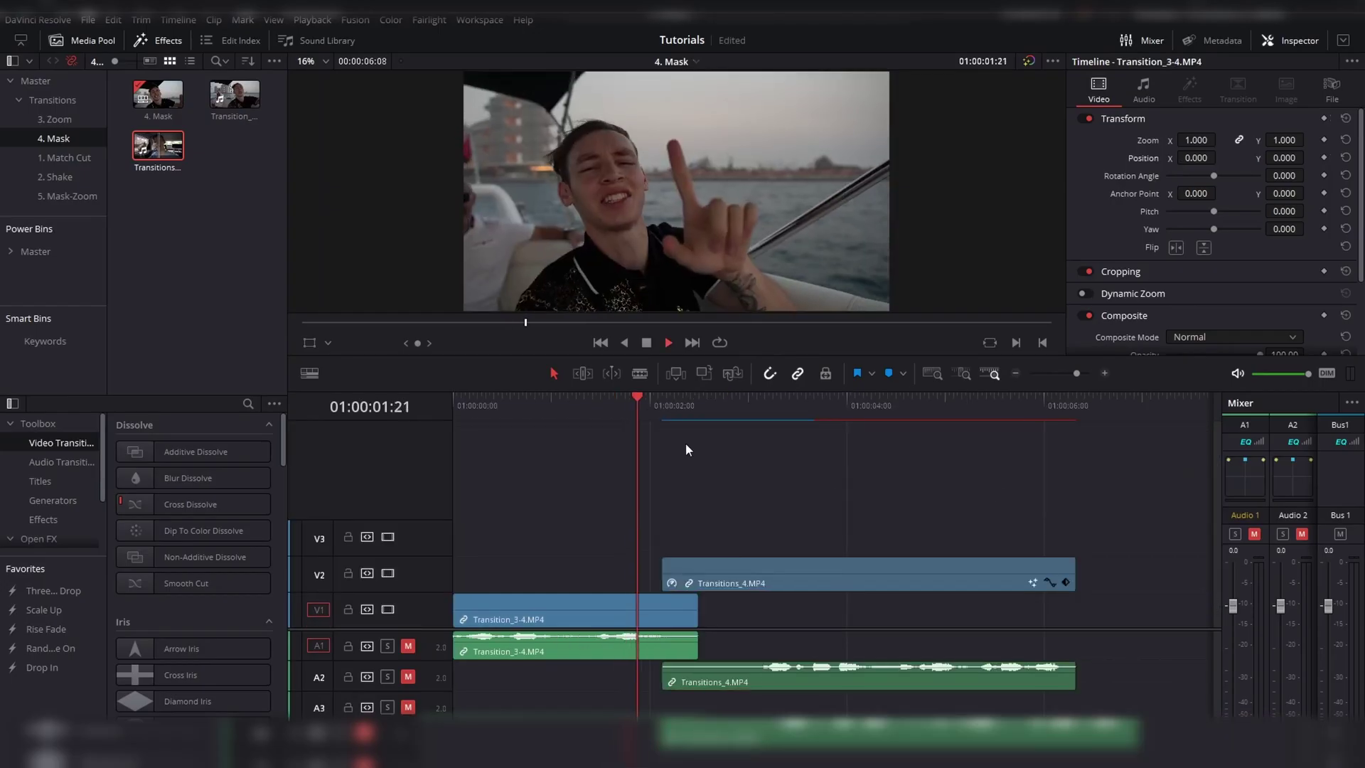
pyautogui.press('space')
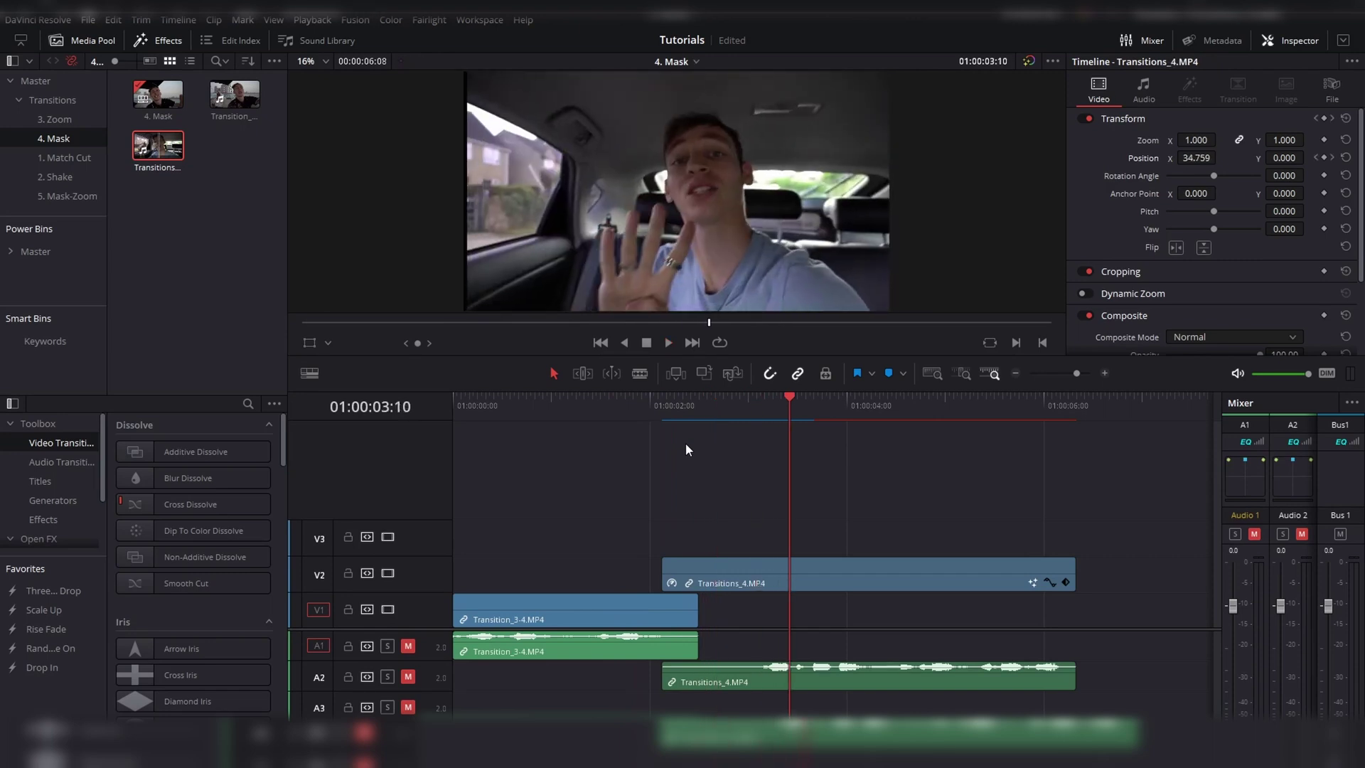
pyautogui.press('space')
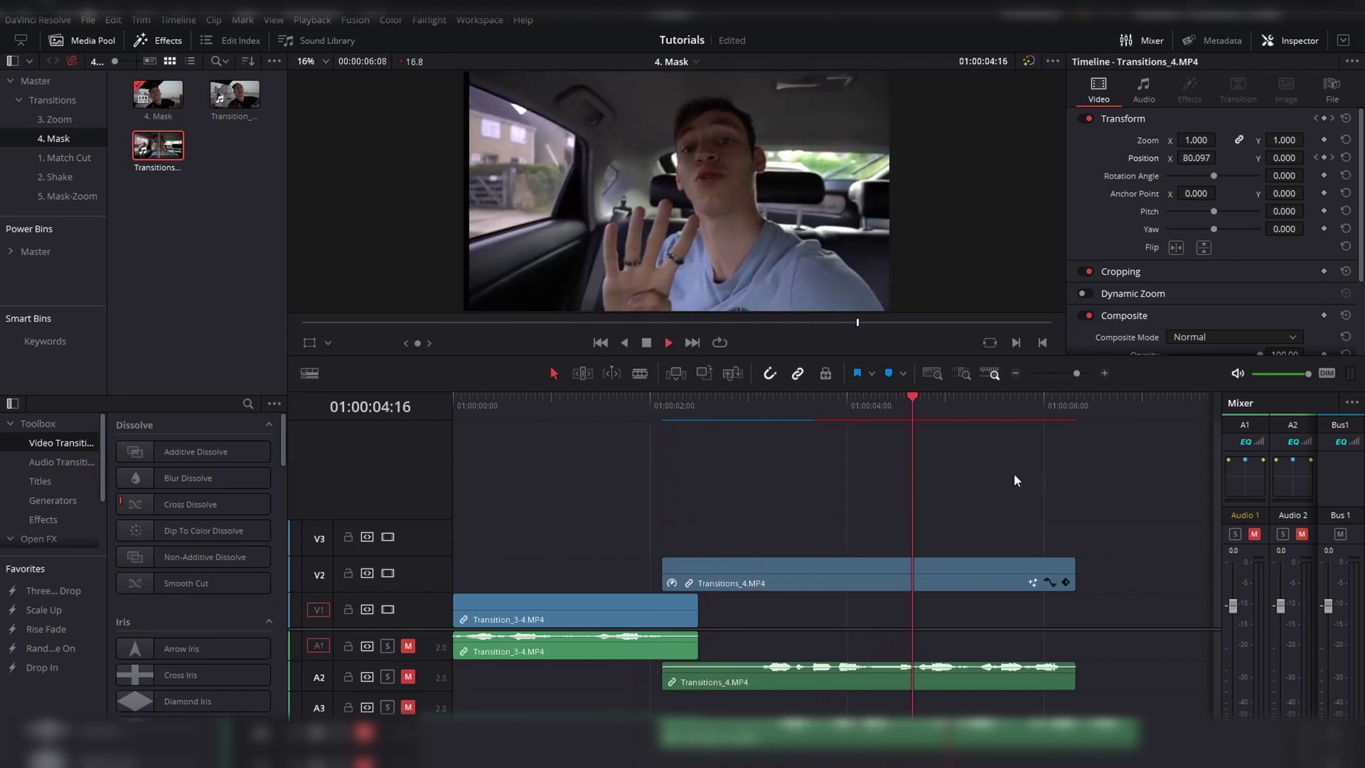